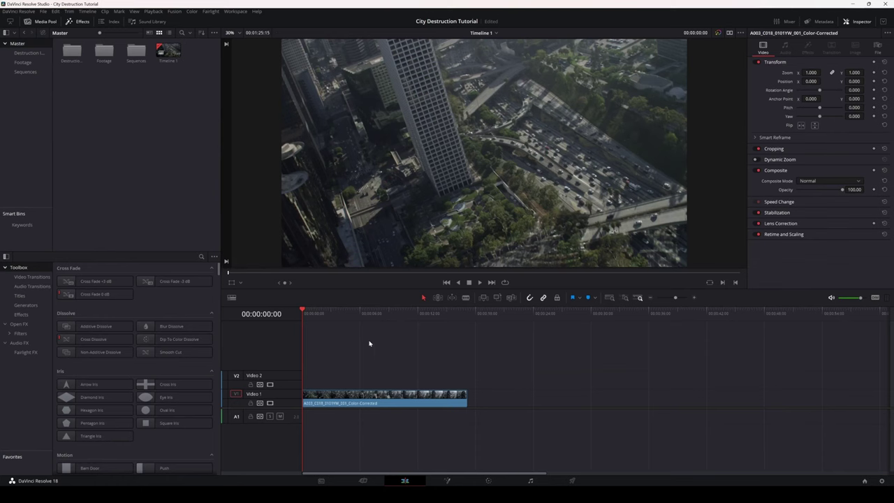
- Play and scrub through the aerial city clip on the timeline to review its camera movement
drag(369, 343, 290, 360)
key(space)
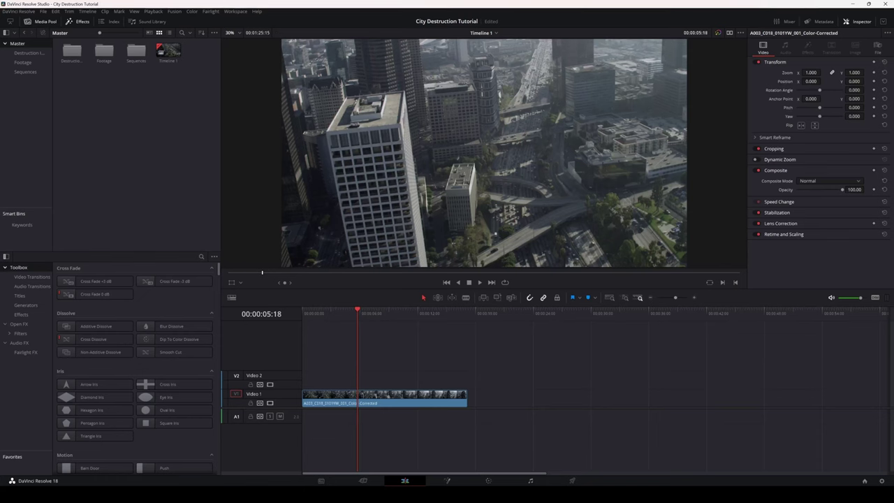
drag(359, 313, 314, 344)
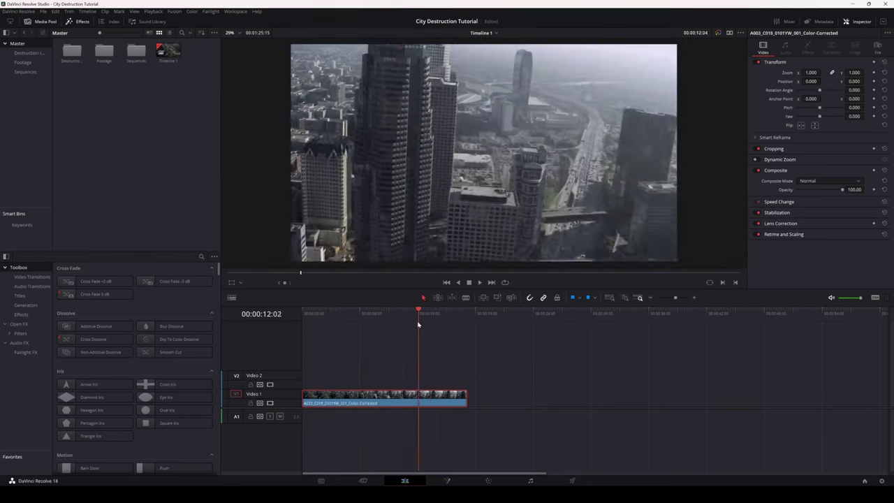
key(space)
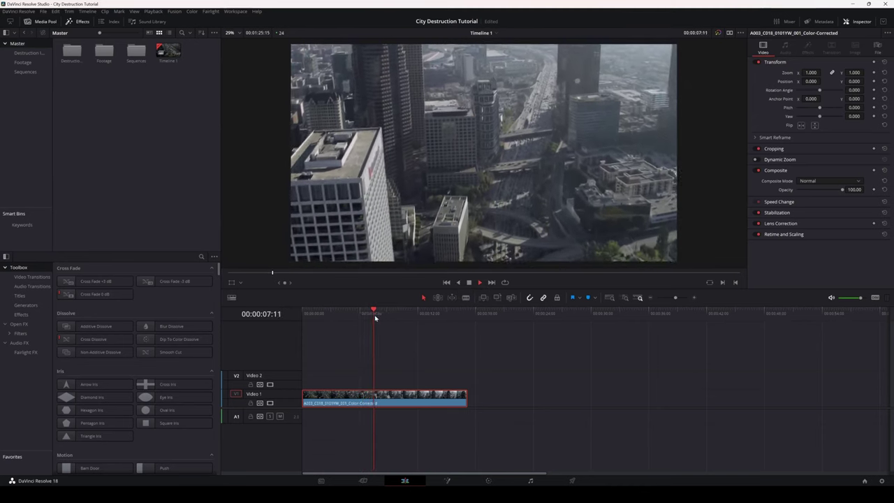
drag(375, 312, 299, 318)
key(space)
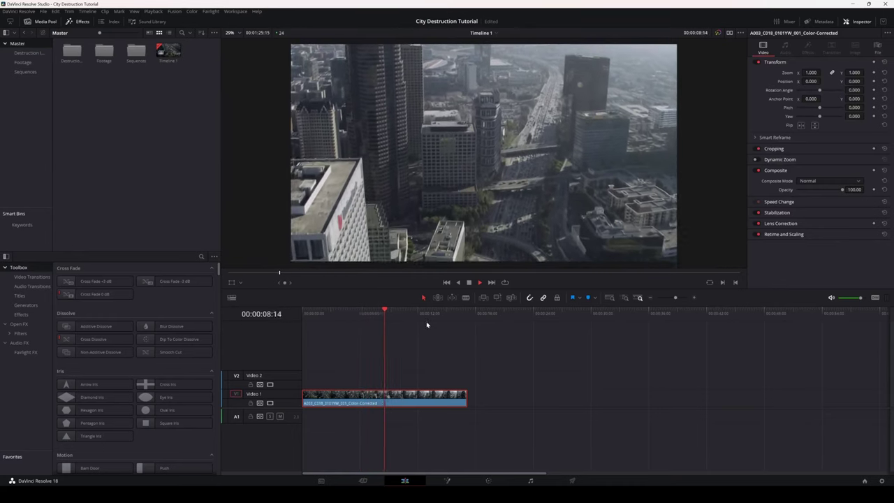
- Return to the start of the timeline and open the aerial city clip in the Fusion page
key(Home)
click(356, 404)
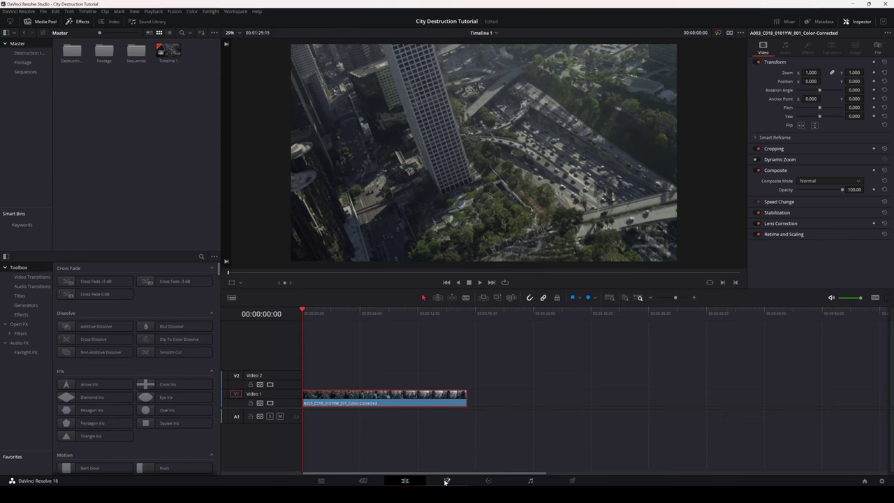
right_click(397, 397)
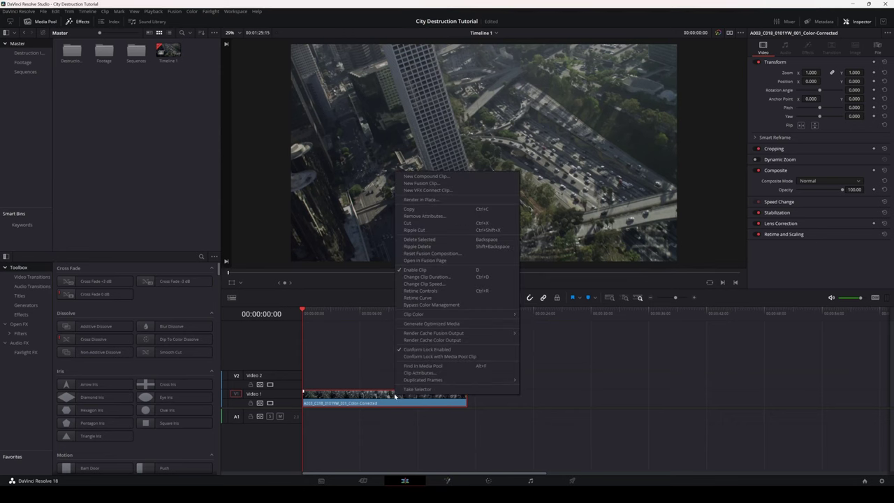
click(453, 265)
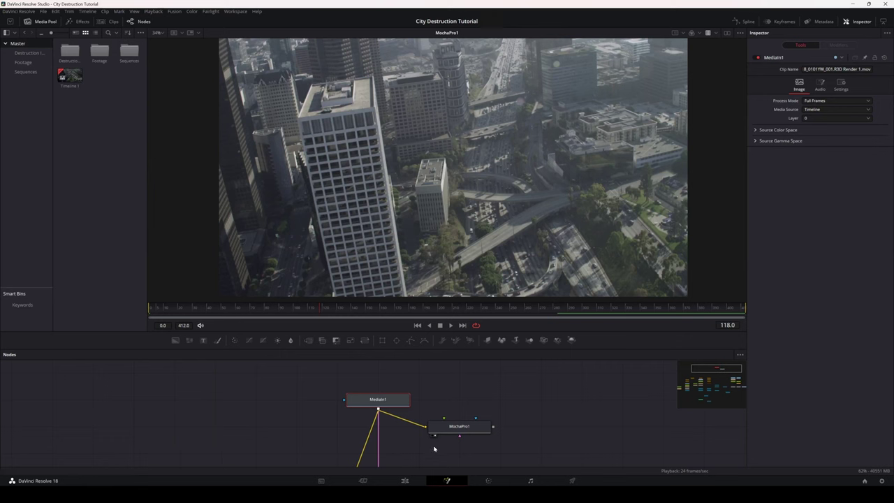
- Draw a closed polygon mask around the freeway traffic at frame 0, extending past the right edge of the image
click(454, 426)
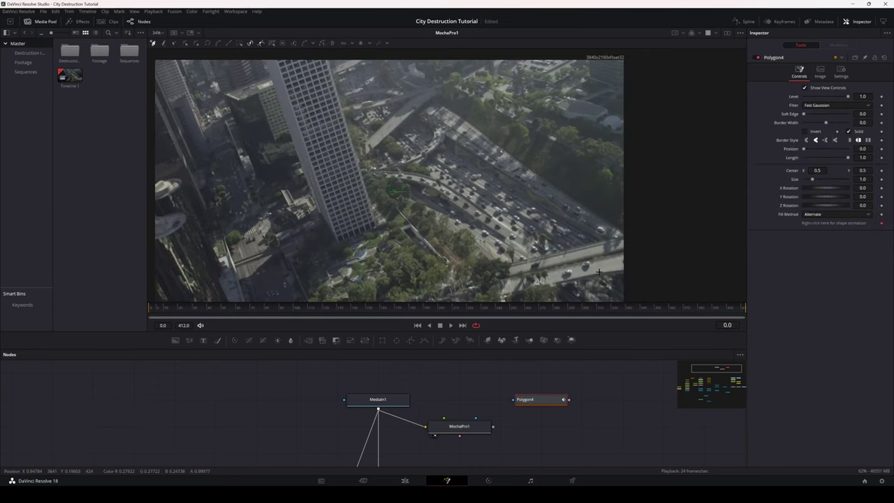
click(632, 269)
click(498, 293)
click(370, 155)
click(342, 85)
drag(438, 105, 442, 158)
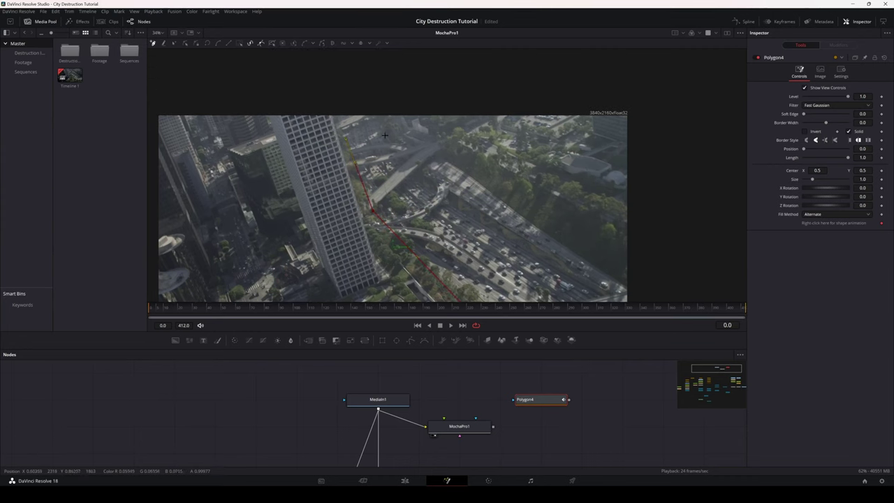
click(390, 124)
click(462, 167)
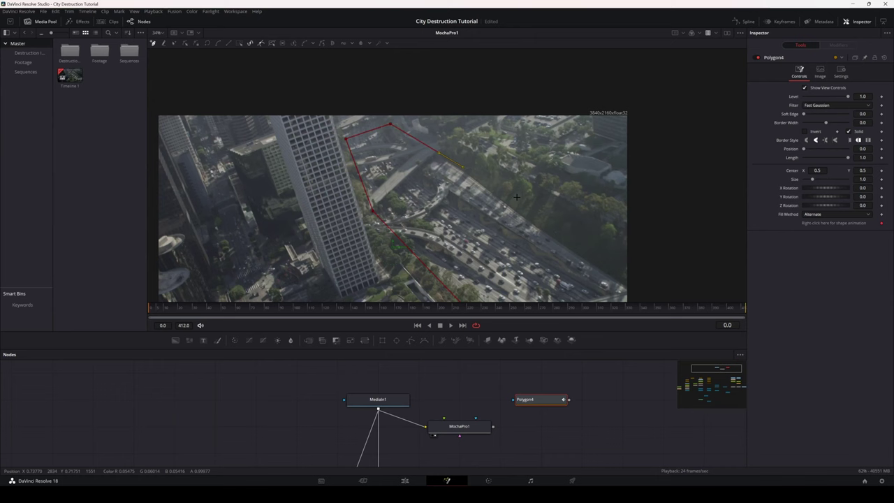
click(562, 232)
click(621, 272)
scroll(629, 266, down, 3)
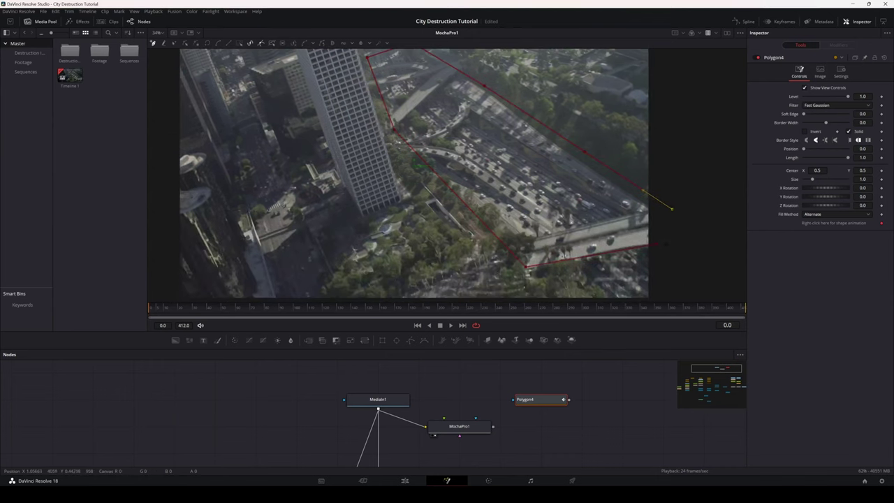
click(661, 246)
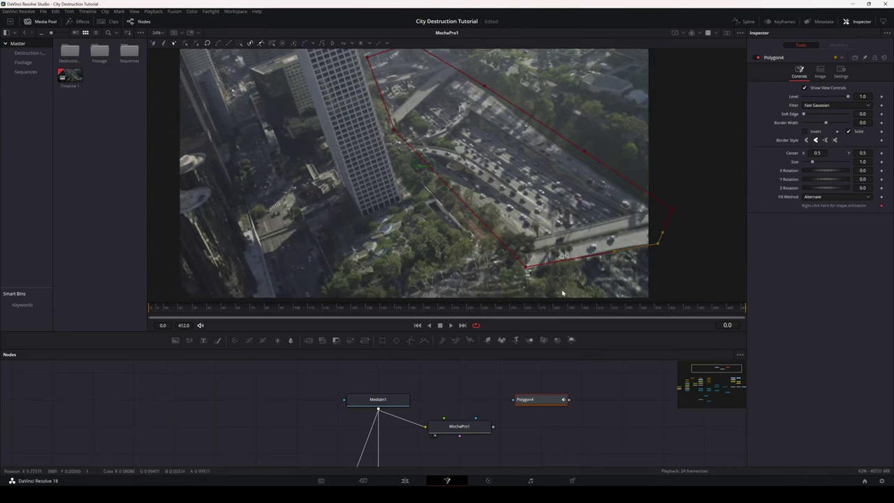
- At frame 24, reposition the whole freeway mask and adjust its right-hand points to follow the moving road
drag(152, 312, 184, 313)
scroll(473, 203, down, 2)
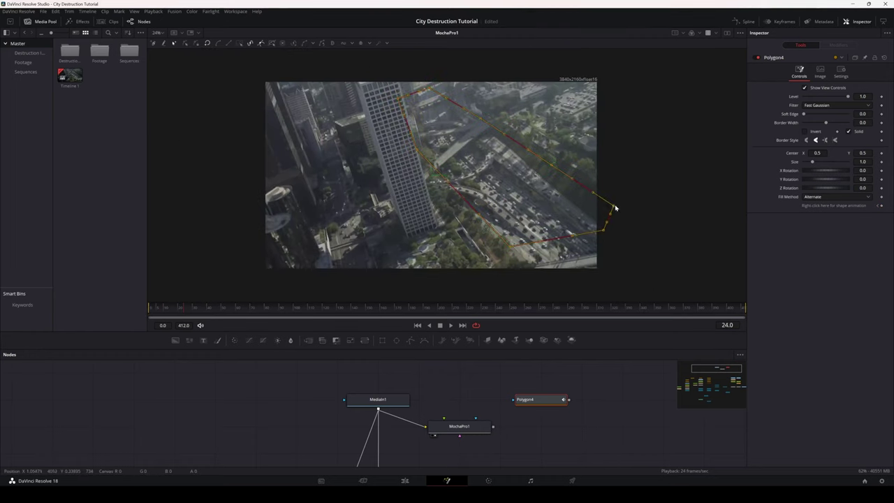
drag(615, 208, 642, 236)
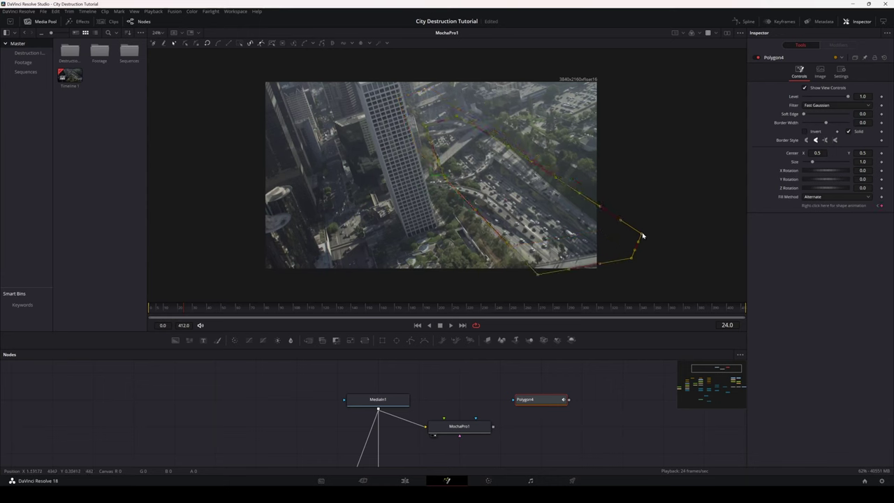
click(676, 266)
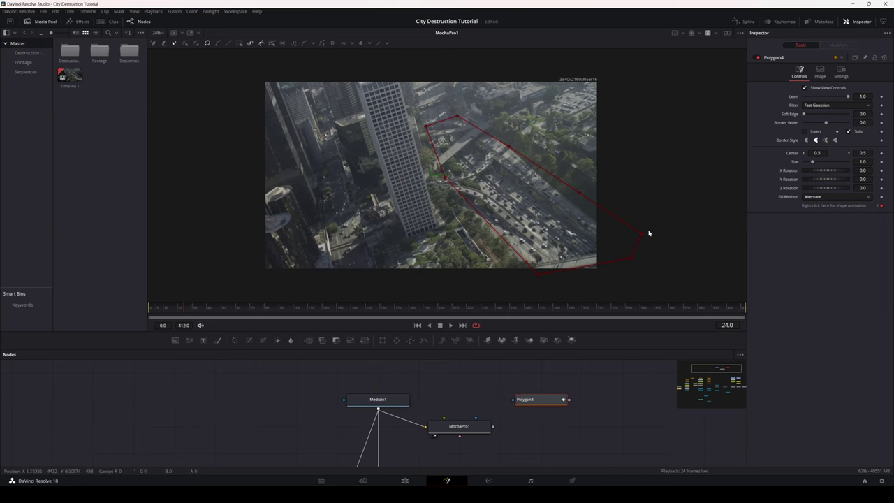
drag(641, 234, 638, 240)
drag(579, 192, 574, 201)
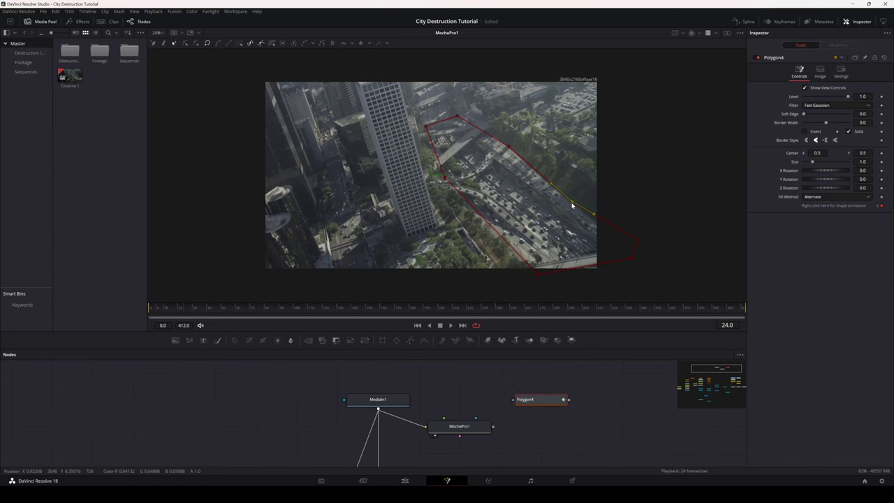
drag(158, 313, 189, 315)
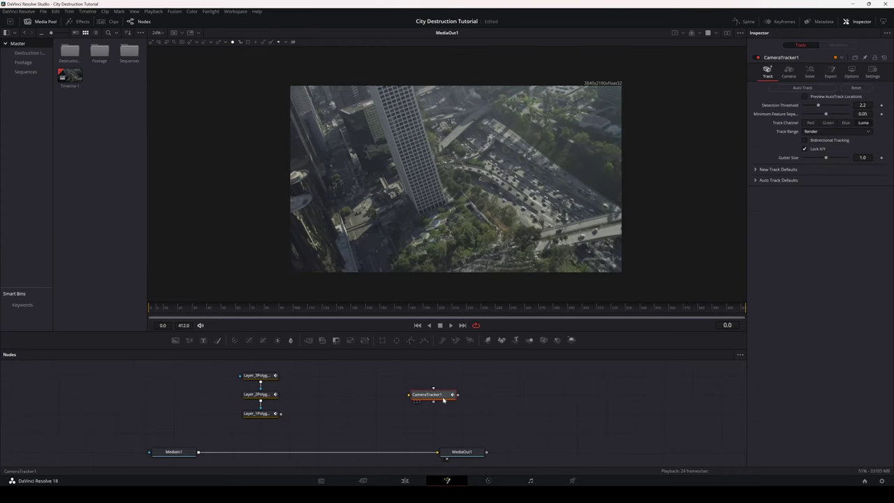
- Feed MediaIn1 into the CameraTracker1 node and connect the three chained Layer polygon masks to its mask input
drag(451, 395, 368, 413)
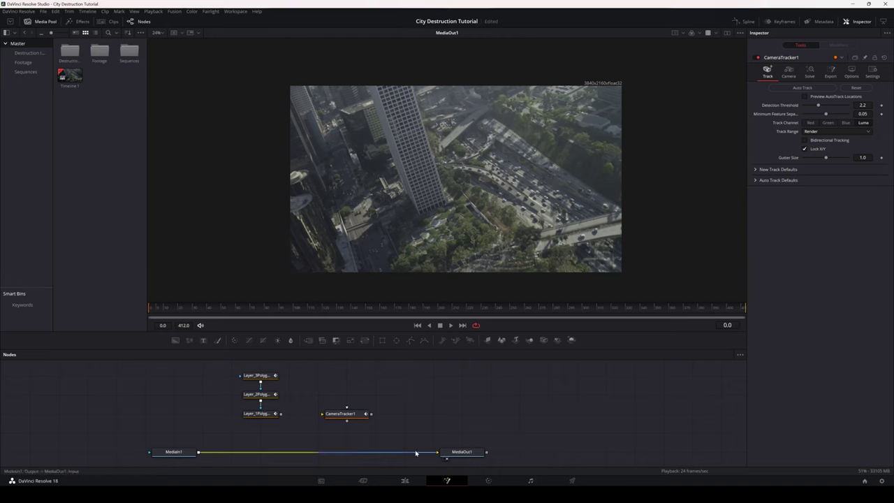
drag(198, 452, 323, 416)
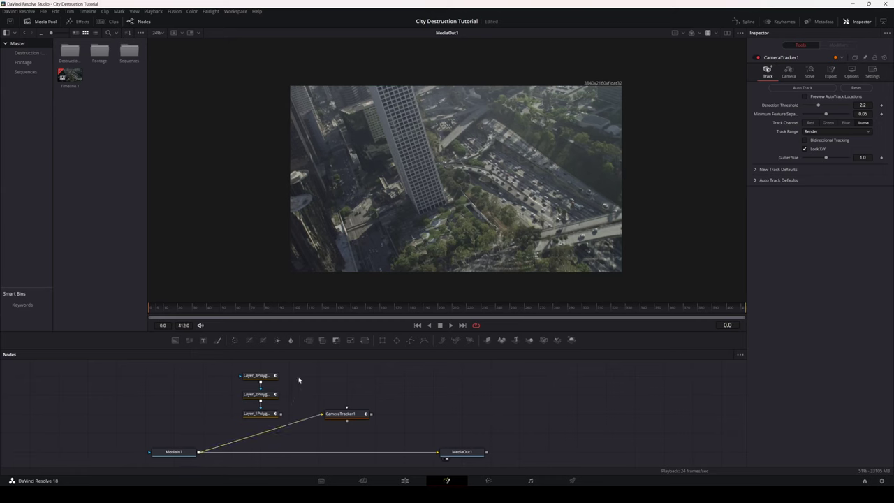
drag(300, 372, 343, 429)
scroll(252, 431, up, 1)
click(334, 395)
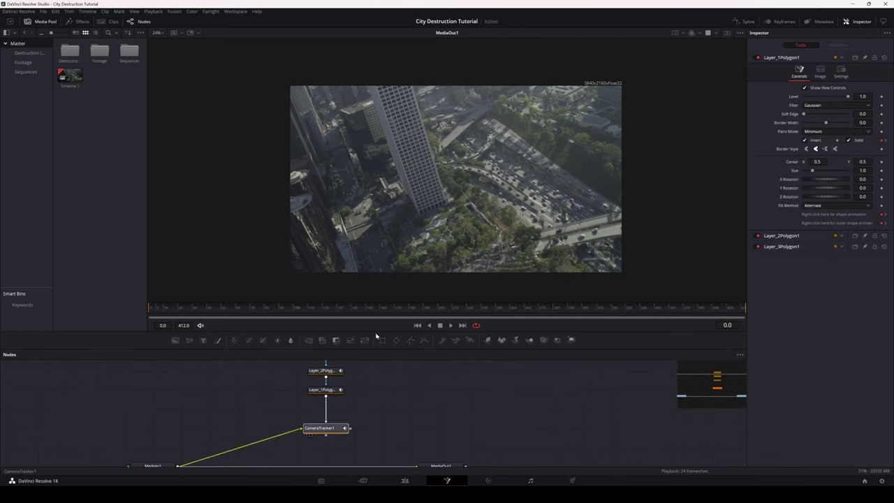
- Display CameraTracker1 in the viewer, enable its Preview AutoTrack Locations option, and save the project
click(328, 433)
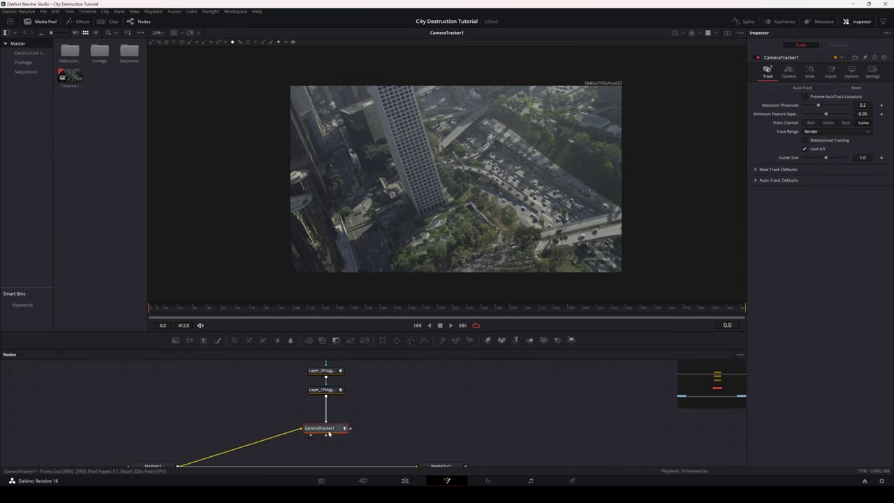
click(832, 98)
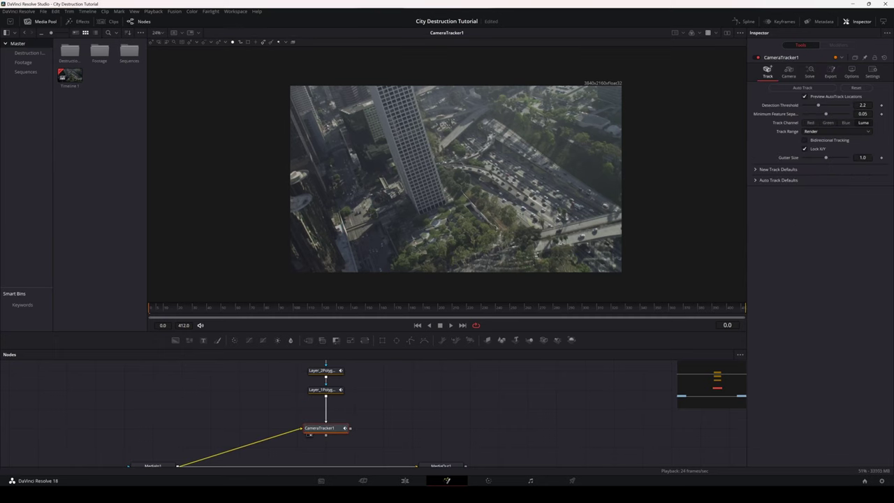
key(ctrl+s)
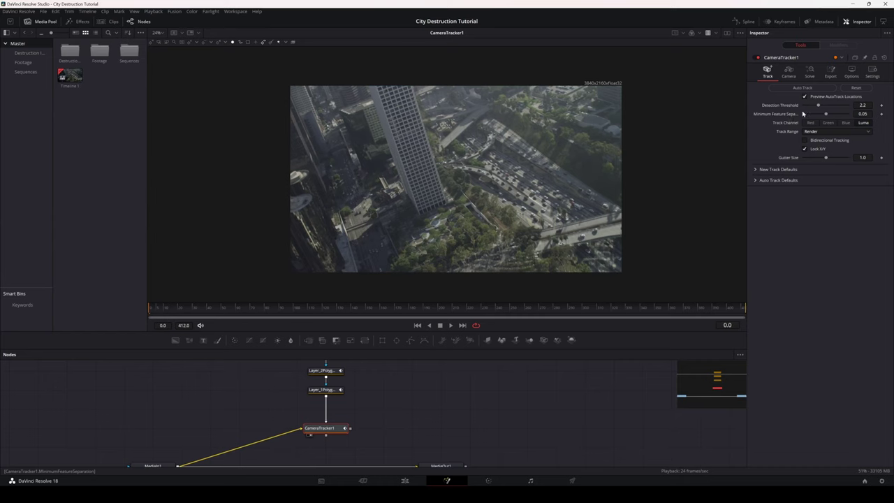
- Try a Detection Threshold of 2.499 on the camera tracker and reset it to 2.2
mouse_move(819, 105)
mouse_down()
mouse_move(809, 109)
mouse_move(829, 107)
mouse_up()
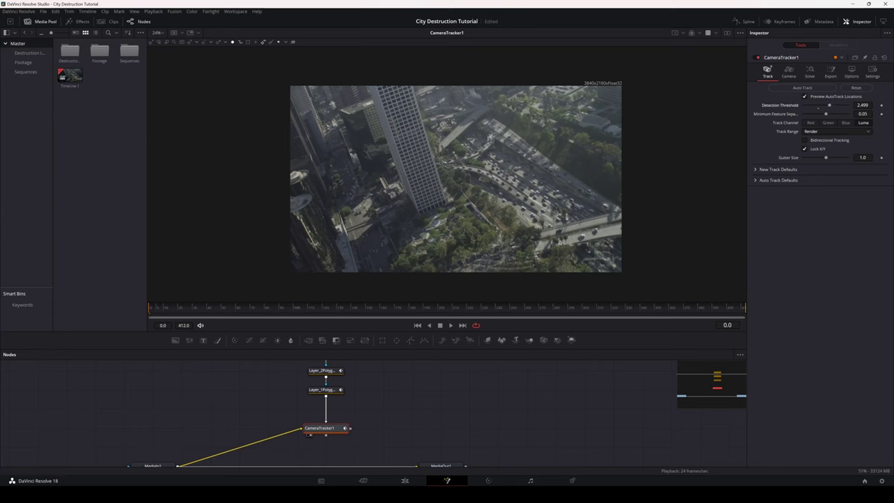
click(863, 105)
text(2.2)
key(Tab)
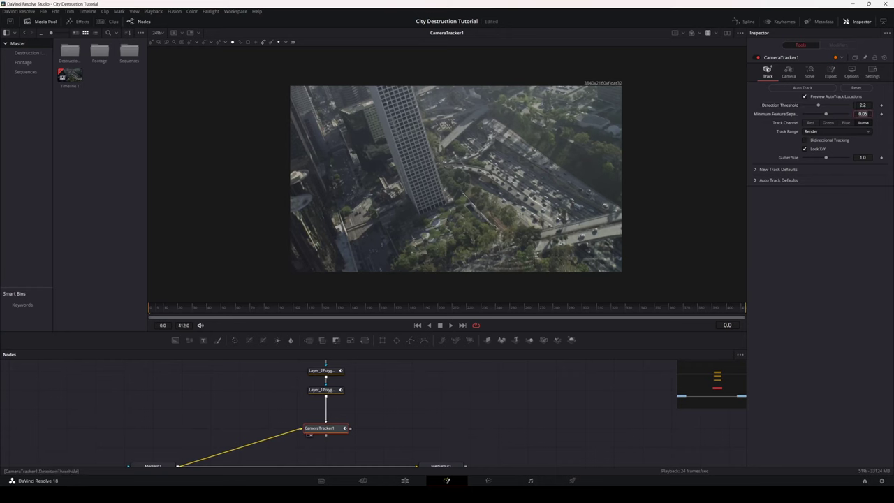
key(Return)
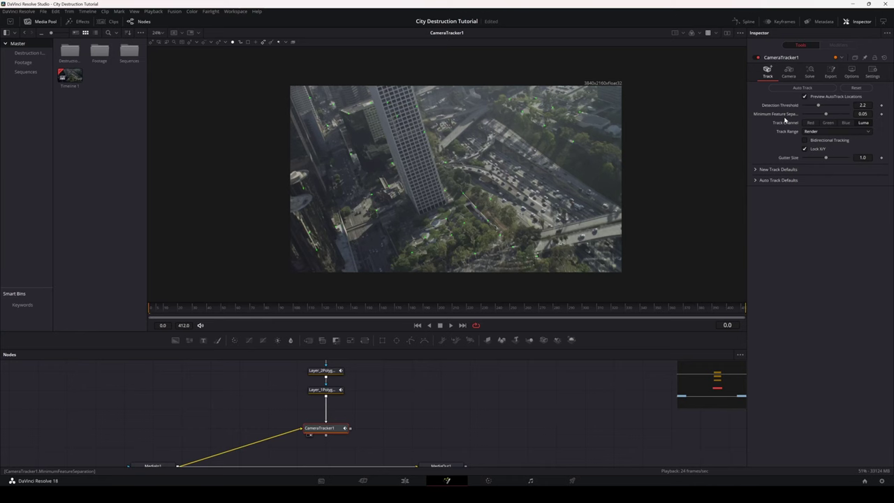
- Lower the camera tracker's Detection Threshold to about 2.046 and Minimum Feature Separation to about 0.0102
mouse_move(826, 114)
mouse_down()
mouse_move(801, 119)
mouse_move(813, 119)
mouse_up()
drag(818, 105, 813, 107)
drag(814, 116, 808, 119)
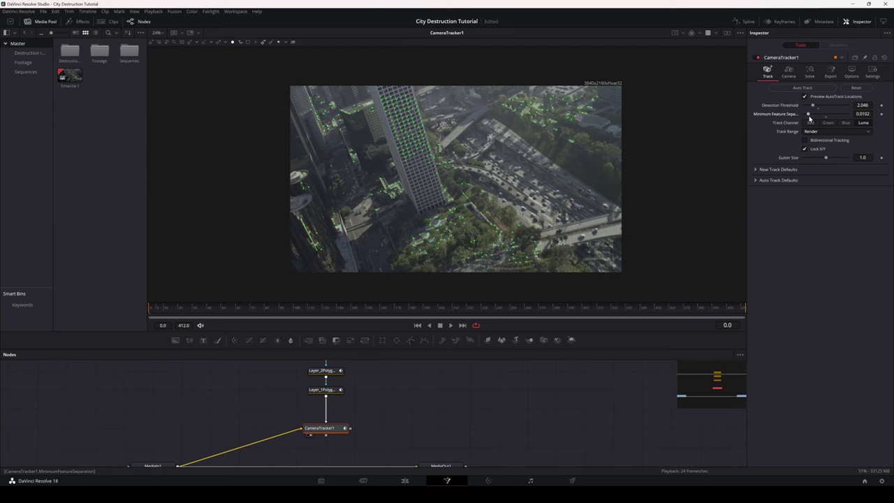
- Enable Bidirectional Tracking, save the project, and run Auto Track on the footage
click(839, 142)
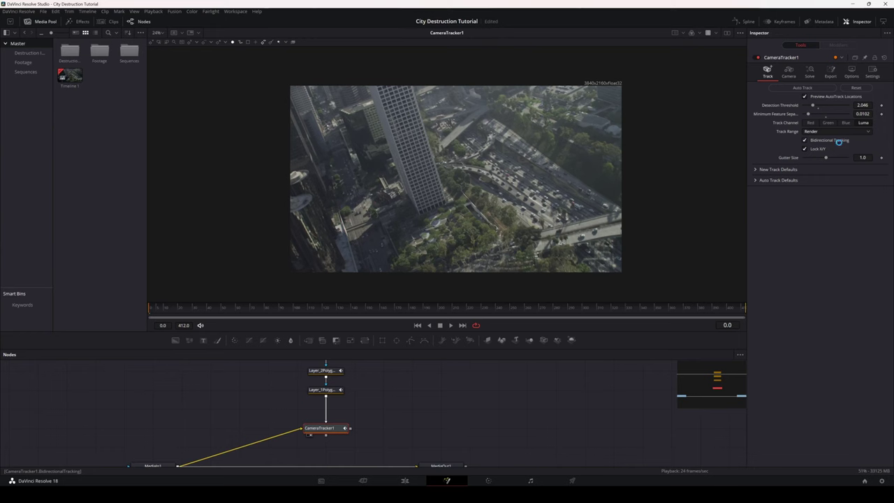
key(ctrl+s)
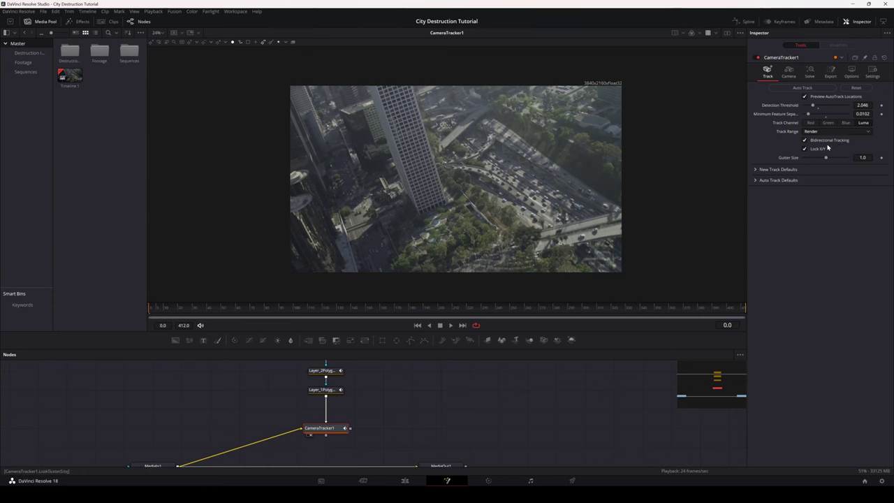
click(824, 141)
click(806, 141)
click(802, 88)
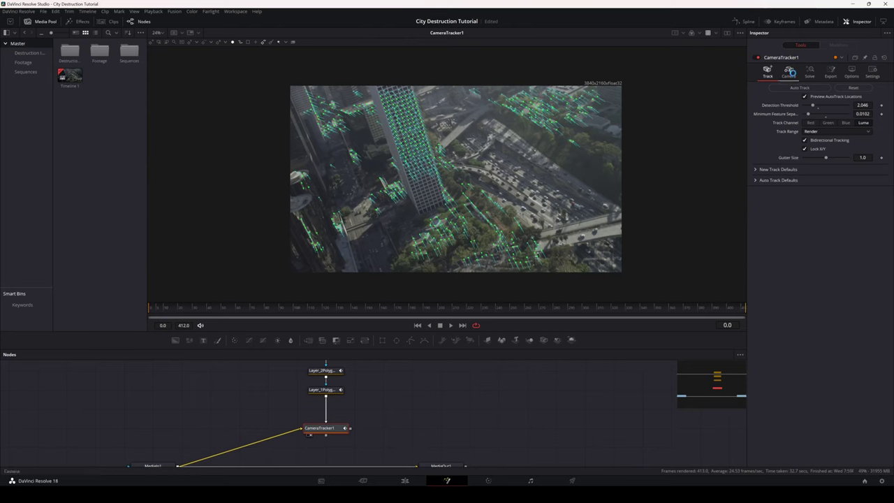
- Check the tracker's camera settings and lower the solve filter's Maximum Track Error to about 0.096 to select the poorer tracks
click(790, 72)
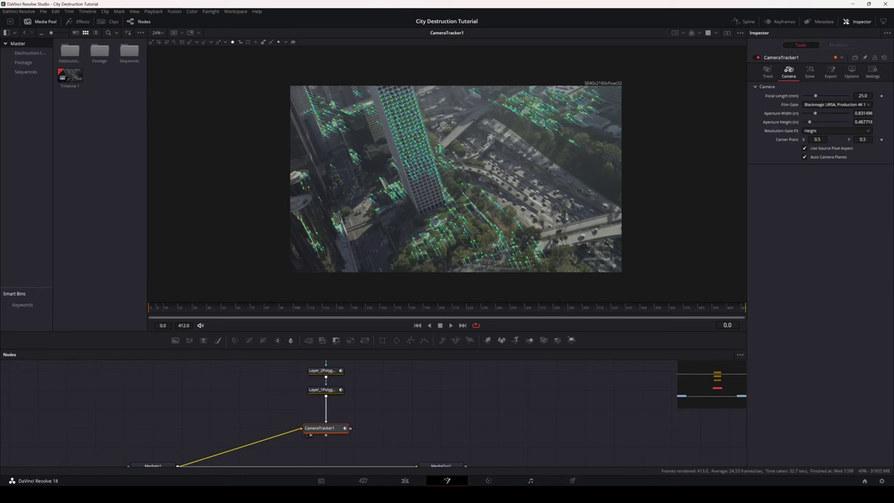
click(810, 72)
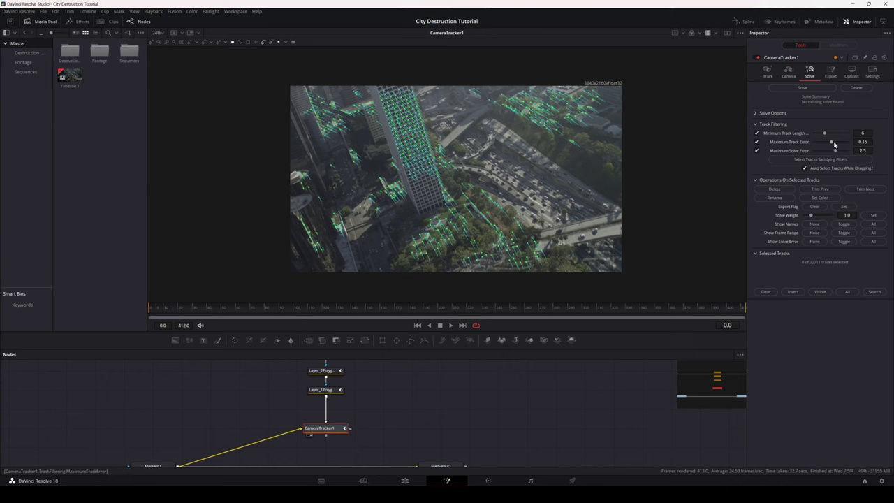
drag(834, 144, 826, 147)
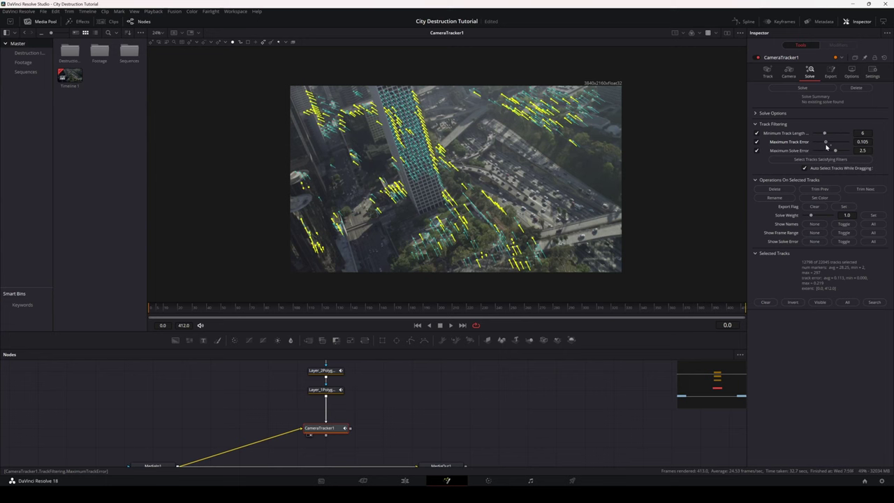
drag(826, 146, 826, 146)
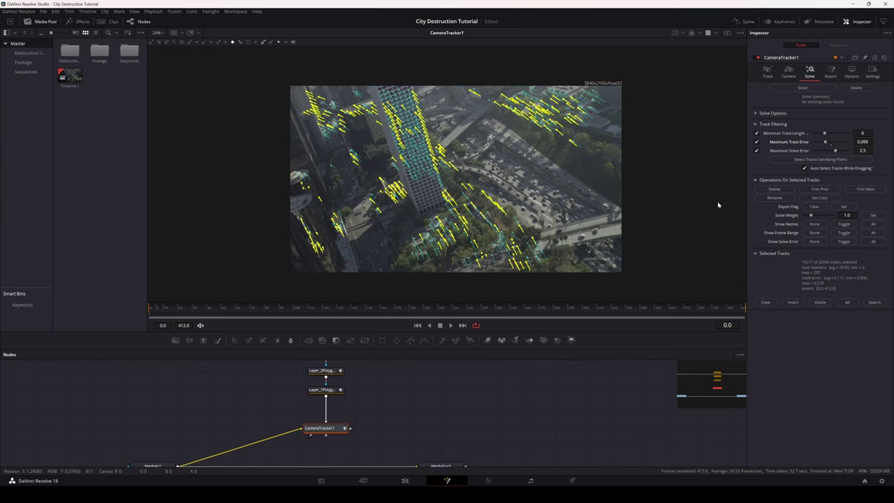
drag(826, 142, 826, 143)
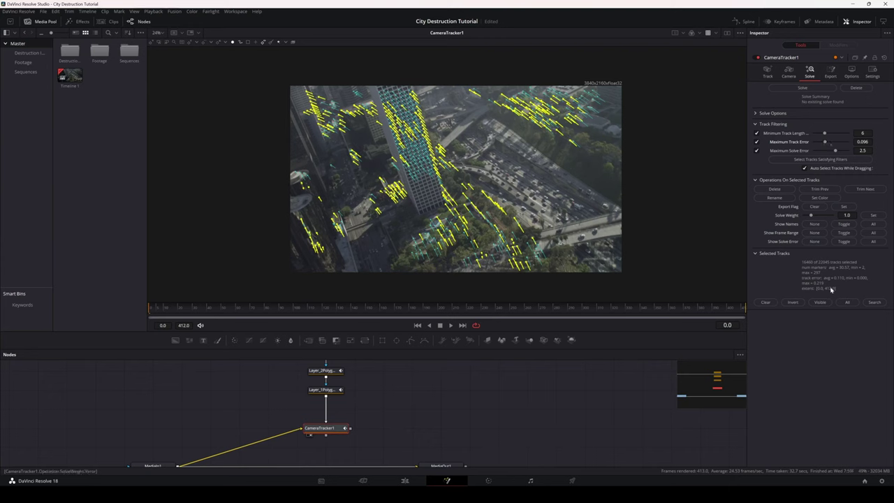
- Delete the selected high-error tracks and solve the camera from the remaining ones
click(790, 190)
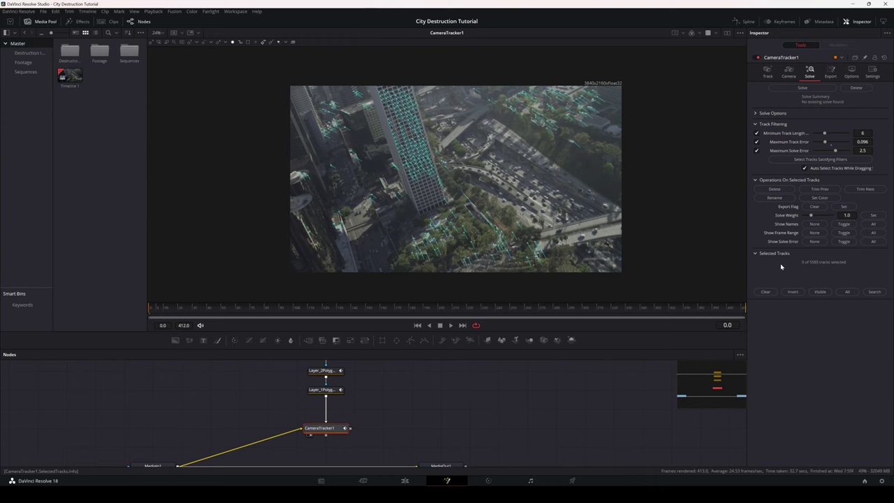
click(783, 90)
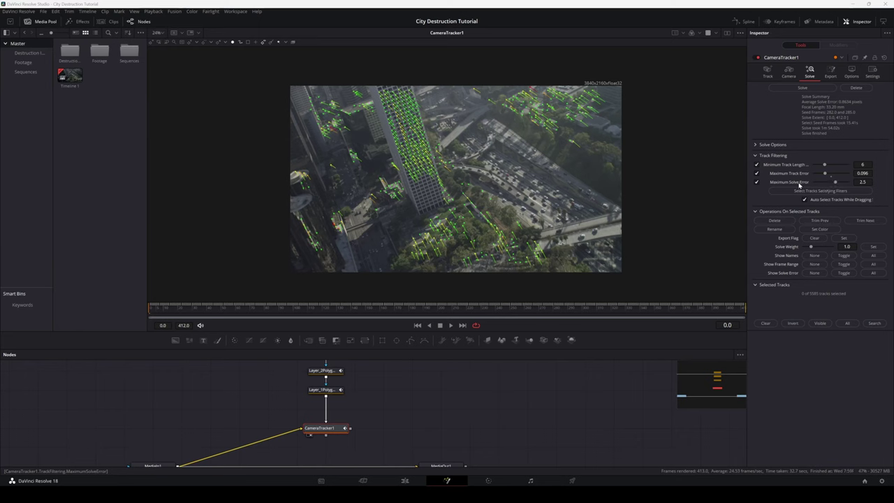
- Raise the Maximum Solve Error filter to 2.93 and then 3.59, checking which tracks get selected near the street intersection
mouse_move(837, 185)
mouse_down()
mouse_move(827, 184)
mouse_move(839, 183)
mouse_up()
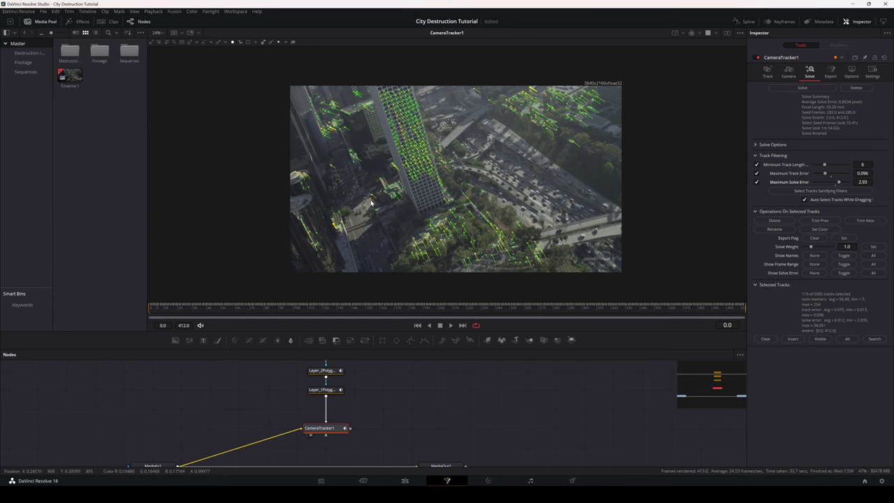
scroll(362, 214, up, 6)
drag(350, 226, 455, 175)
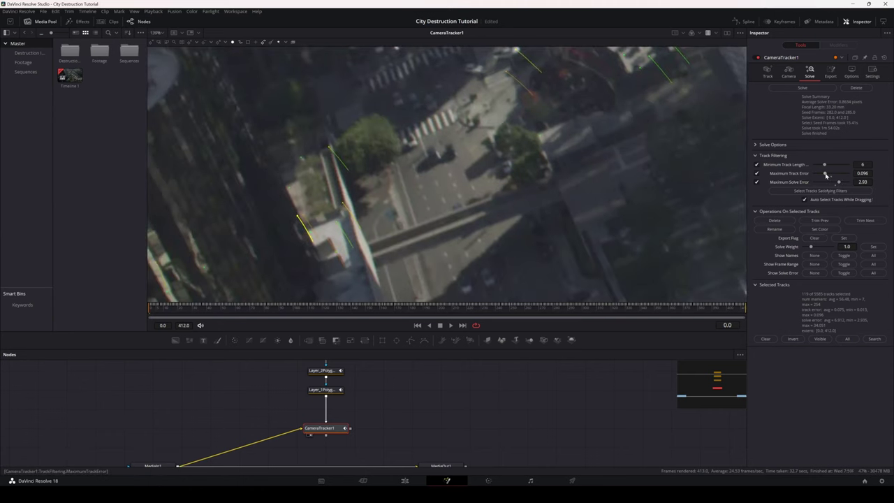
drag(835, 185, 842, 185)
mouse_move(297, 219)
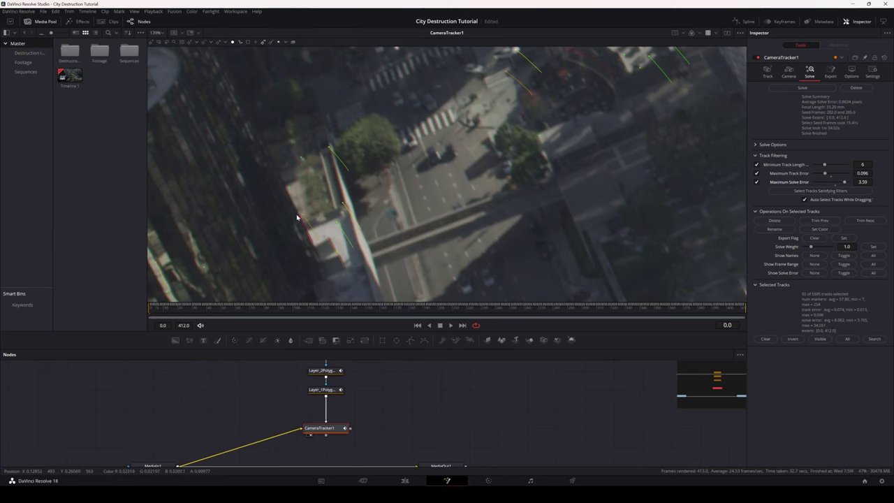
- Inspect individual tracks over the trees and beside the street by selecting them and reading their solve errors
scroll(520, 208, down, 5)
drag(597, 184, 509, 210)
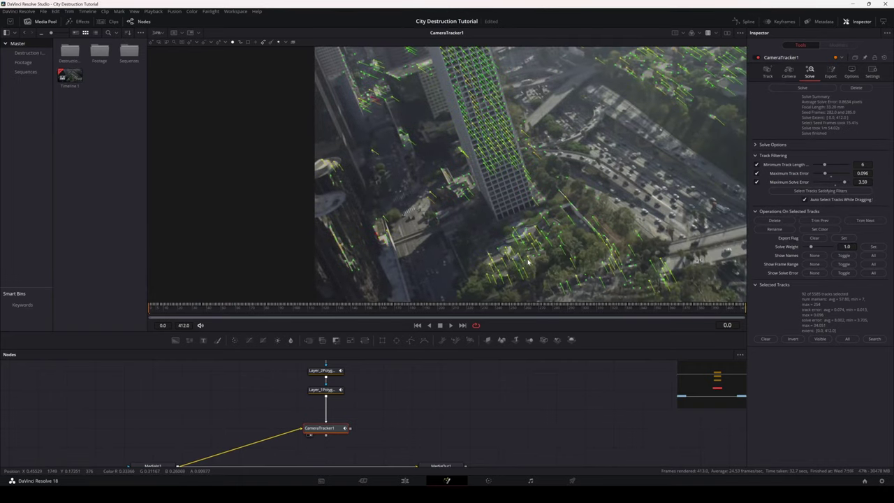
mouse_move(529, 259)
click(530, 258)
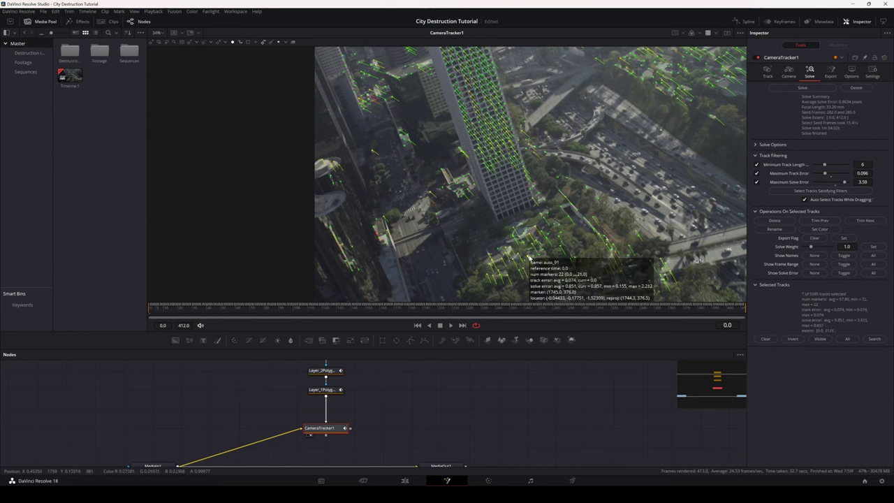
click(384, 233)
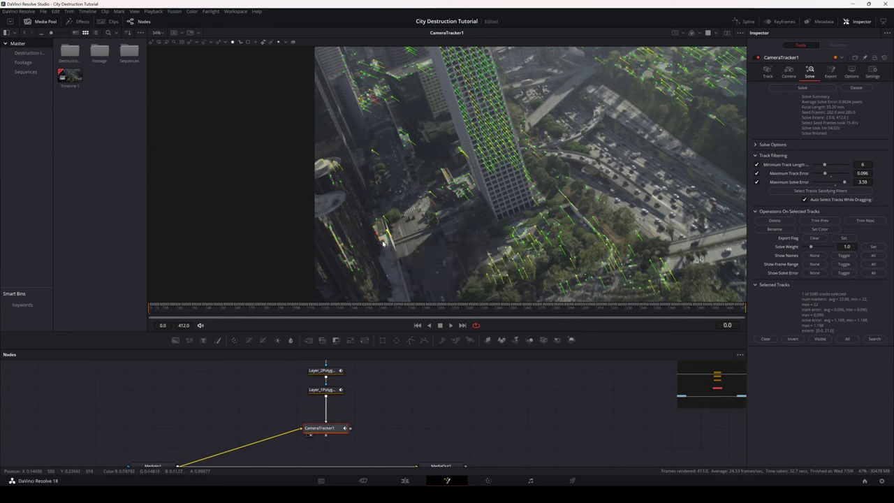
drag(382, 241, 374, 231)
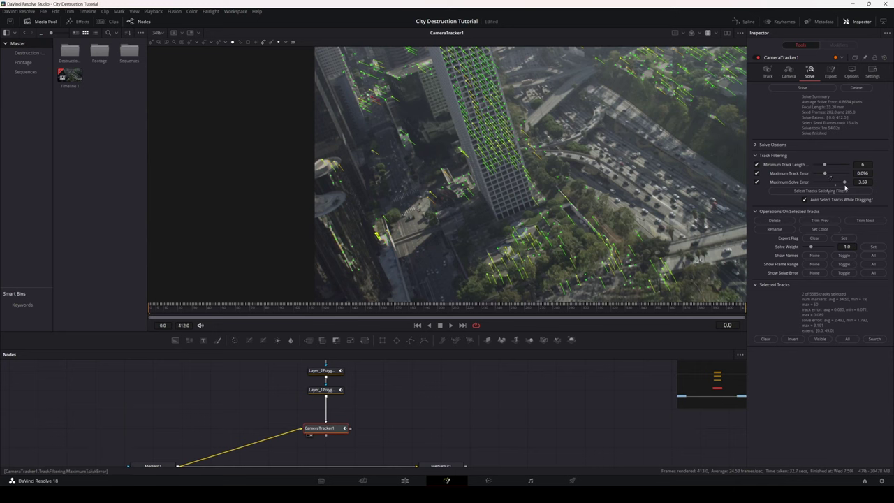
- Delete the tracks selected with a Maximum Solve Error of 0.82 and solve the camera again
drag(845, 183, 821, 185)
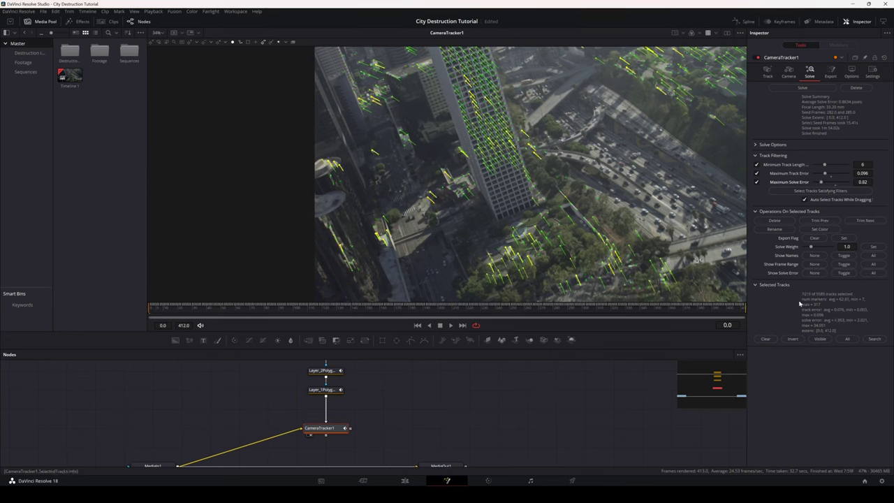
click(775, 220)
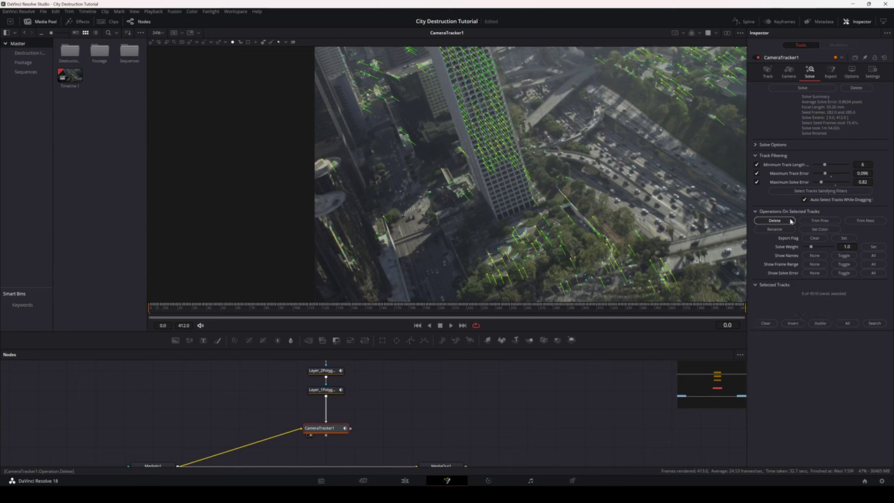
click(805, 87)
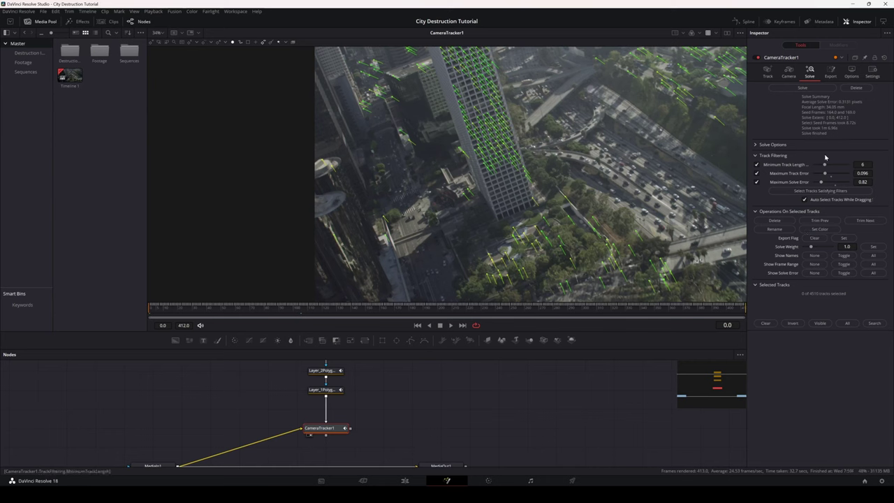
- Export the solved camera scene and move the exported 3D nodes below the MediaIn1–MediaOut1 connection
click(828, 77)
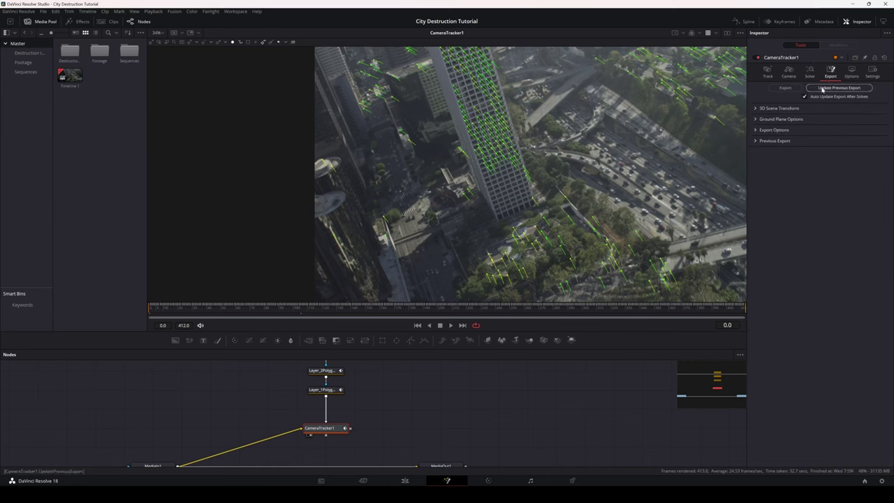
click(783, 87)
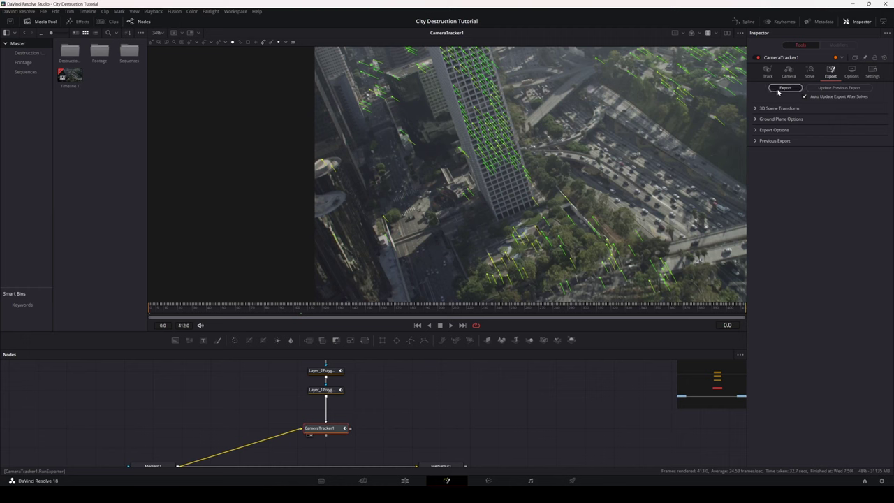
drag(461, 396, 536, 339)
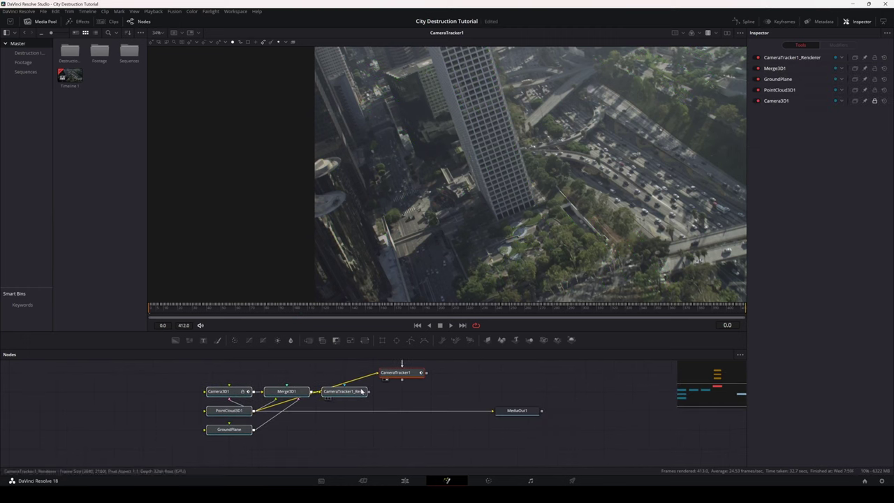
drag(454, 375, 451, 381)
drag(228, 404, 402, 442)
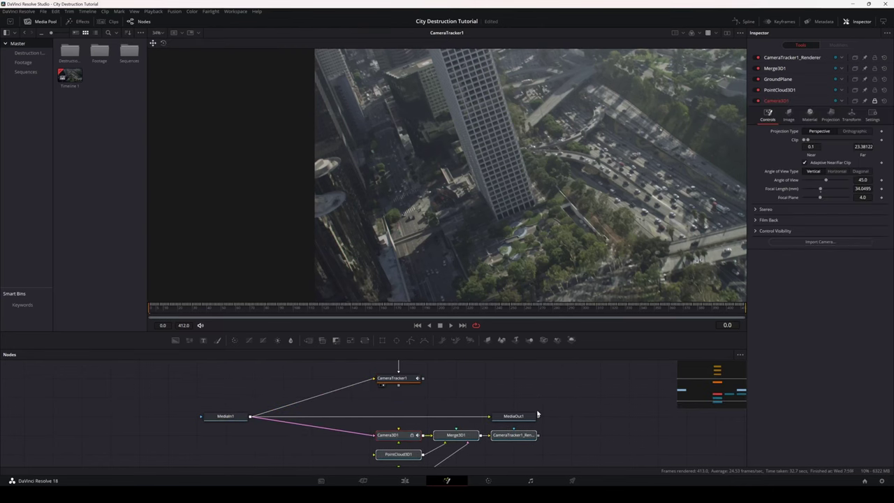
- Move MediaOut1 farther from MediaIn1 and place the exported 3D node group lower in the node graph
scroll(538, 413, down, 3)
drag(568, 397, 660, 418)
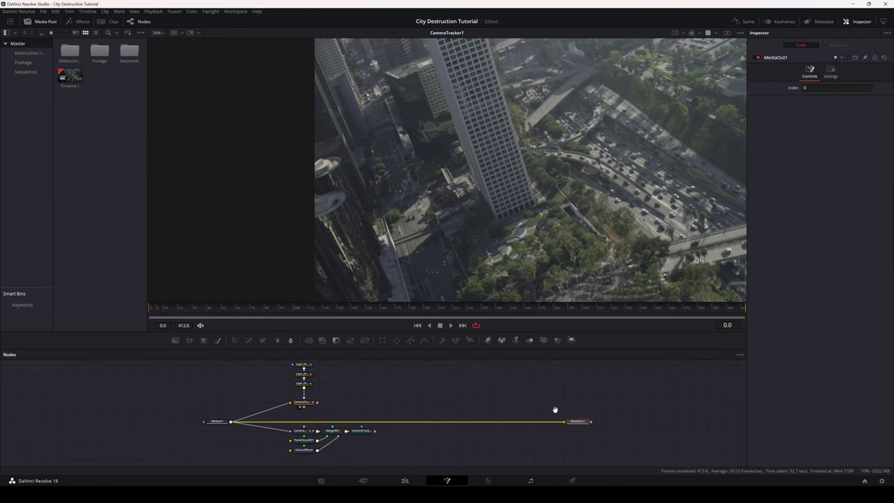
drag(556, 410, 631, 422)
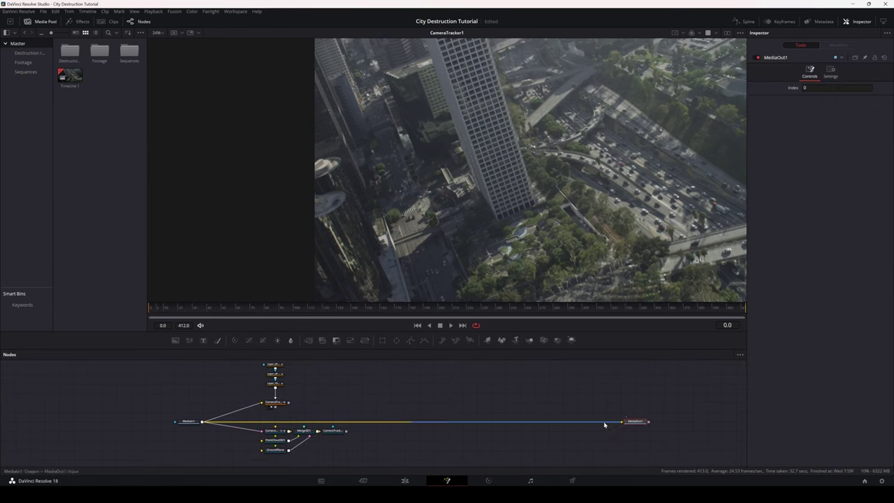
drag(421, 408, 354, 433)
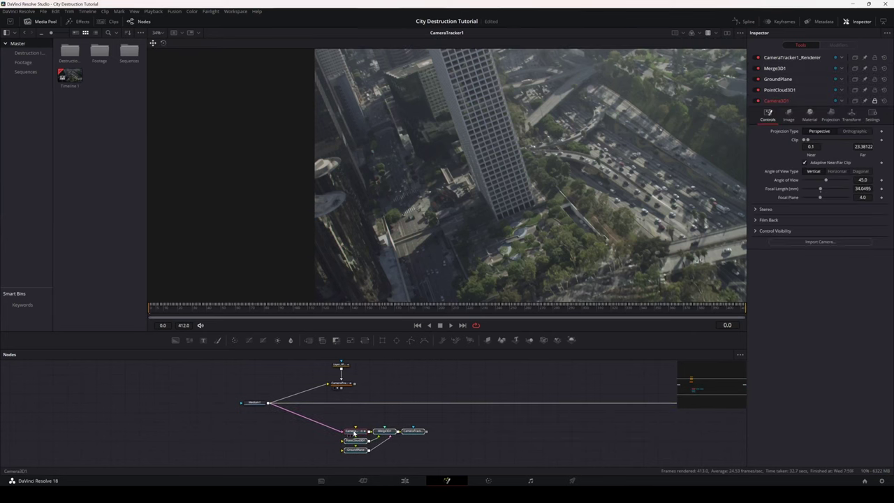
scroll(408, 444, up, 5)
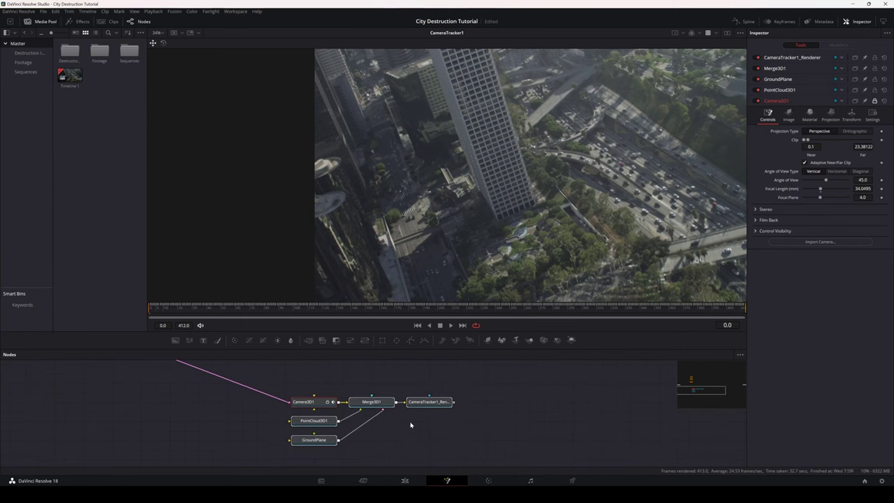
click(410, 425)
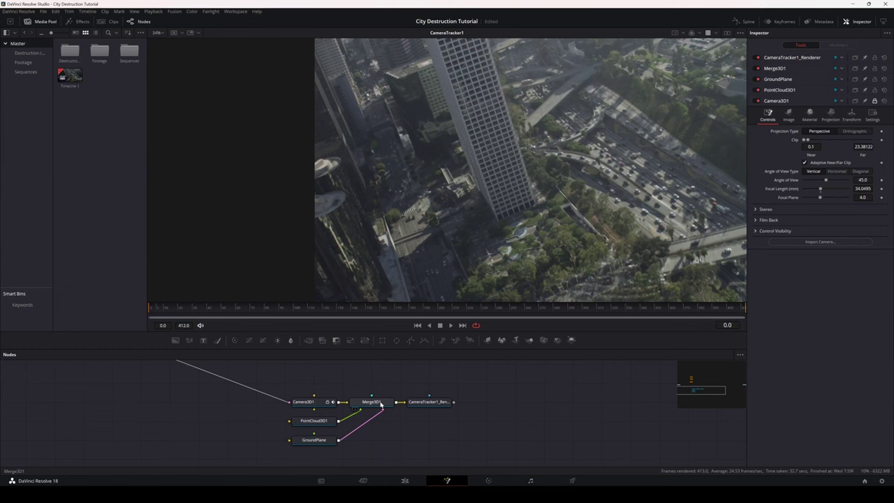
- Display Merge3D1 in the viewer and examine the exported point cloud, ground plane and camera in perspective
drag(380, 405, 457, 211)
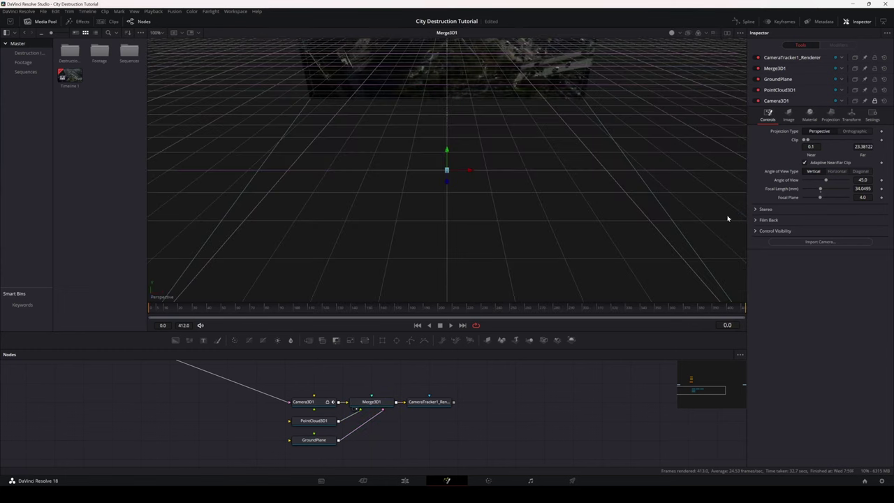
scroll(538, 185, down, 2)
scroll(532, 192, up, 4)
scroll(532, 195, up, 6)
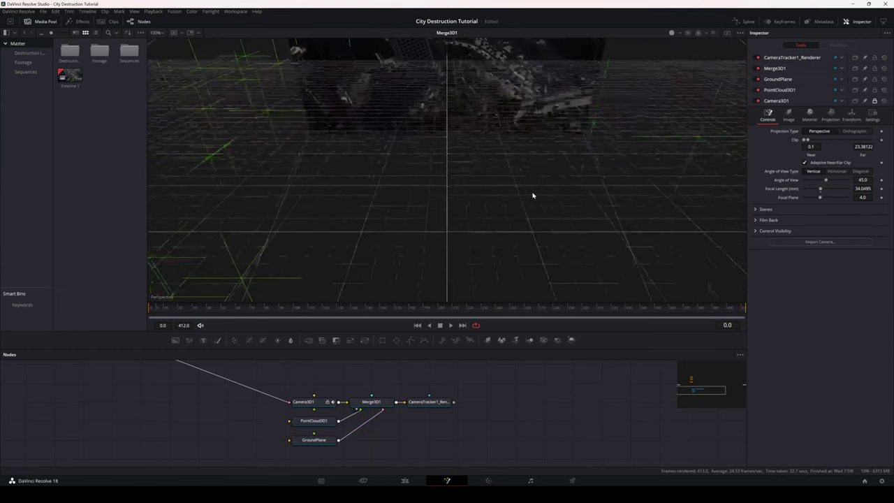
scroll(532, 196, up, 2)
scroll(537, 187, down, 2)
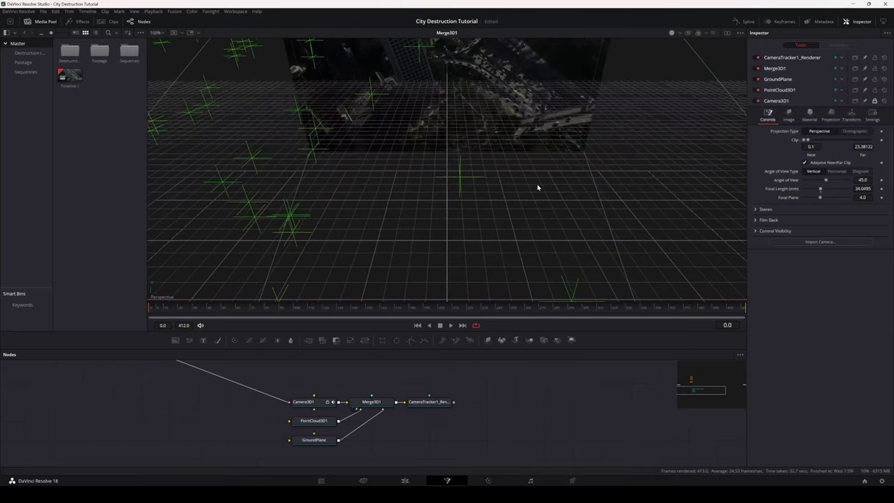
drag(513, 192, 539, 172)
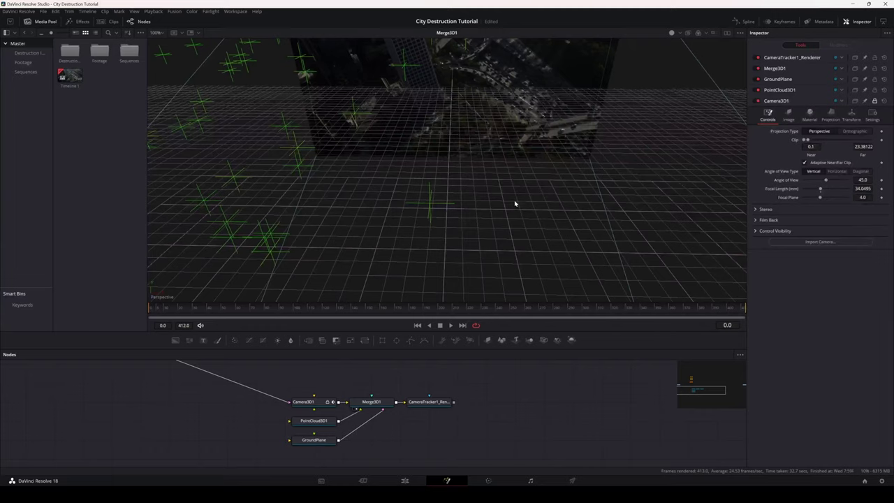
scroll(513, 200, down, 3)
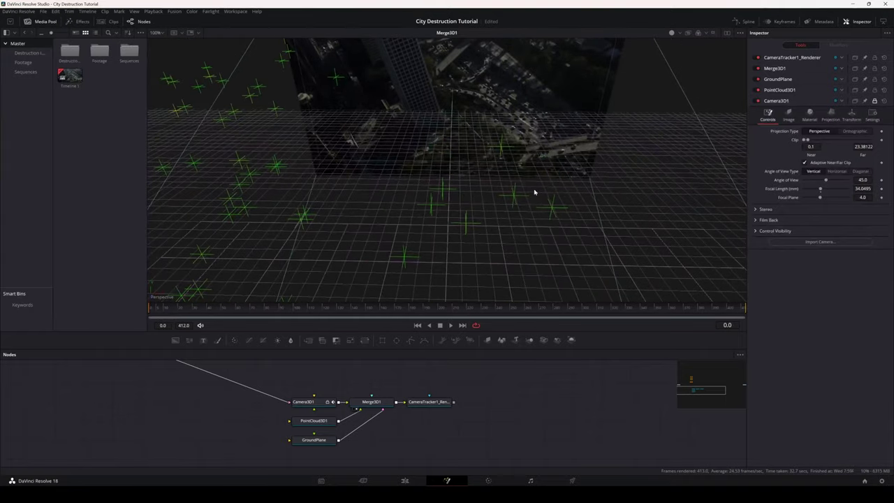
mouse_move(521, 192)
mouse_down()
mouse_move(367, 198)
mouse_move(515, 180)
mouse_up()
scroll(515, 180, up, 2)
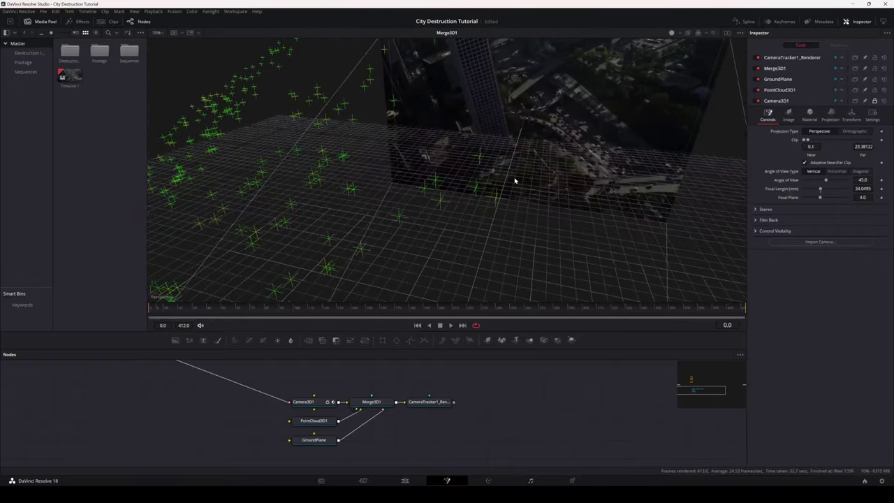
scroll(509, 182, down, 4)
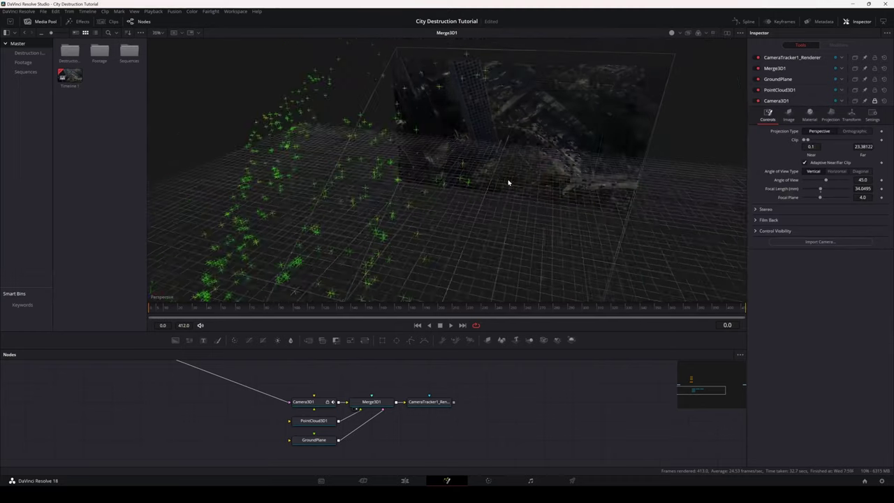
scroll(508, 182, up, 5)
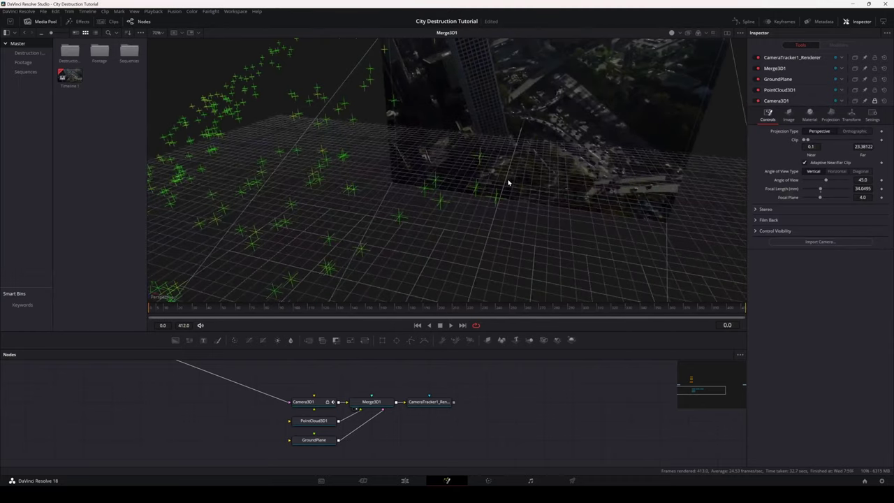
scroll(489, 195, up, 3)
scroll(489, 195, down, 6)
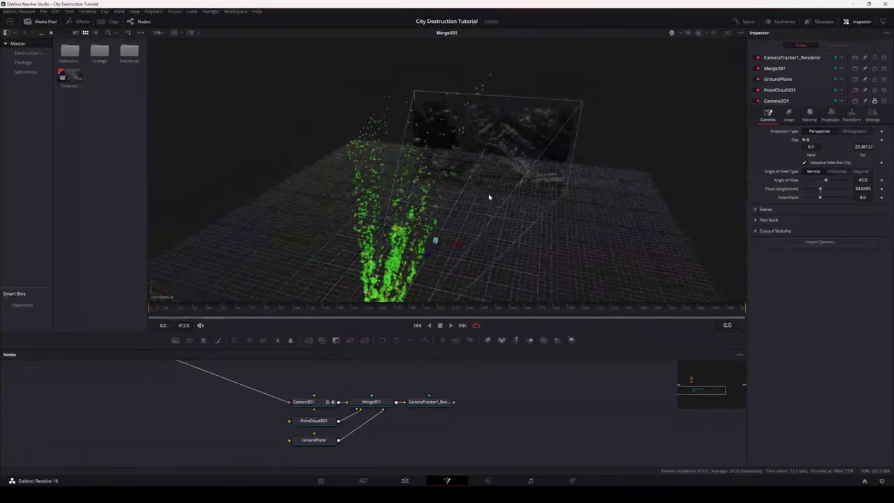
scroll(489, 196, up, 5)
scroll(489, 196, down, 6)
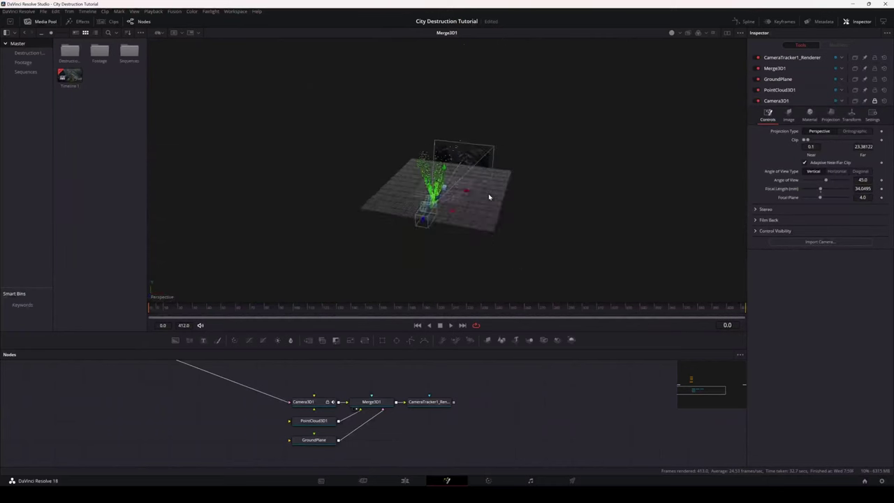
scroll(489, 197, up, 4)
scroll(489, 197, down, 6)
scroll(489, 197, up, 4)
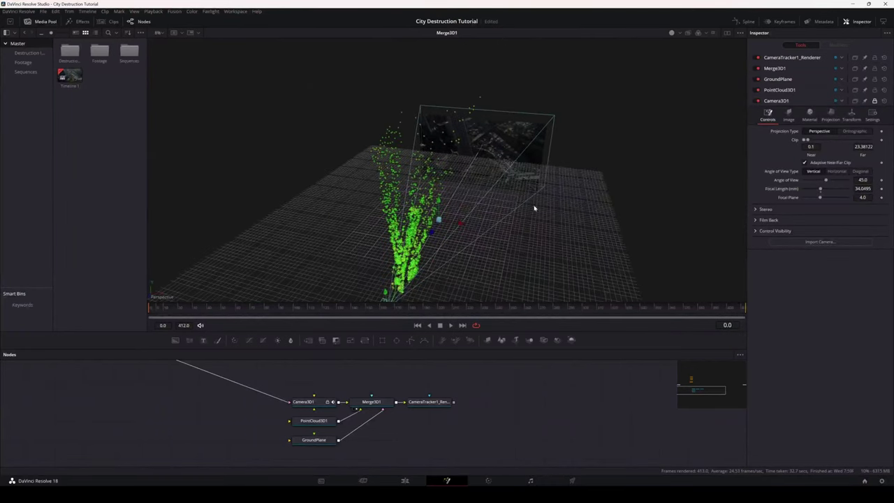
- Examine from the side how the point cloud lies relative to the camera and the ground grid
drag(541, 215, 456, 203)
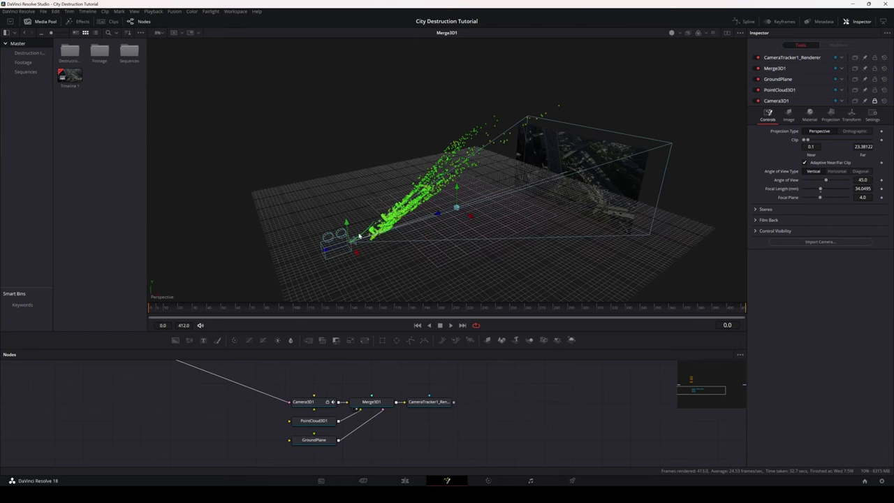
drag(364, 231, 449, 217)
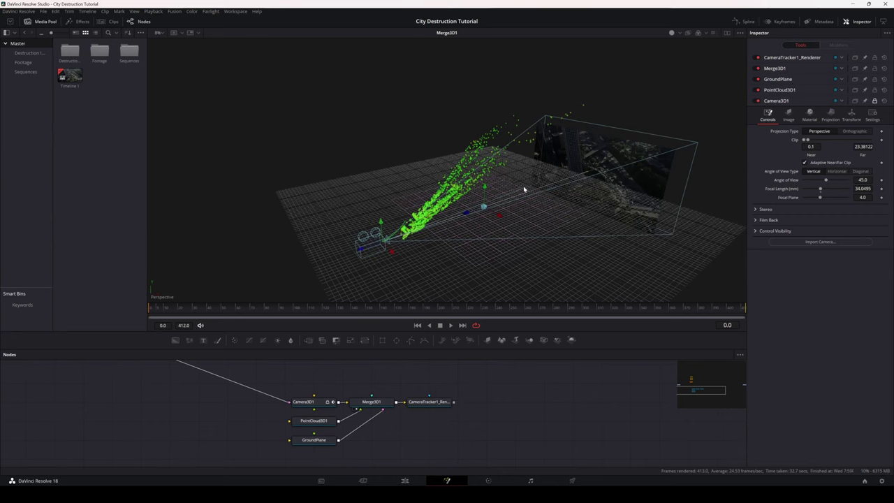
drag(529, 193, 449, 239)
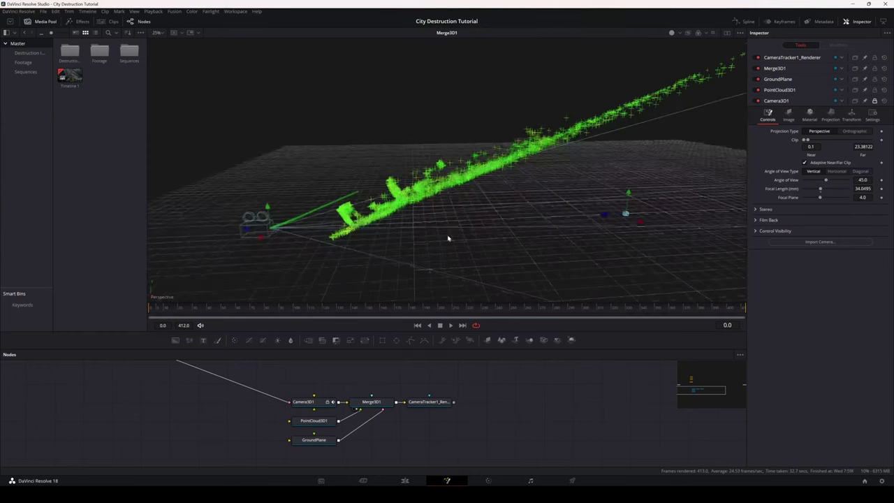
- Display CameraTracker1 in the viewer and select the tracking points across the tree-covered ground at the foot of the tower
drag(318, 230, 430, 209)
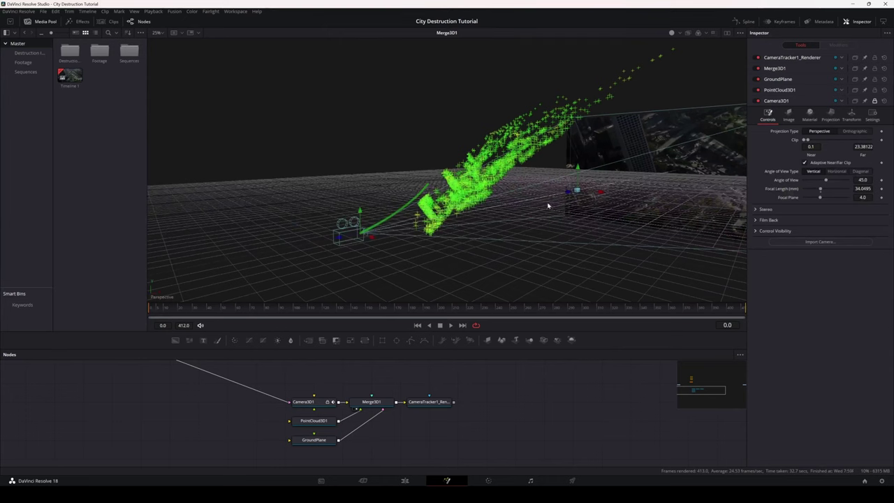
mouse_move(565, 219)
mouse_down()
mouse_move(512, 252)
mouse_move(566, 241)
mouse_move(648, 201)
mouse_move(479, 242)
mouse_move(576, 218)
mouse_up()
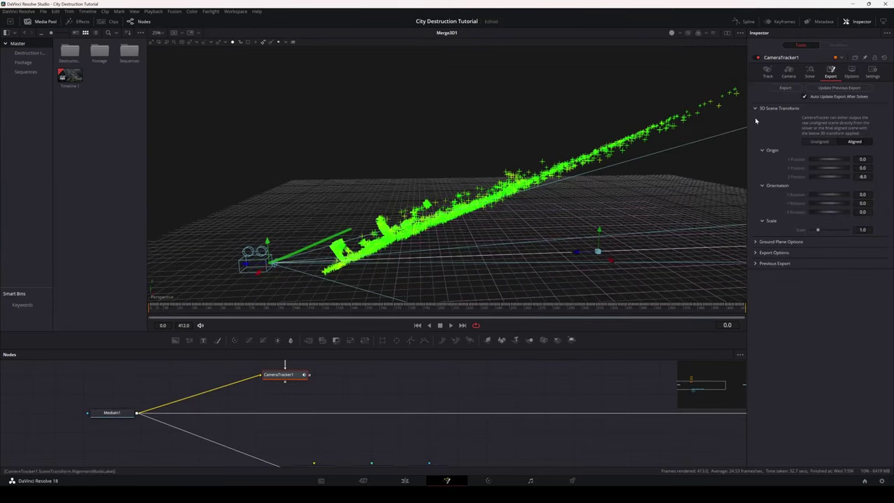
mouse_move(287, 380)
mouse_down()
mouse_move(289, 395)
mouse_move(296, 388)
mouse_up()
drag(421, 220, 367, 267)
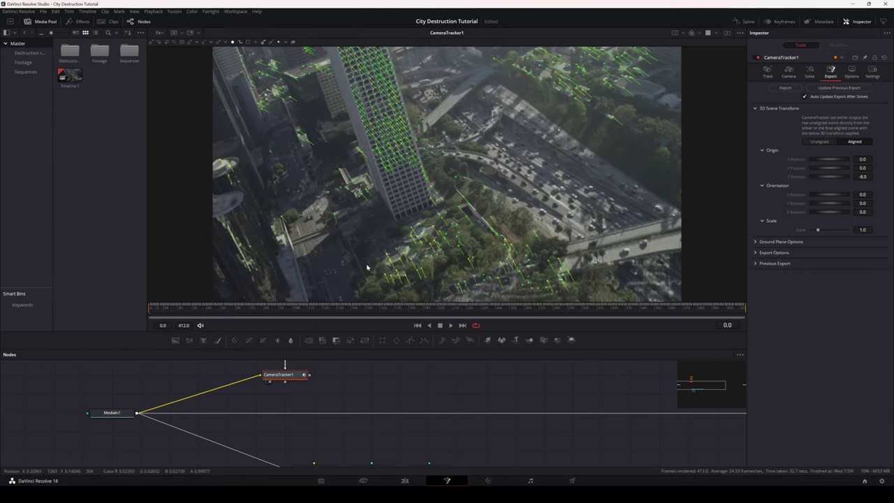
drag(475, 134, 501, 164)
drag(618, 207, 622, 148)
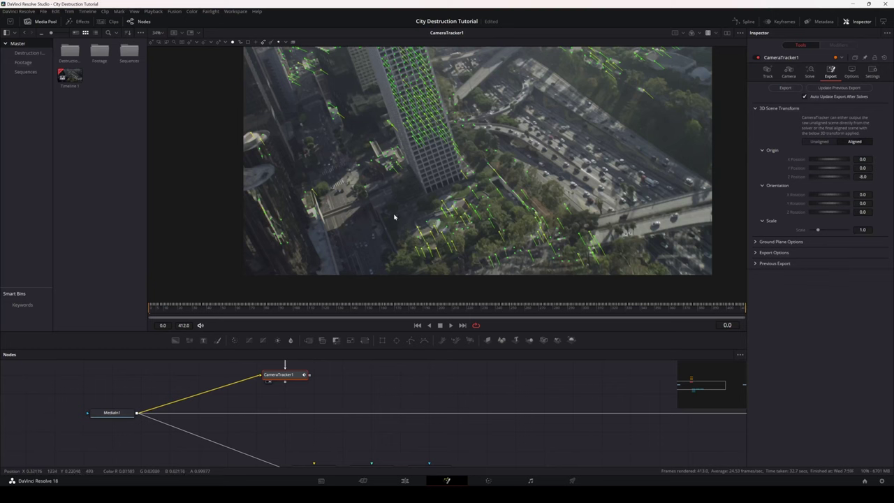
drag(394, 205, 579, 275)
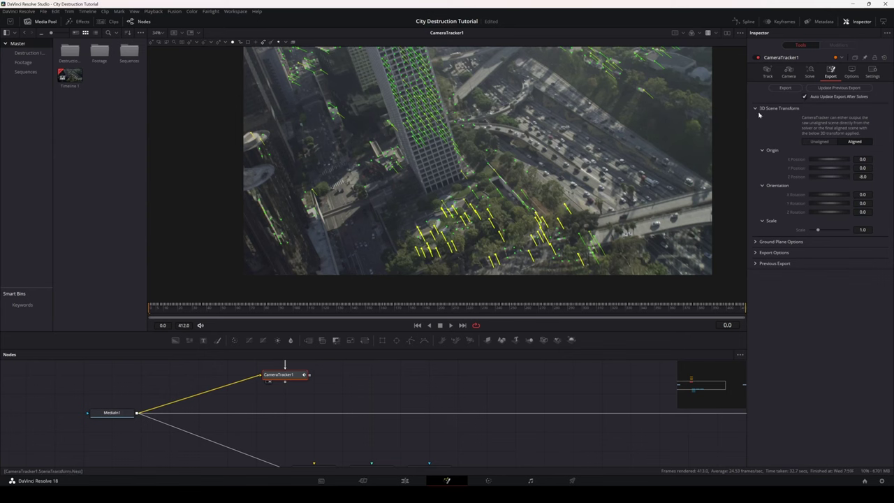
- Switch the 3D scene transform to Unaligned and set the orientation from the selected points as the XZ plane (ground)
click(811, 144)
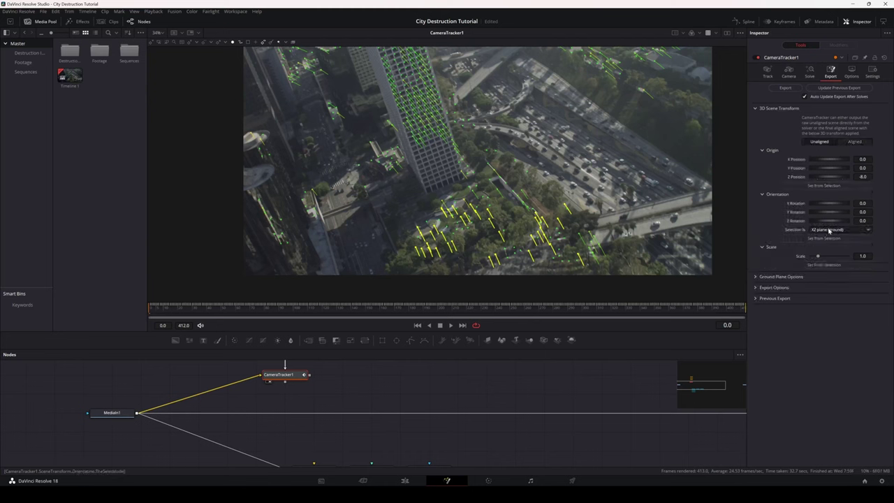
click(829, 230)
click(828, 231)
click(826, 238)
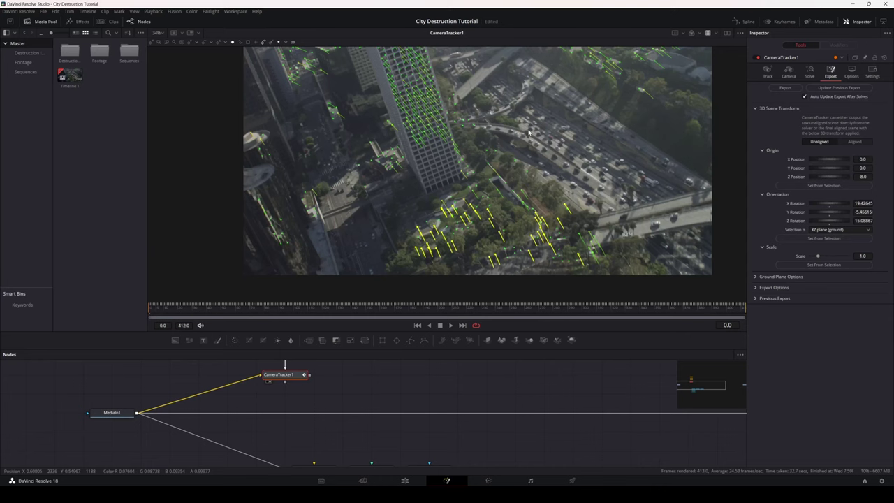
- At frame 57, select one tracking point on the tower's facade and set the scene origin from it
drag(433, 131, 466, 178)
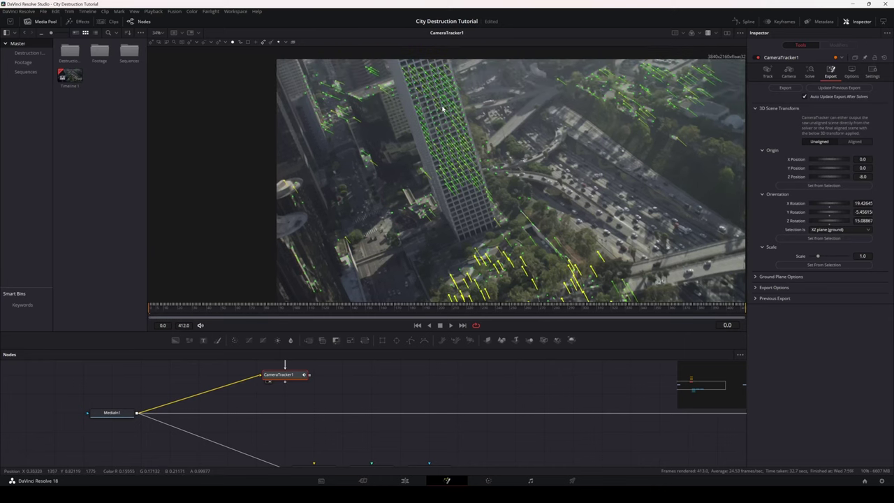
mouse_move(442, 109)
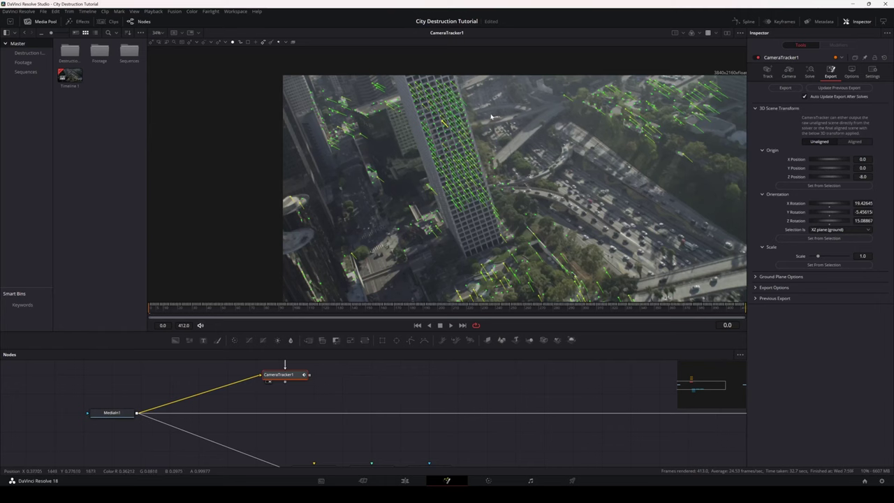
click(216, 311)
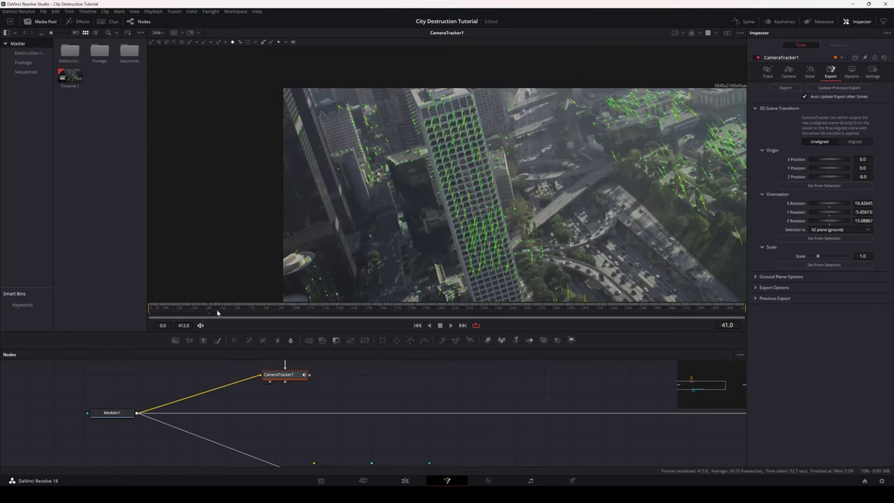
click(238, 311)
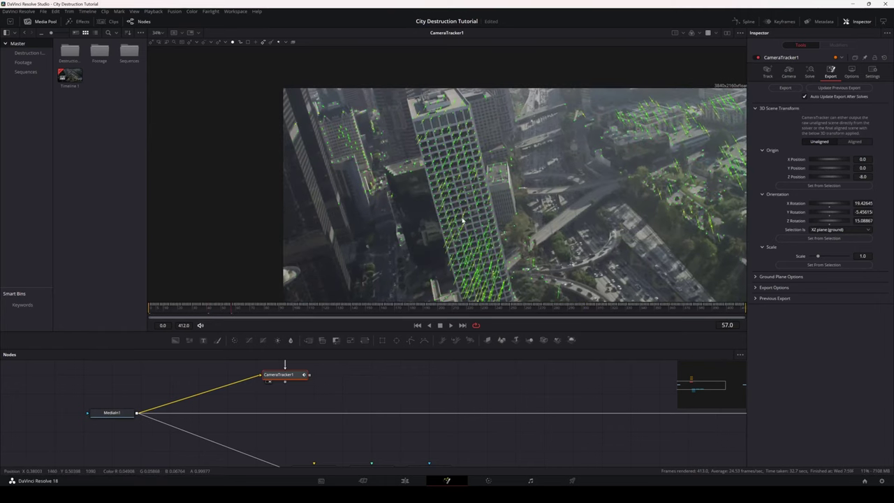
mouse_move(464, 216)
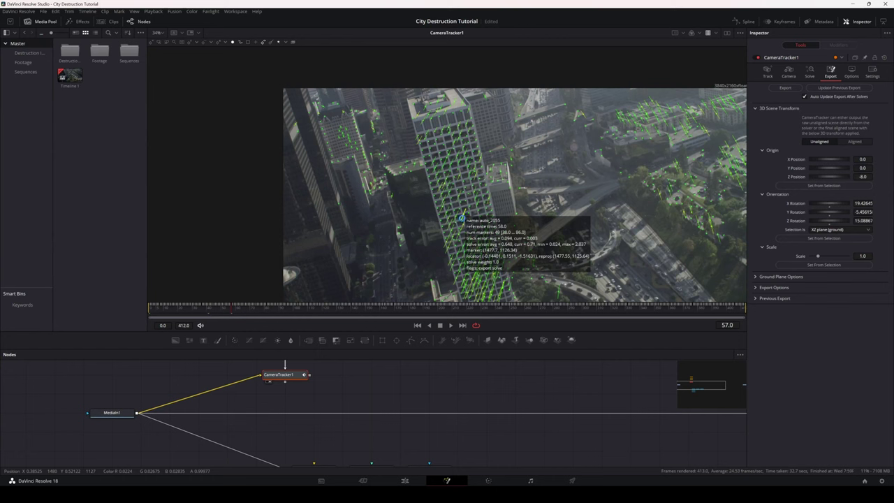
click(462, 217)
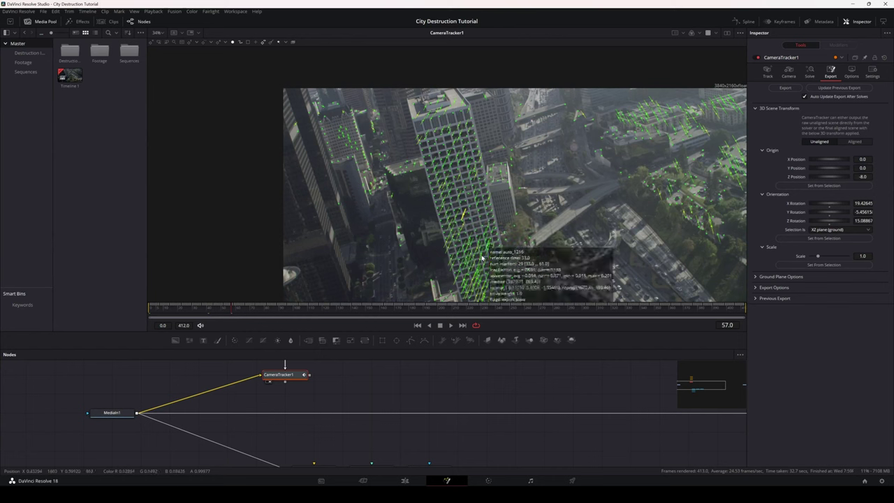
click(806, 187)
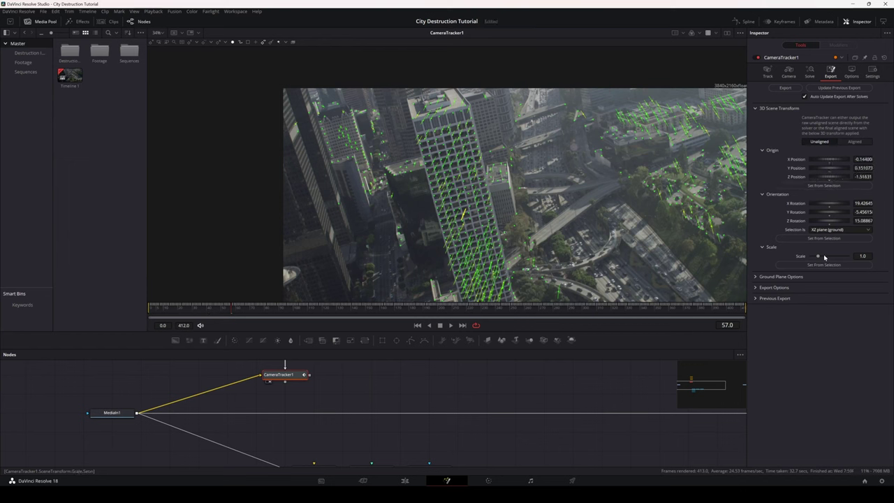
- Set the 3D scene scale to 20 and update the previous export with the transform switched to Aligned
drag(819, 259, 832, 260)
double_click(862, 257)
click(856, 144)
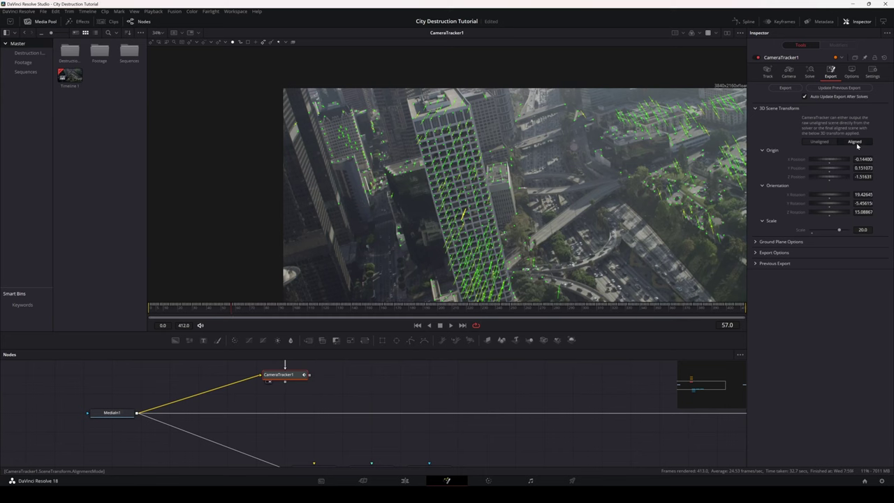
click(828, 89)
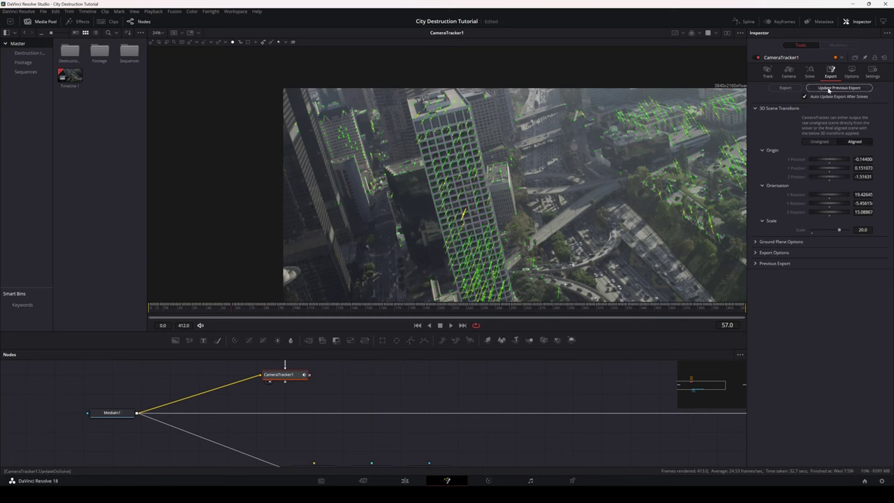
- Display Merge3D1 in the viewer and examine from several sides how the tower's point cloud stands on the ground grid
scroll(333, 447, down, 2)
scroll(333, 447, down, 2)
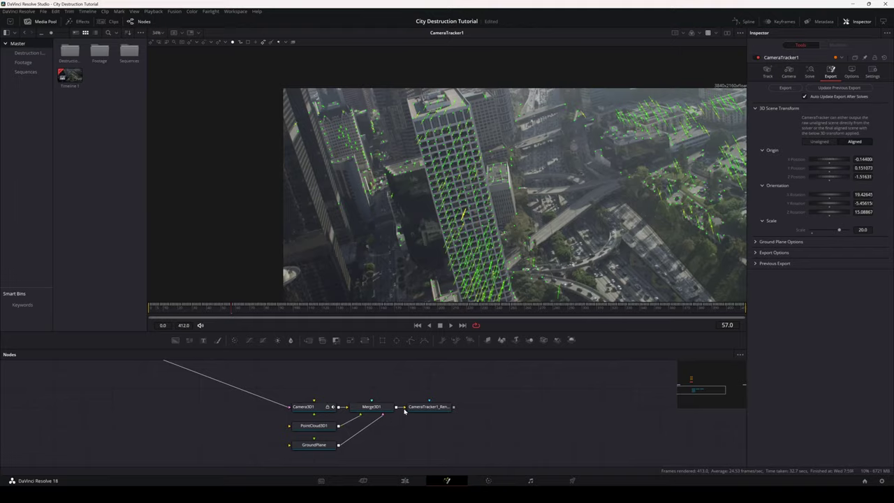
drag(403, 409, 579, 230)
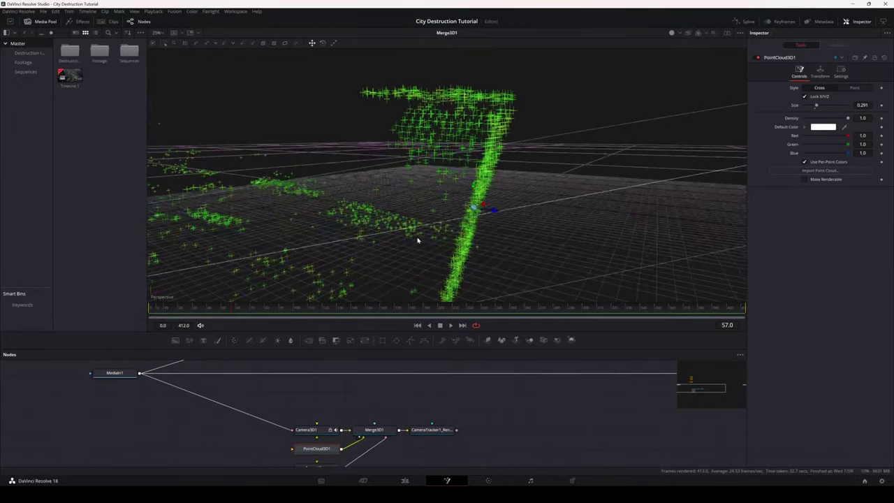
drag(418, 240, 542, 279)
drag(574, 229, 501, 221)
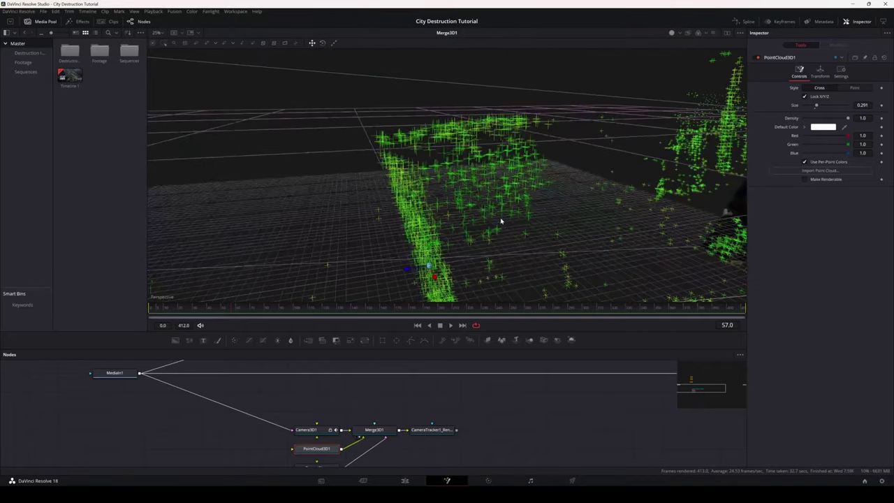
drag(449, 210, 408, 225)
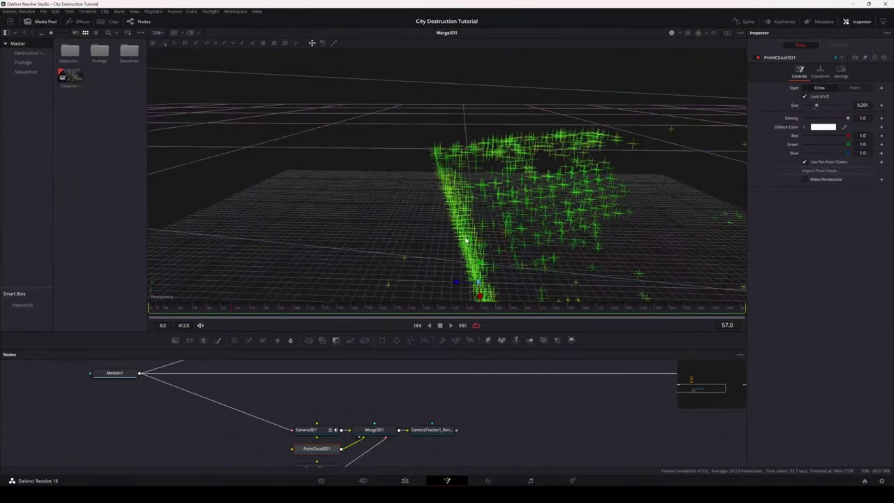
drag(465, 240, 584, 202)
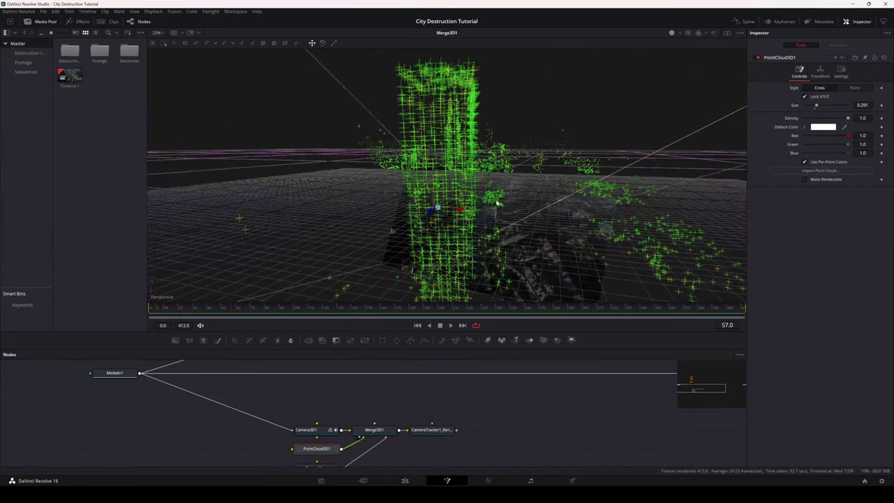
drag(497, 203, 513, 239)
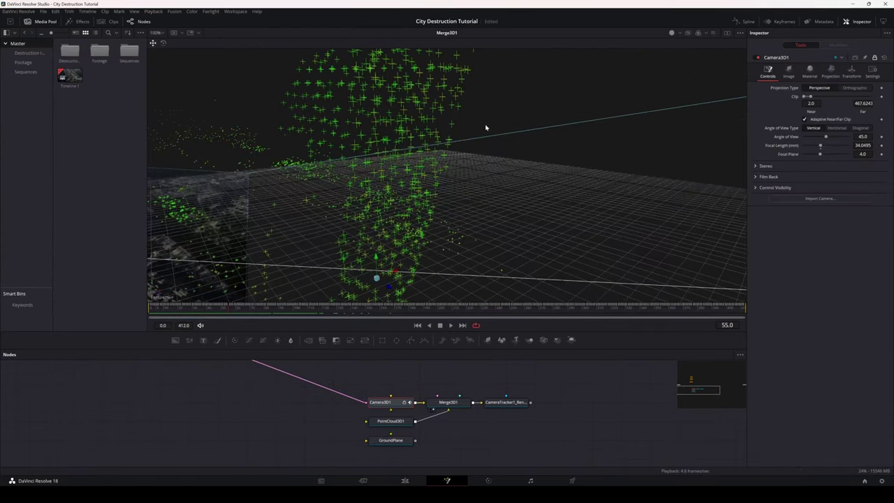
- View the 3D scene through Camera3D1 and move to frame 105
right_click(489, 173)
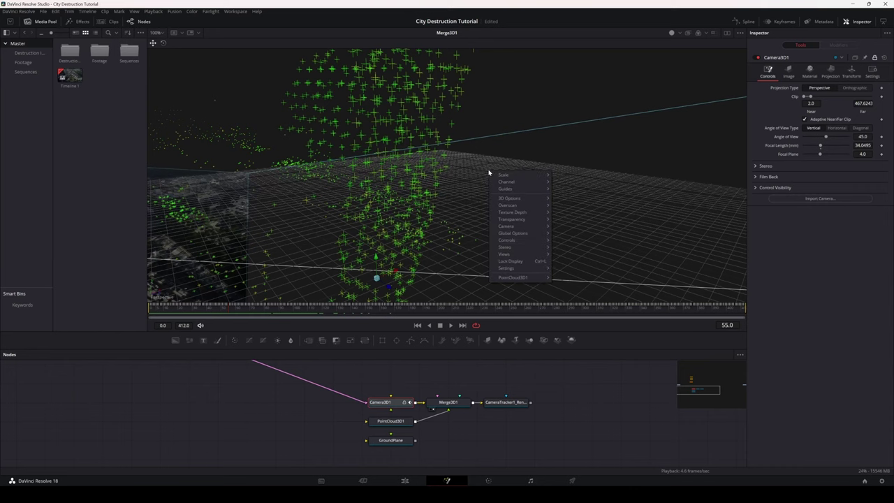
mouse_move(506, 229)
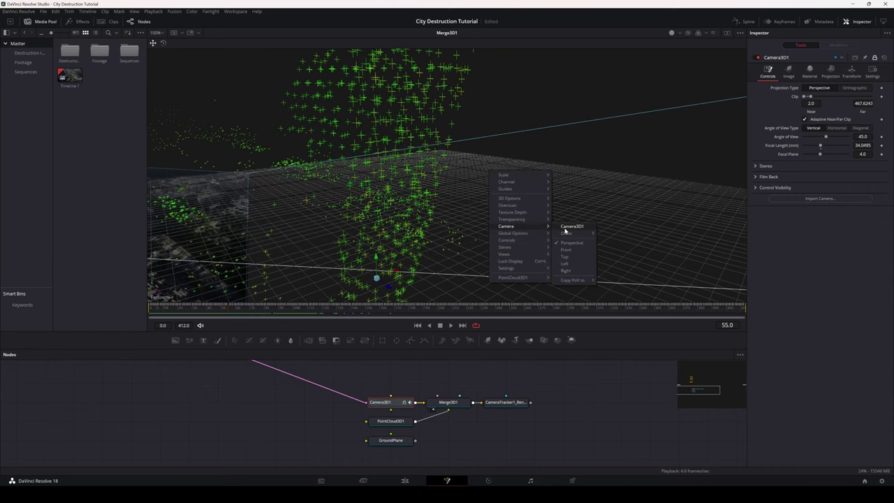
click(564, 229)
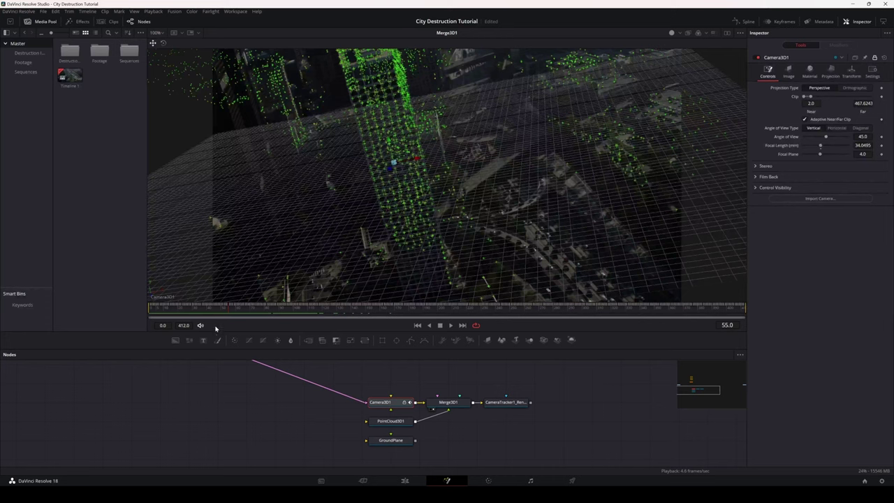
drag(215, 312, 302, 317)
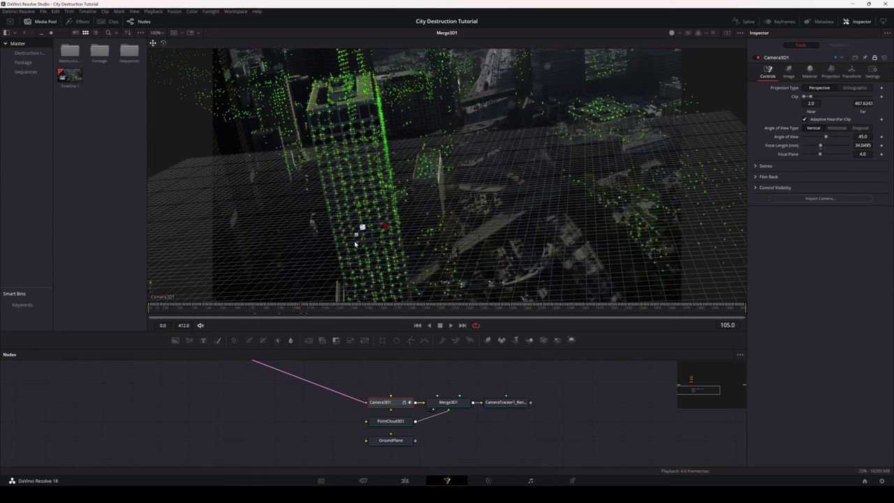
- Select point cloud points on the tower's facade and create an aligned image plane from them at frame 125
mouse_move(341, 239)
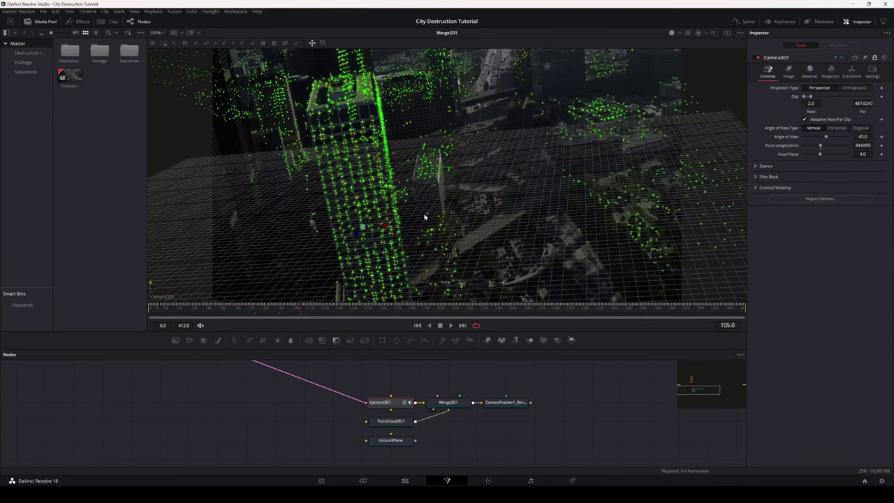
mouse_move(293, 316)
mouse_down()
mouse_move(198, 317)
mouse_move(329, 315)
mouse_move(305, 313)
mouse_up()
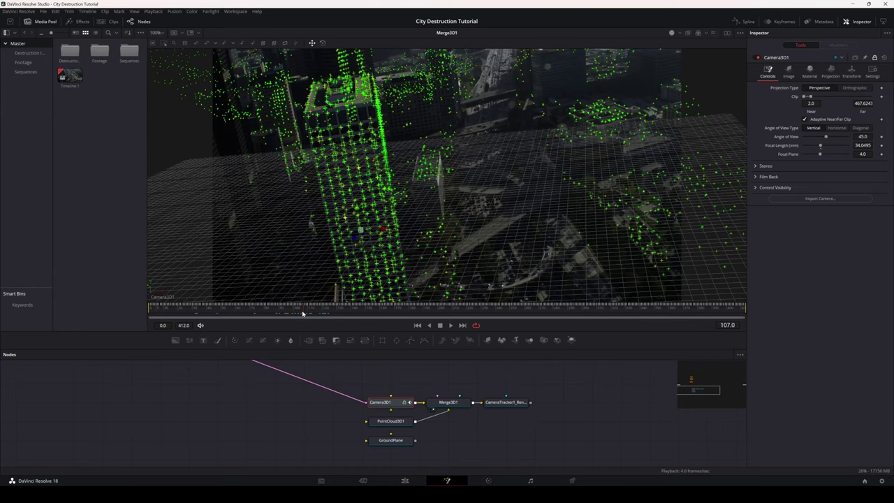
mouse_move(303, 314)
mouse_down()
mouse_move(282, 311)
mouse_move(338, 312)
mouse_move(319, 314)
mouse_up()
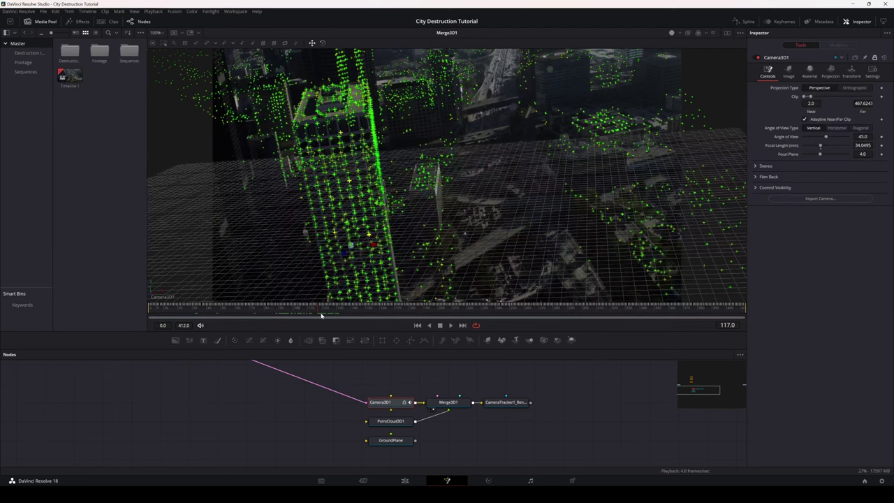
mouse_move(322, 315)
mouse_down()
mouse_move(275, 319)
mouse_move(331, 317)
mouse_up()
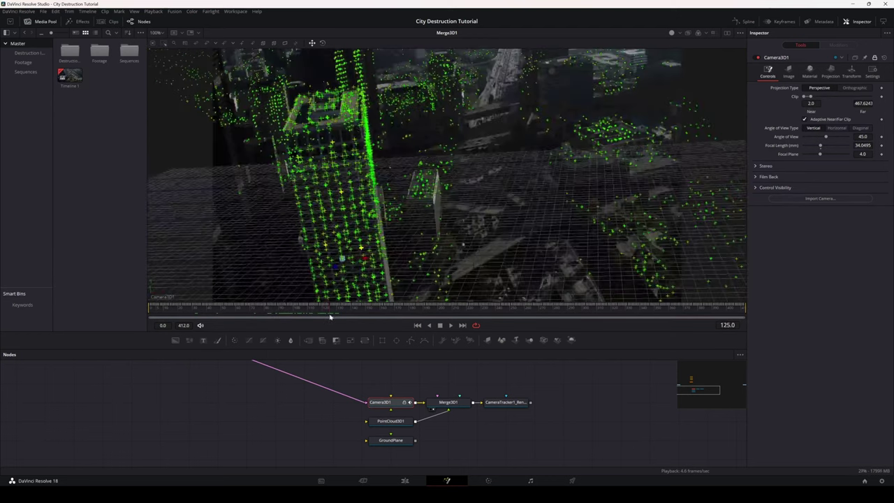
right_click(332, 143)
mouse_move(355, 253)
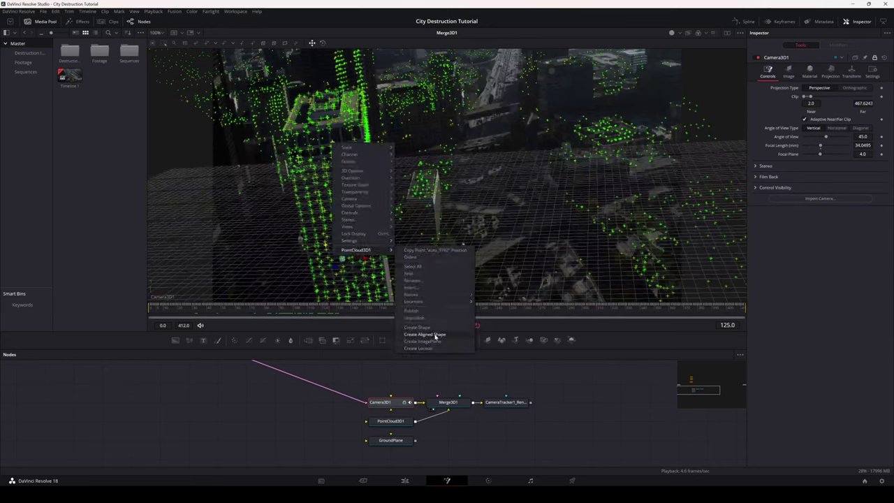
click(436, 334)
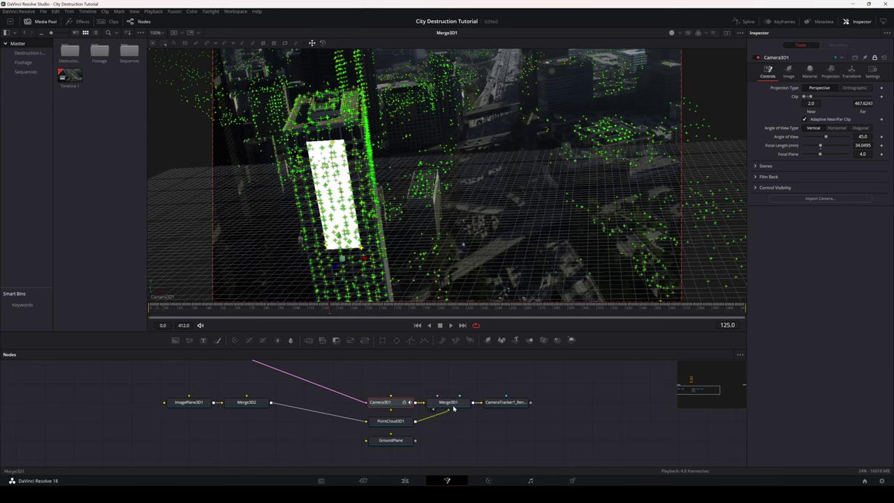
- Return the viewer to the perspective view and examine from the side how the image plane lies against the facade points
right_click(504, 172)
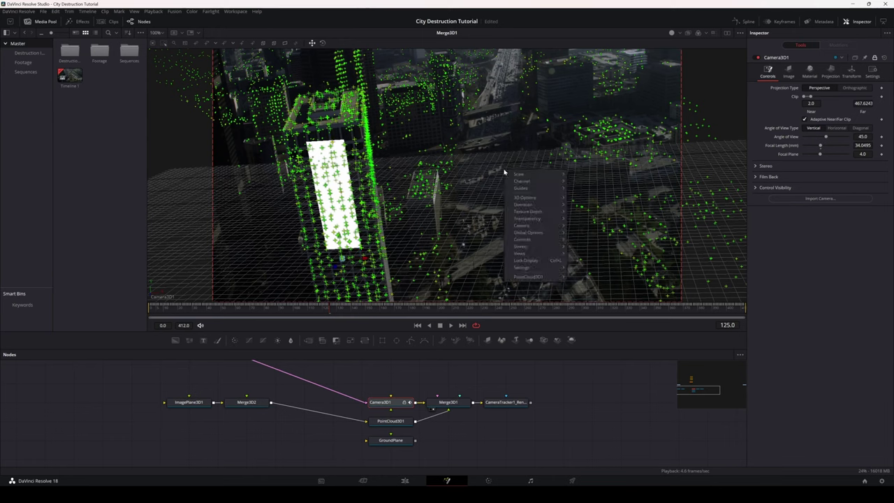
mouse_move(535, 225)
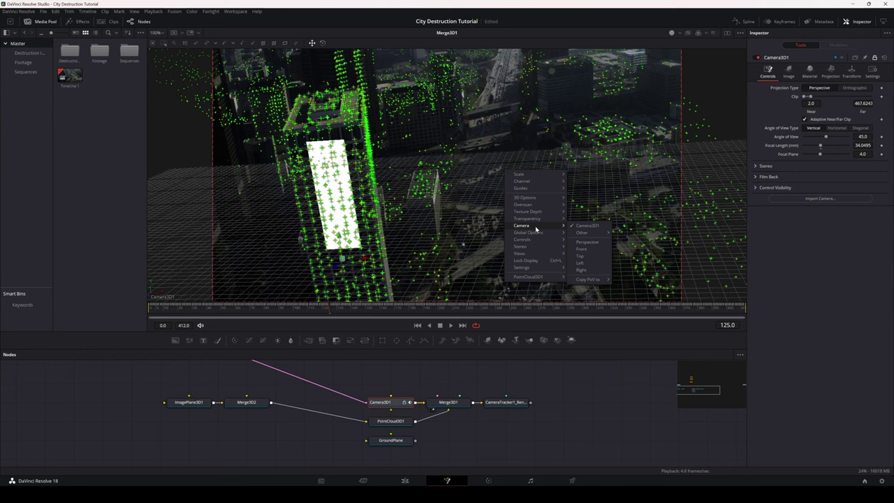
click(587, 242)
mouse_move(466, 180)
mouse_down()
mouse_move(523, 174)
mouse_move(531, 188)
mouse_move(529, 198)
mouse_move(454, 171)
mouse_move(361, 230)
mouse_move(334, 231)
mouse_move(471, 193)
mouse_move(460, 194)
mouse_up()
drag(440, 172, 435, 169)
click(244, 403)
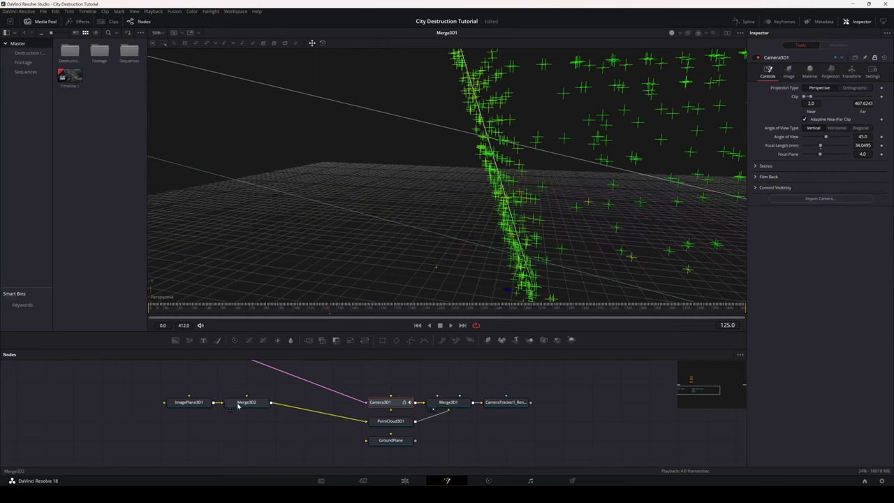
- Rotate ImagePlane3D1 about its Y axis to about -16.99 degrees, following the tower's facade points as seen from the side
click(195, 403)
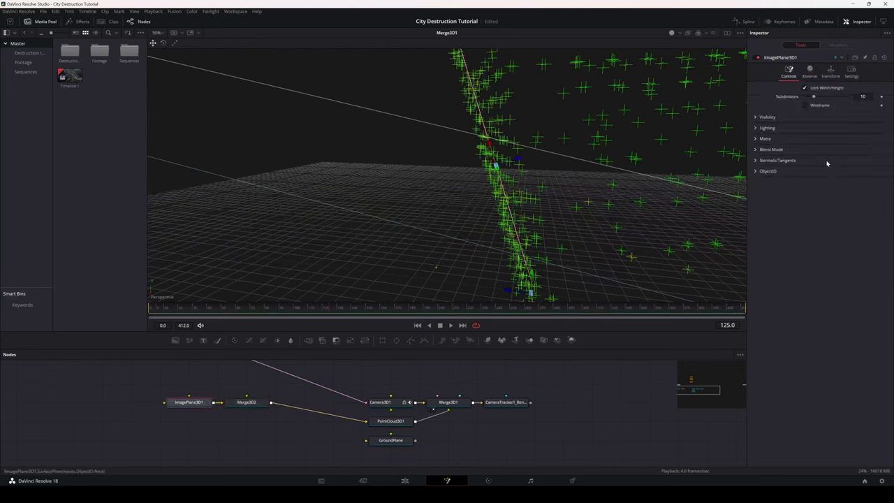
click(830, 71)
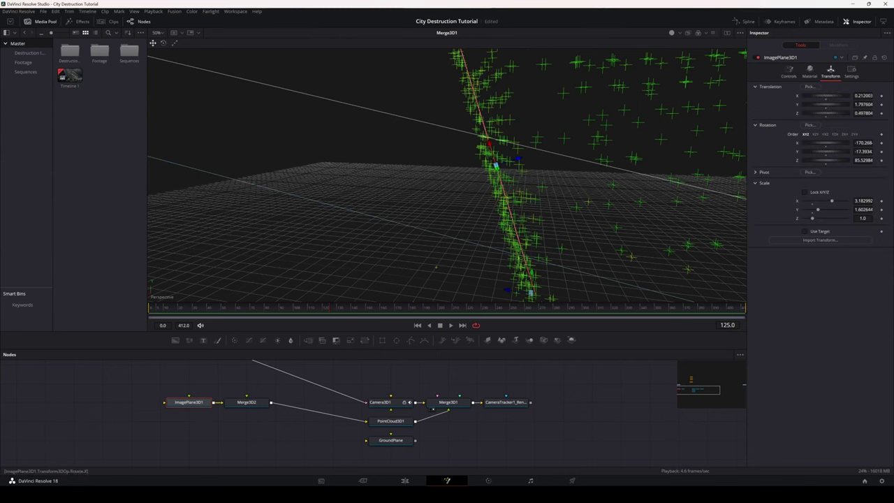
drag(863, 144, 891, 144)
key(ctrl+z)
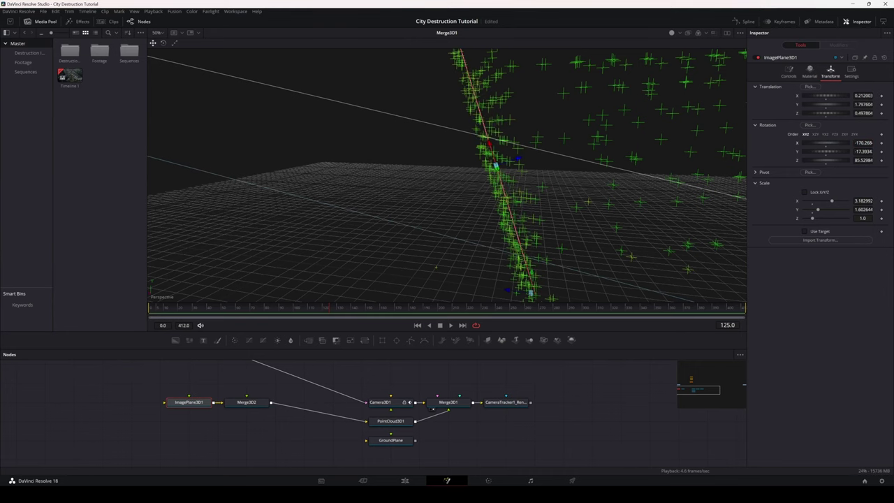
mouse_move(520, 171)
mouse_down()
mouse_move(627, 183)
mouse_move(674, 174)
mouse_move(558, 200)
mouse_move(548, 224)
mouse_move(425, 198)
mouse_move(520, 177)
mouse_up()
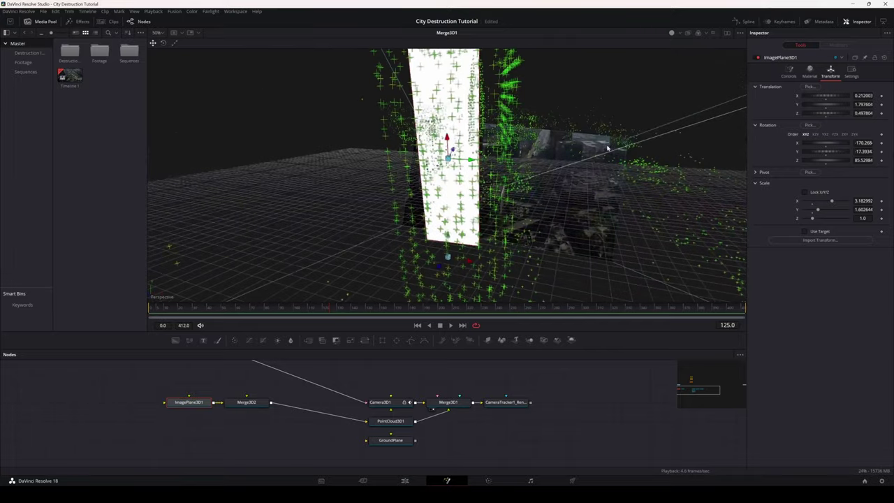
drag(608, 148, 491, 155)
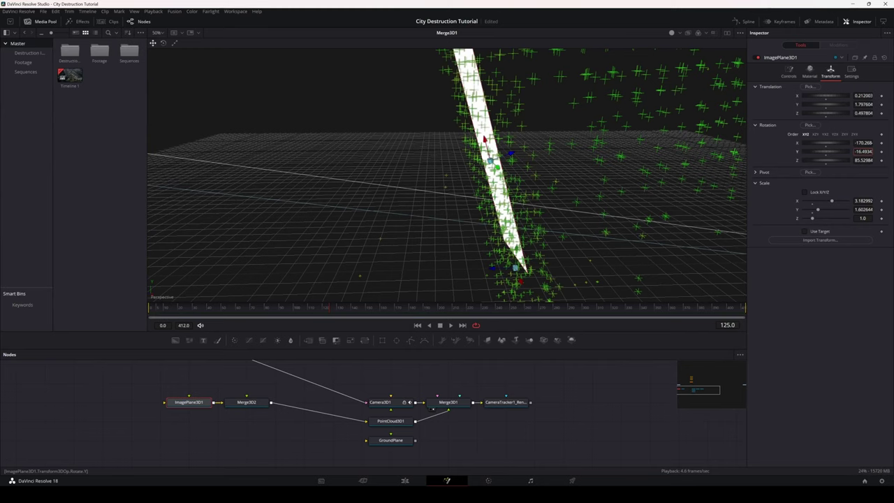
drag(572, 150, 543, 147)
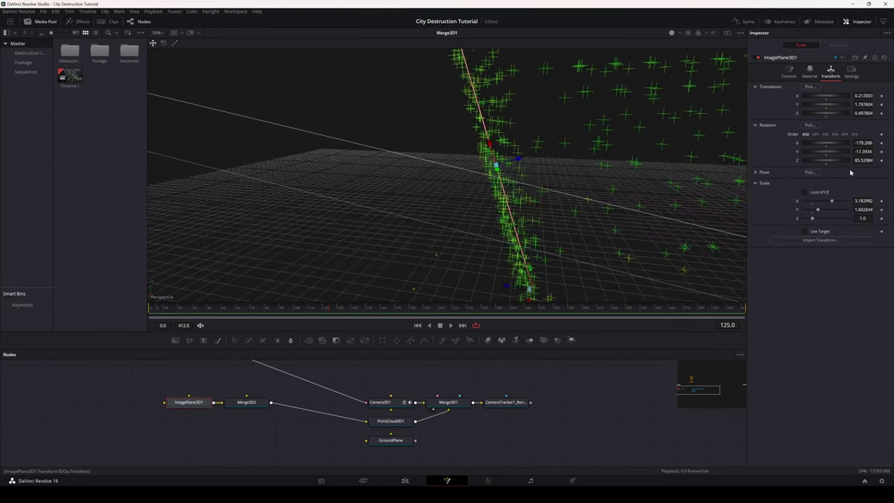
drag(863, 152, 869, 151)
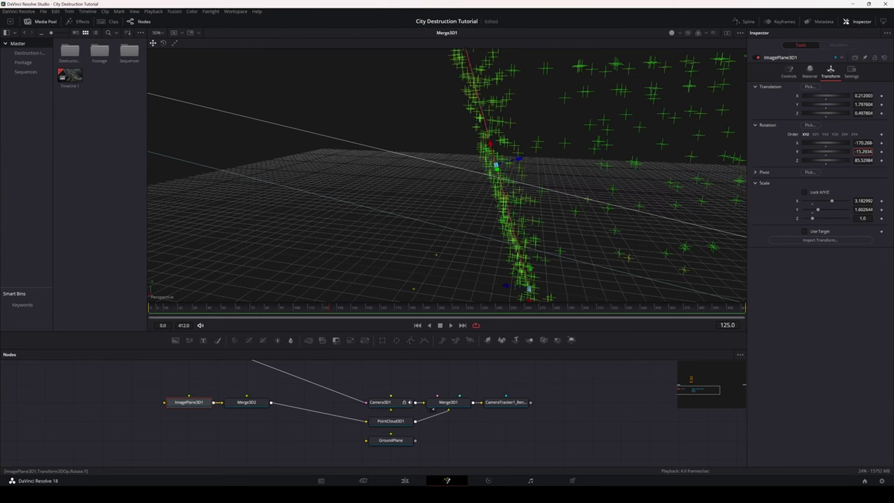
drag(863, 152, 862, 152)
- Set the image plane's X rotation to about -168.77 degrees, judging it from above against the row of facade points
drag(529, 139, 384, 211)
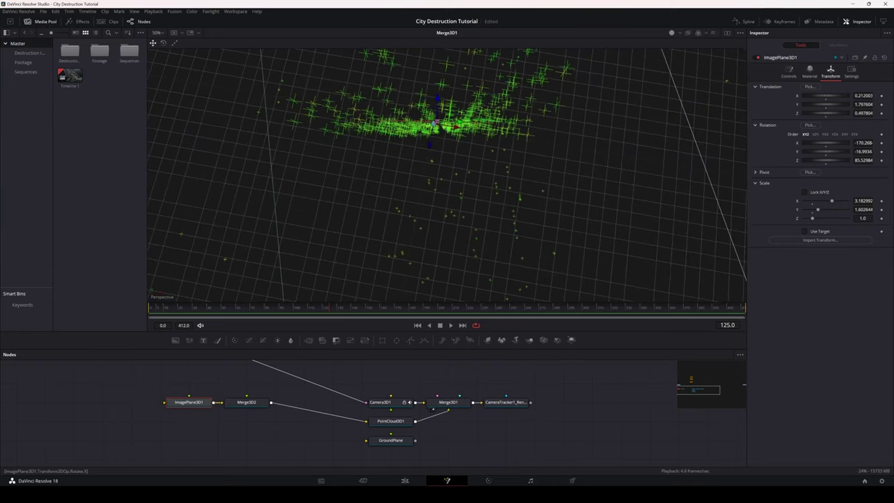
drag(863, 142, 869, 143)
drag(523, 179, 525, 153)
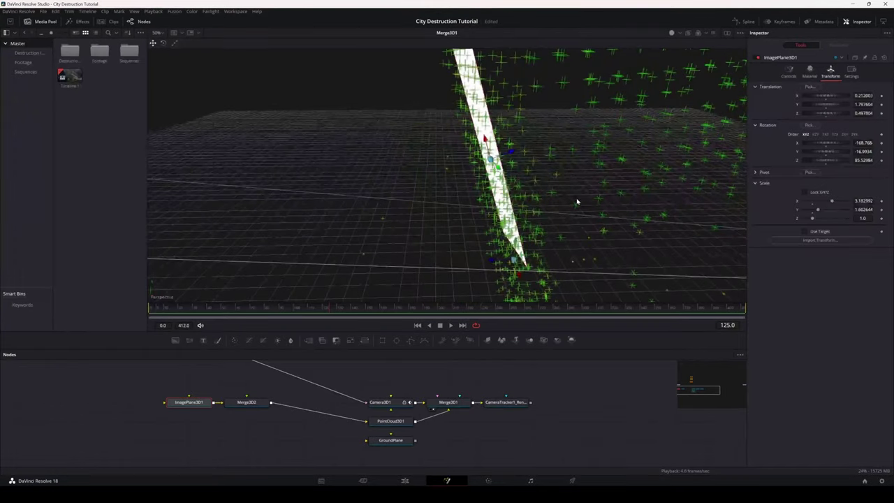
- Move the image plane onto the facade points and down the tower, to a translation of about X 0.178, Y 1.304, Z 0.370
drag(577, 202, 576, 260)
mouse_move(509, 160)
mouse_down()
mouse_move(528, 200)
mouse_move(554, 144)
mouse_move(550, 137)
mouse_move(515, 160)
mouse_up()
drag(384, 214, 544, 192)
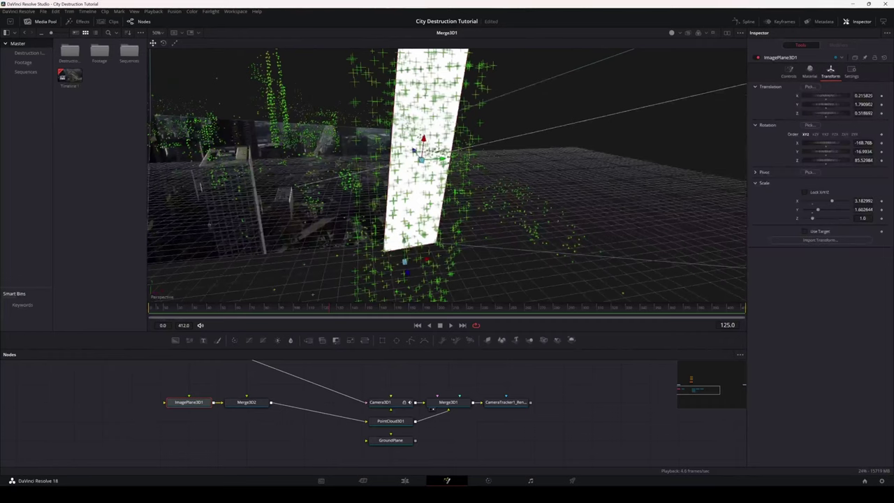
drag(421, 149, 419, 188)
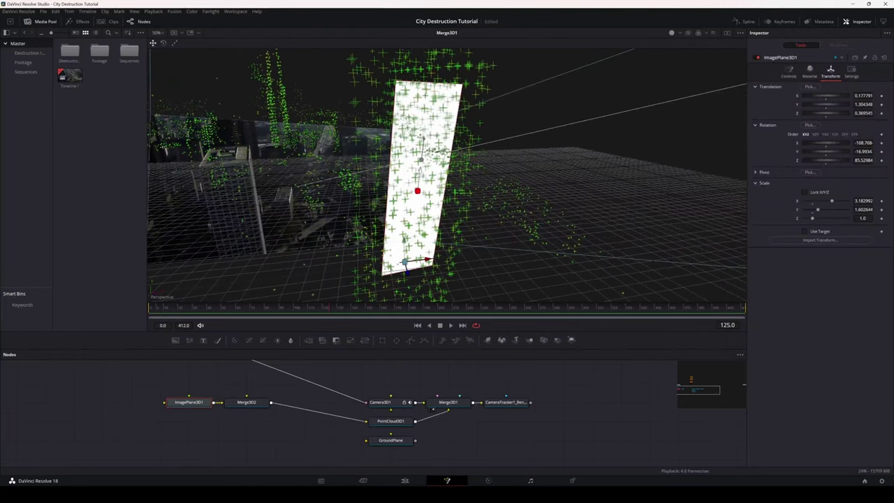
- Split the display into two viewers and show CameraTracker1_Renderer beside the Merge3D1 scene
click(726, 34)
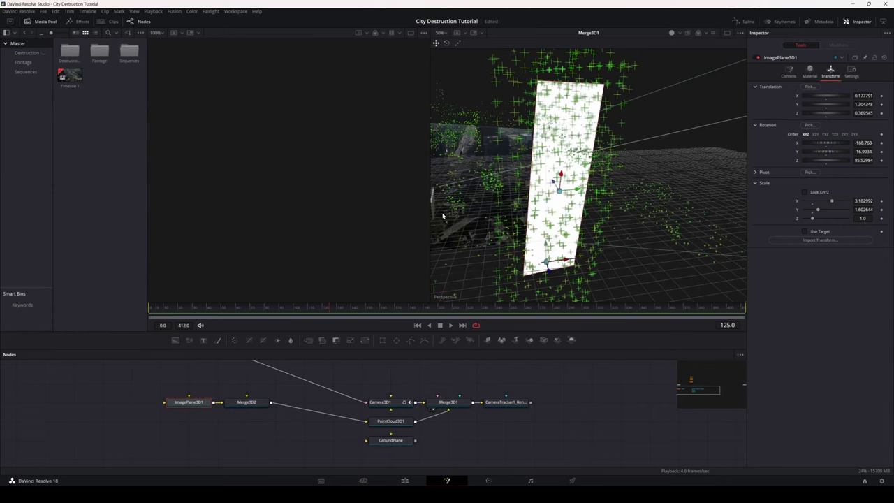
click(727, 34)
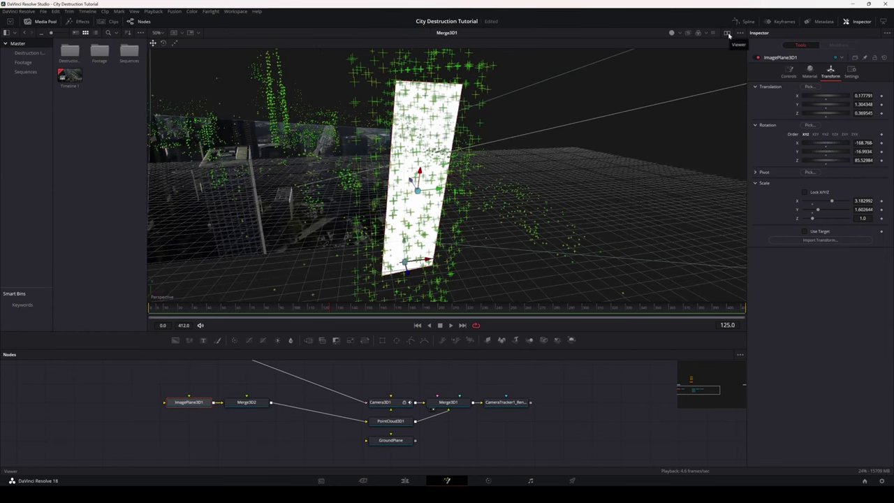
click(727, 34)
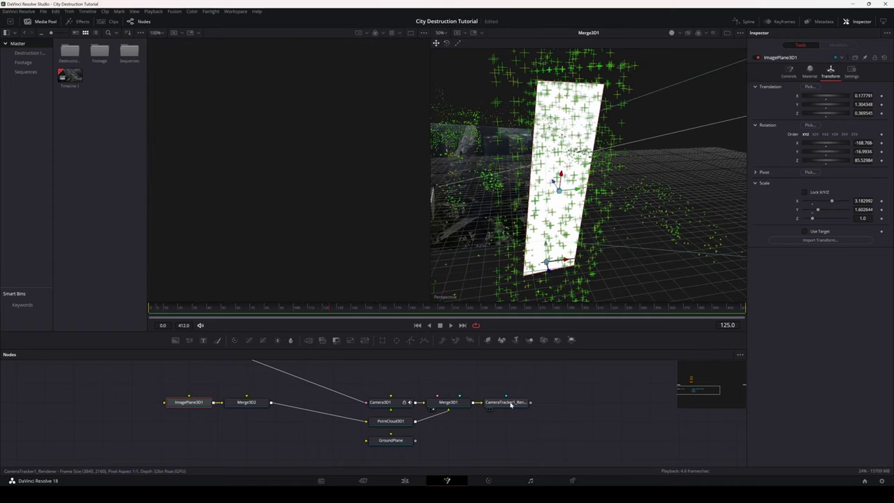
drag(511, 403, 305, 195)
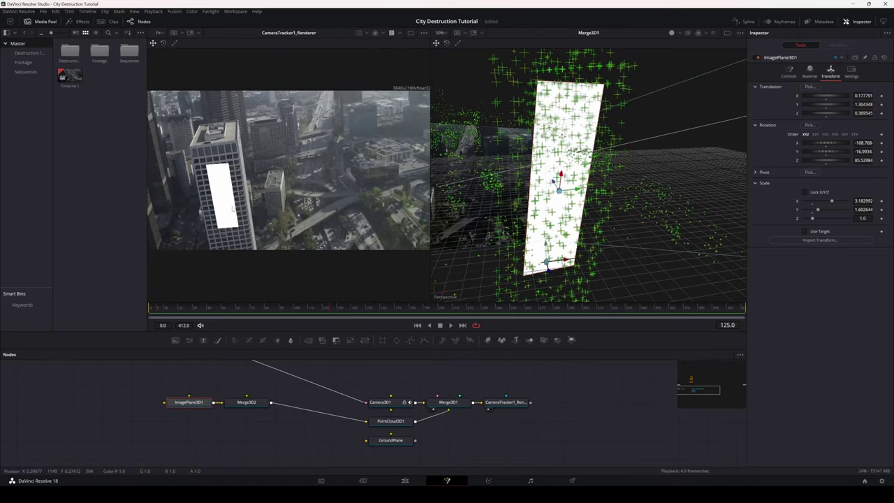
- Scale the image plane to 3.544 in X and 3.189 in Y, and set its X rotation to about -162.17 degrees
scroll(233, 208, up, 5)
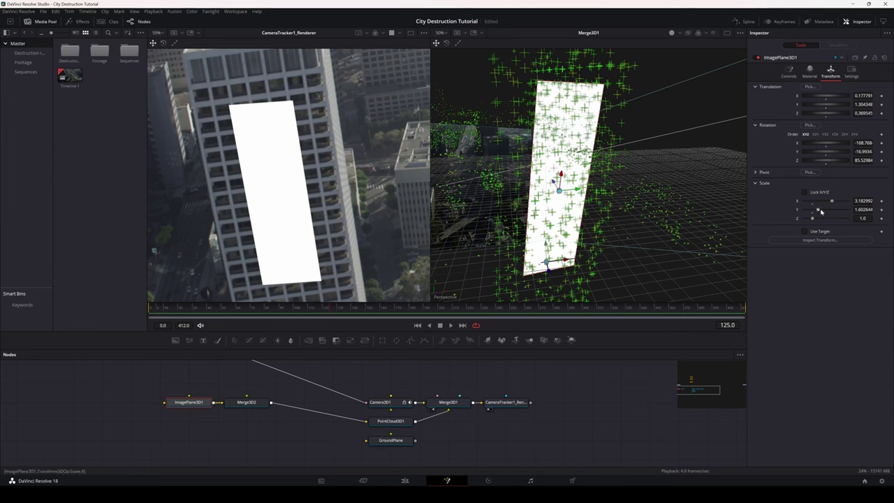
drag(835, 202, 832, 211)
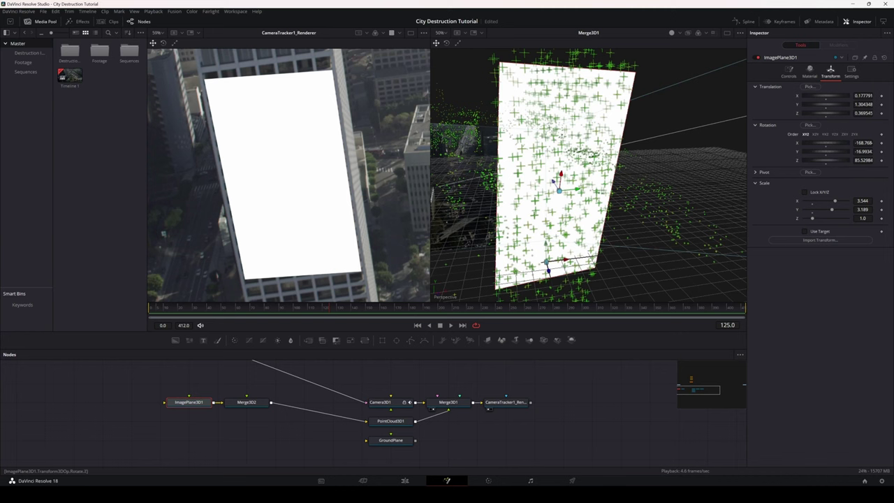
drag(859, 143, 884, 143)
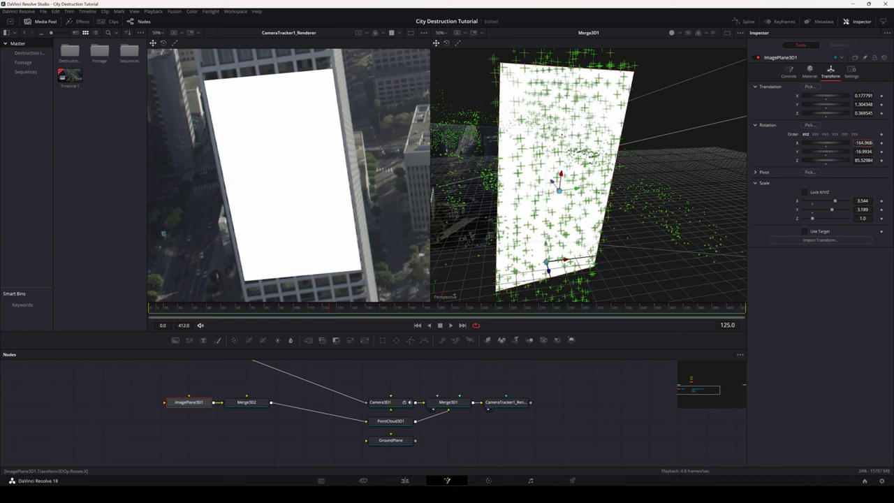
scroll(863, 143, up, 5)
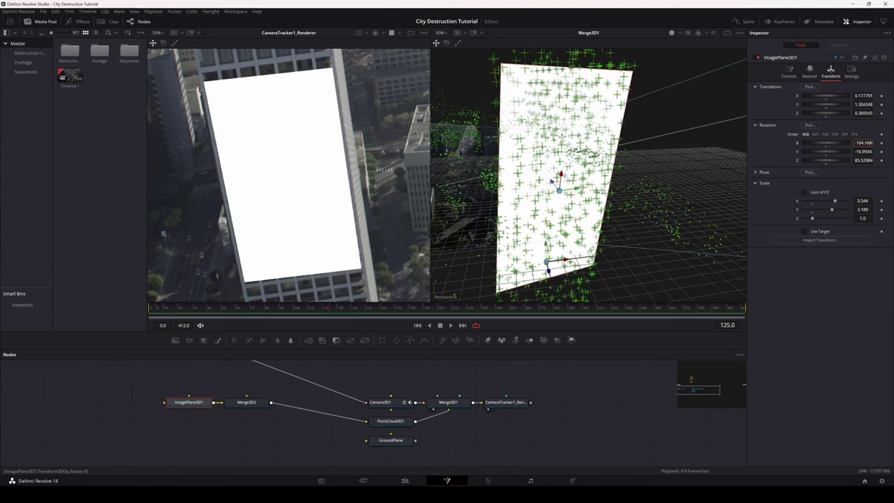
scroll(863, 143, up, 2)
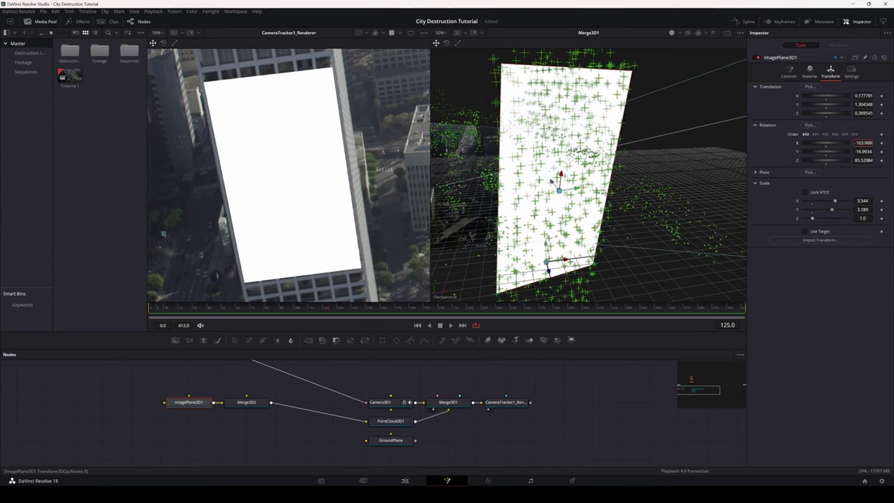
scroll(863, 143, up, 3)
scroll(863, 143, up, 4)
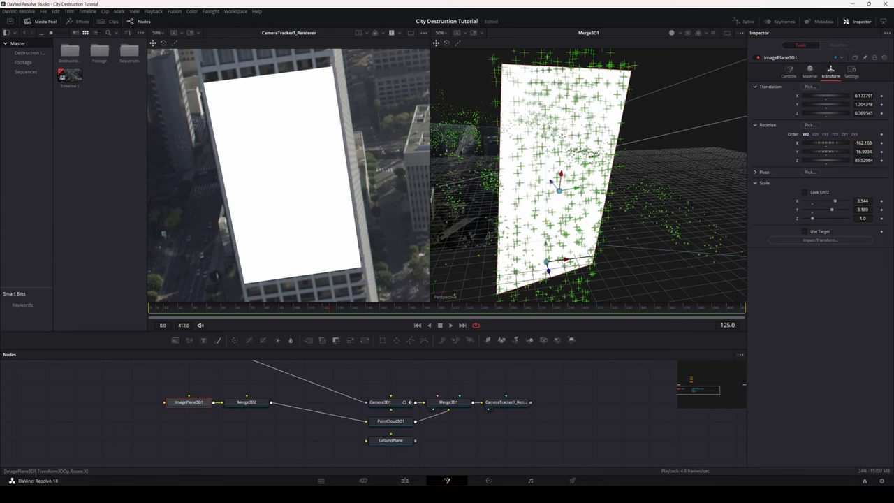
- Add a Checker node and connect it to the input of ImagePlane3D1
drag(212, 447, 333, 456)
click(317, 454)
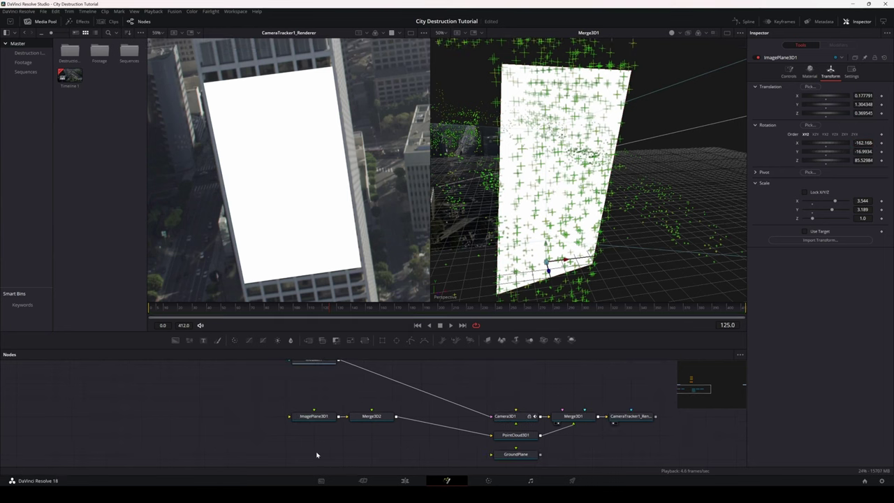
key(shift+space)
text(checker)
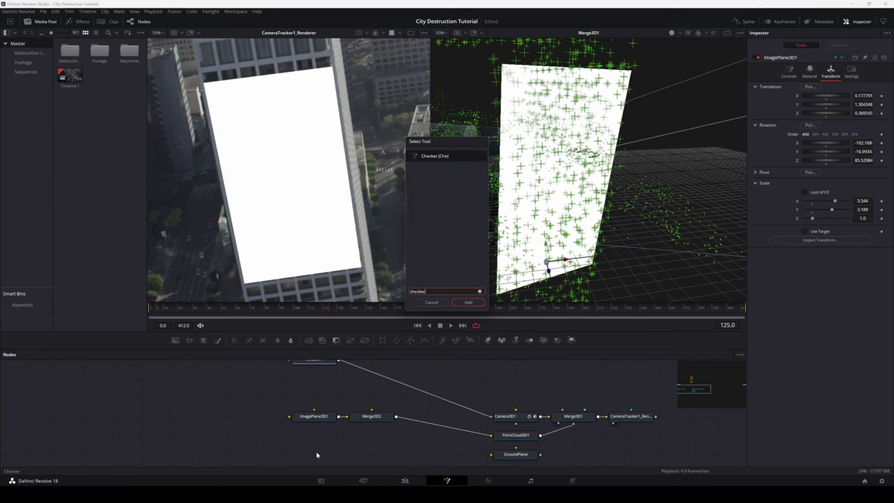
key(Return)
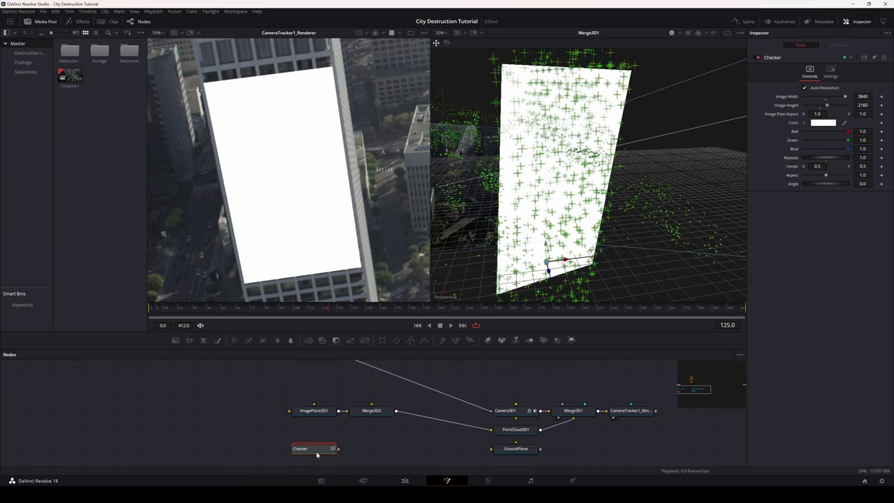
drag(316, 455, 314, 406)
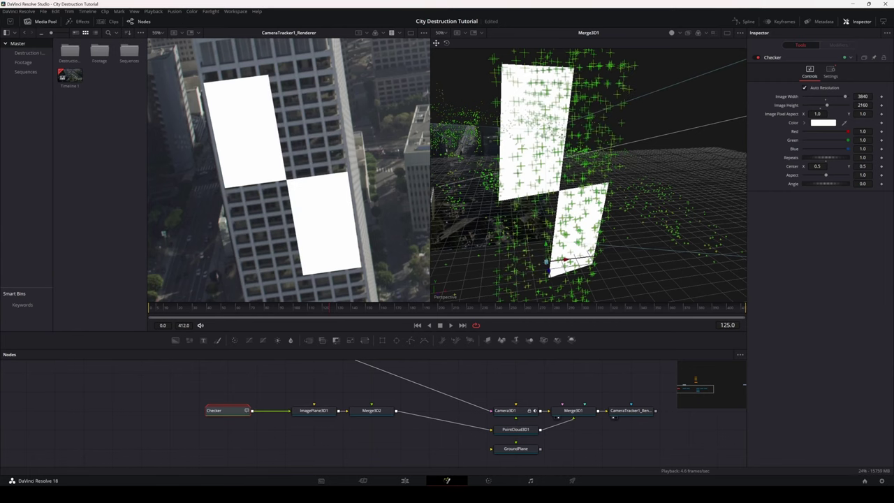
- Set the Checker's aspect to 2.08 and its repeats to 8
click(313, 412)
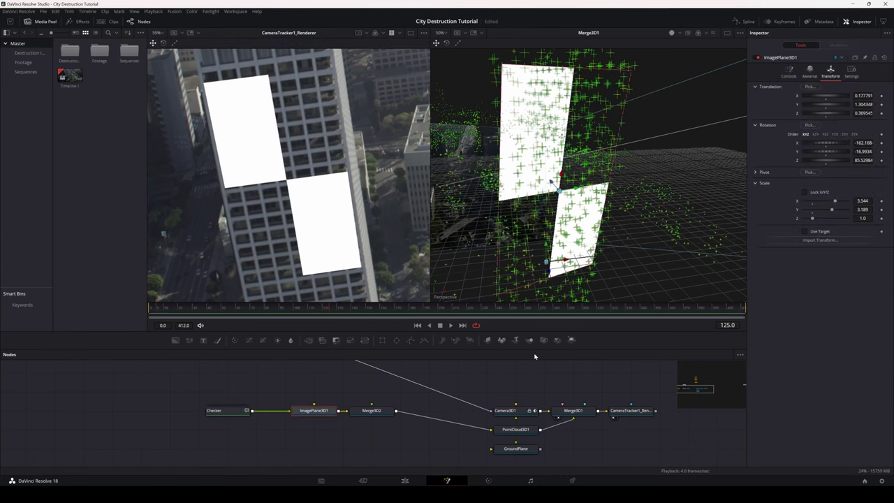
click(222, 411)
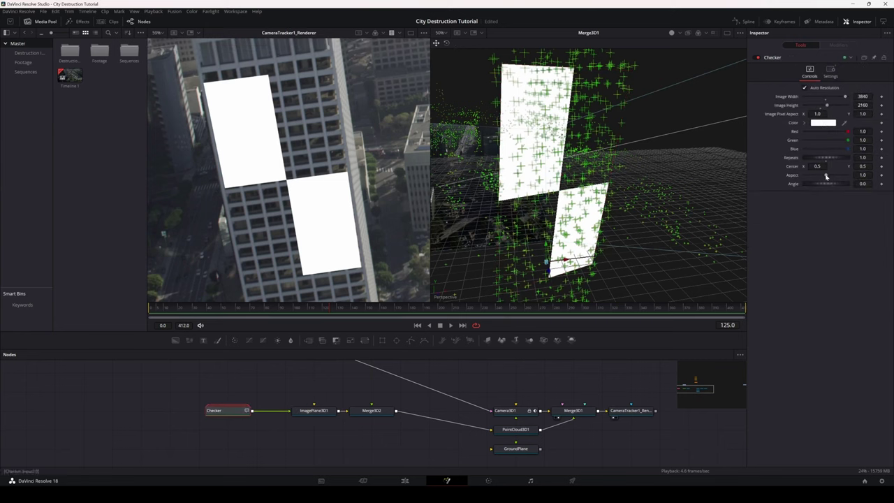
drag(824, 178, 841, 159)
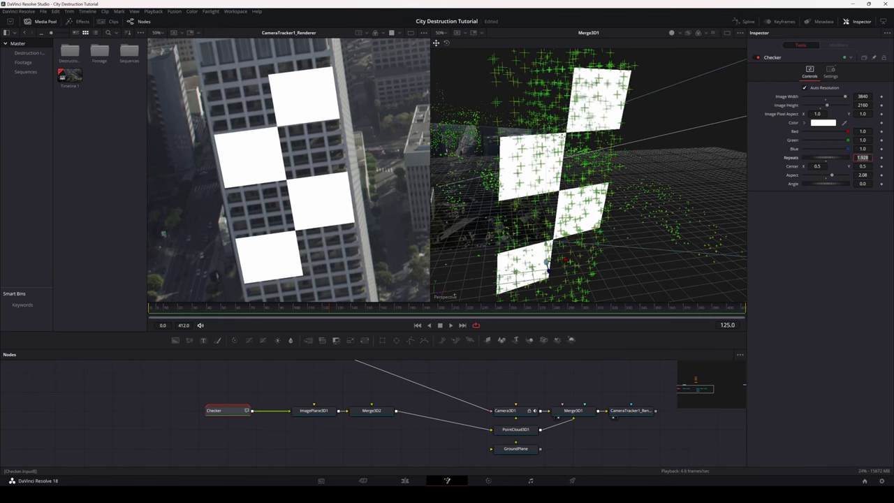
text(8)
key(Tab)
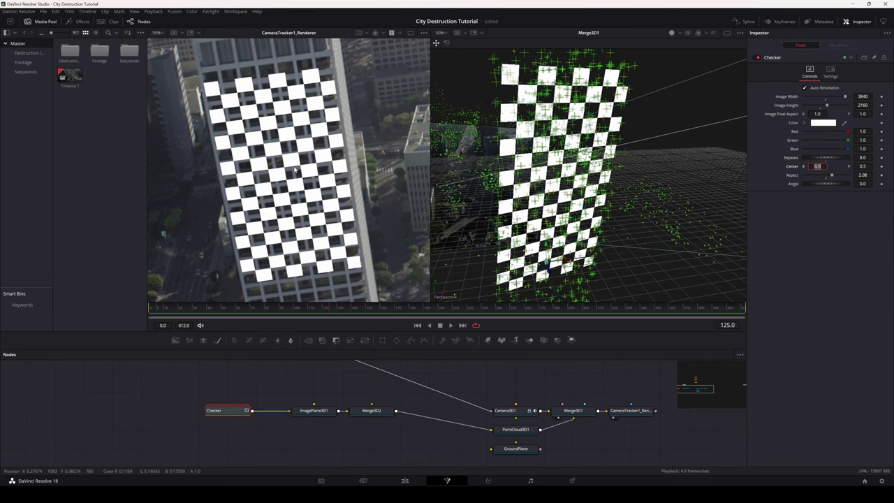
- Examine how the checker pattern sits on the facade windows in the rendered view, and play the shot from frame 0 to check that it sticks
scroll(287, 182, up, 5)
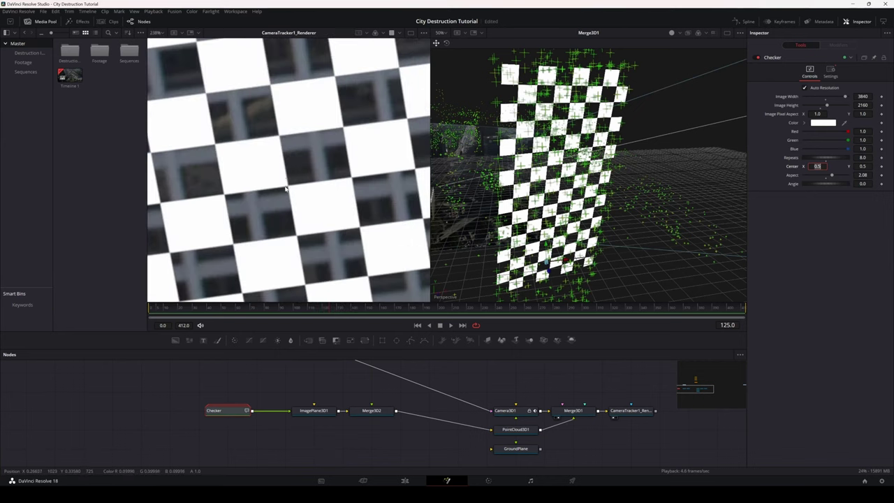
scroll(287, 199, down, 6)
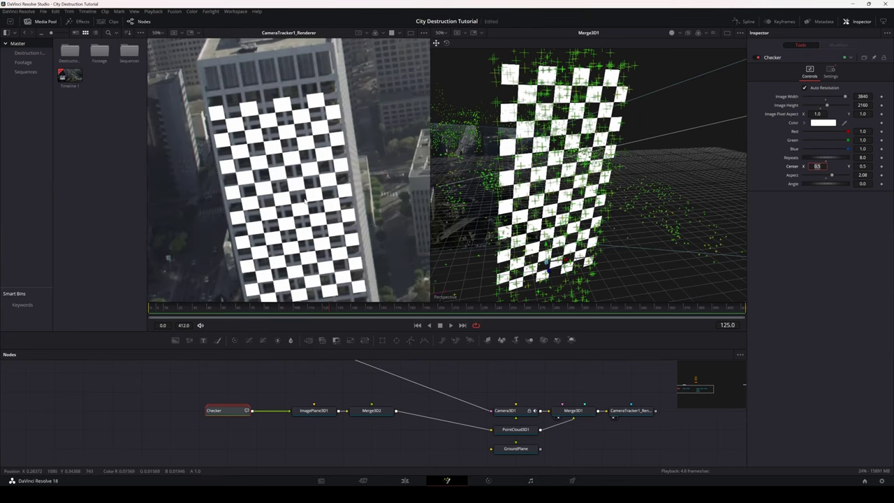
scroll(304, 201, up, 2)
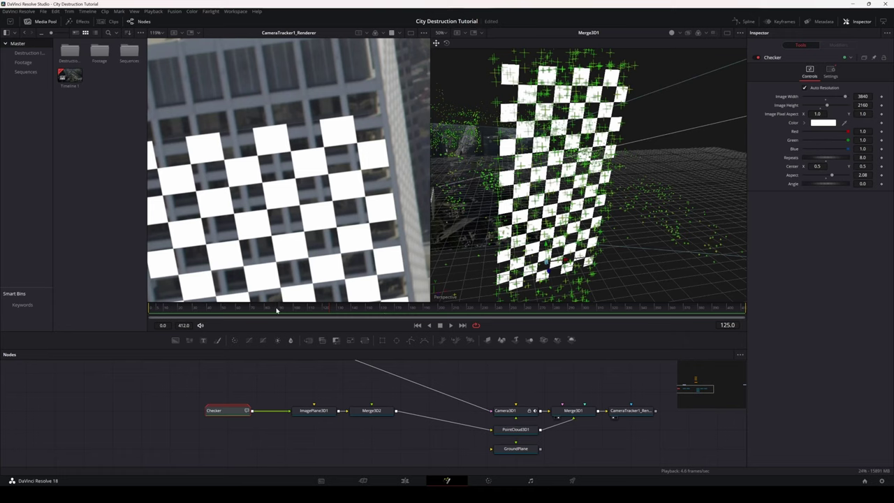
scroll(311, 204, down, 4)
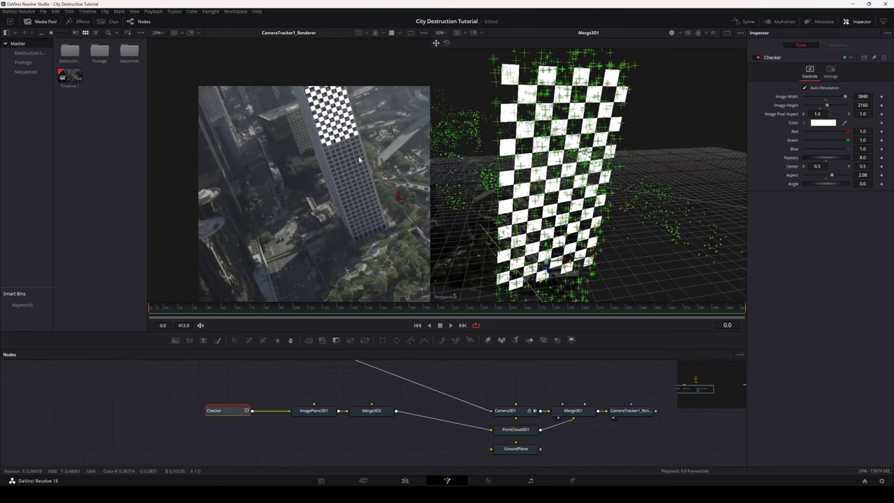
scroll(341, 184, up, 2)
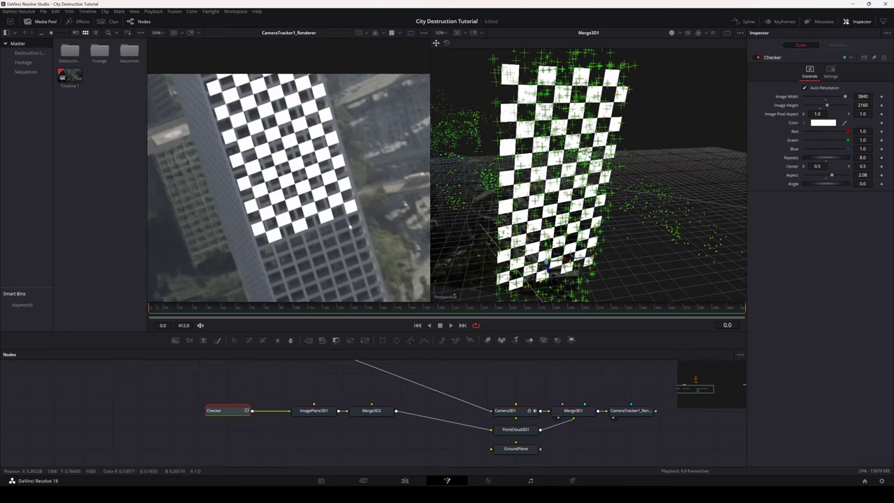
click(450, 325)
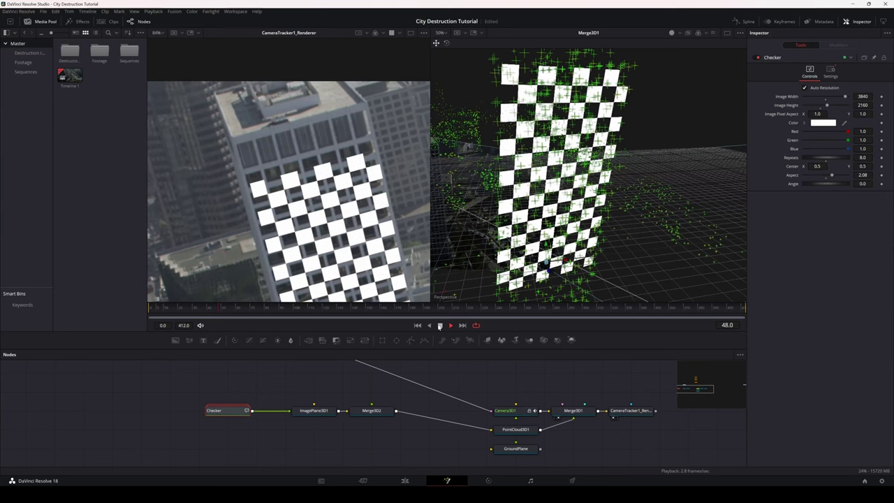
- Replay the shot from its first frame, then scrub back from frame 51 to 0 to compare the checker squares with the facade windows
click(418, 326)
click(451, 324)
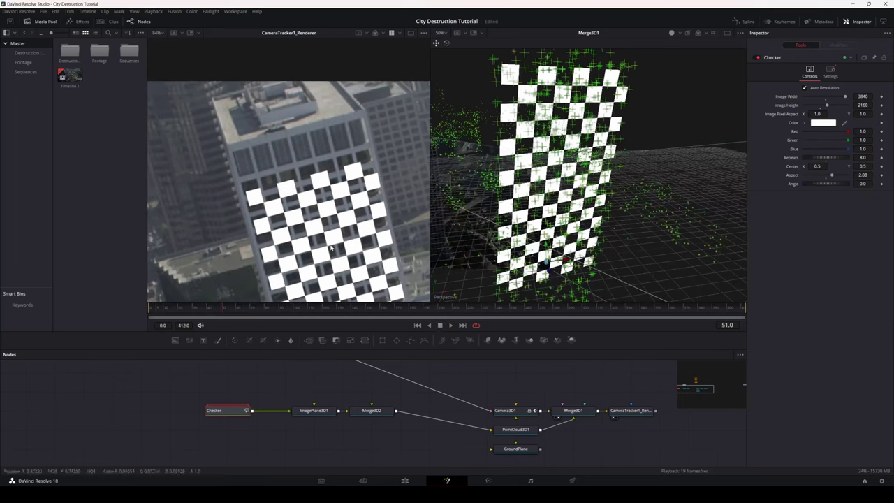
scroll(356, 224, up, 4)
scroll(356, 223, down, 2)
scroll(356, 224, up, 3)
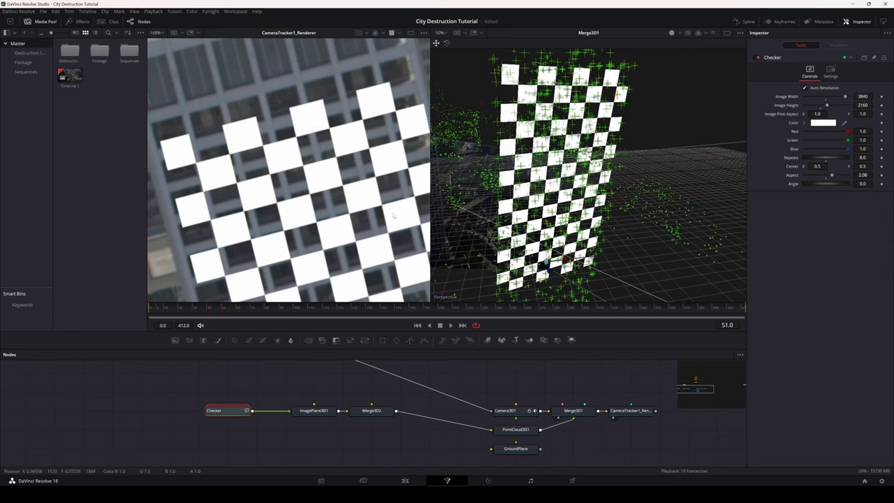
drag(217, 310, 203, 309)
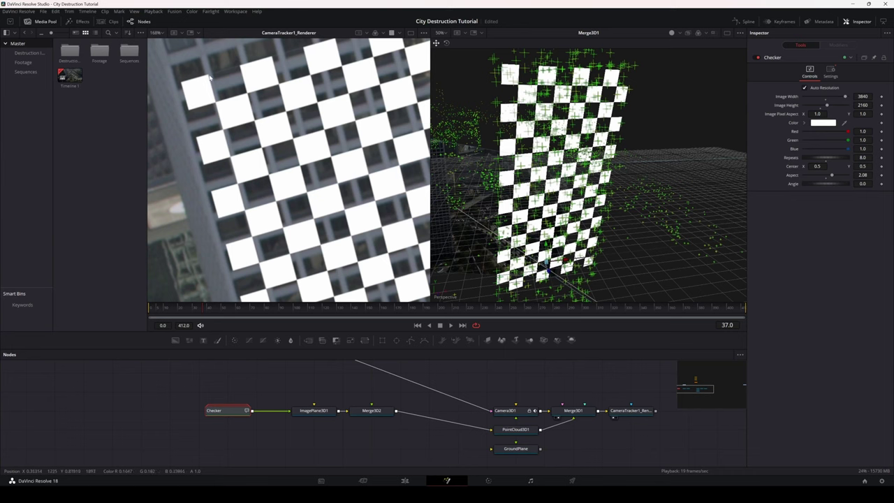
drag(317, 145, 323, 172)
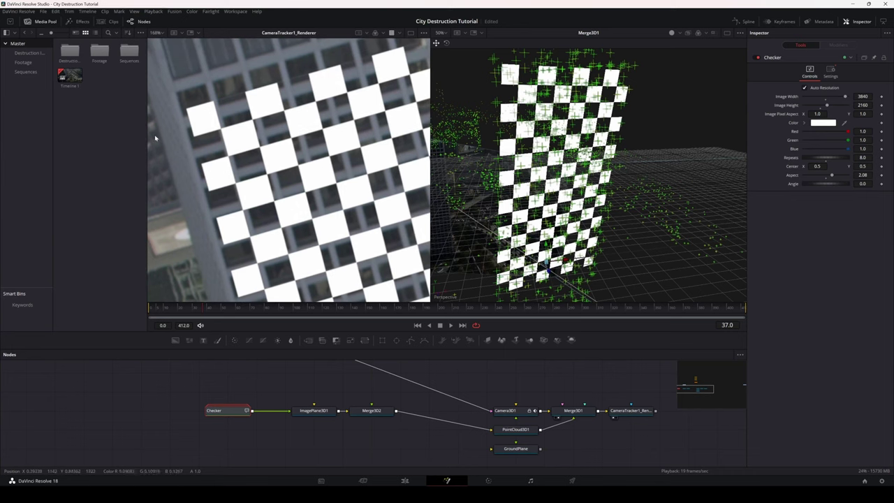
drag(207, 314, 174, 311)
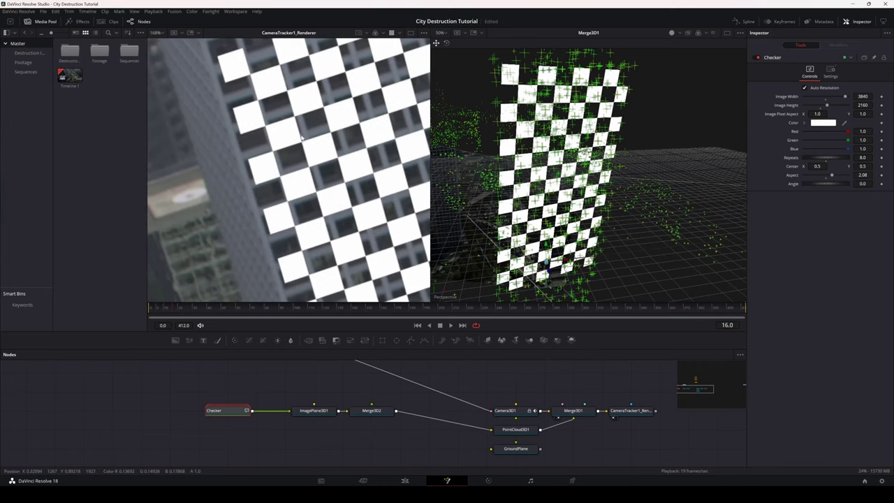
drag(176, 308, 138, 308)
scroll(256, 158, up, 3)
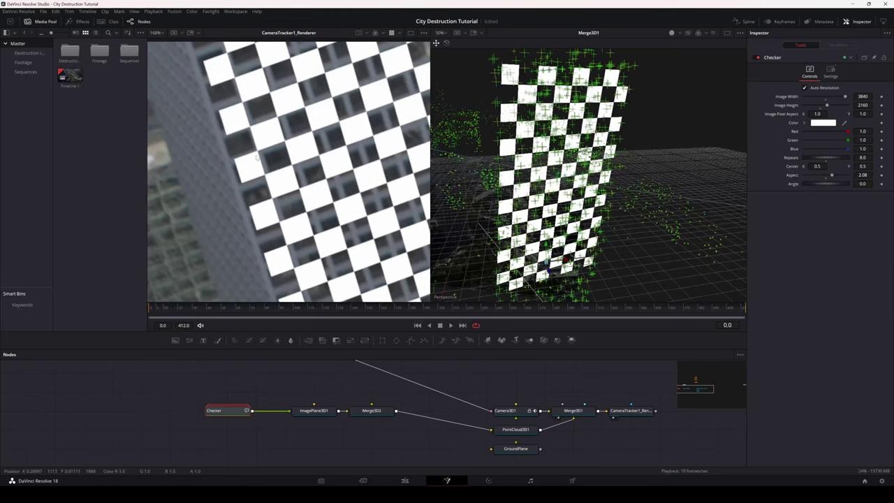
- Examine the checker's left-edge squares up close between frames 0 and 69 for sliding against the window corners
drag(272, 159, 327, 227)
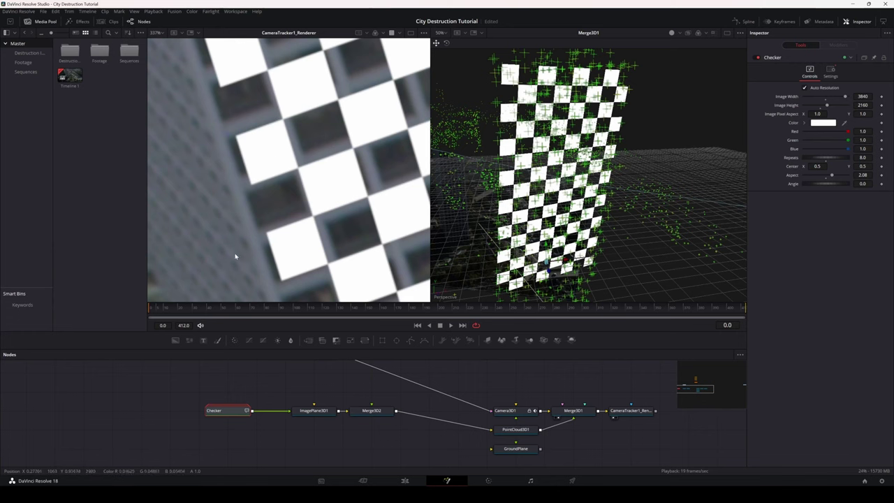
mouse_move(158, 313)
mouse_down()
mouse_move(166, 312)
mouse_move(147, 310)
mouse_move(157, 311)
mouse_up()
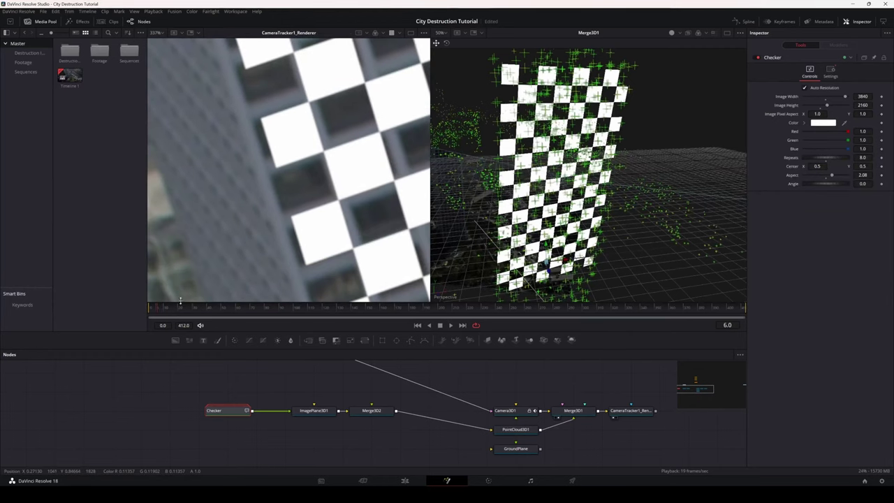
click(162, 312)
drag(162, 311, 178, 309)
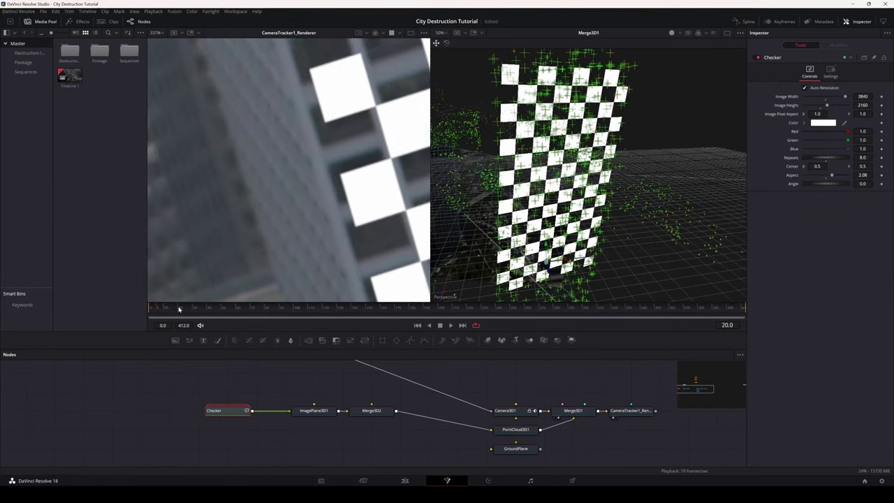
drag(342, 159, 278, 137)
drag(180, 314, 196, 310)
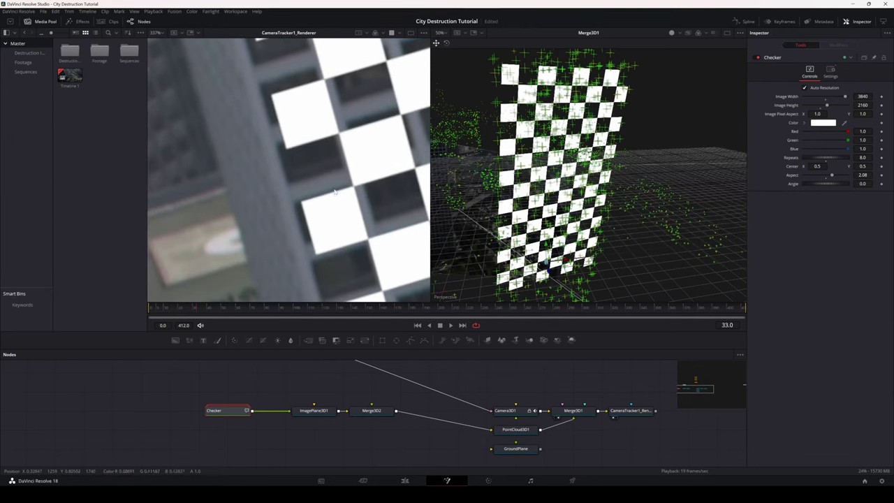
drag(198, 312, 246, 311)
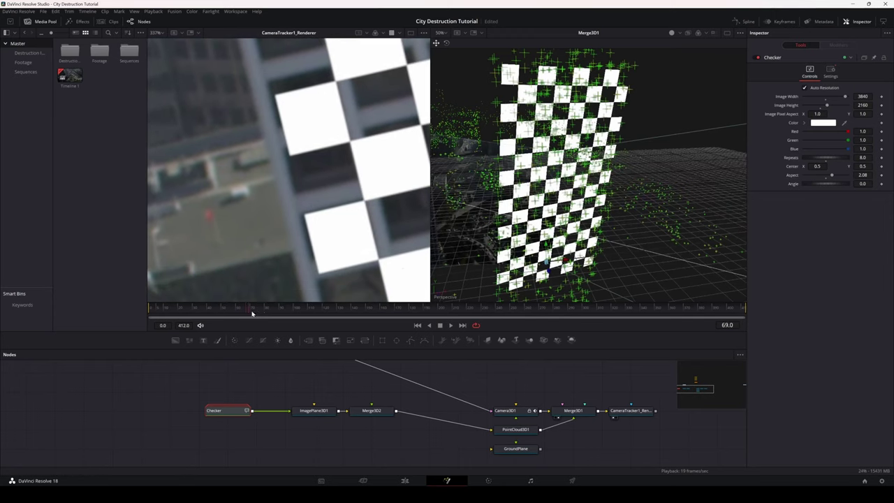
mouse_move(251, 313)
mouse_down()
mouse_move(278, 312)
mouse_move(239, 313)
mouse_up()
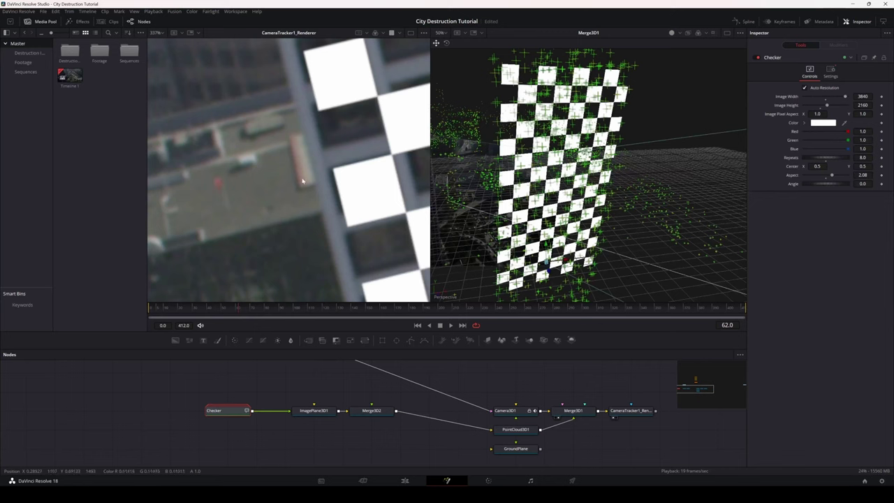
scroll(314, 189, down, 10)
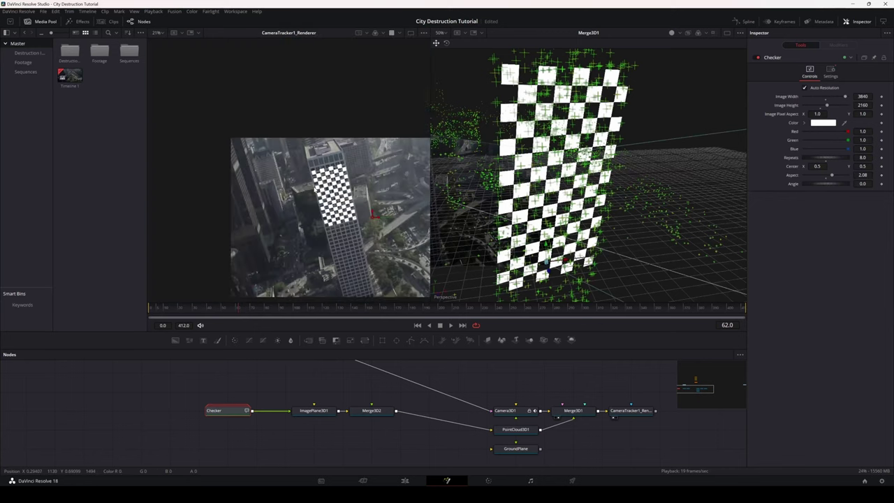
scroll(315, 194, up, 10)
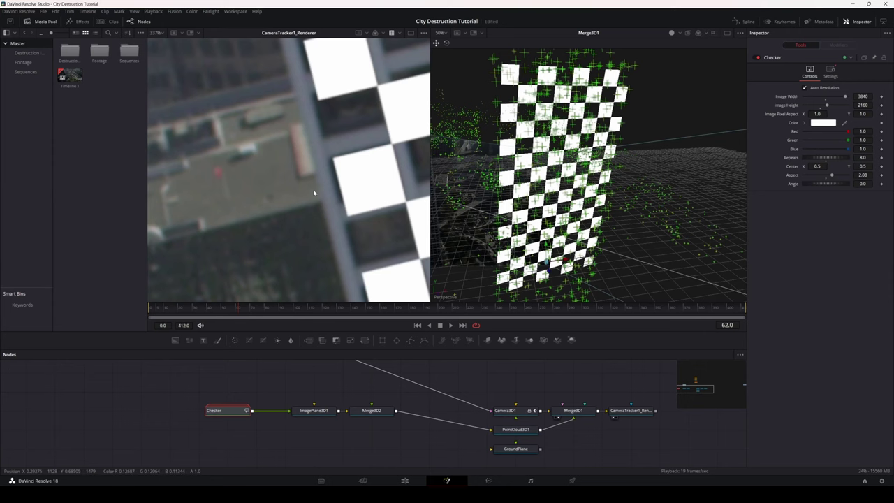
drag(377, 152, 347, 182)
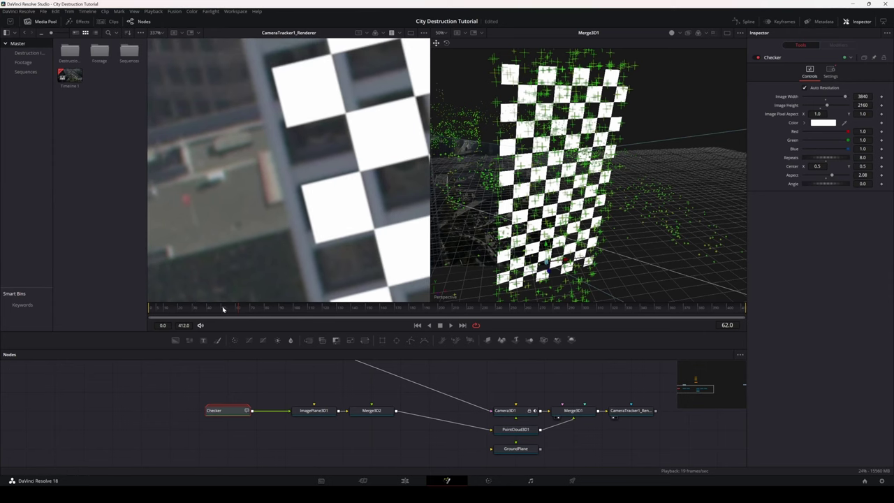
drag(224, 310, 185, 313)
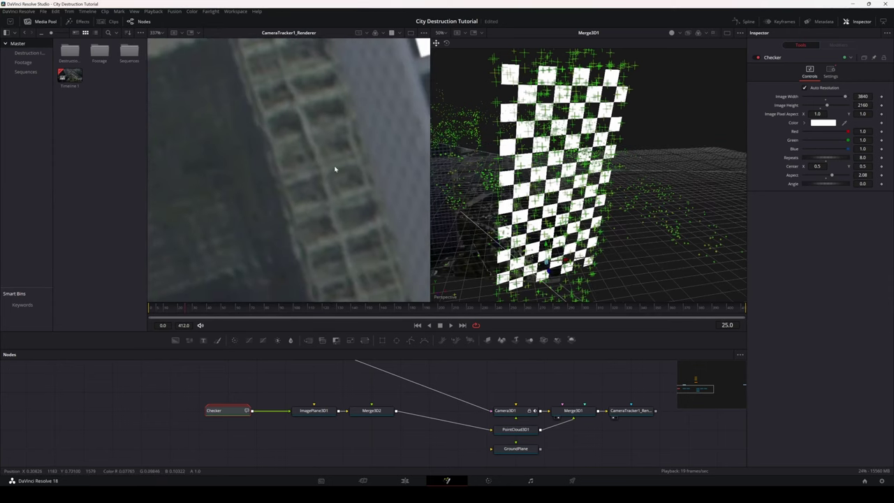
scroll(338, 166, down, 4)
scroll(357, 130, up, 4)
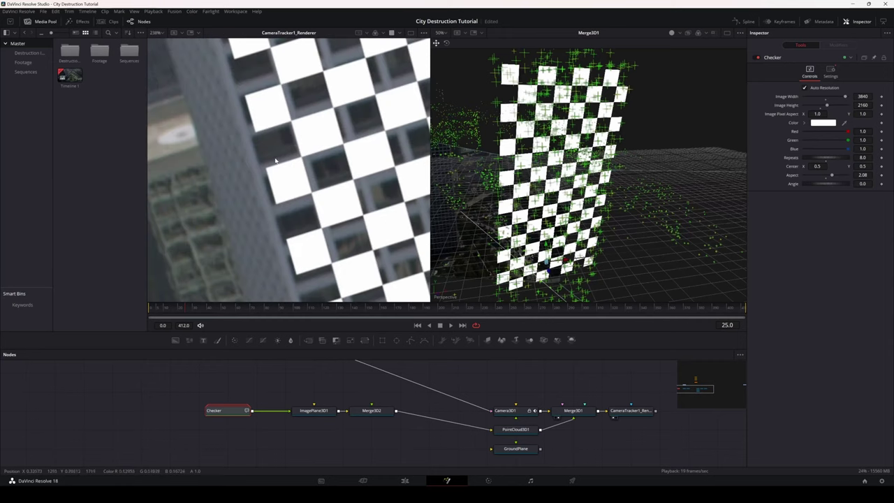
drag(284, 191, 296, 211)
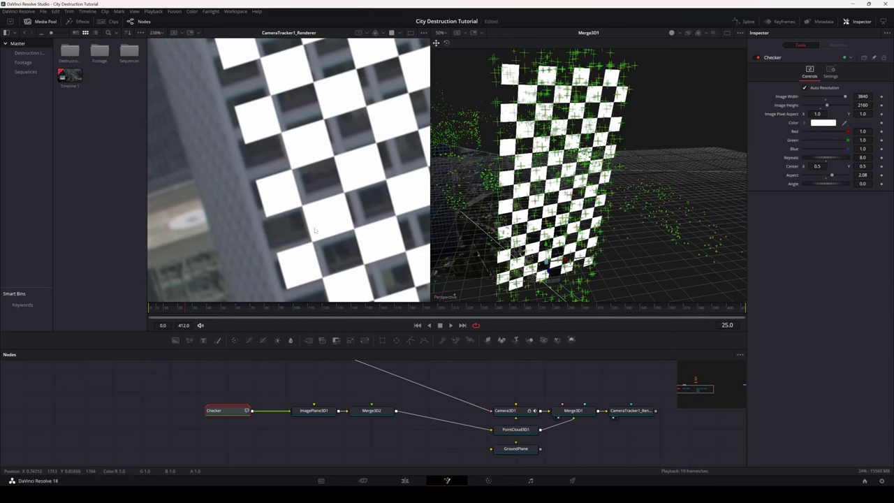
- Shift ImagePlane3D1 along its normal within the facade's point cloud, to a translation of about X 0.166, Y 1.317, Z 0.330
drag(597, 166, 607, 178)
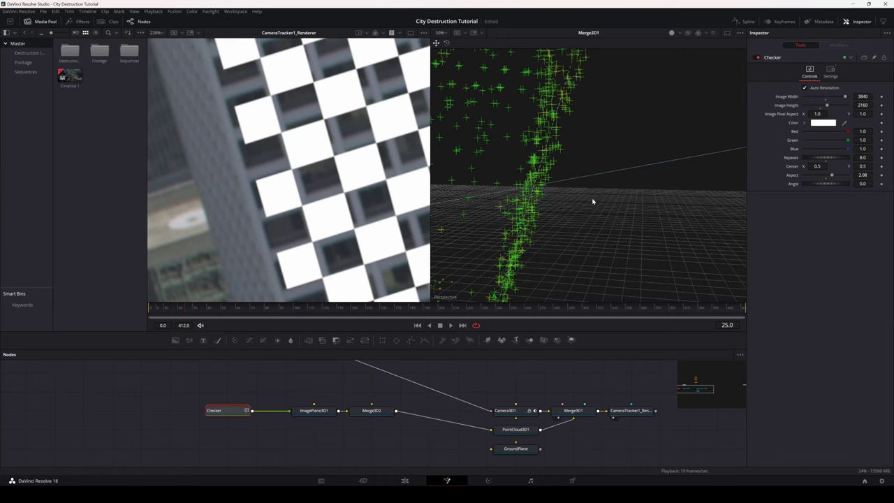
click(313, 410)
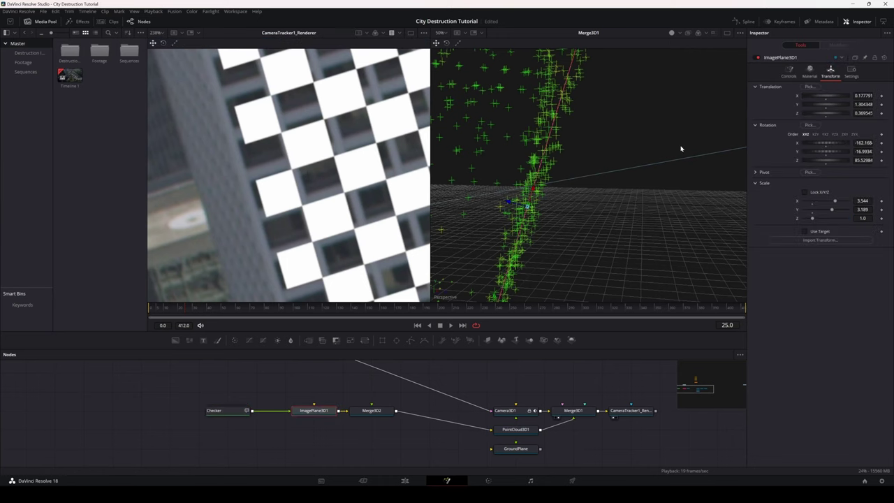
drag(641, 173, 624, 184)
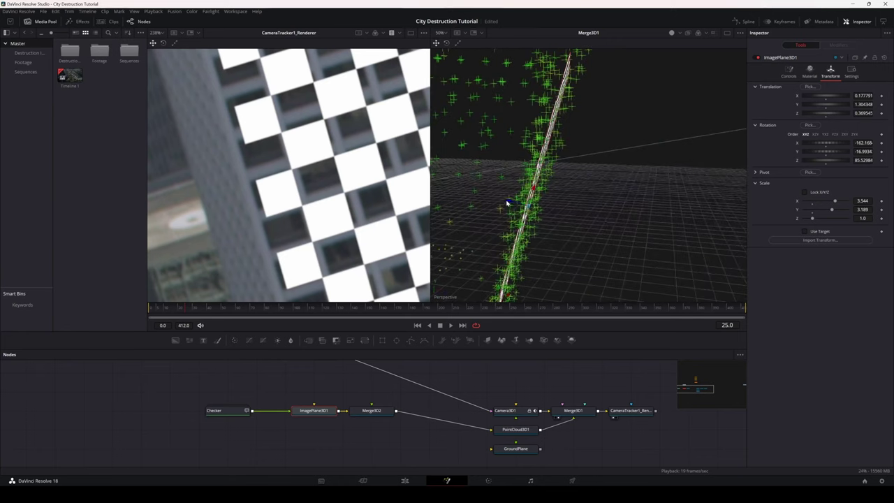
drag(509, 201, 505, 203)
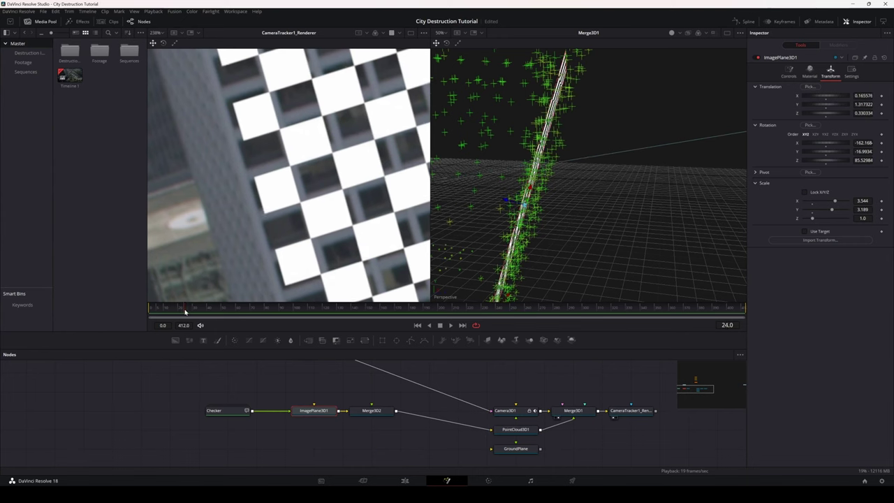
- Scrub between about frames 24 and 82 and inspect how the repositioned checker plane follows the windows along its left and lower edges
drag(186, 311, 212, 311)
scroll(359, 167, down, 5)
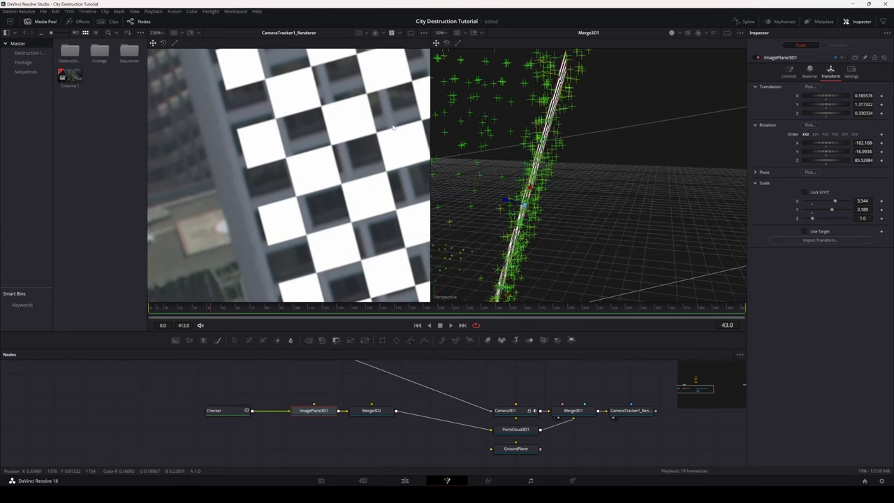
scroll(360, 168, down, 2)
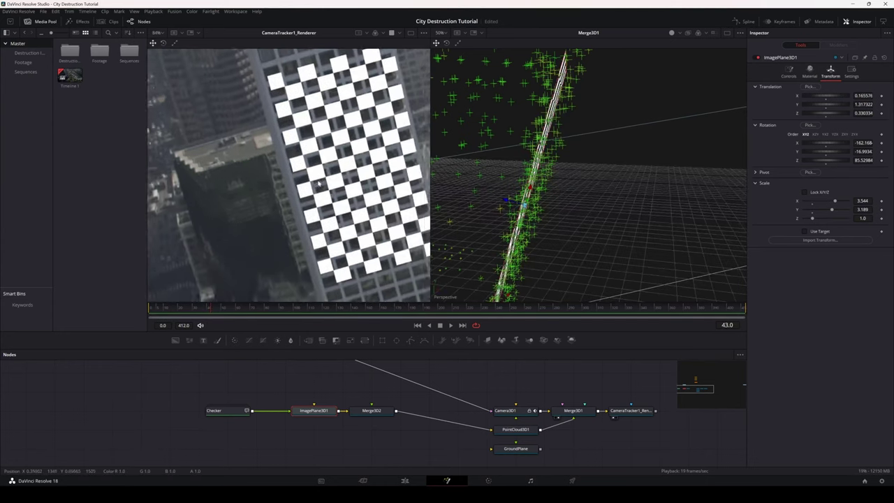
scroll(312, 189, up, 6)
scroll(308, 209, down, 6)
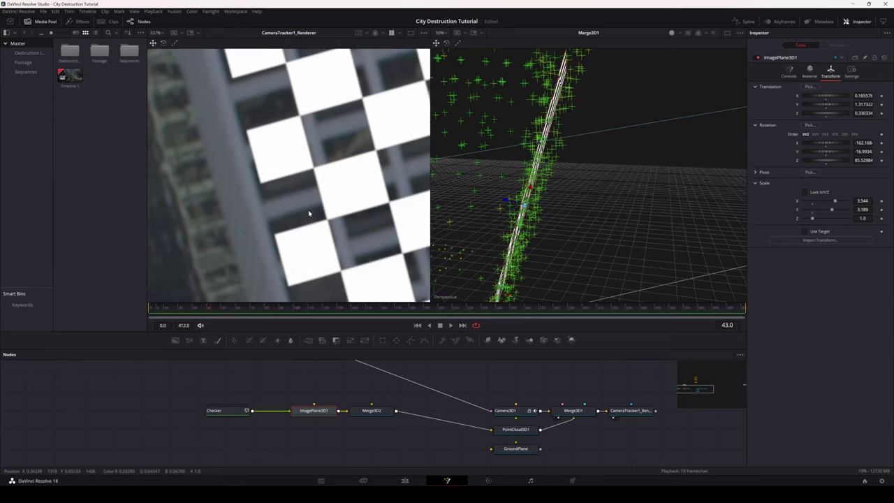
scroll(342, 230, up, 8)
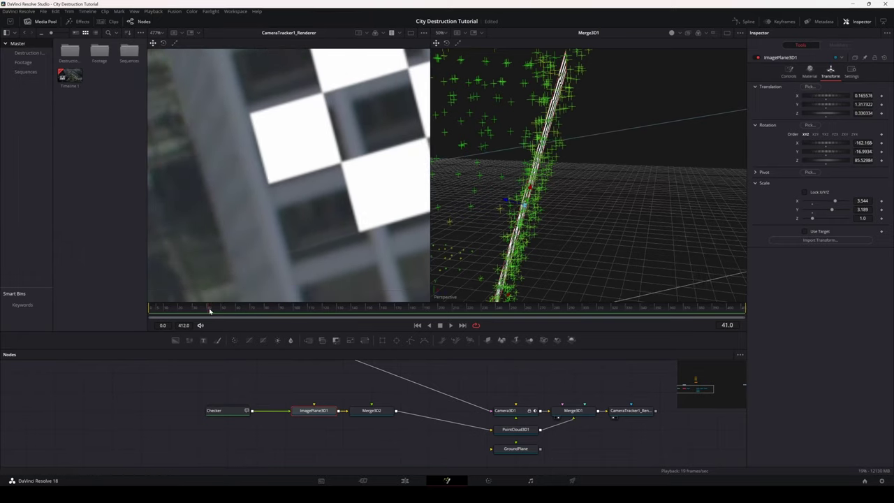
scroll(248, 224, down, 6)
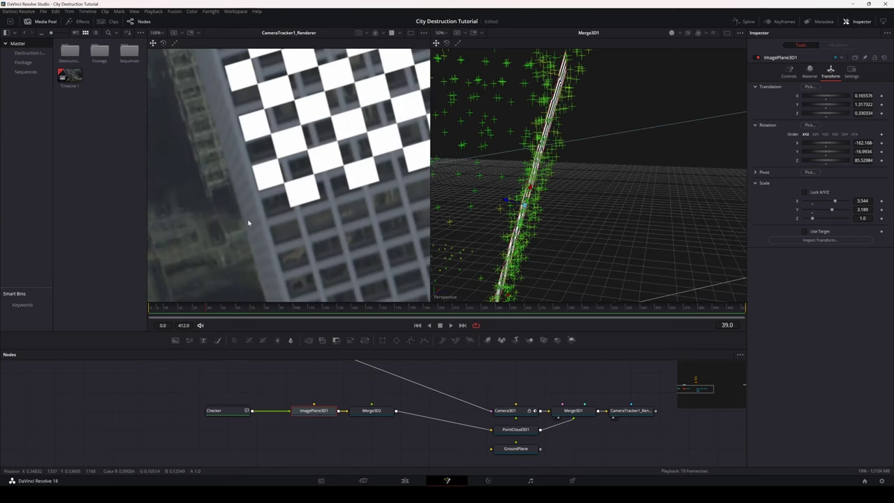
drag(201, 312, 226, 316)
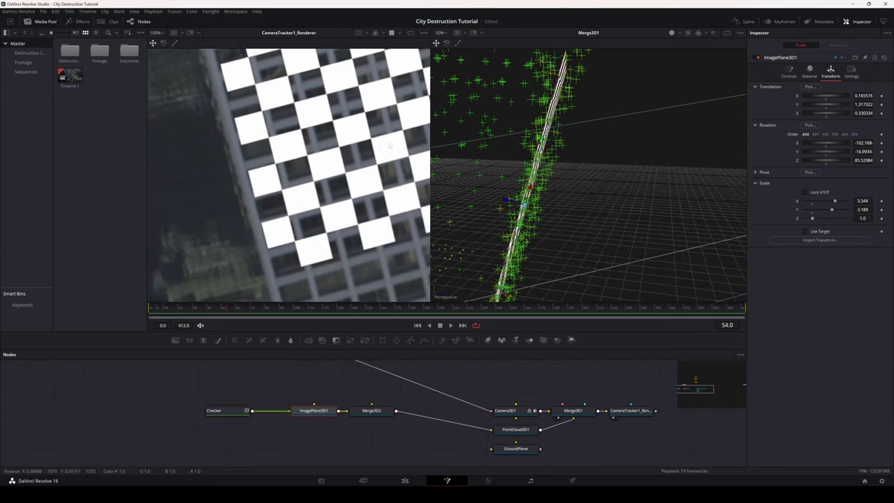
click(248, 309)
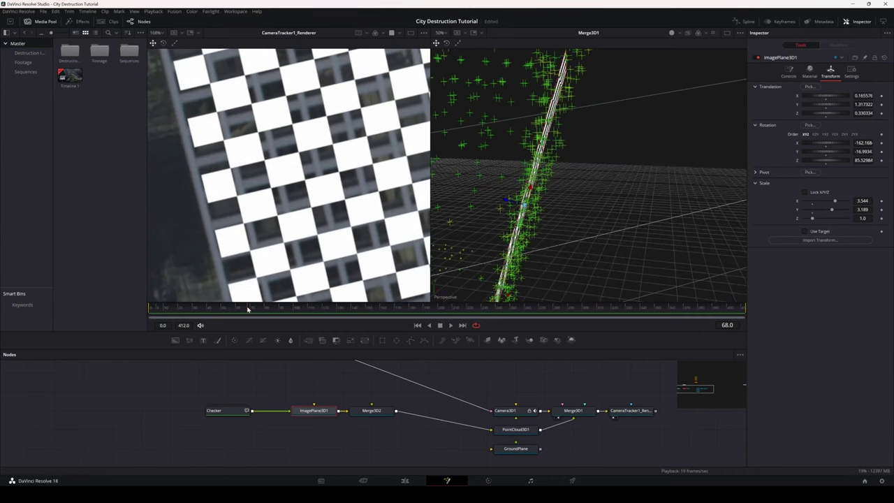
click(268, 309)
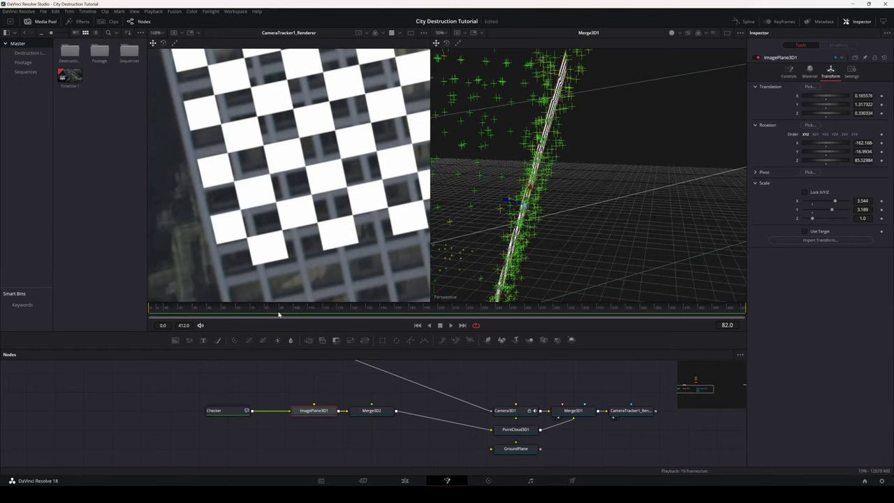
mouse_move(279, 312)
mouse_down()
mouse_move(301, 313)
mouse_move(265, 313)
mouse_up()
- Show only the CameraTracker1_Renderer view and play the shot from frame 0 to judge the checker's overall stick to the tower
drag(325, 162, 323, 201)
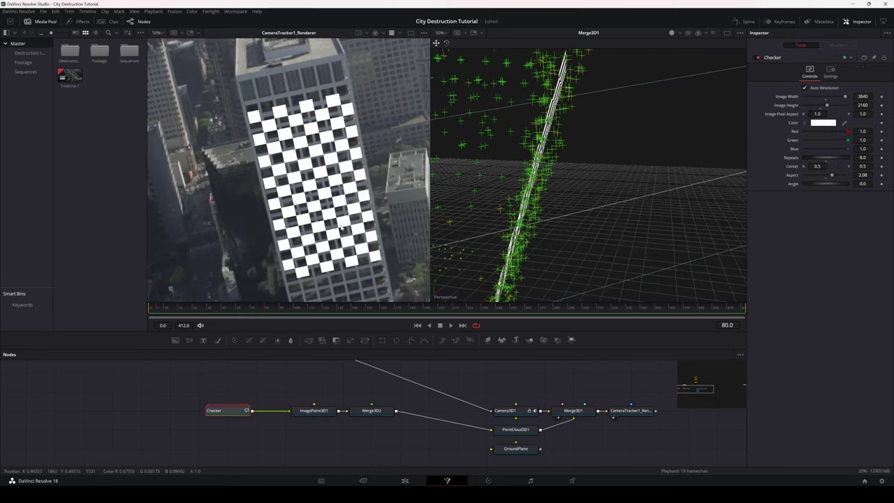
scroll(303, 254, down, 3)
drag(426, 118, 411, 98)
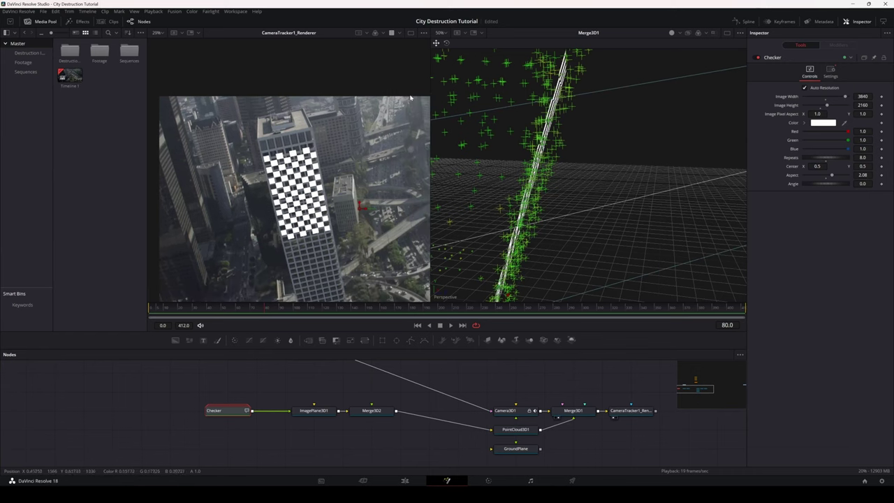
click(411, 33)
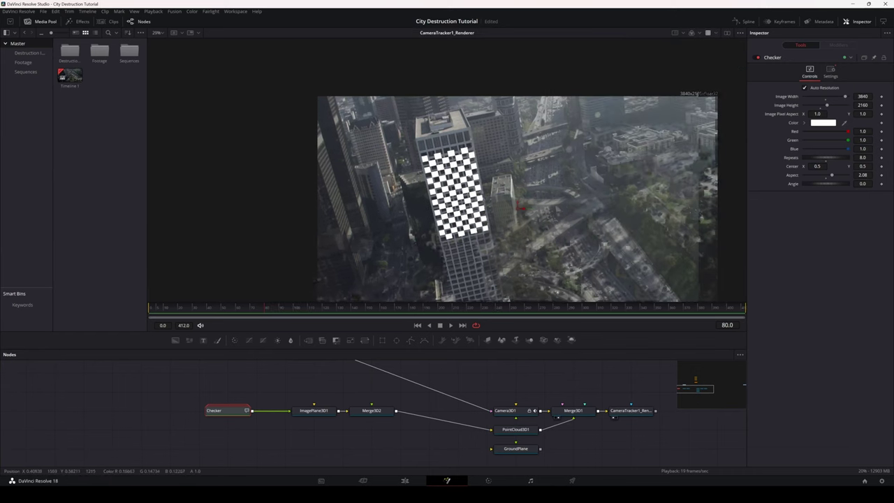
scroll(421, 129, up, 2)
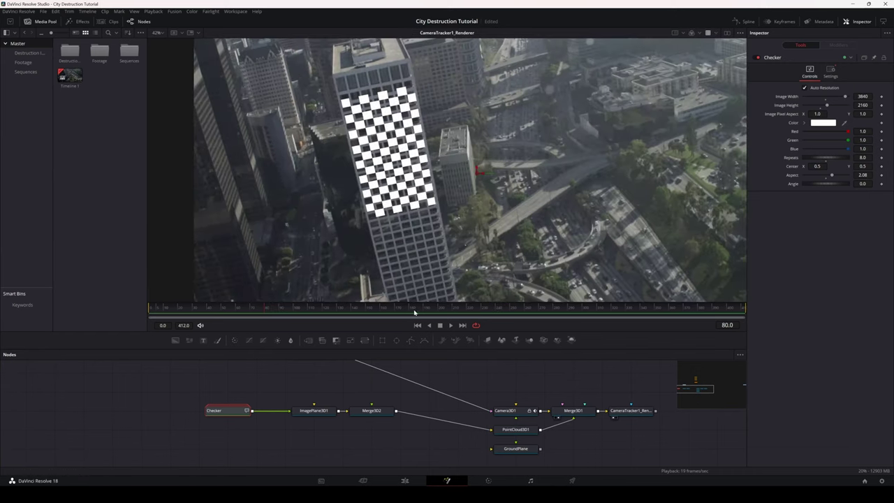
click(418, 325)
click(451, 326)
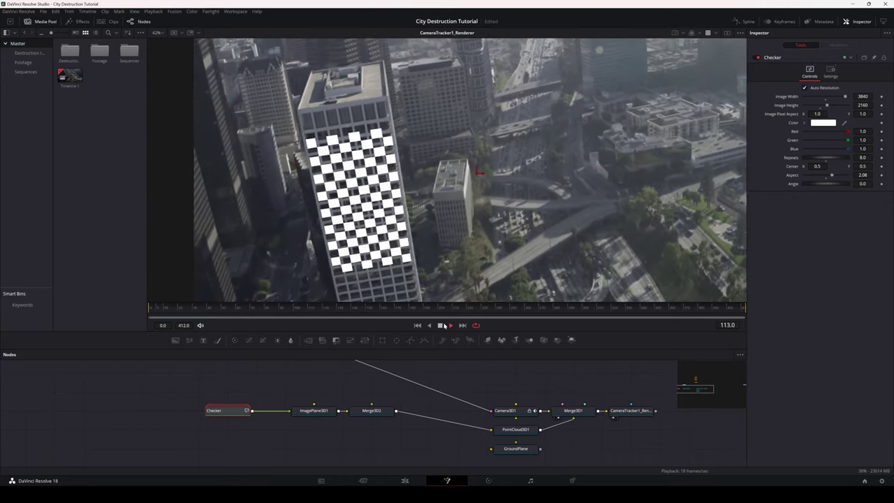
- Scrub the CameraTracker1_Renderer output to check how the checker planes on the front and rear buildings stick to their facades
click(627, 407)
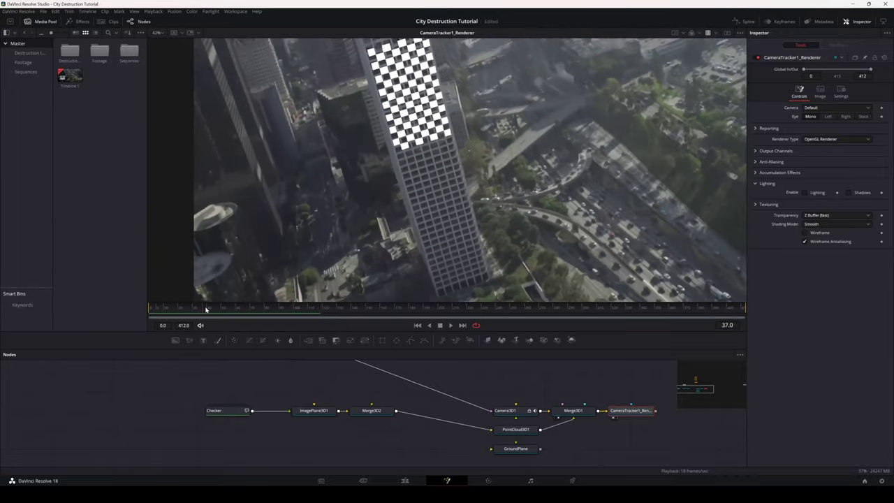
drag(179, 312, 300, 314)
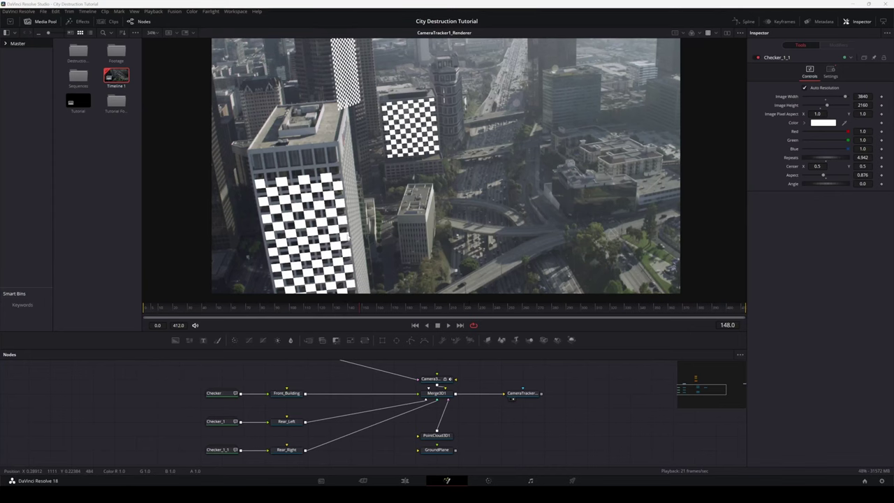
drag(428, 123, 433, 118)
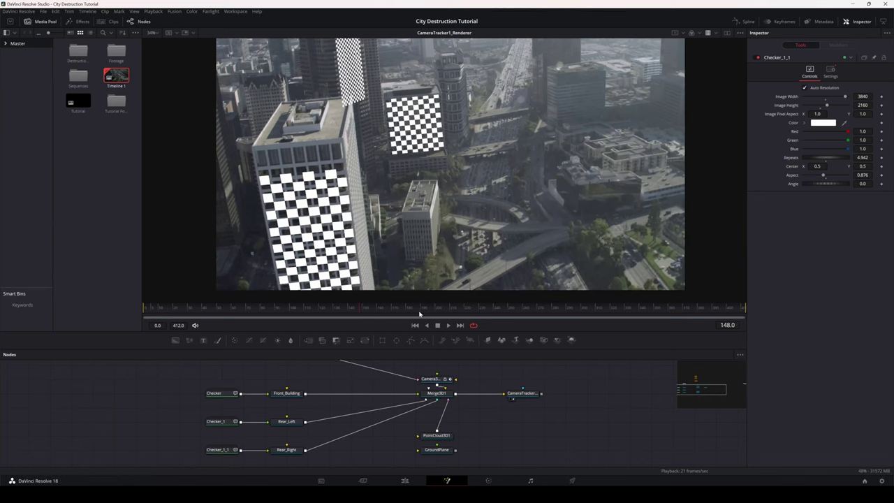
click(419, 313)
drag(482, 312, 392, 308)
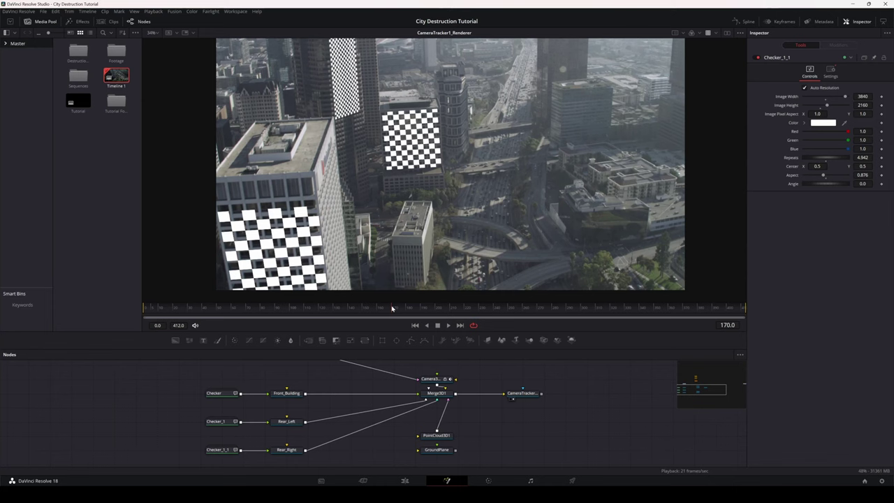
drag(489, 378, 421, 382)
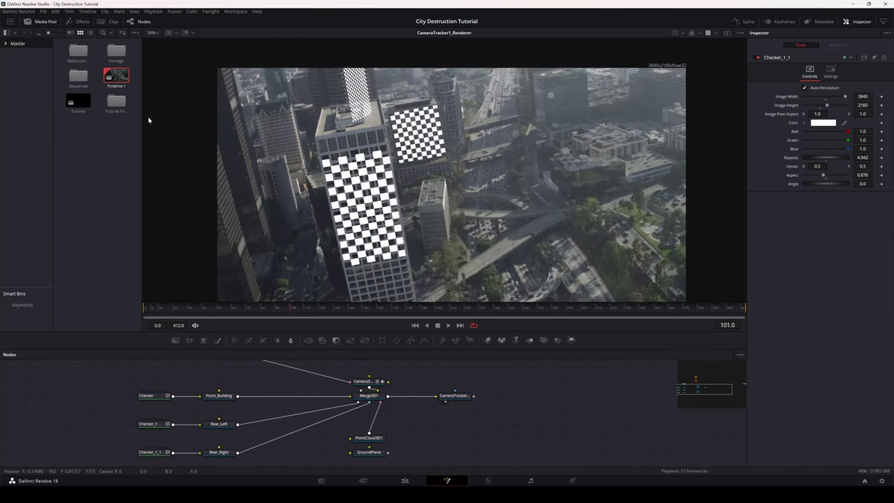
- Open the Destruction Images bin, widen the media pool and enlarge its thumbnails
double_click(81, 50)
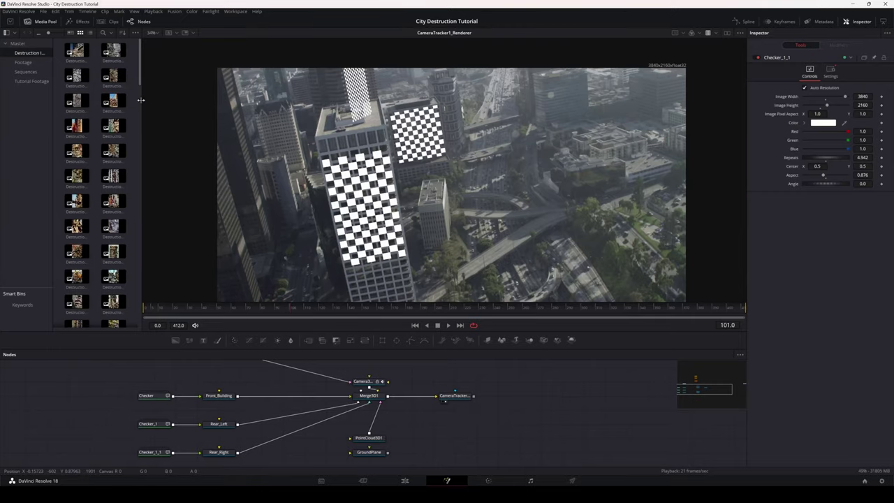
drag(141, 100, 514, 100)
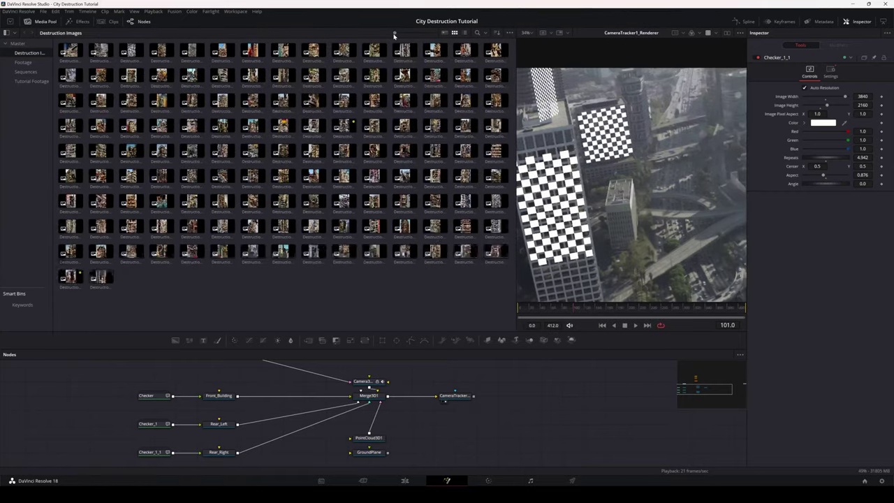
drag(395, 34, 433, 33)
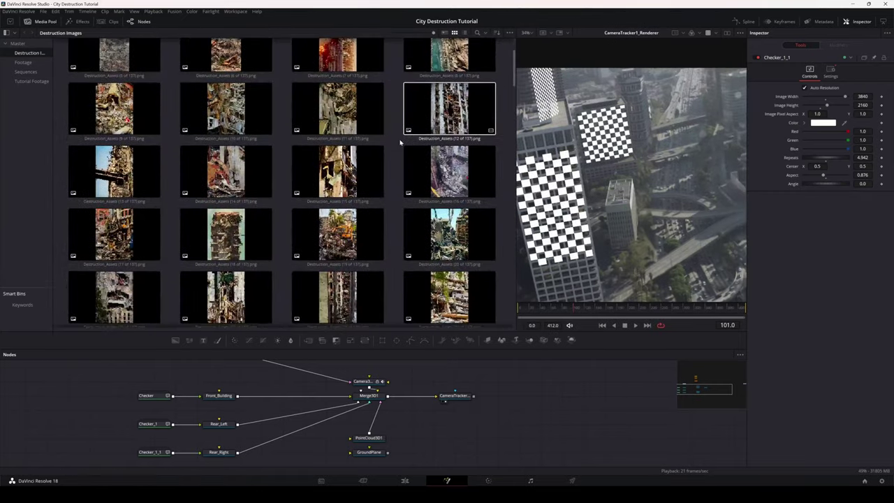
- Browse the Destruction Images bin from start to end and back for a damaged facade suited to the front tower
scroll(400, 143, down, 3)
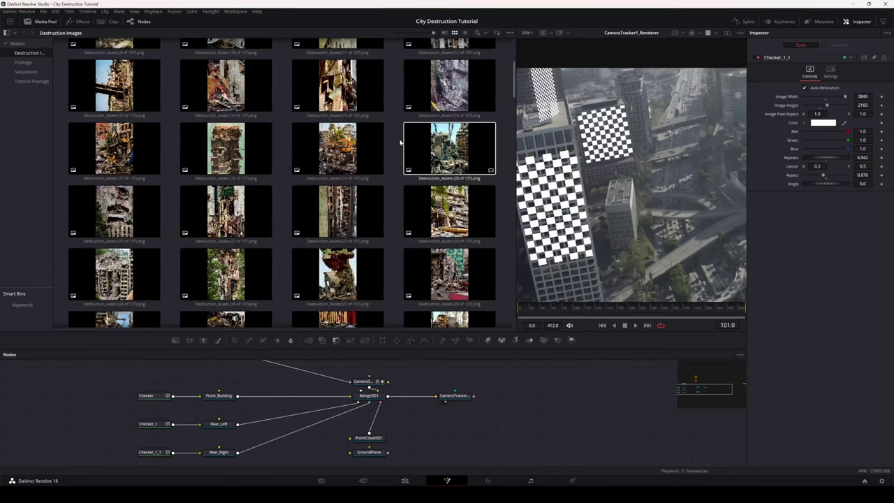
scroll(365, 149, down, 2)
click(458, 229)
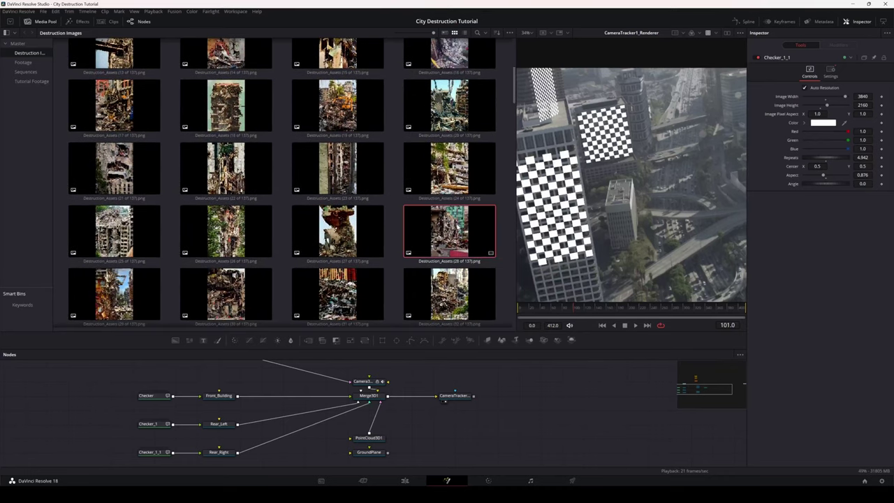
click(450, 109)
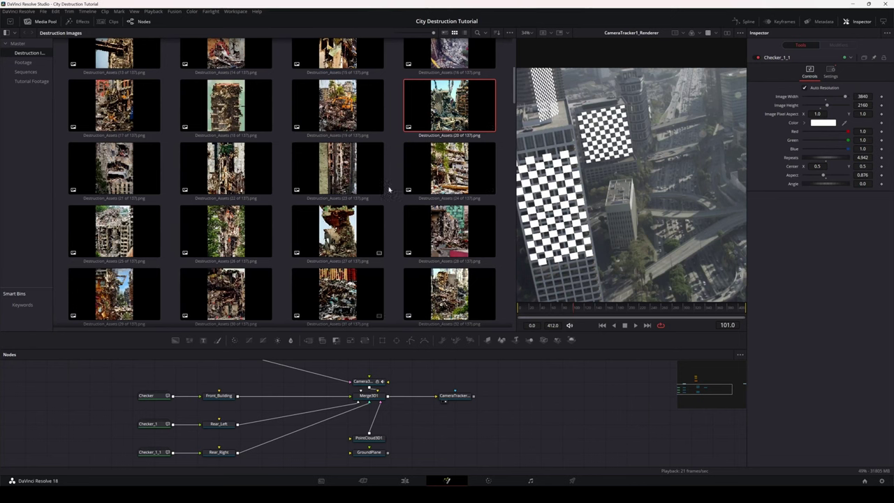
scroll(382, 181, down, 5)
scroll(380, 182, down, 4)
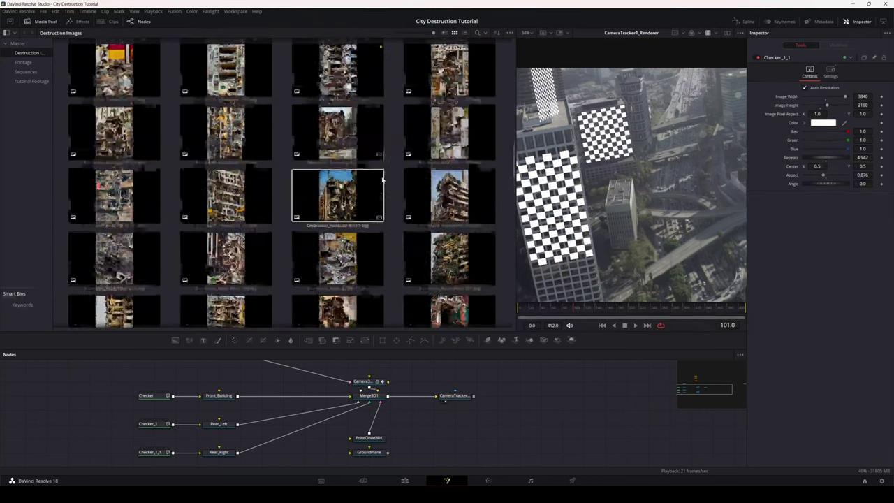
scroll(380, 186, down, 5)
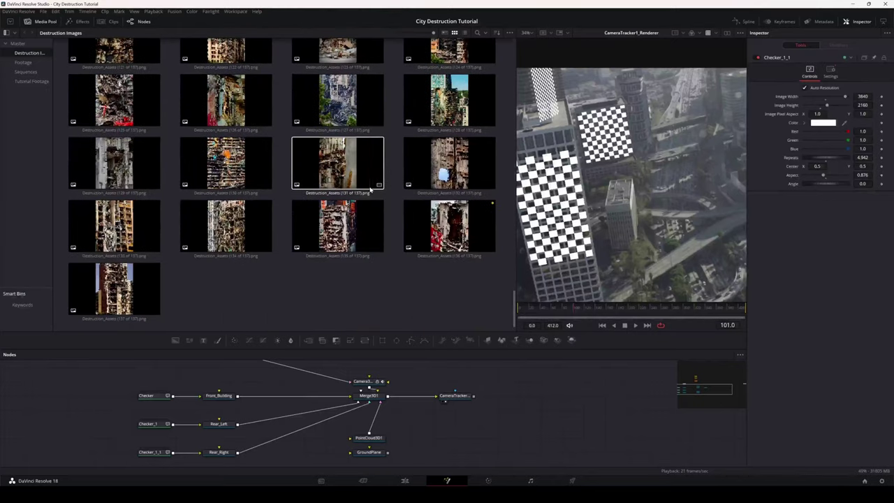
click(449, 225)
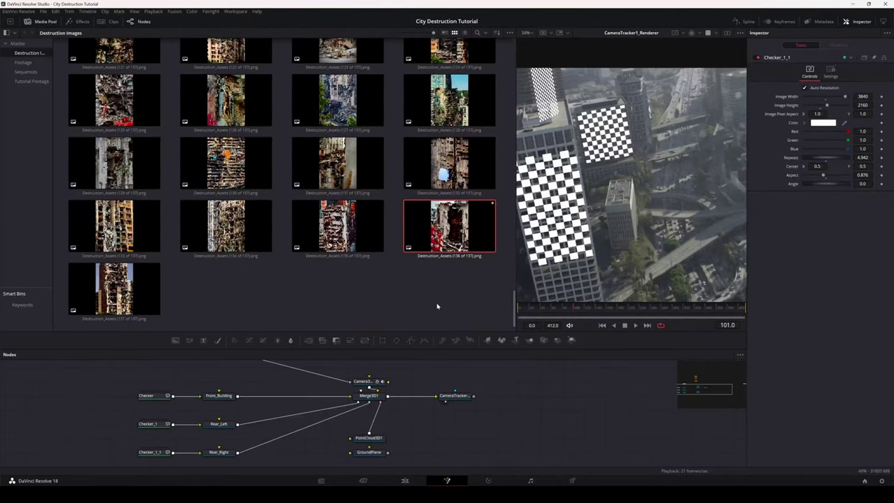
scroll(380, 240, up, 6)
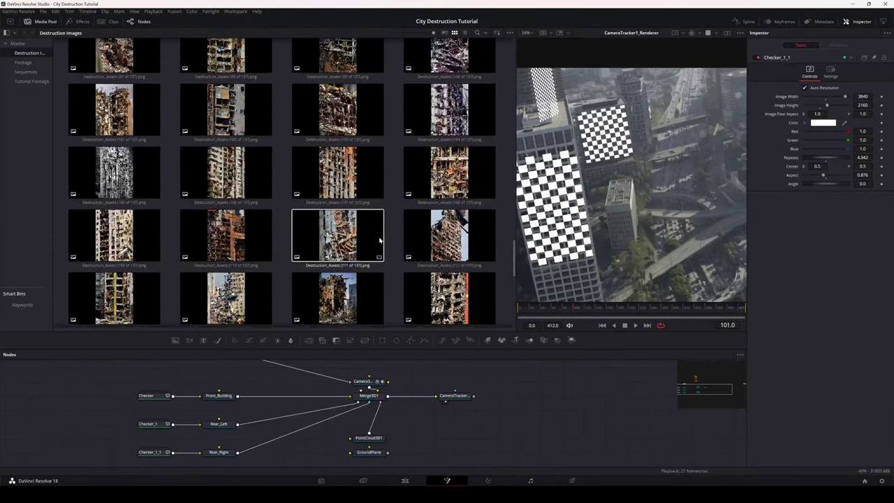
scroll(379, 241, up, 12)
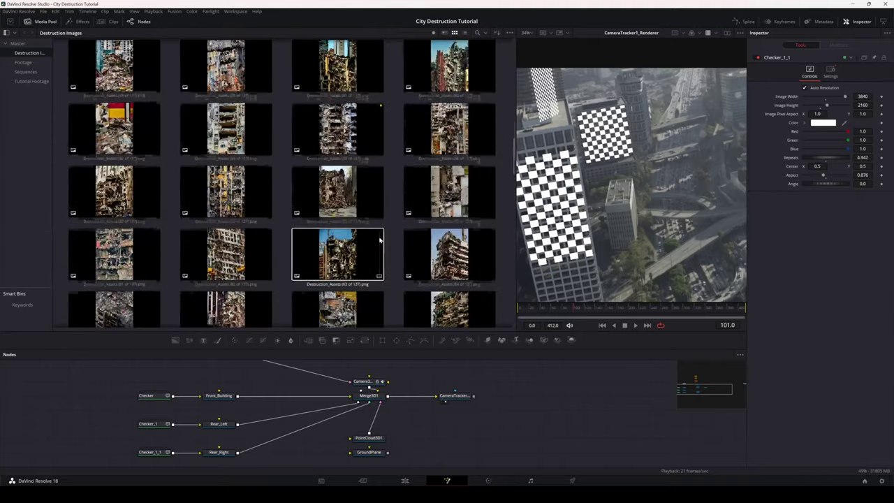
scroll(380, 241, up, 2)
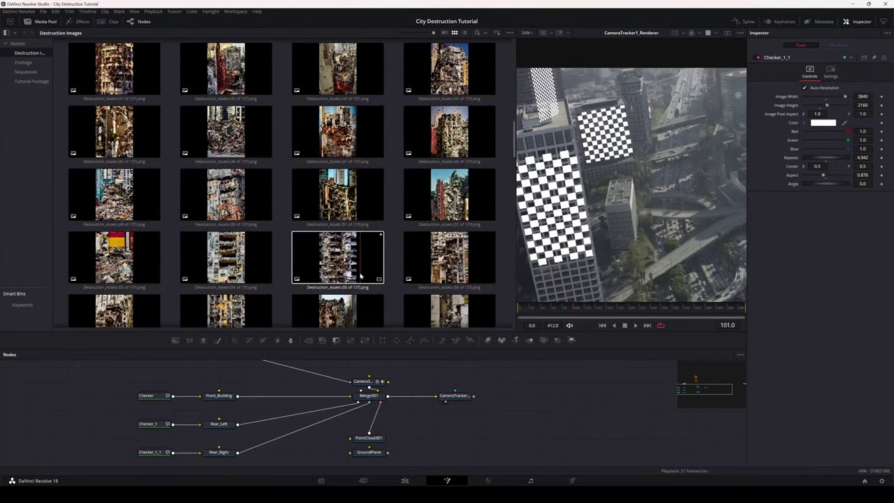
- Add Destruction_Assets (55 of 137).png to the node graph as a media input and place it above the Checker node
click(360, 276)
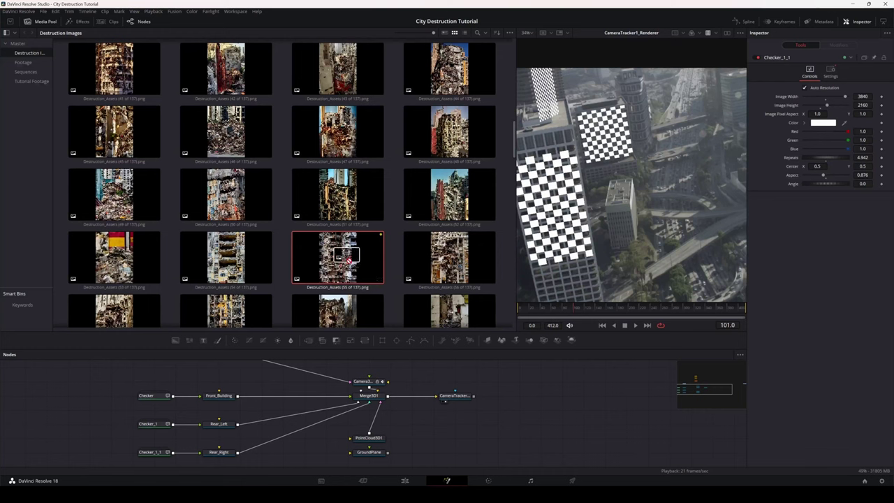
drag(347, 257, 250, 356)
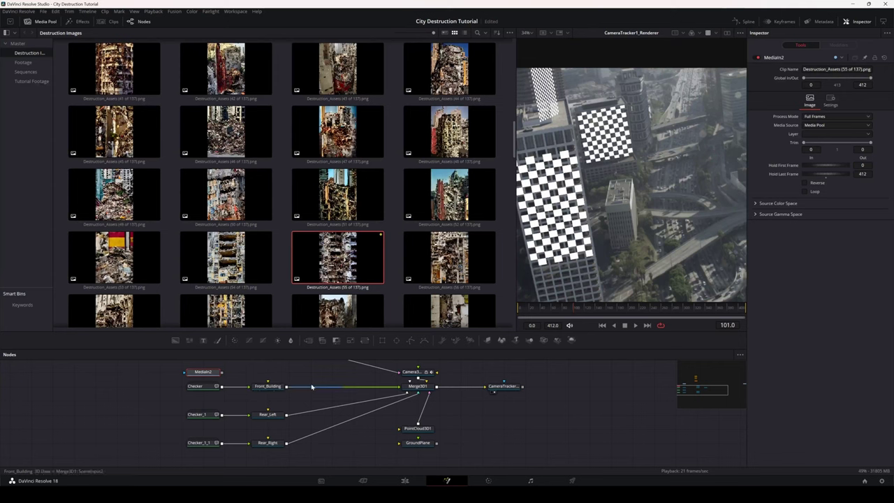
drag(314, 379, 356, 399)
drag(228, 393, 185, 378)
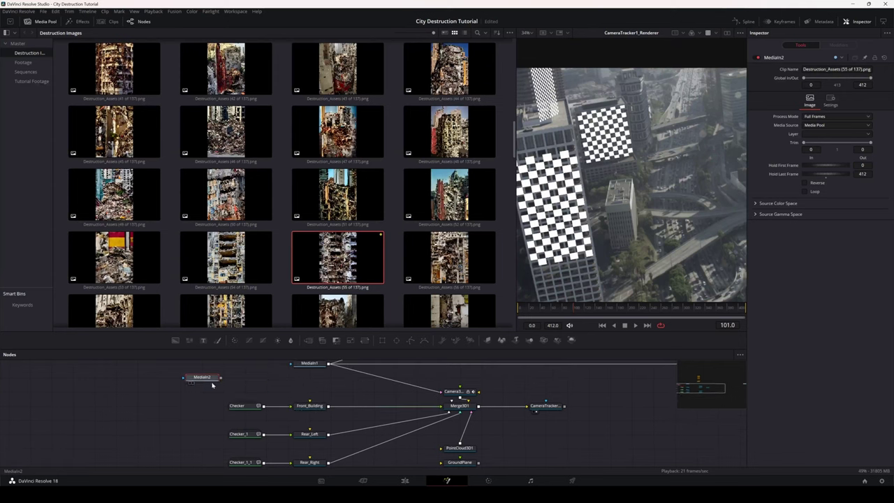
- Narrow the media pool and display MediaIn2 in the viewer, framed to show the ruined facade
drag(514, 204, 294, 205)
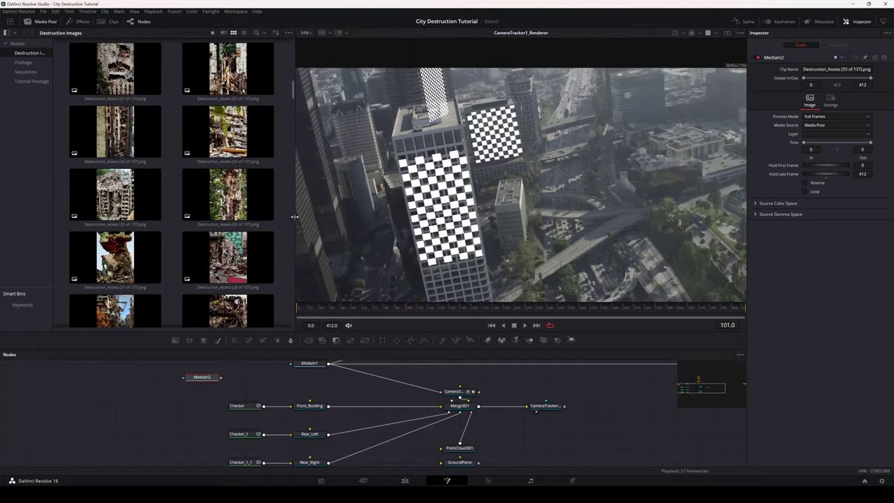
key(1)
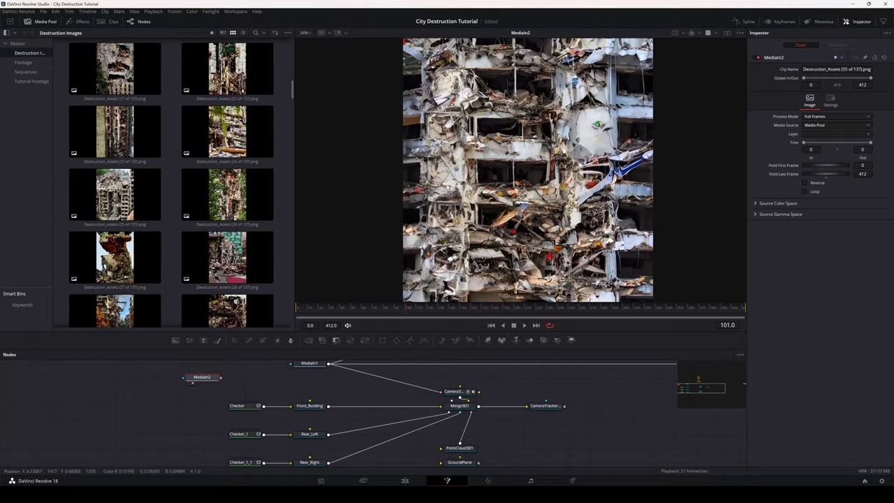
scroll(564, 196, down, 2)
scroll(565, 197, up, 2)
scroll(563, 197, down, 1)
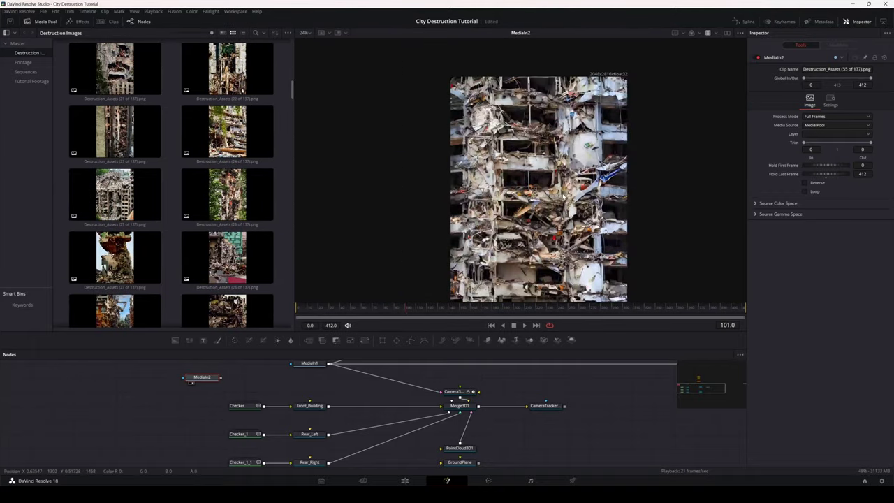
drag(616, 174, 589, 158)
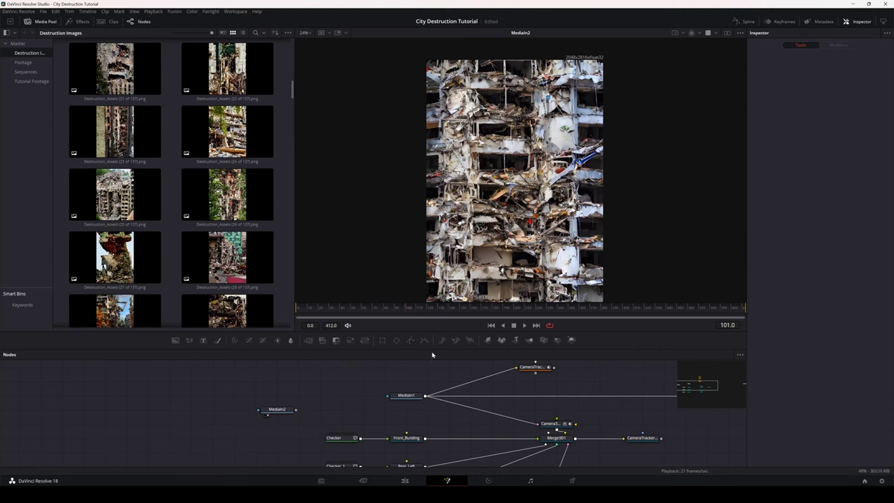
- Add a Polygon mask, draw a closed irregular outline around the ruined facade inside the image borders, and remove its shape animation keyframe
drag(411, 340, 214, 412)
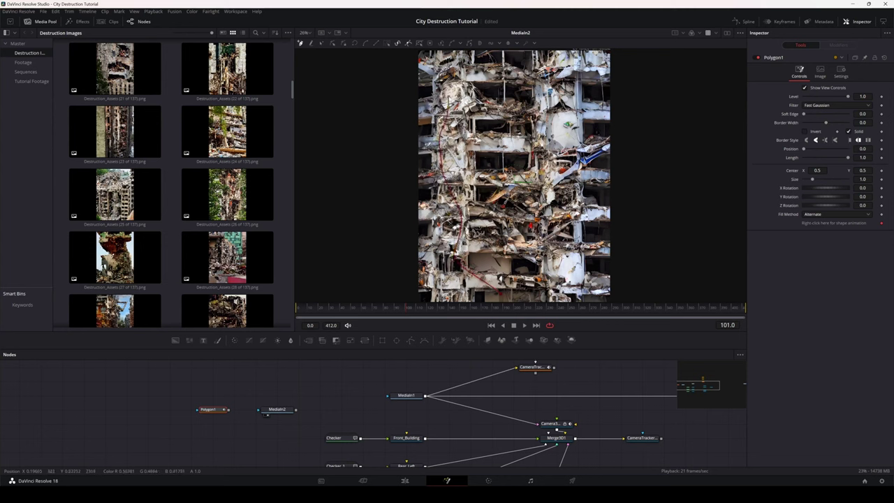
drag(514, 85, 506, 101)
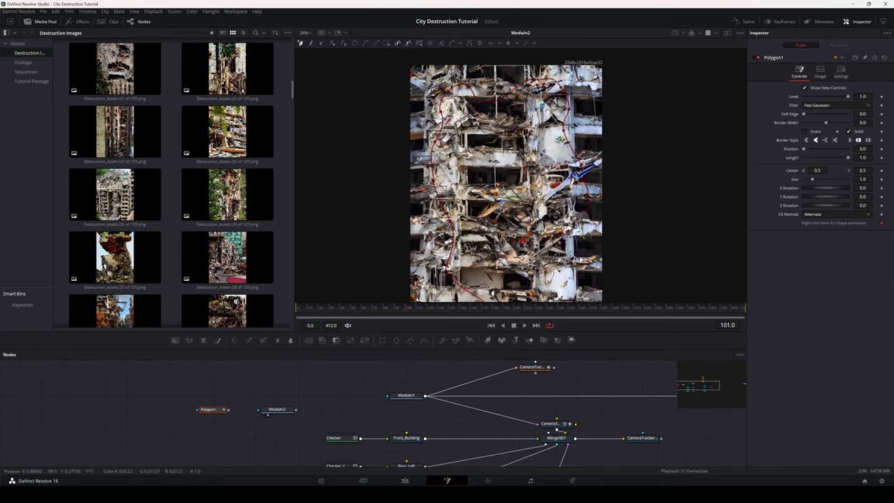
scroll(567, 272, up, 1)
scroll(568, 243, down, 2)
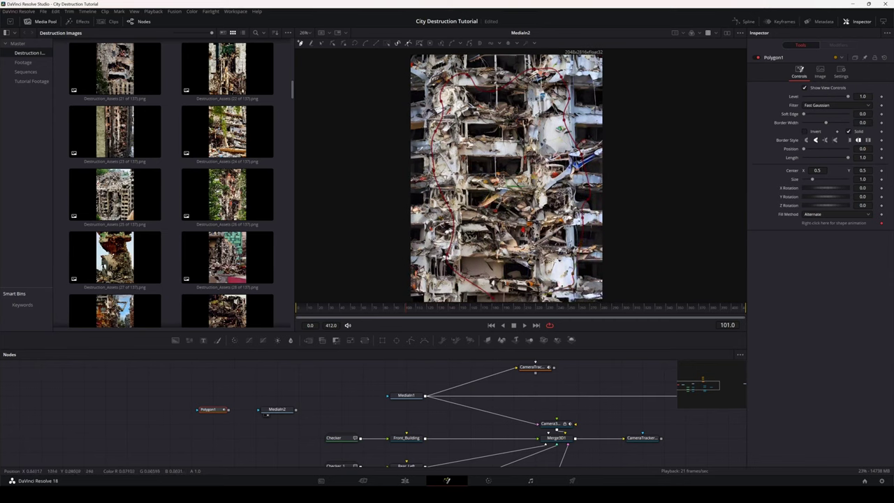
click(494, 298)
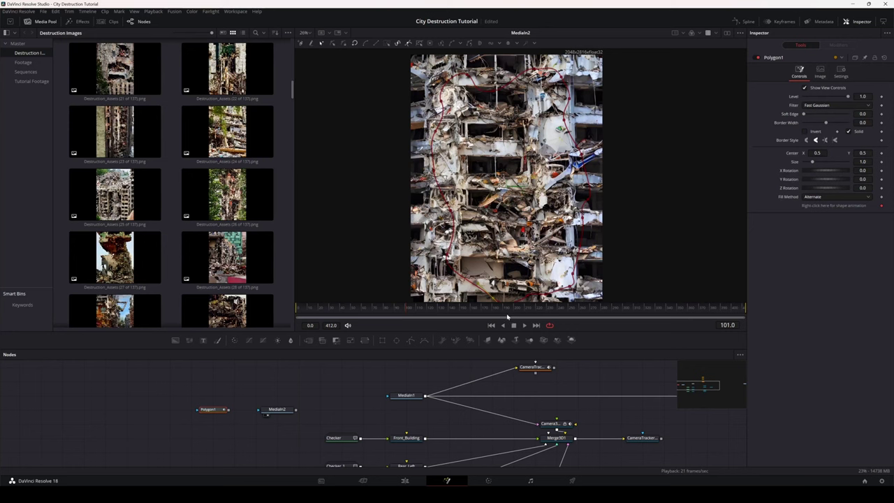
click(882, 207)
- Mask MediaIn2 with Polygon1 and set the mask's soft edge to about 0.08
drag(228, 412, 268, 412)
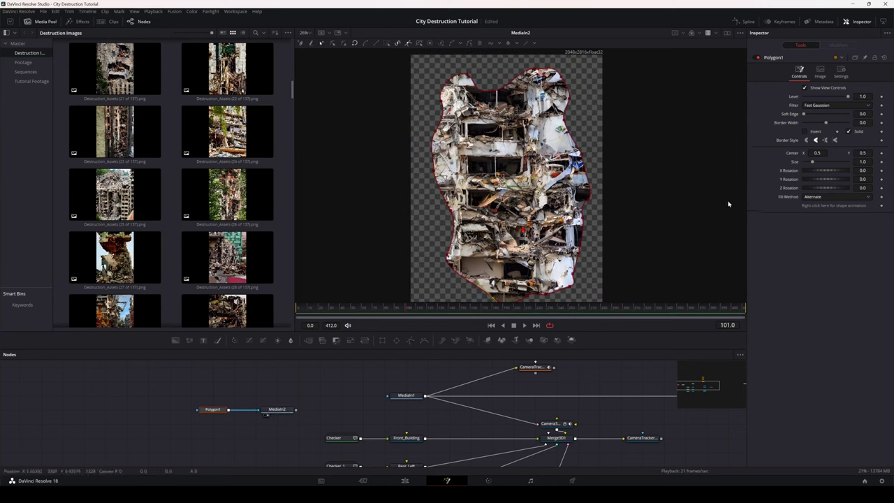
drag(803, 114, 821, 126)
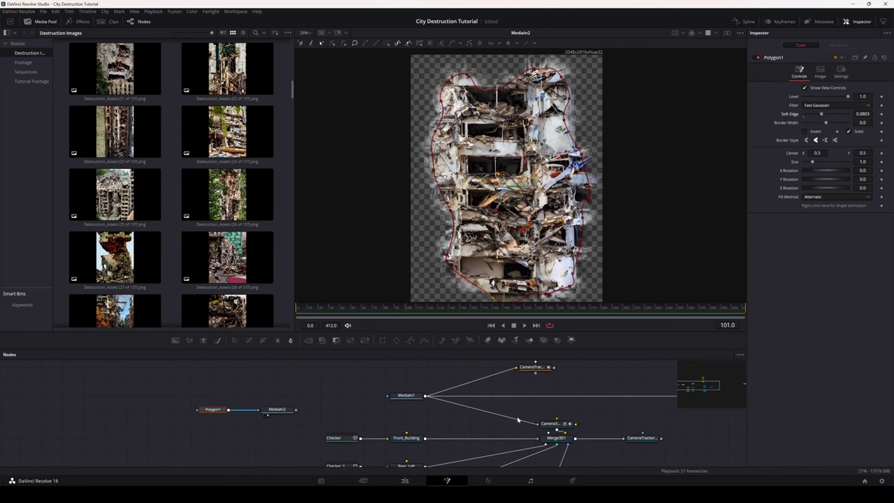
- Display CameraTracker1_Renderer and replace Checker with the masked MediaIn2 as the image input of Front_Building
click(596, 427)
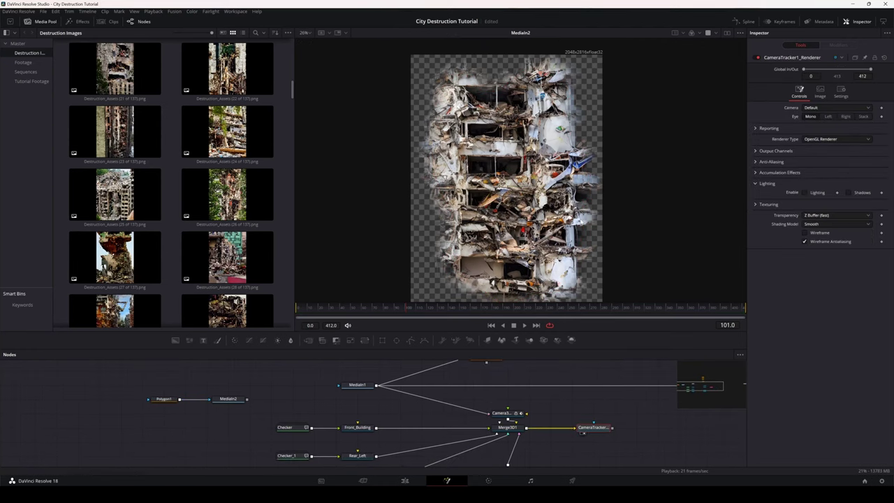
key(1)
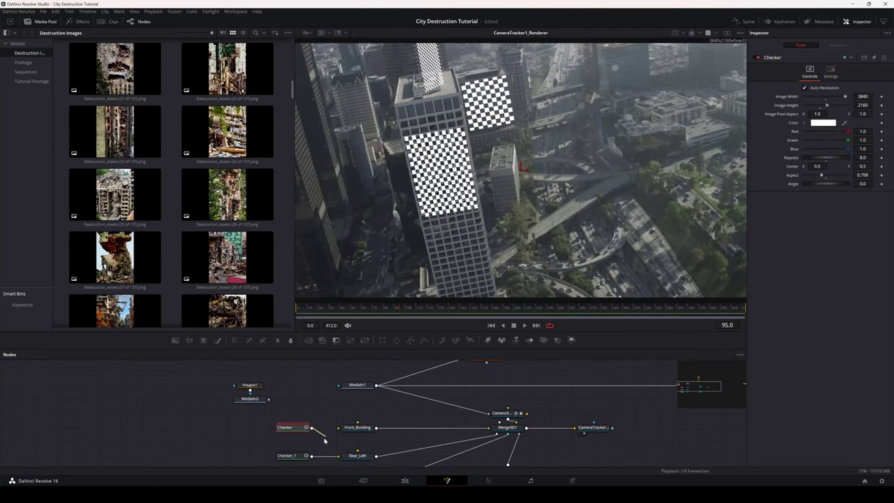
drag(288, 427, 206, 427)
drag(269, 402, 338, 427)
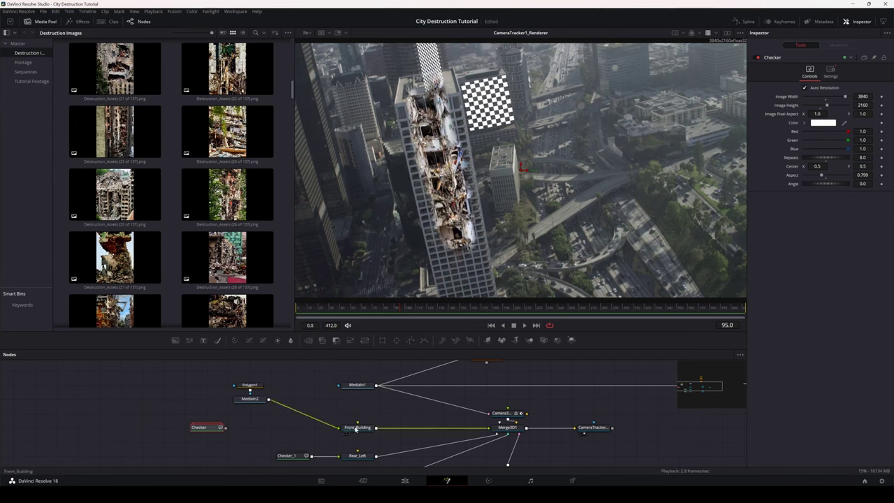
- Insert a Transform node between MediaIn2 and Front_Building
click(352, 428)
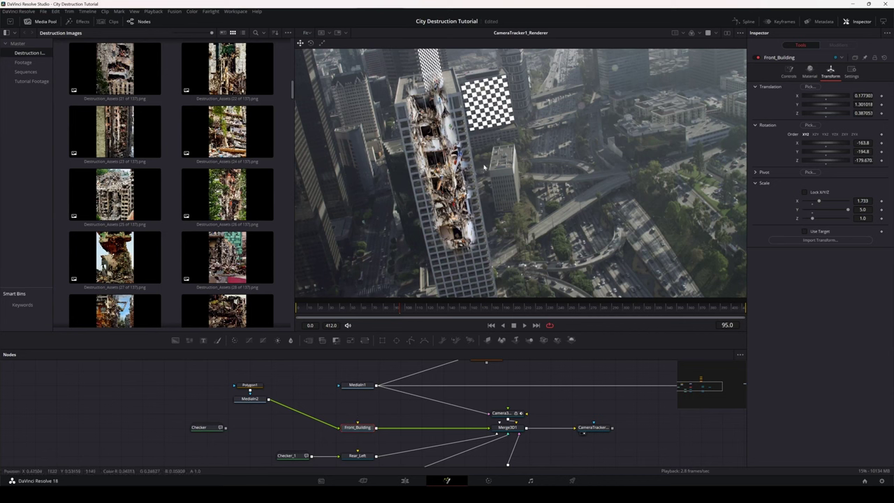
drag(369, 340, 318, 421)
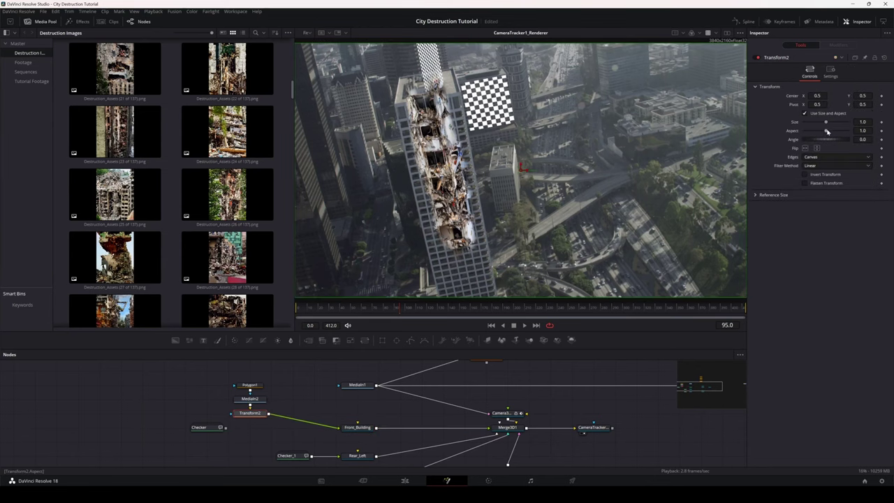
- Squash the ruined facade image on the front tower by lowering Transform2's aspect to about 0.41
drag(827, 131, 814, 132)
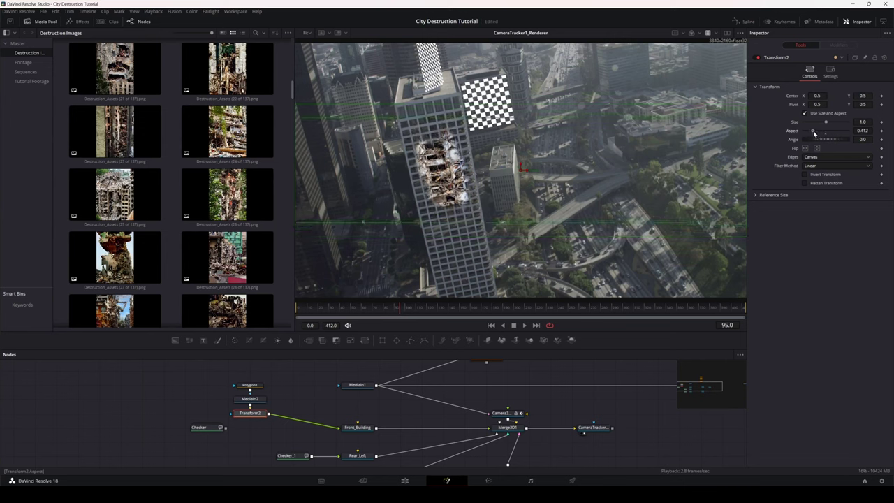
drag(814, 133, 860, 131)
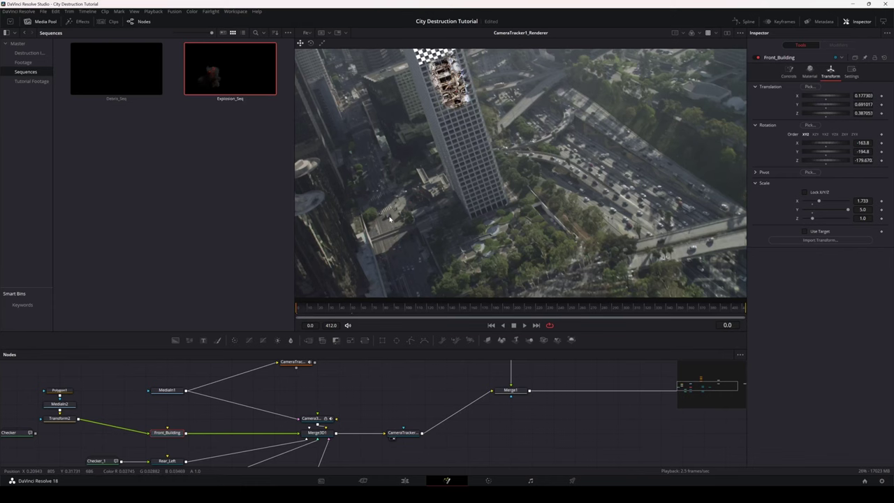
- Play the shot from the start and scrub to frame 83 to inspect how the destruction texture tracks with the front tower
key(space)
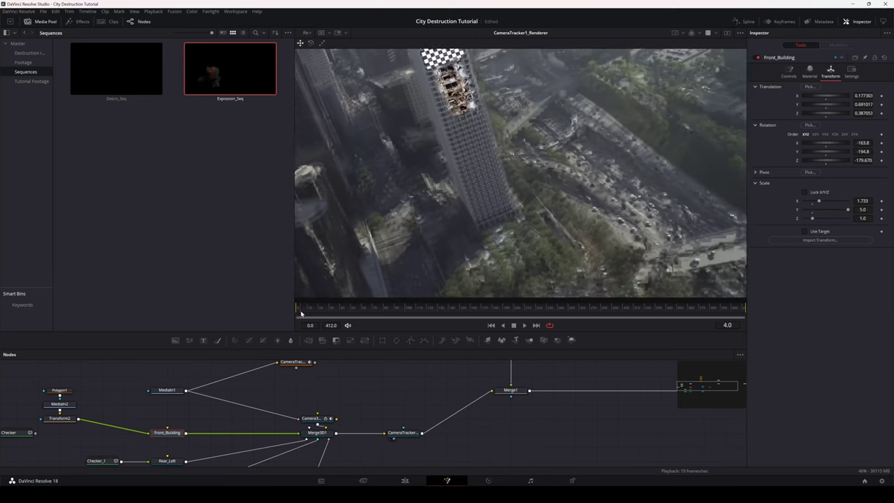
drag(364, 315, 387, 319)
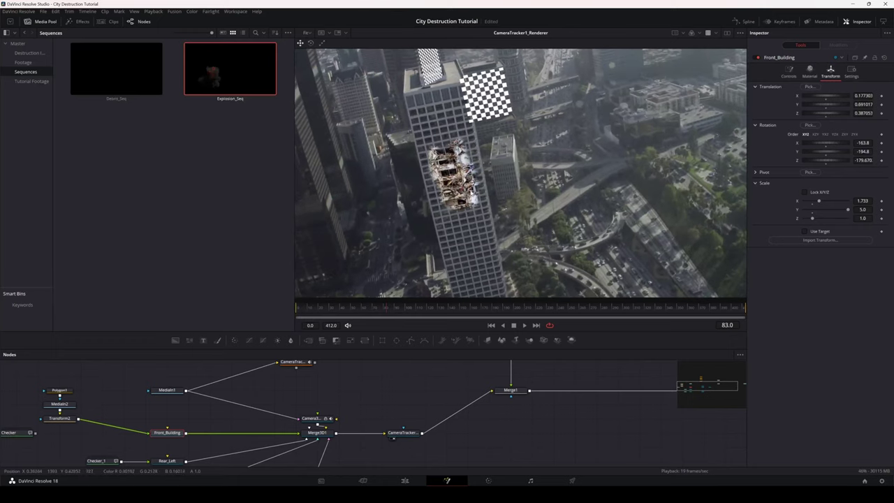
scroll(458, 217, up, 2)
scroll(487, 198, up, 2)
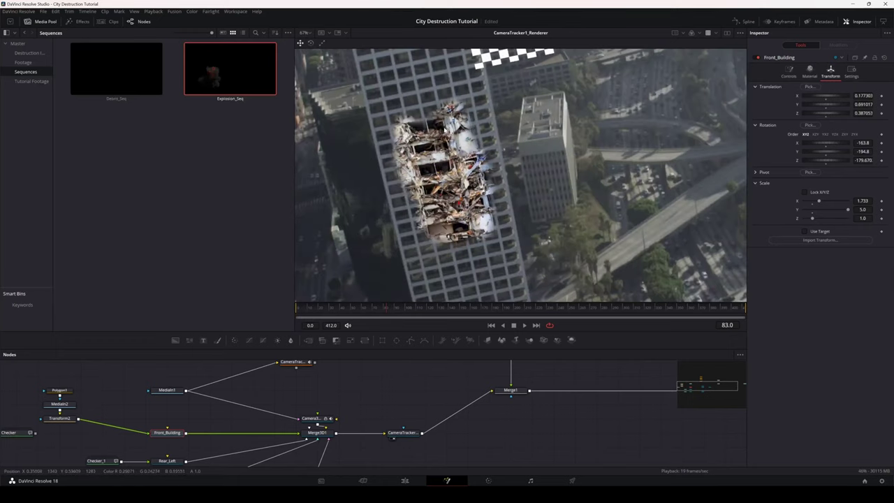
- Set up two side-by-side viewers, shrink the media pool to a clip list, and display MediaIn2 beside CameraTracker1_Renderer
drag(131, 410, 157, 408)
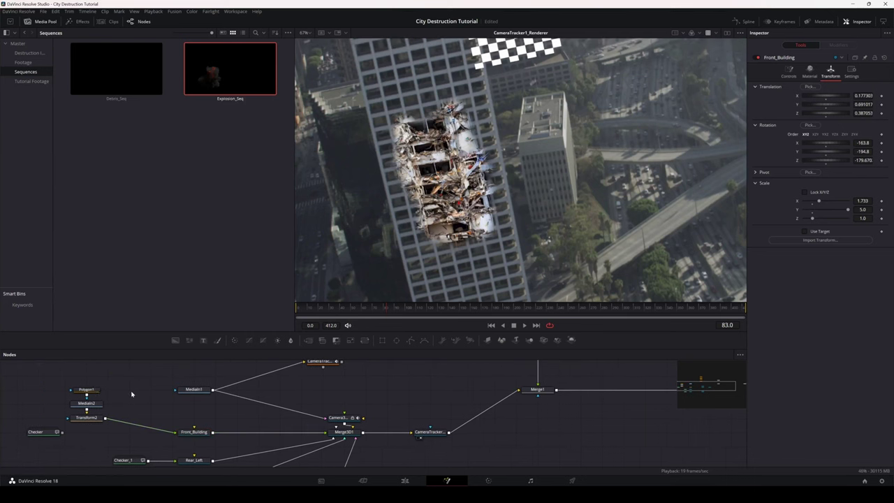
click(724, 35)
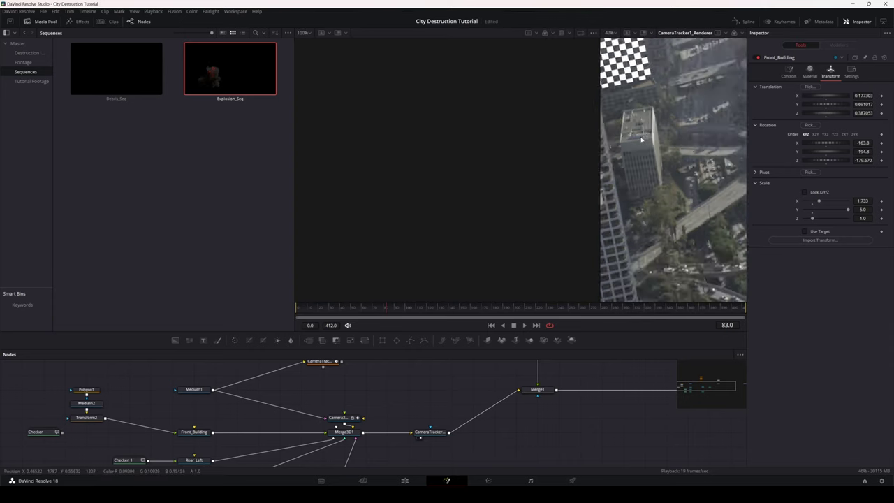
scroll(641, 140, down, 5)
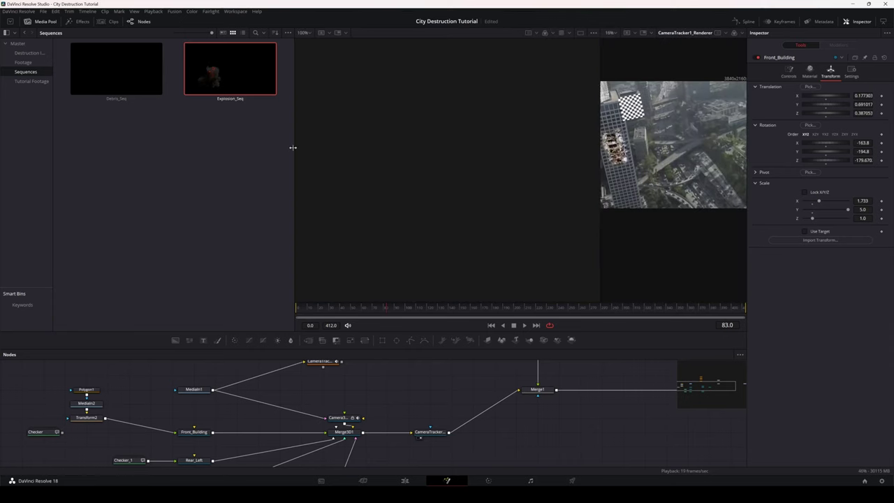
drag(293, 147, 117, 147)
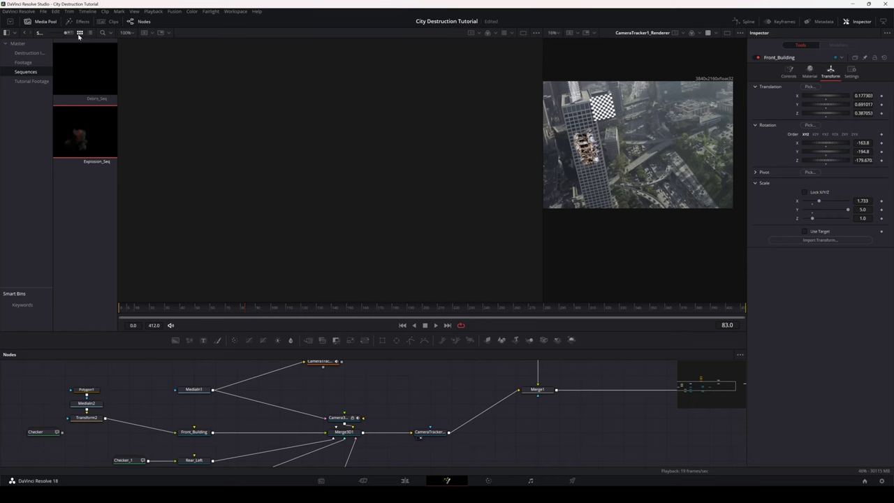
scroll(547, 189, up, 4)
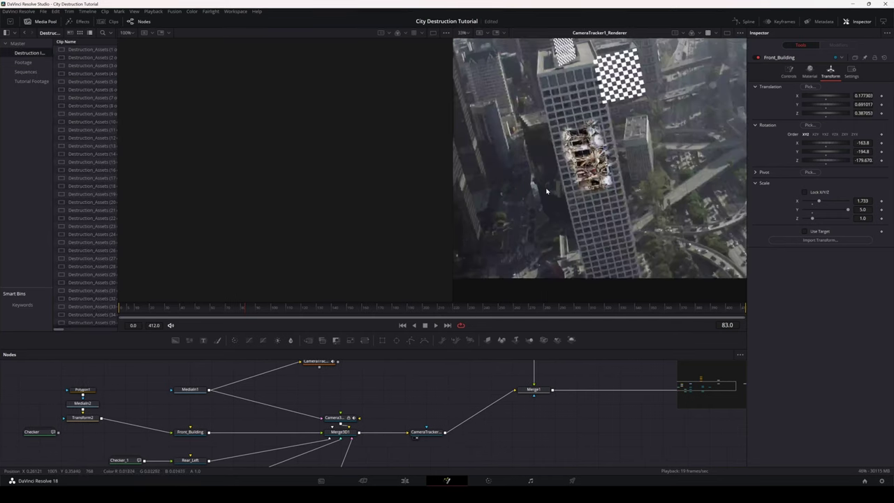
scroll(549, 183, down, 2)
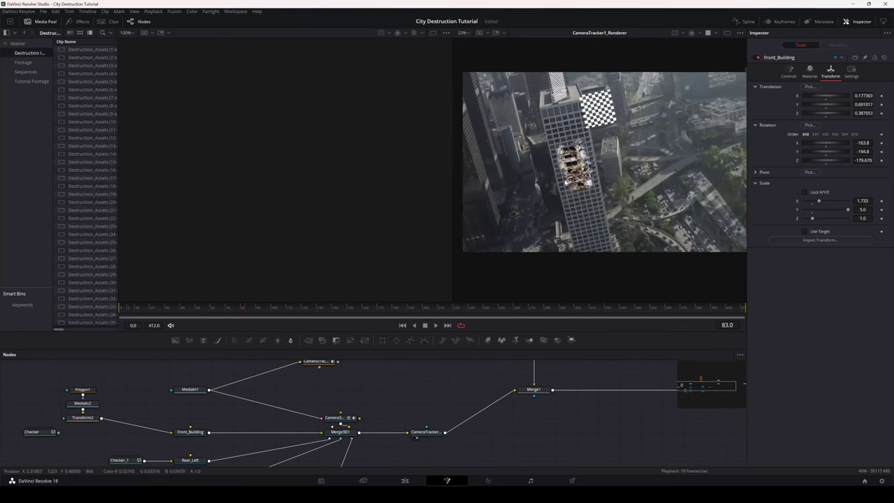
drag(249, 424, 376, 413)
drag(214, 395, 264, 190)
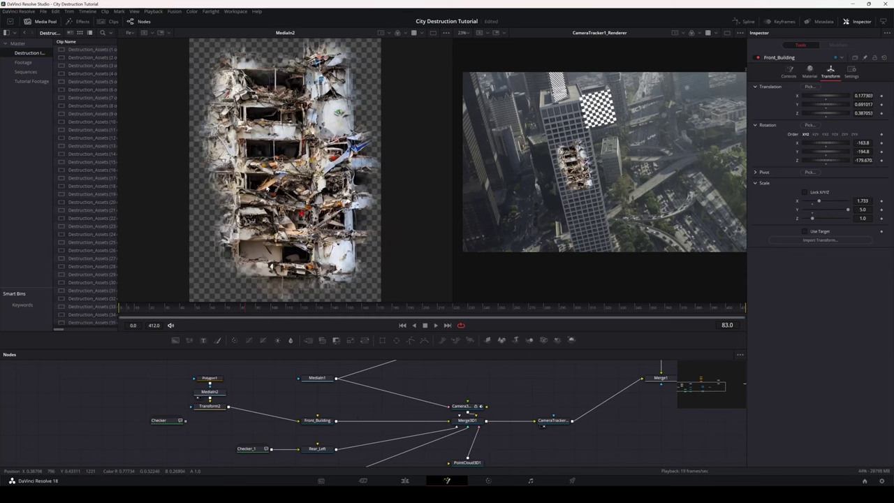
- Pull Polygon1's right side and upper corners inward to give the ruined facade's upper floors a more irregular outline
click(207, 379)
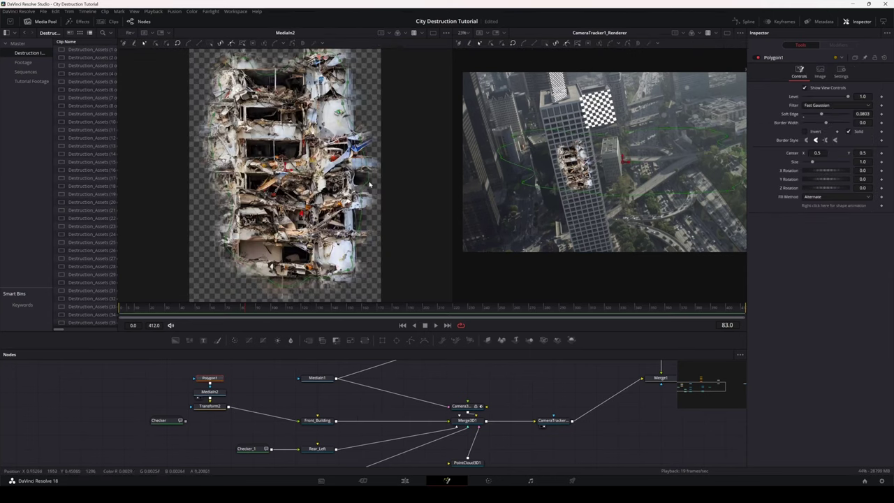
drag(365, 163, 335, 168)
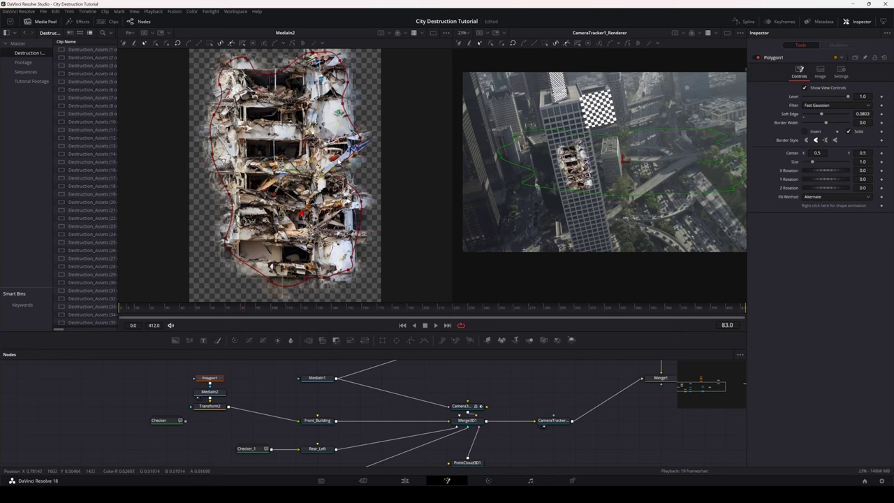
scroll(576, 190, up, 6)
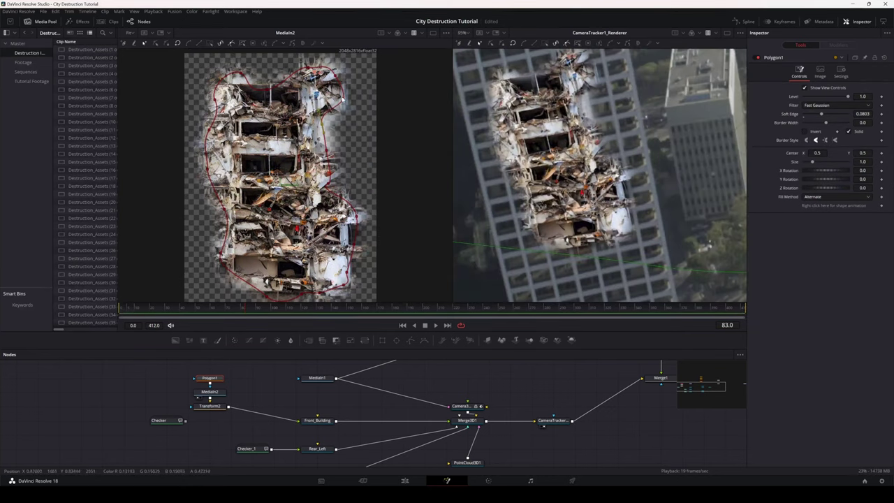
drag(342, 96, 309, 112)
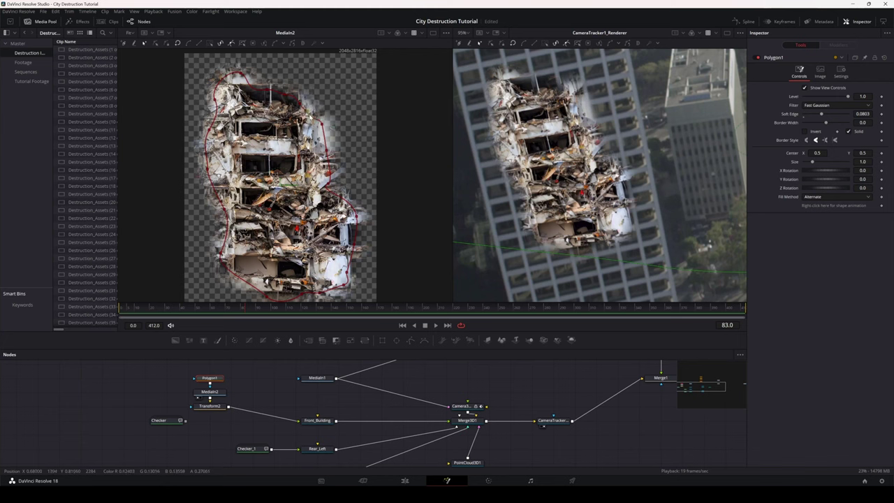
drag(241, 74, 233, 169)
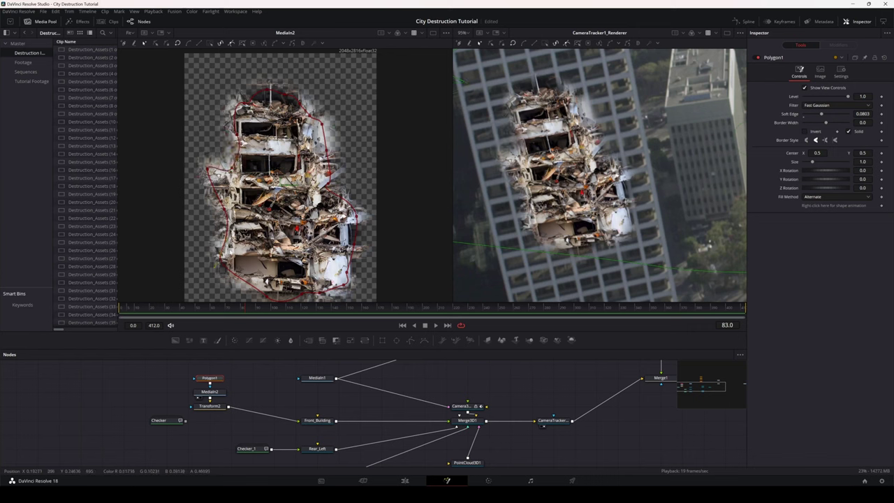
- Move Polygon1's lower outline points inward and upward to cut the bottom floors out of the ruined facade
drag(223, 257, 242, 249)
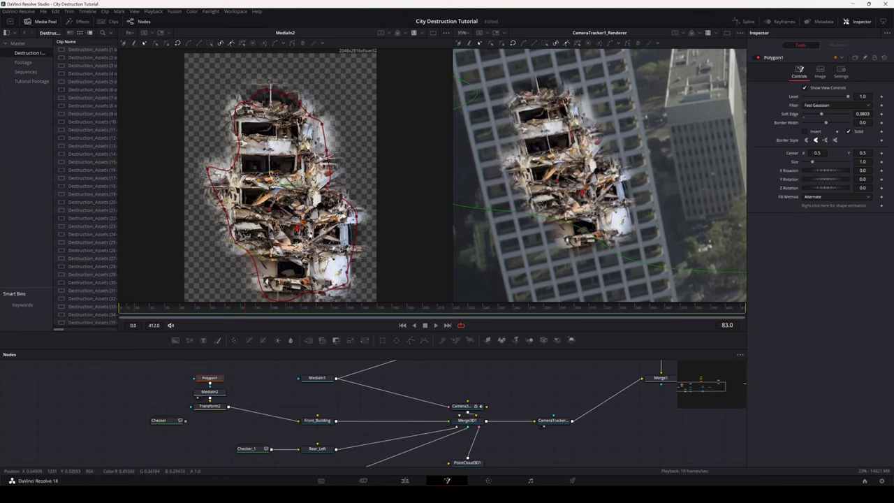
scroll(307, 239, down, 1)
drag(268, 284, 279, 249)
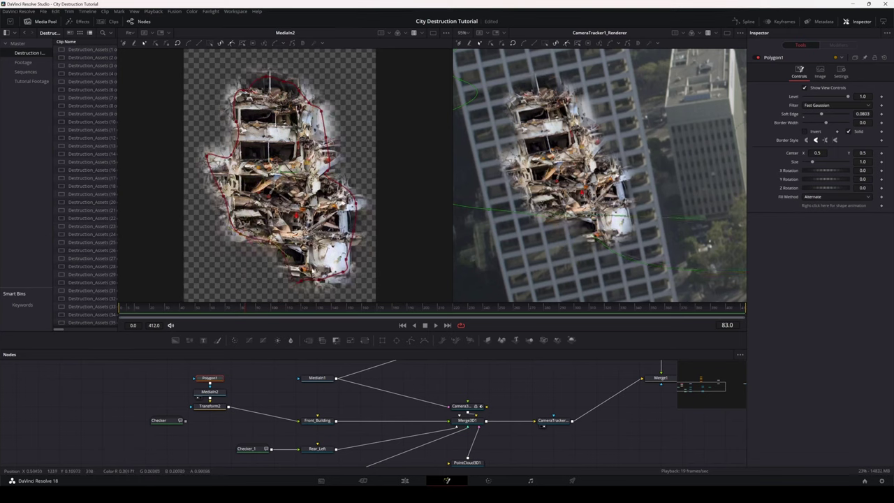
drag(303, 283, 319, 242)
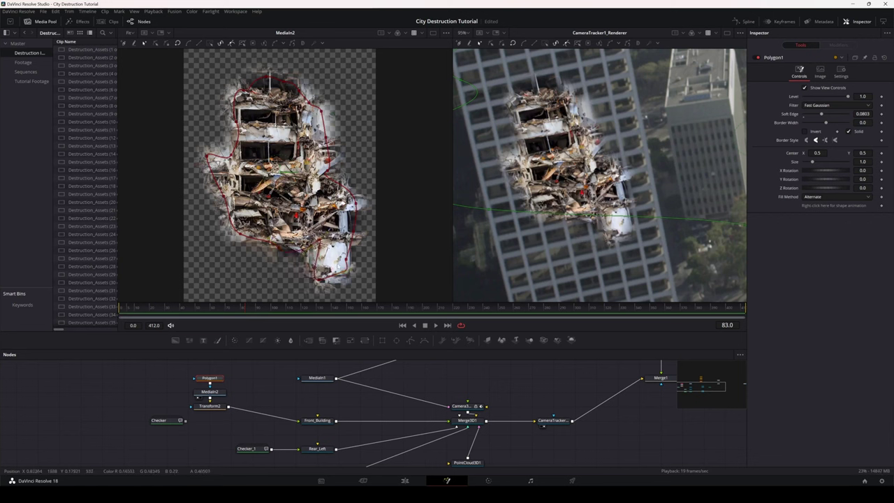
drag(339, 266, 344, 220)
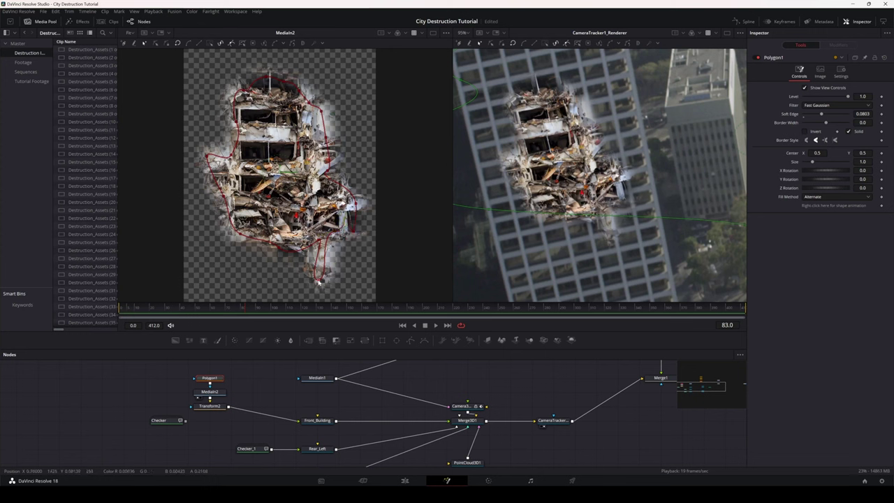
drag(319, 281, 318, 245)
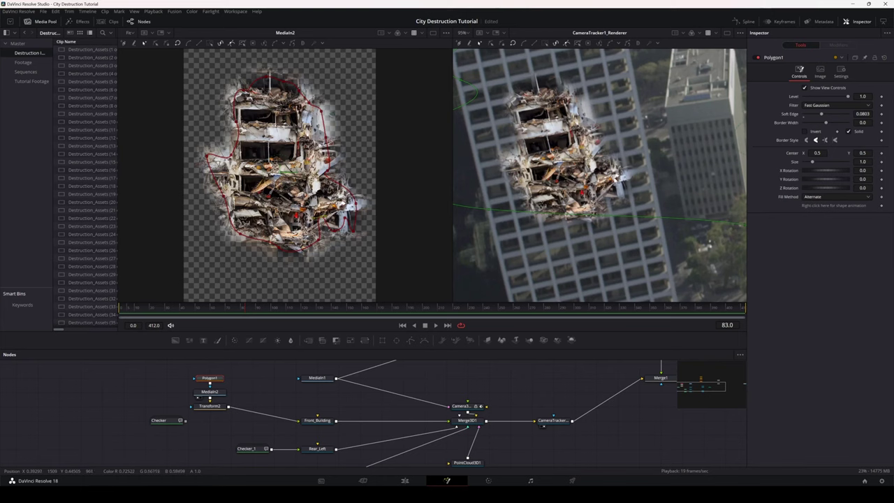
- Scrub between frames 73 and 80 to inspect the reshaped destruction on the front tower
scroll(615, 179, down, 4)
scroll(632, 165, down, 1)
scroll(608, 166, up, 4)
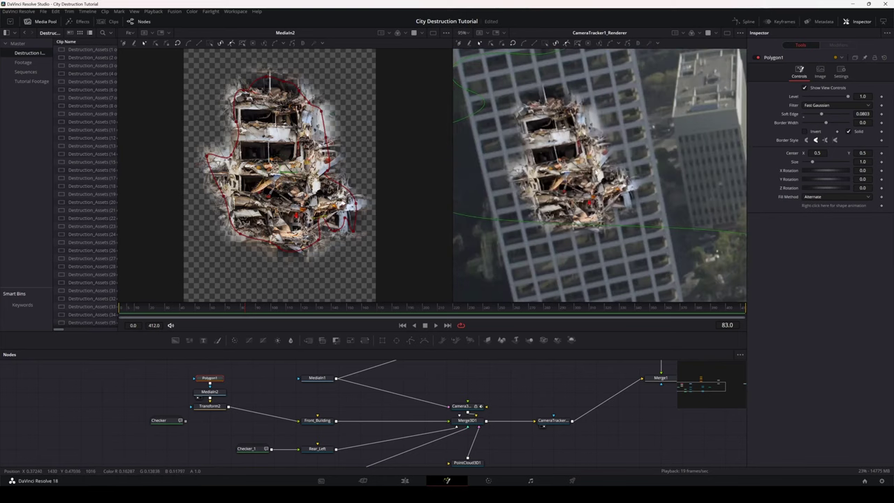
scroll(608, 167, down, 1)
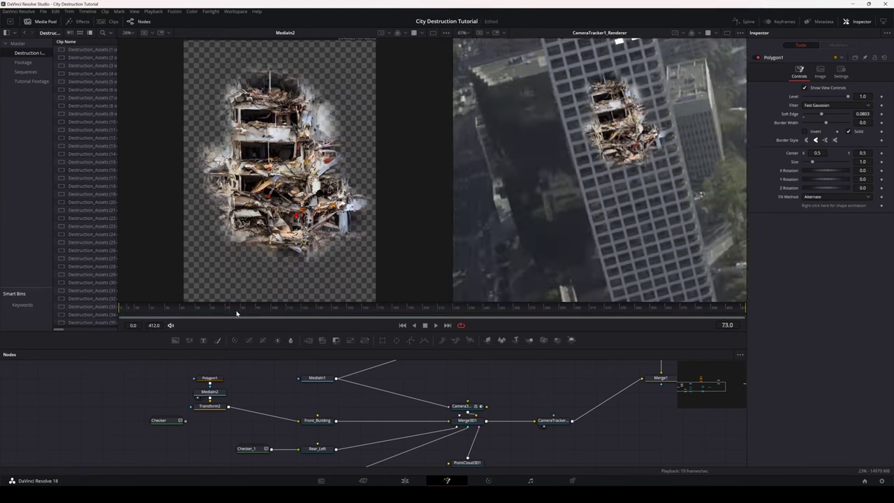
drag(236, 313, 240, 314)
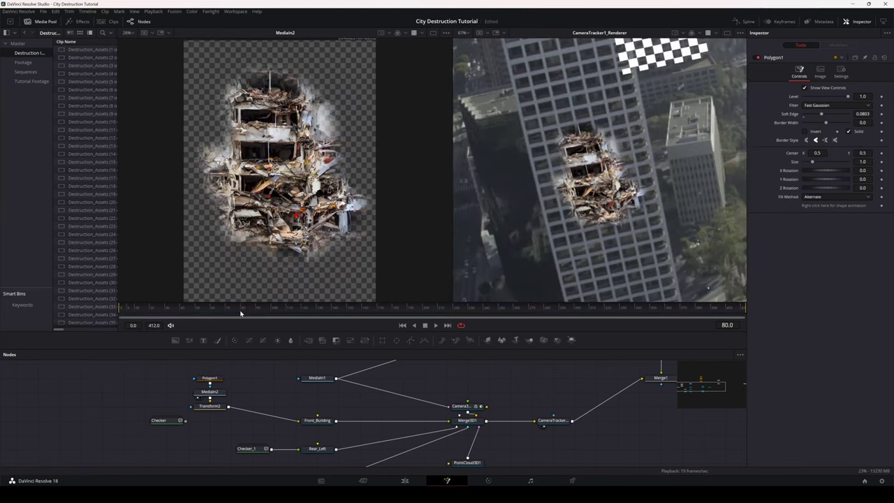
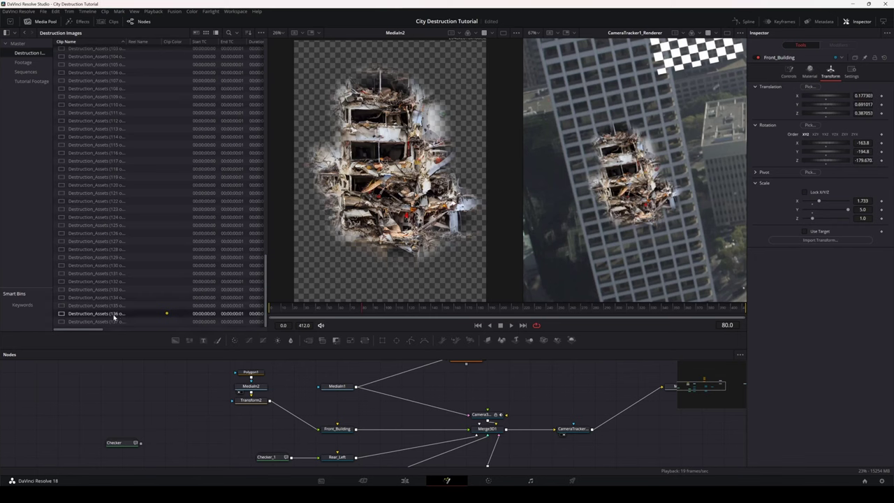
- Add Destruction_Assets (136 of 137).png to the node graph near MediaIn2 and display it in the first viewer
drag(94, 315, 143, 402)
key(1)
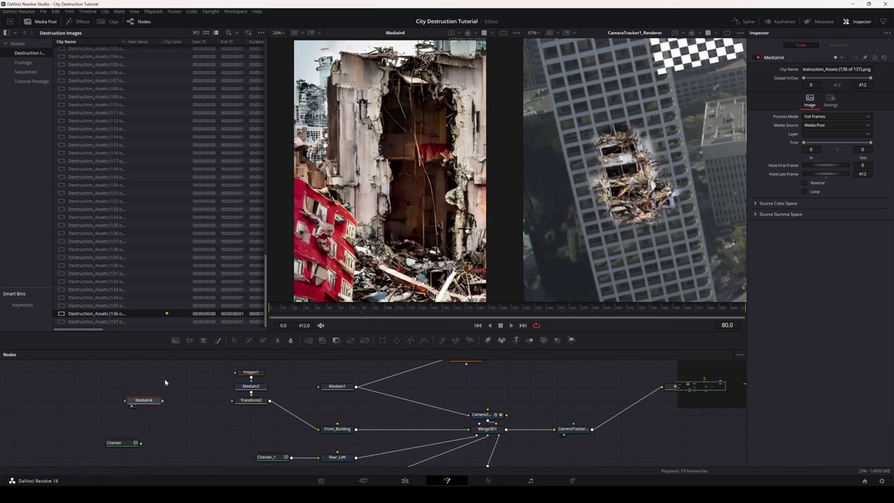
mouse_move(153, 399)
mouse_down()
mouse_move(170, 377)
mouse_move(170, 391)
mouse_up()
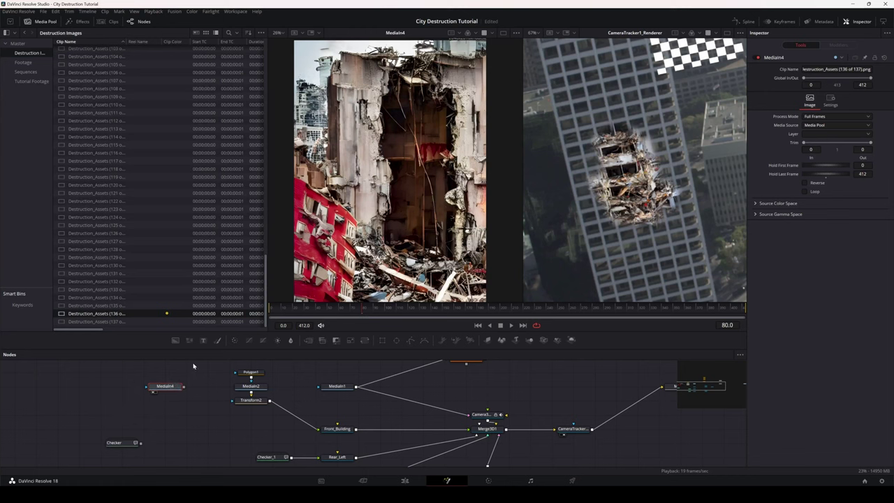
- Add a BSpline mask and draw a closed outline around the dark hollow opening in the MediaIn4 ruin image
click(423, 342)
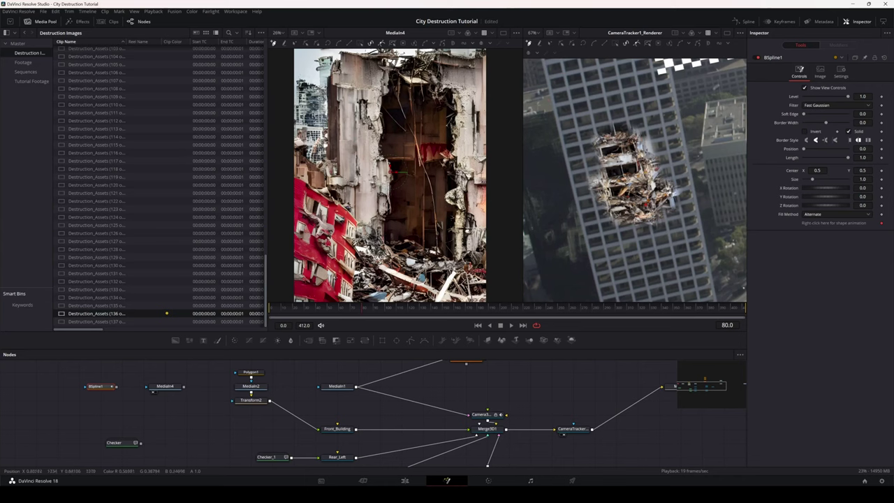
click(363, 160)
click(369, 199)
click(376, 225)
click(365, 254)
click(382, 267)
click(423, 257)
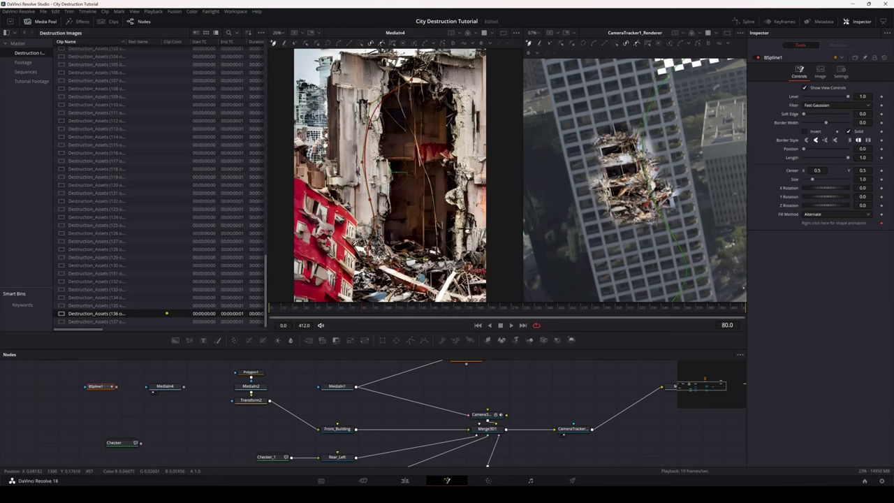
mouse_move(424, 257)
mouse_down()
mouse_move(460, 234)
mouse_move(451, 181)
mouse_move(465, 132)
mouse_move(461, 92)
mouse_move(447, 80)
mouse_move(411, 82)
mouse_up()
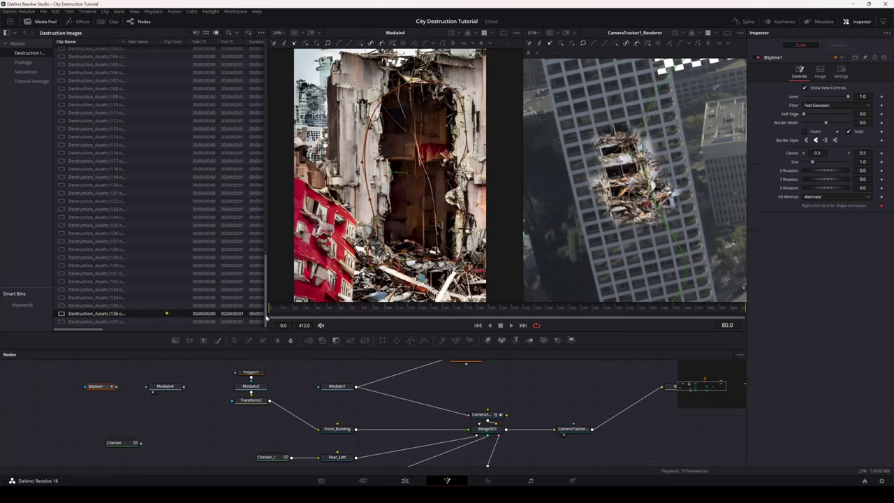
- Mask MediaIn4 with BSpline1 and set the mask's soft edge to about 0.07
drag(116, 387, 154, 390)
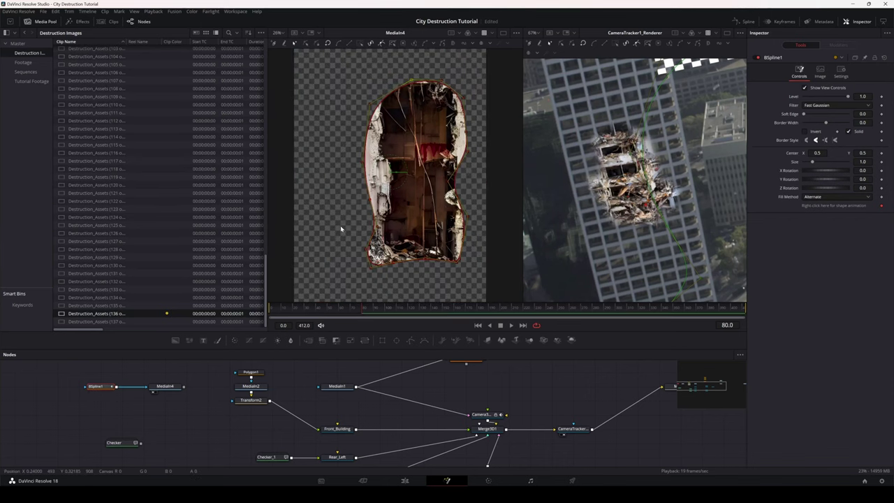
drag(806, 116, 821, 117)
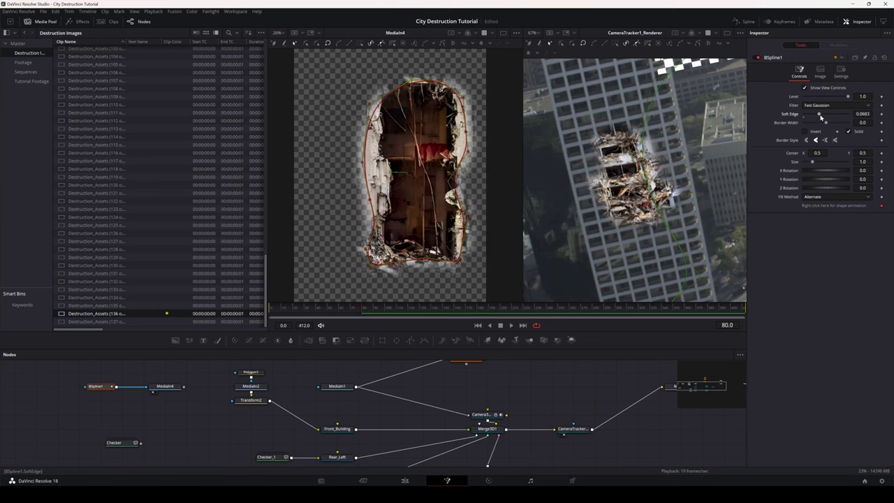
click(217, 418)
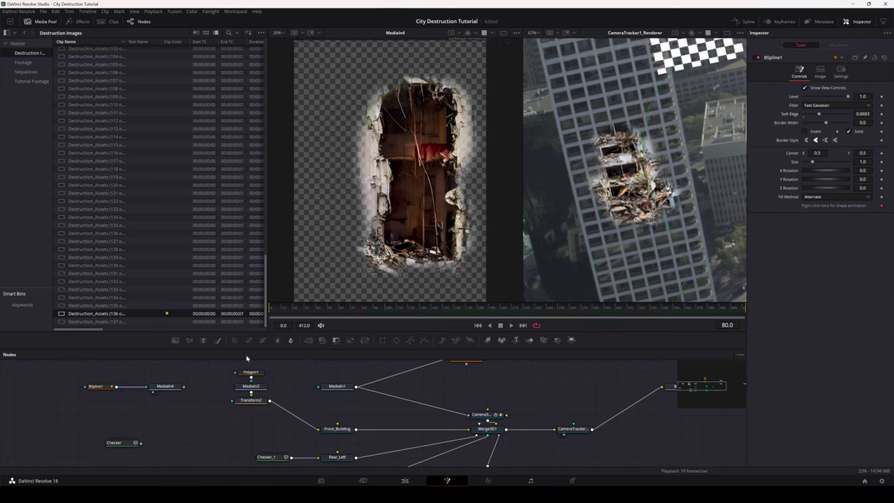
- Duplicate the Front_Building plane node and rename the copy Front_Building_Inset
click(336, 431)
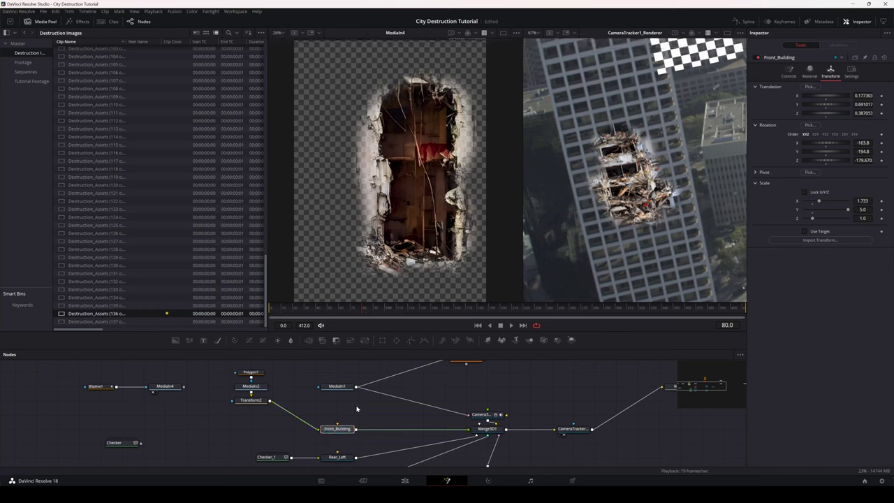
key(ctrl+v)
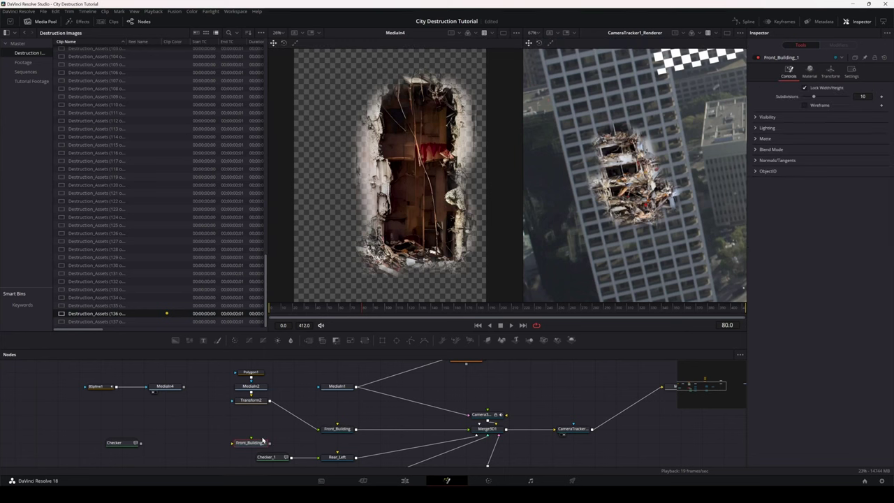
right_click(268, 429)
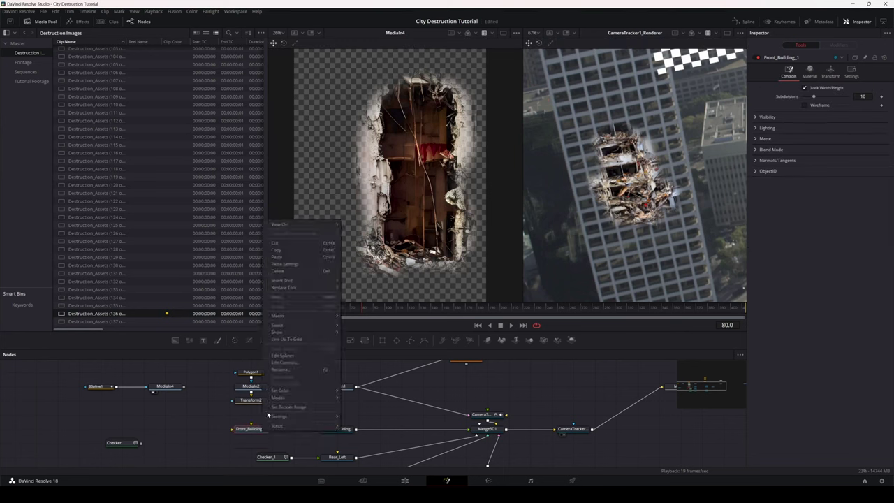
click(288, 376)
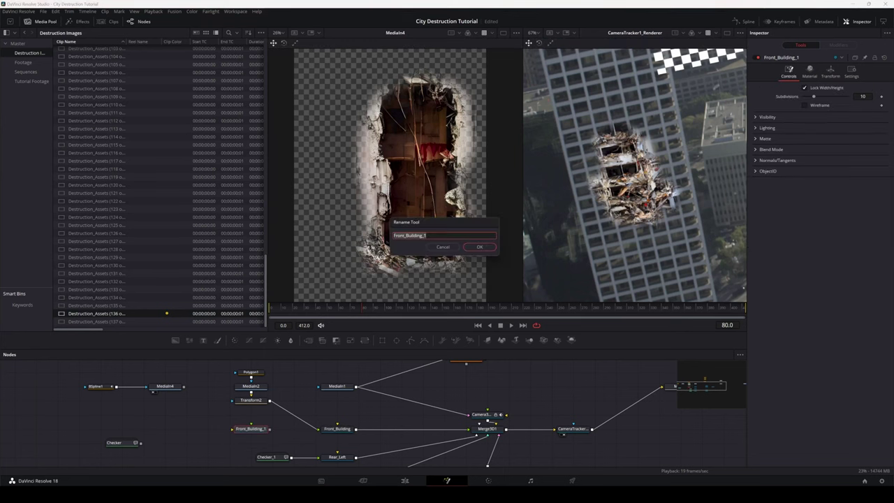
key(BackSpace)
text(Ins)
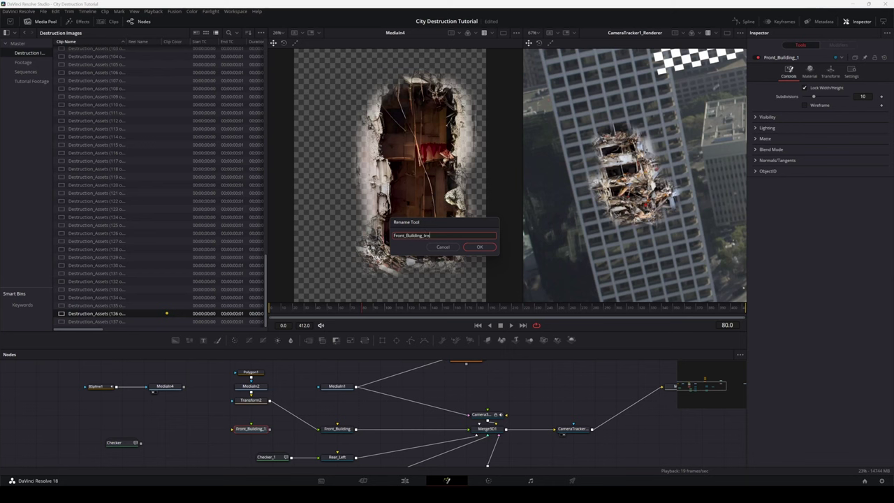
text(et)
key(Return)
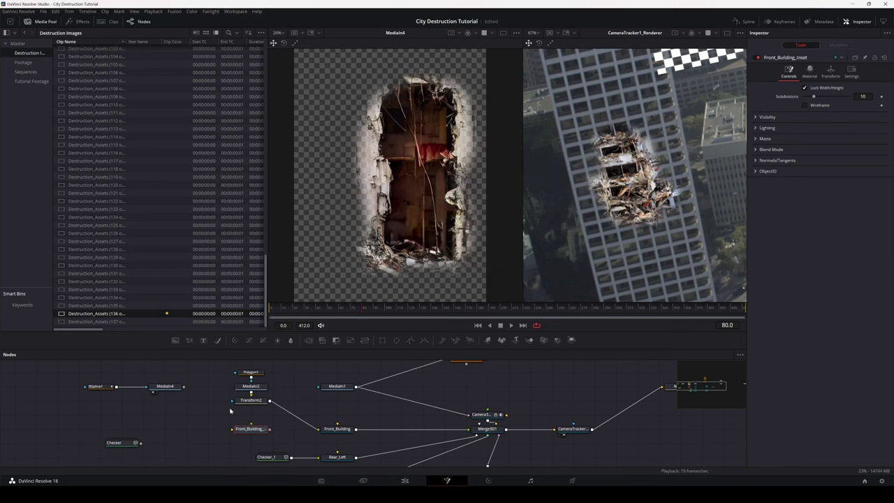
- Connect Front_Building_Inset to Merge3D1 and display Merge3D1 in the second viewer
drag(258, 428, 481, 433)
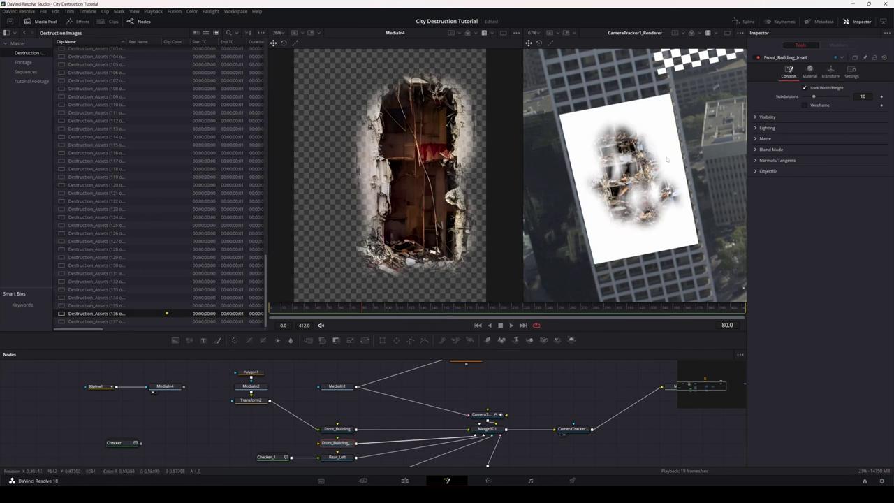
right_click(492, 429)
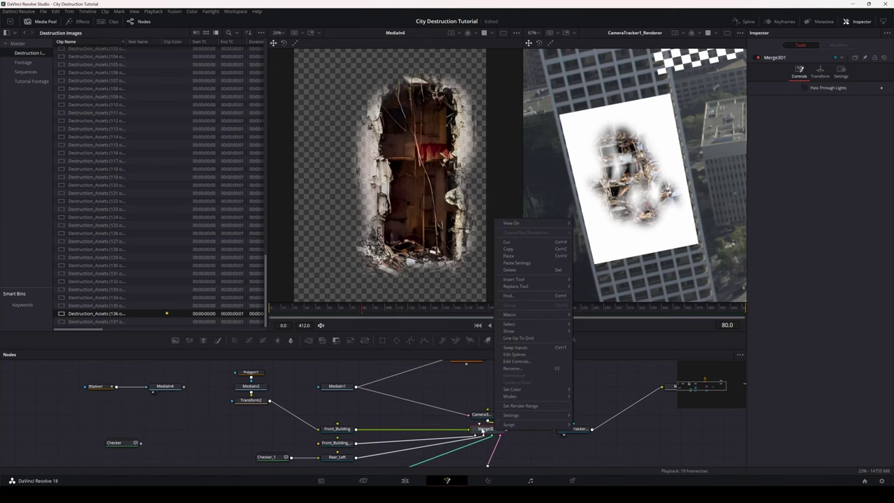
click(484, 431)
key(2)
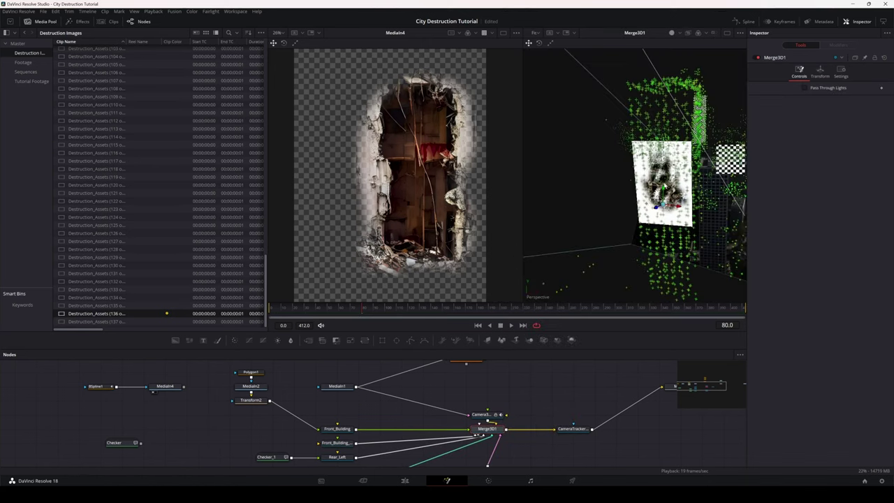
- Move the Front_Building_Inset plane inward, behind the tower's front-face point cloud, with a clear gap to the front plane
drag(665, 186, 611, 182)
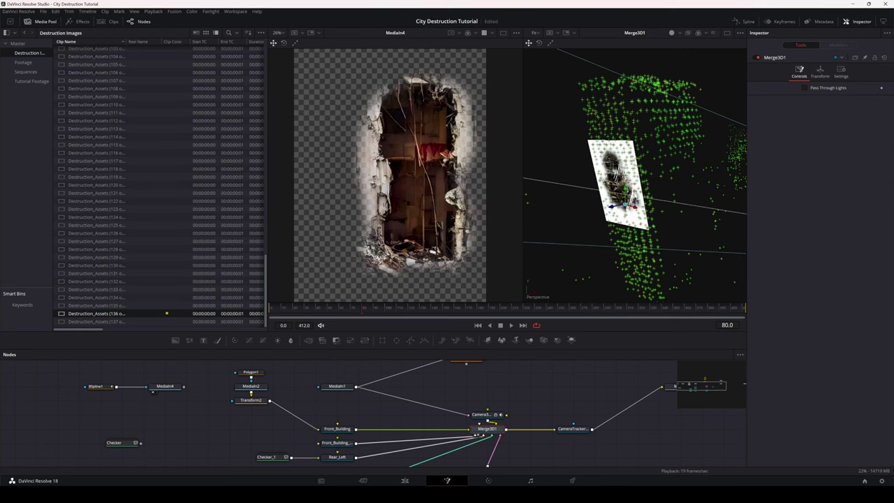
scroll(634, 175, up, 3)
drag(658, 187, 615, 200)
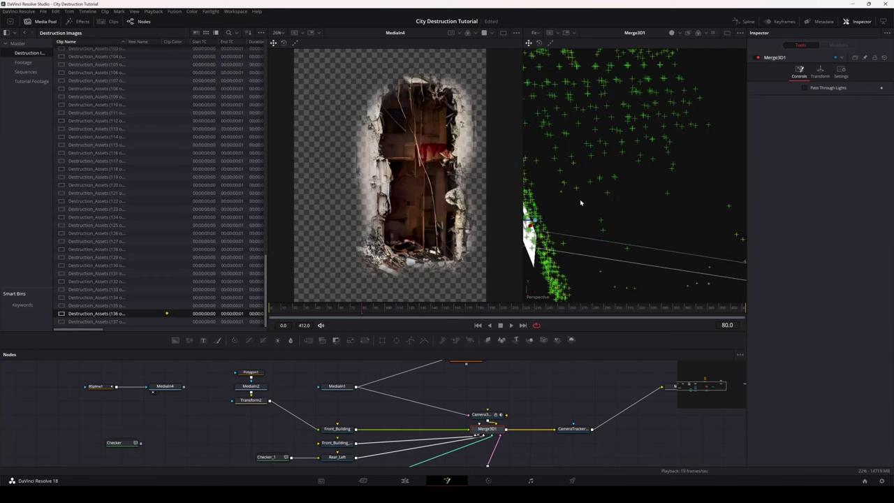
drag(572, 219, 636, 199)
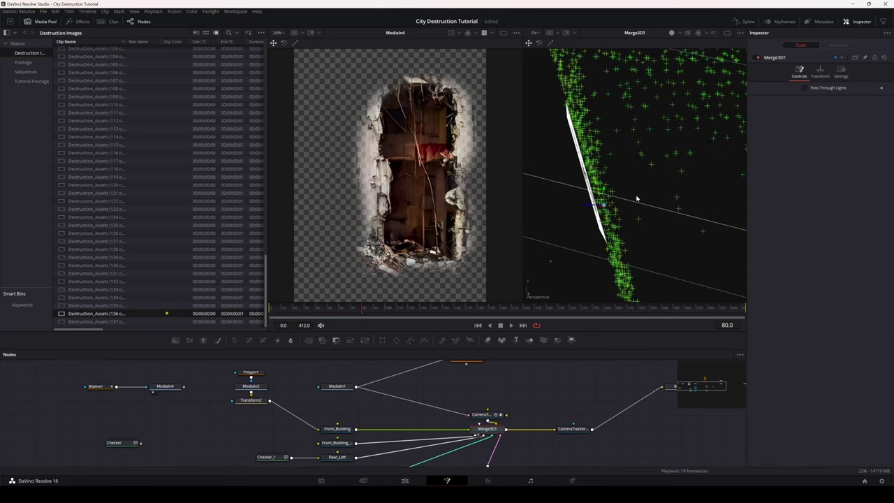
click(340, 442)
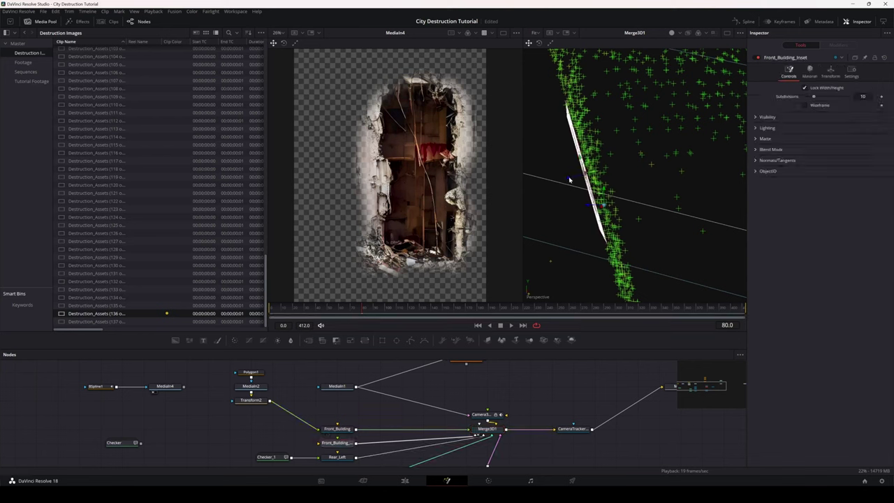
drag(569, 180, 597, 173)
drag(648, 231, 629, 219)
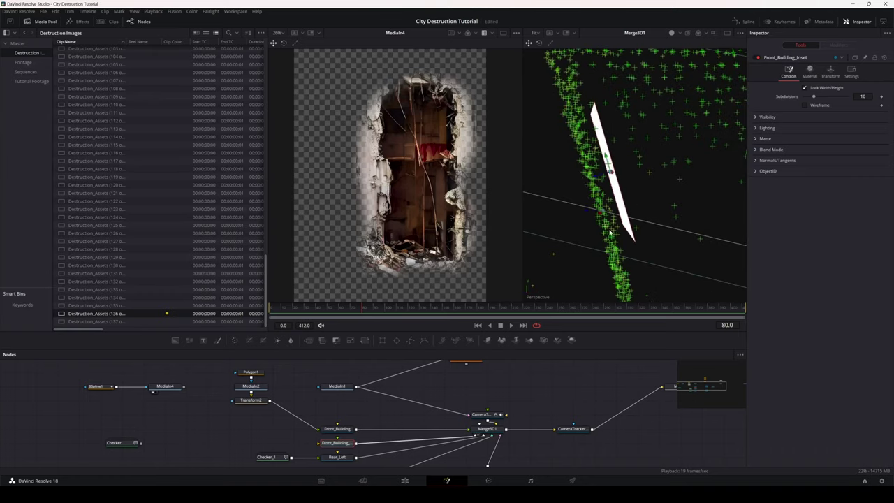
- Display Polygon1 in the first viewer and add a second Polygon mask node above it
drag(315, 404, 370, 423)
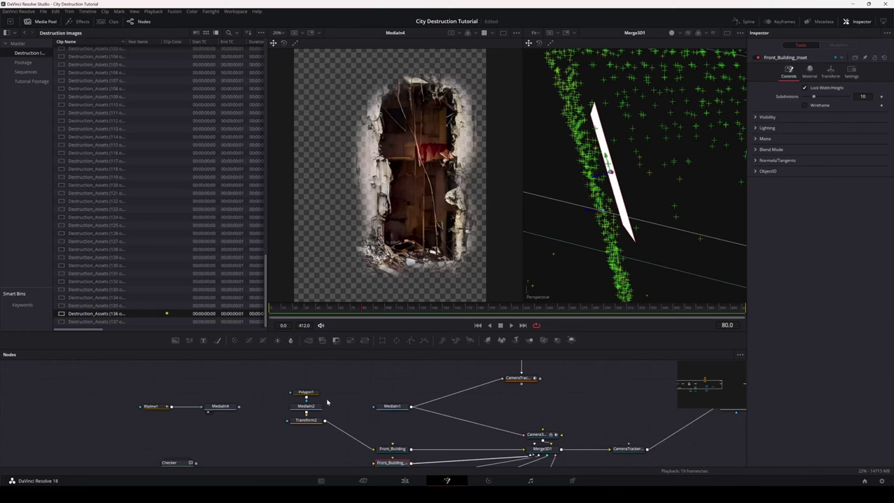
drag(343, 398, 381, 232)
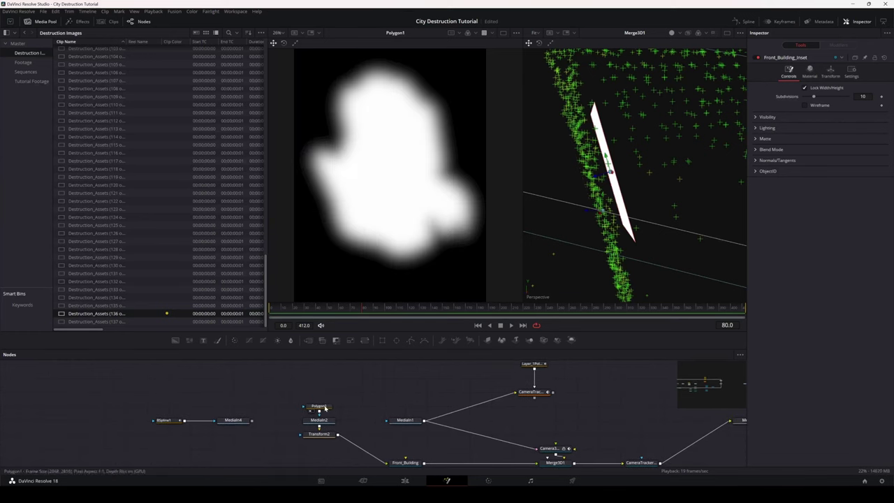
drag(355, 382, 374, 393)
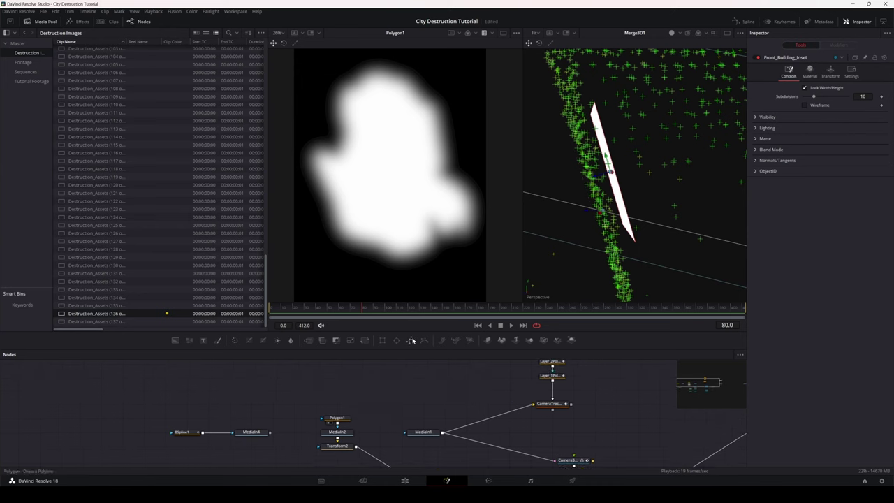
drag(412, 340, 333, 402)
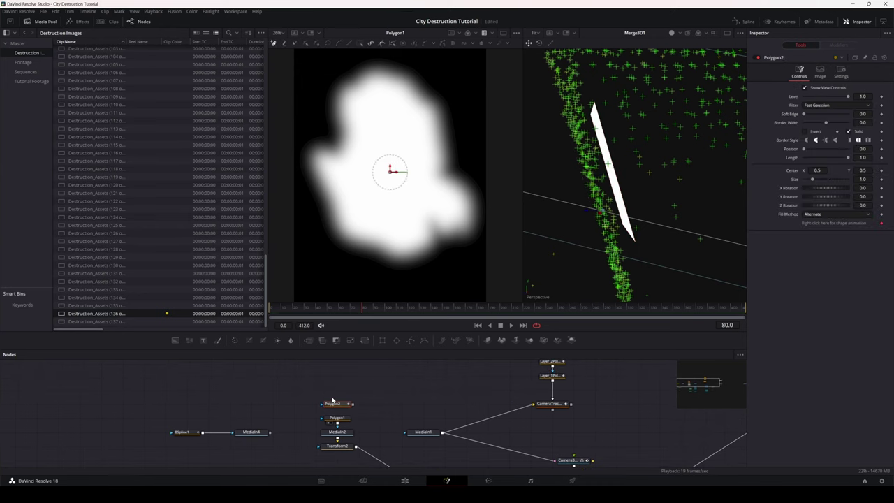
- Draw a closed irregular Polygon2 outline inside the central white area of the Polygon1 mask
click(389, 120)
click(373, 129)
click(358, 153)
click(362, 160)
click(357, 177)
click(355, 197)
click(373, 206)
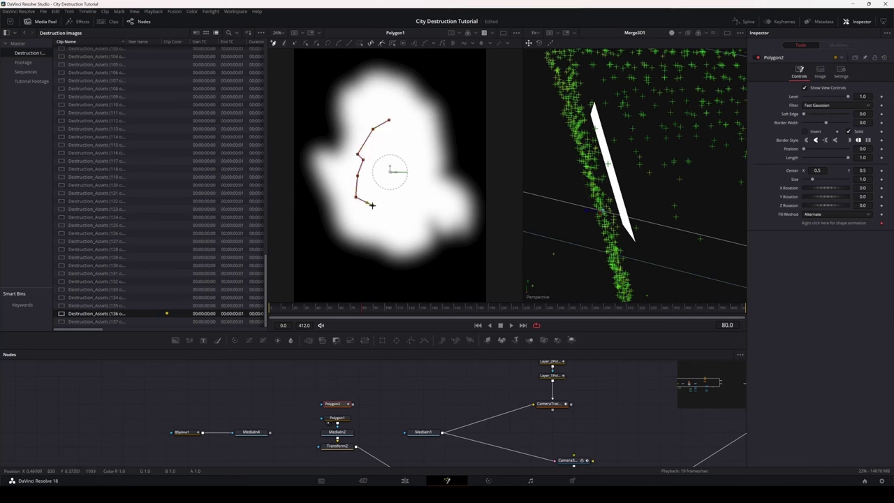
click(378, 217)
click(395, 213)
click(422, 199)
click(424, 178)
click(422, 151)
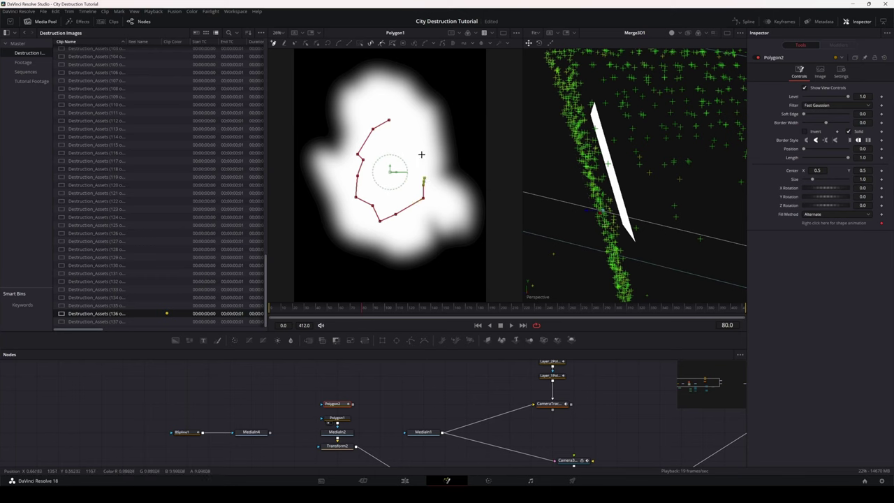
click(416, 129)
click(403, 124)
click(390, 121)
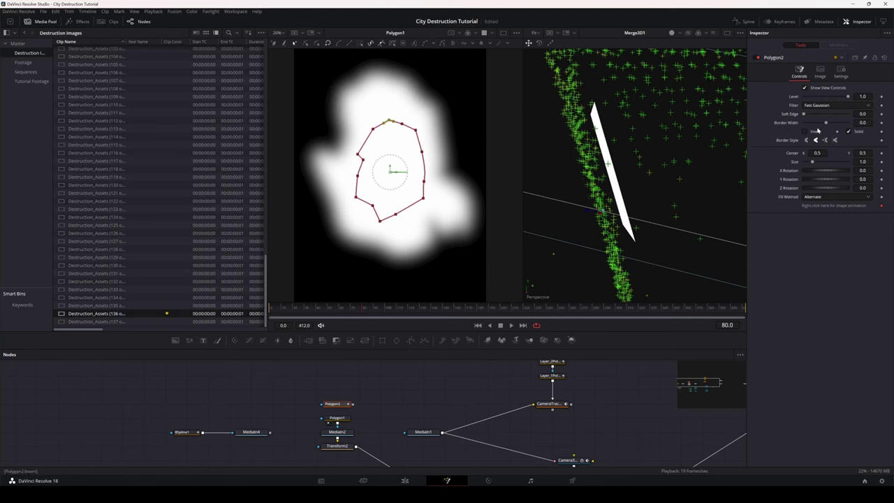
- Feed the inverted Polygon2 mask into Polygon1 and set Polygon1's paint mode to Minimum
mouse_move(352, 403)
mouse_down()
mouse_move(319, 415)
mouse_move(375, 417)
mouse_move(381, 409)
mouse_move(367, 398)
mouse_up()
click(341, 418)
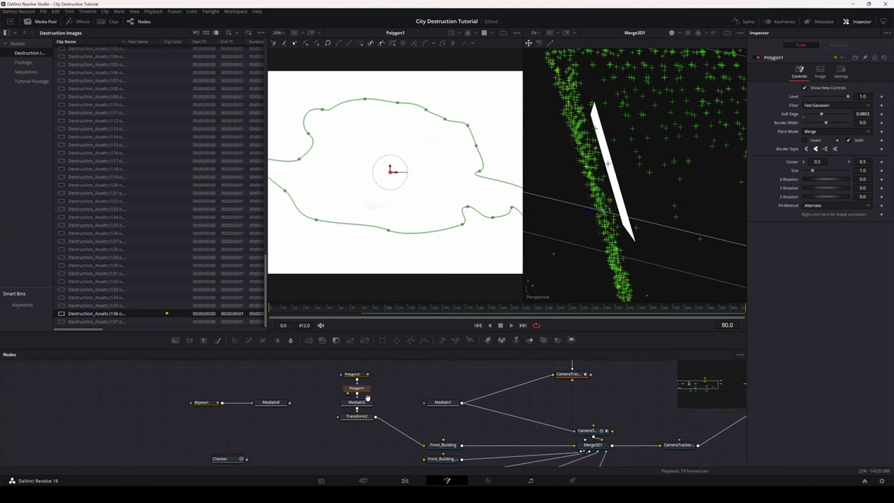
click(810, 132)
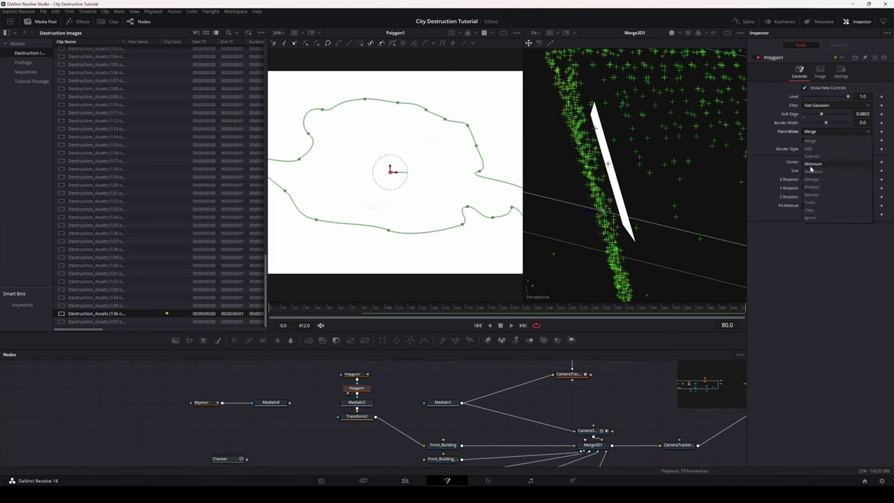
click(812, 164)
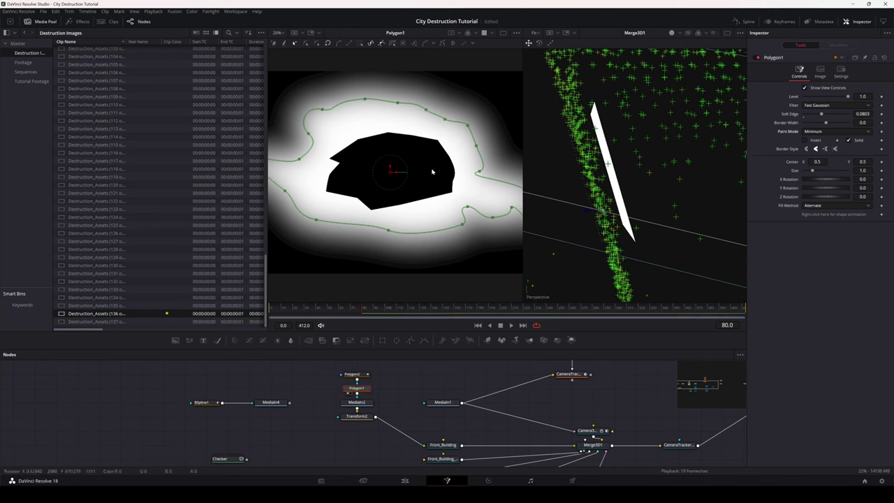
- Set Polygon2's soft edge to about 0.03 and inspect the hole in the front destruction plane in 3D
click(356, 375)
drag(803, 115, 810, 114)
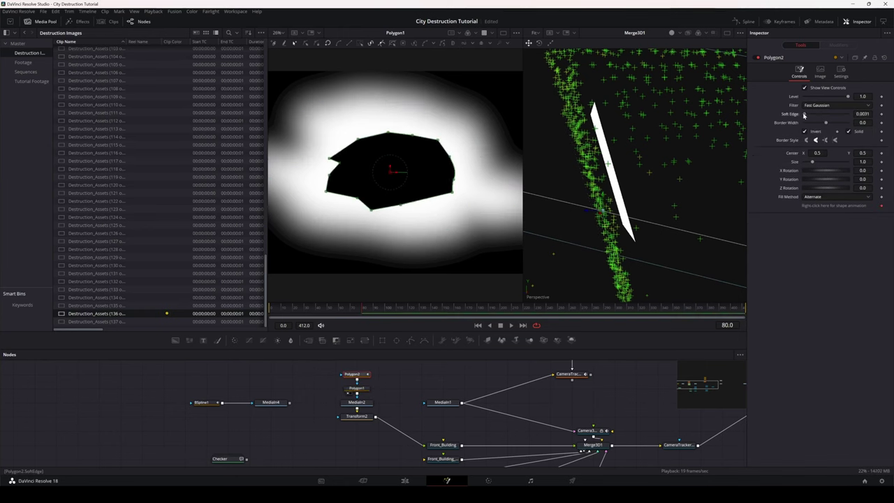
drag(428, 206, 395, 227)
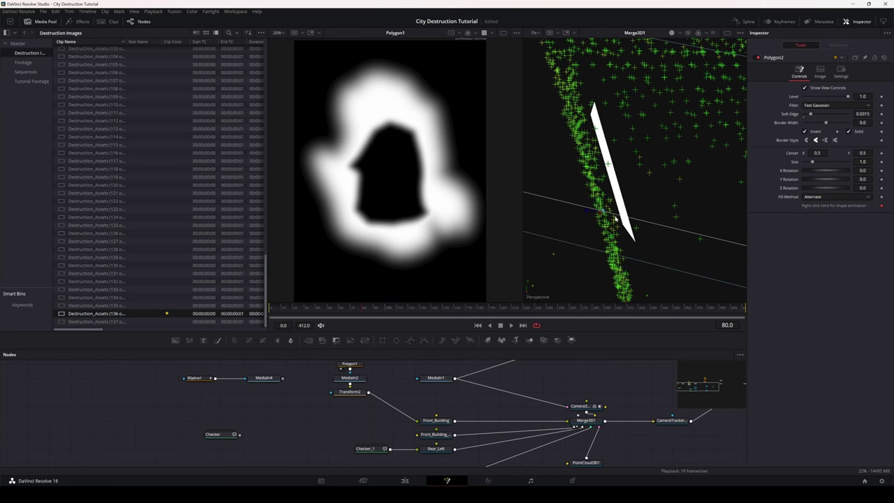
drag(615, 218, 705, 195)
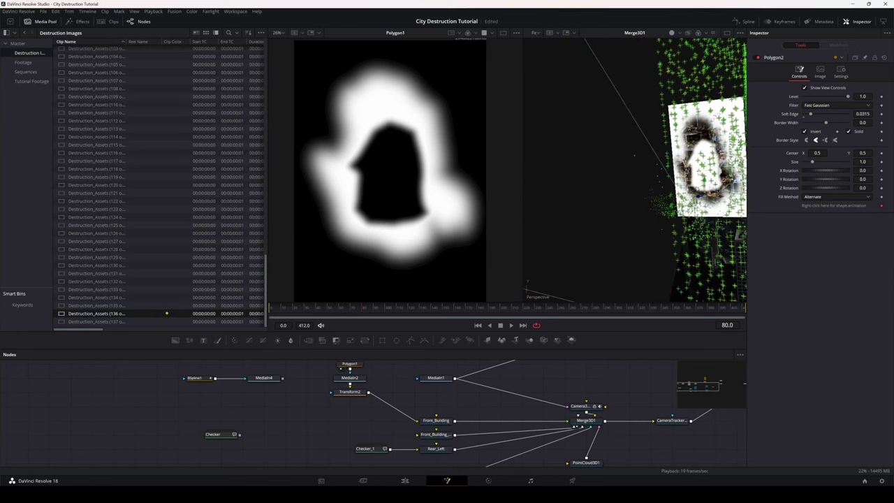
drag(634, 155, 601, 220)
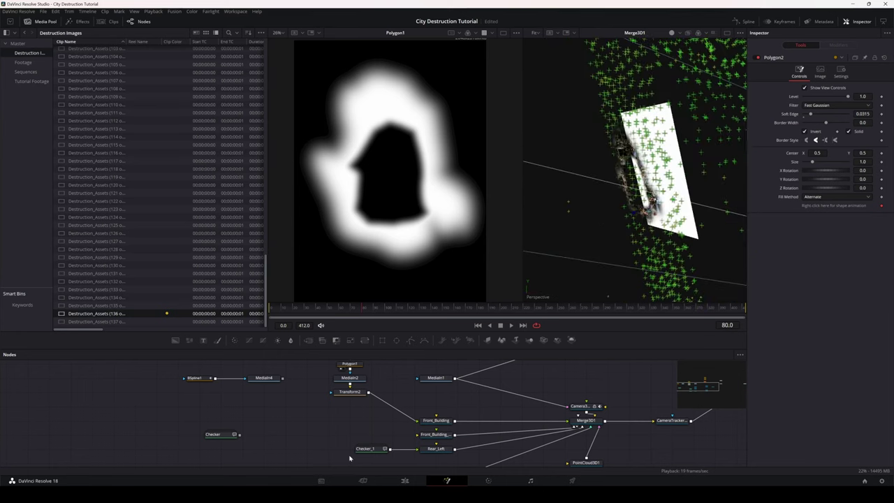
- Move BSpline1 and MediaIn4 closer to the plane nodes and connect MediaIn4 to Front_Building_Inset as its texture
drag(280, 366, 194, 396)
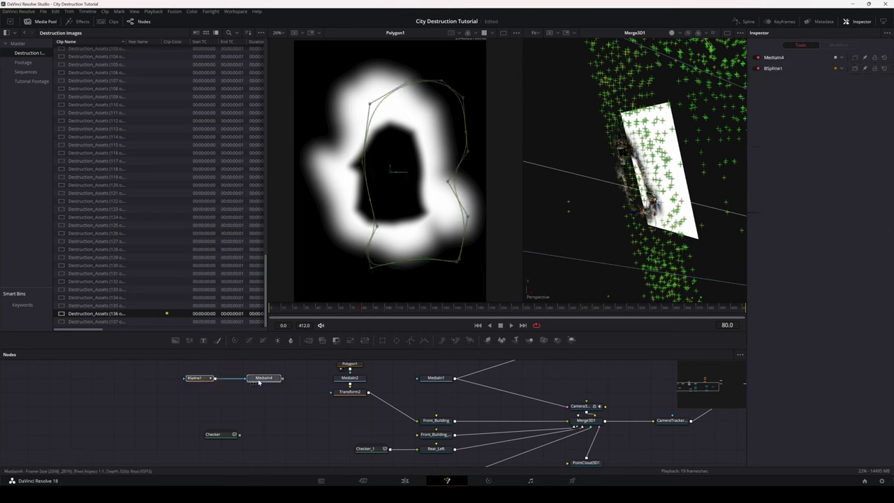
drag(261, 381, 291, 412)
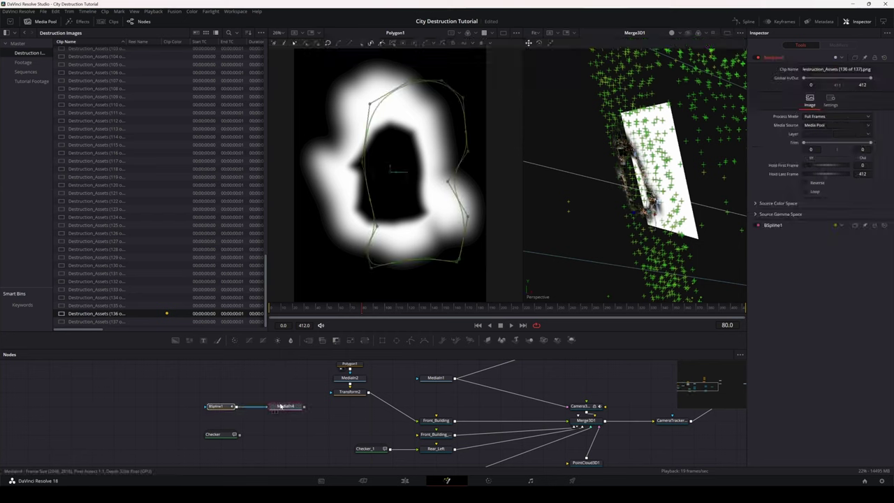
click(290, 413)
key(1)
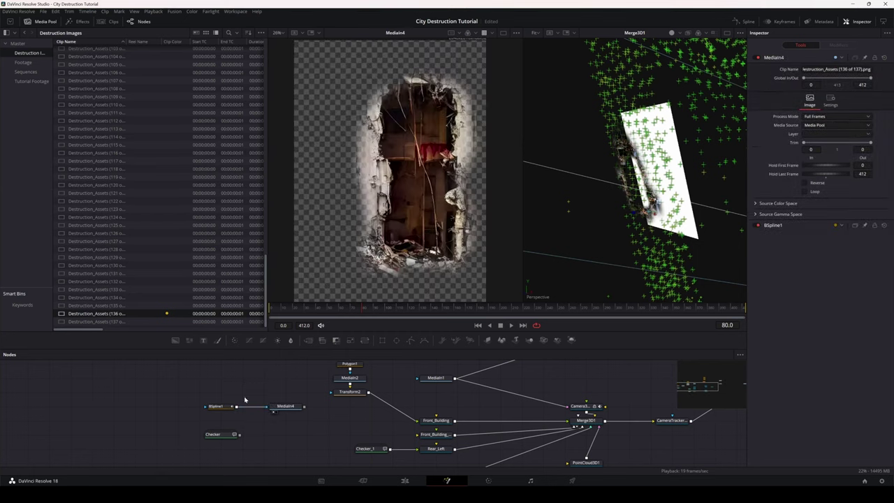
drag(304, 409, 427, 436)
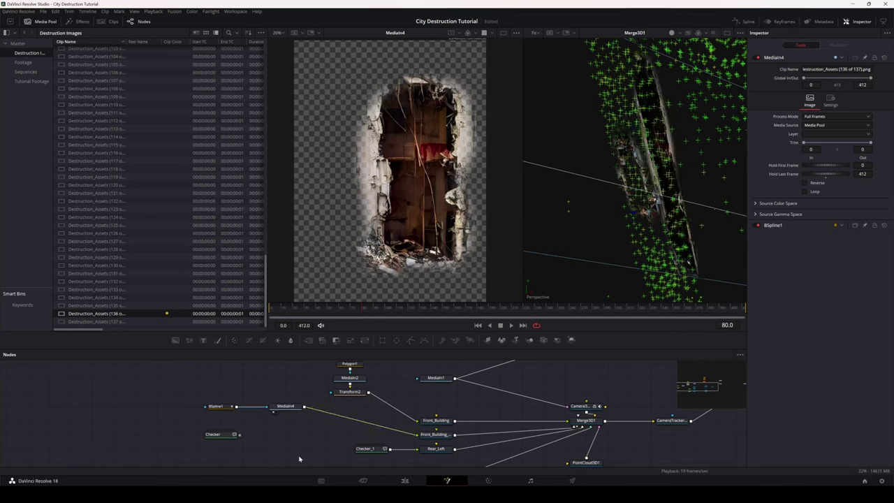
- Insert a Transform between MediaIn4 and Front_Building_Inset and set its aspect to about 0.61
drag(648, 208, 592, 232)
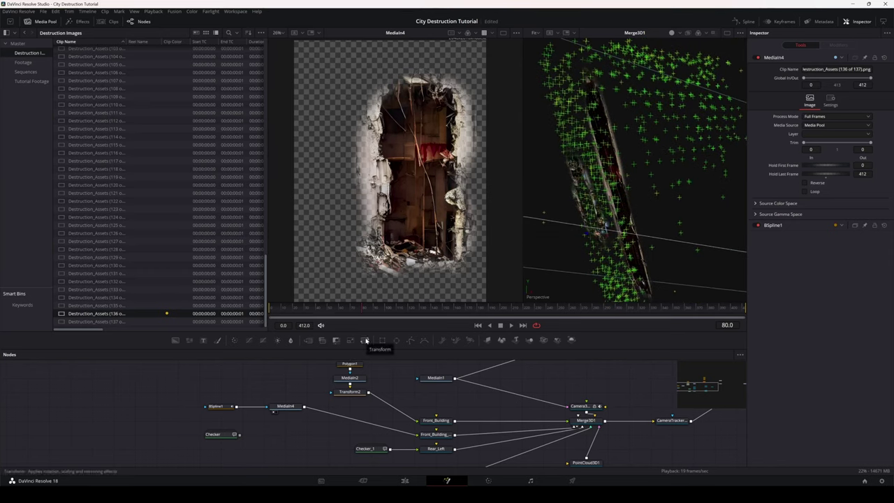
drag(365, 340, 349, 420)
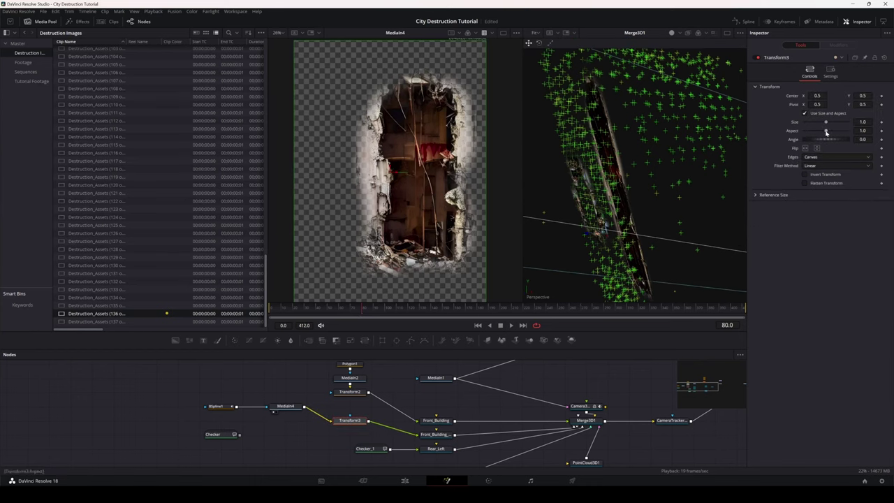
drag(826, 132, 816, 138)
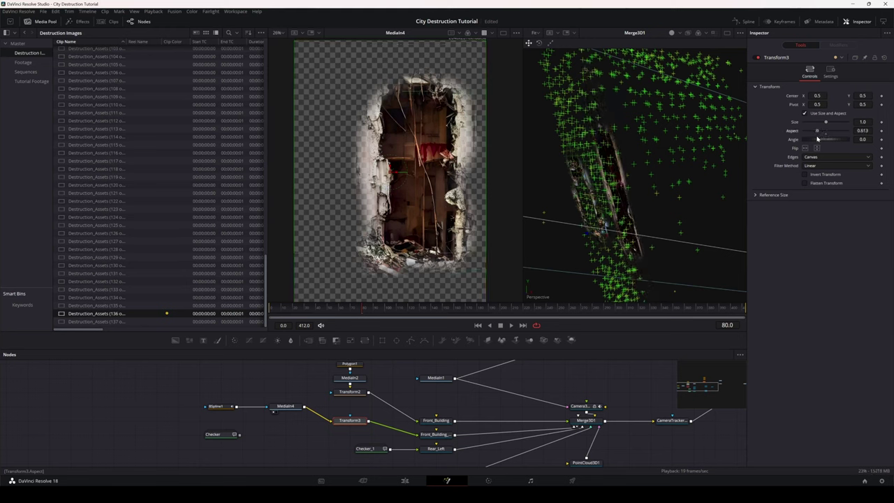
- View the CameraTracker1_Renderer output at the tower's hole and set Transform3's aspect to about 0.35
drag(660, 429, 628, 173)
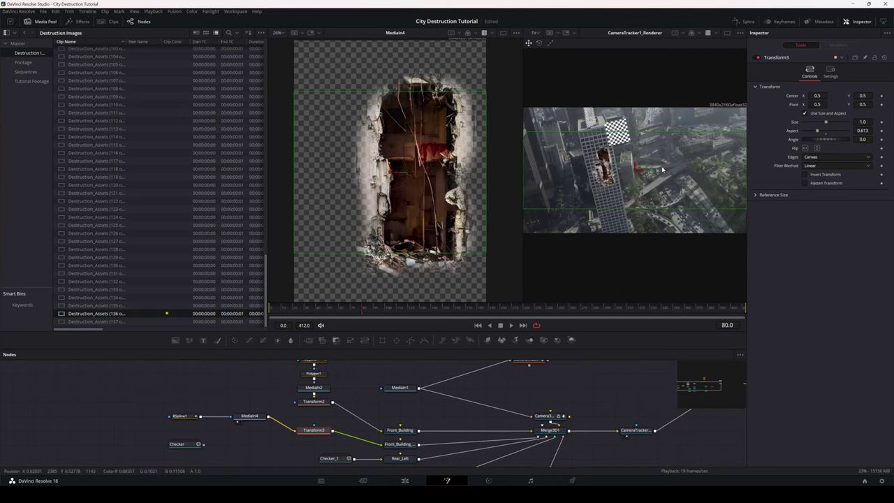
scroll(606, 178, up, 10)
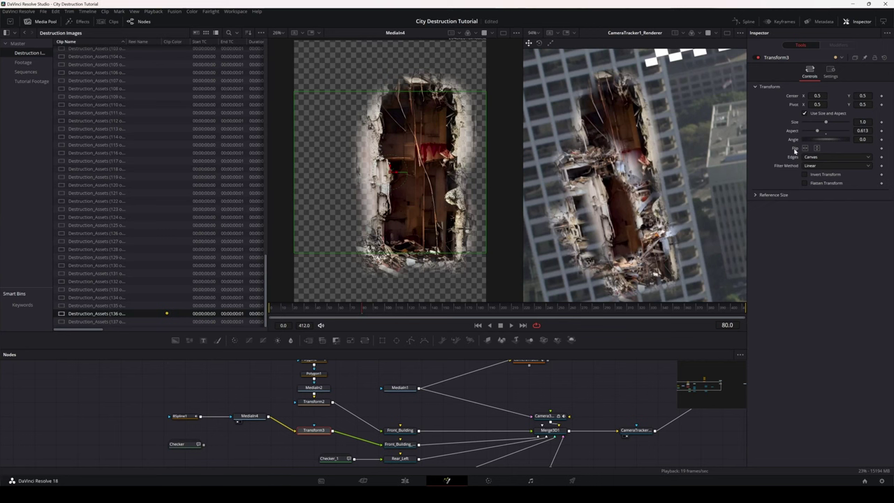
drag(818, 133, 811, 133)
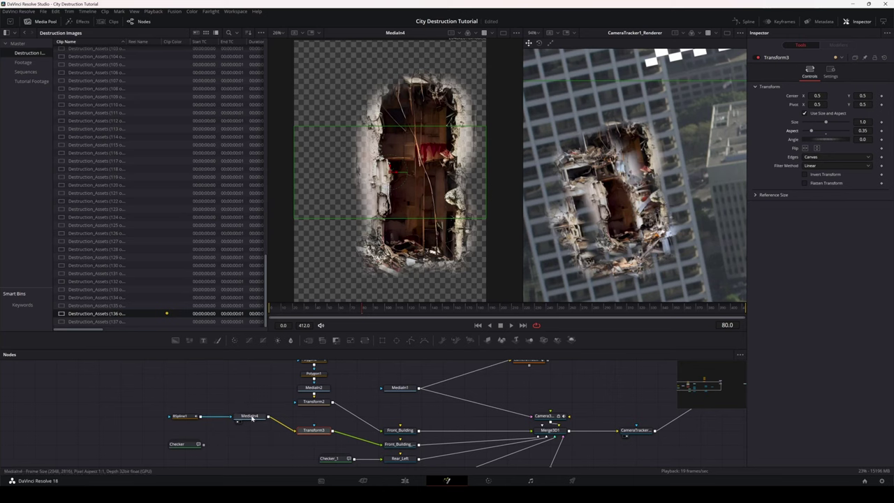
- Insert a Color Corrector between MediaIn4 and Transform3 and tint the inset image red at strength 1.0
drag(259, 393, 172, 431)
drag(246, 417, 203, 417)
click(230, 398)
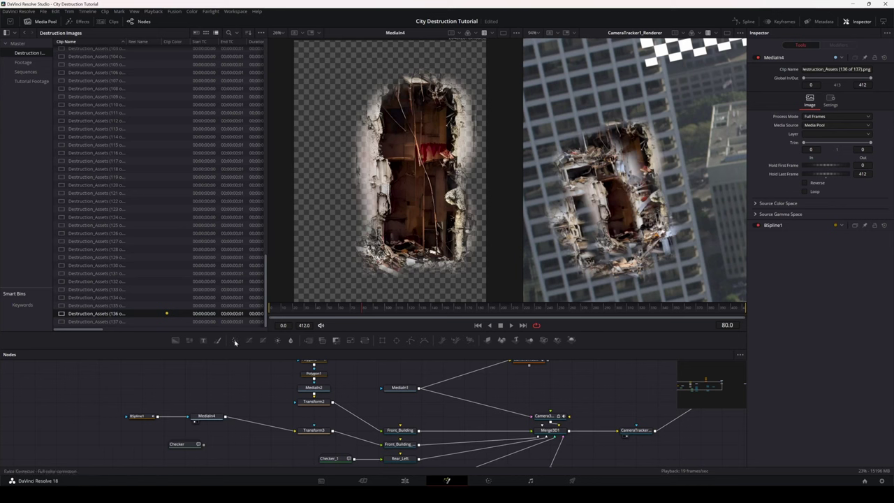
drag(234, 340, 259, 425)
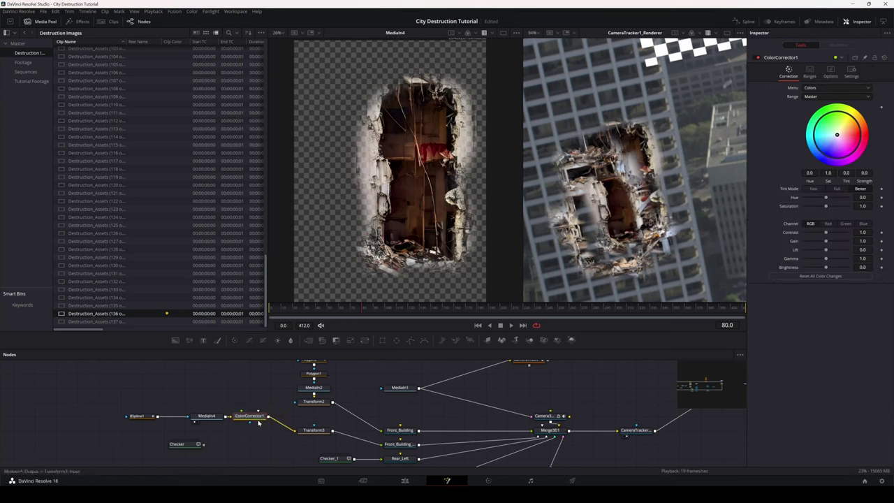
drag(836, 134, 865, 136)
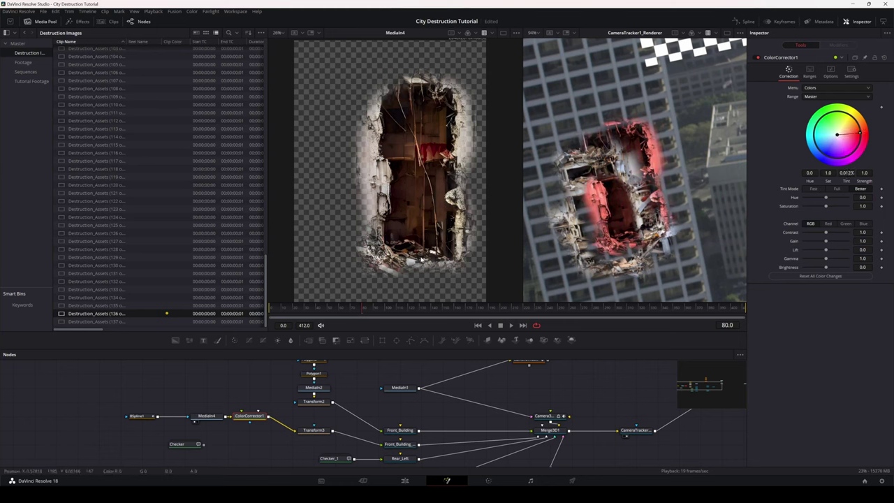
- Fit the red inset behind the hole with Transform3: aspect 0.335, center X 0.359 and center Y 0.463
click(313, 430)
drag(811, 132, 811, 133)
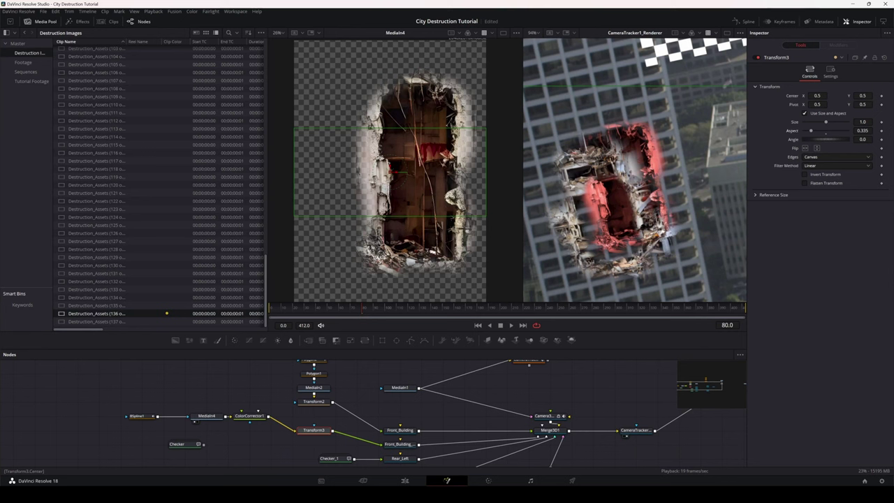
drag(820, 97, 794, 98)
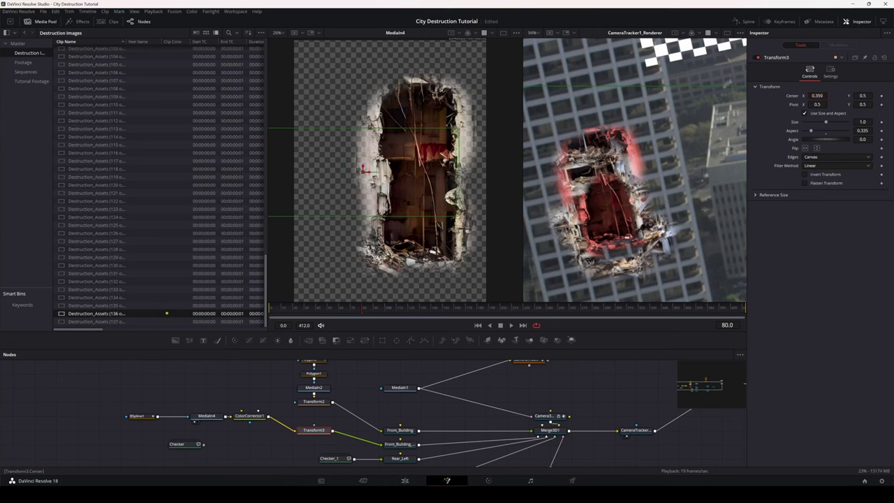
drag(863, 95, 859, 96)
drag(604, 201, 604, 211)
drag(863, 95, 866, 96)
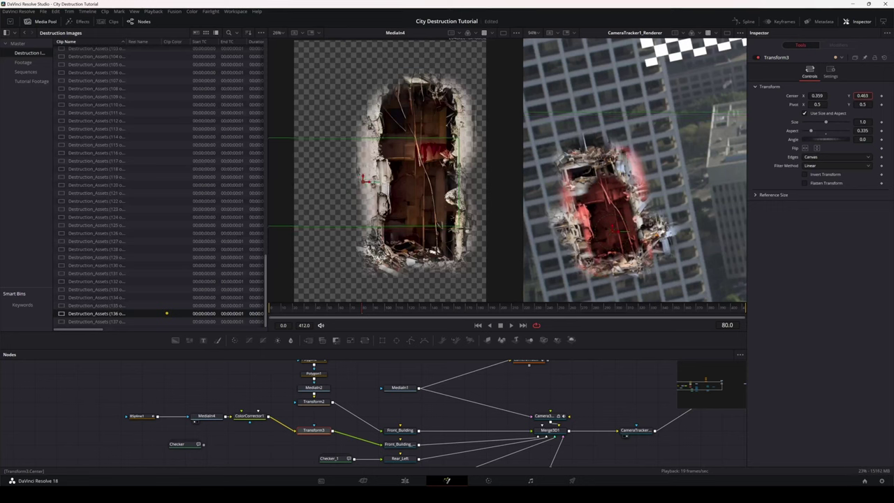
drag(604, 209, 604, 208)
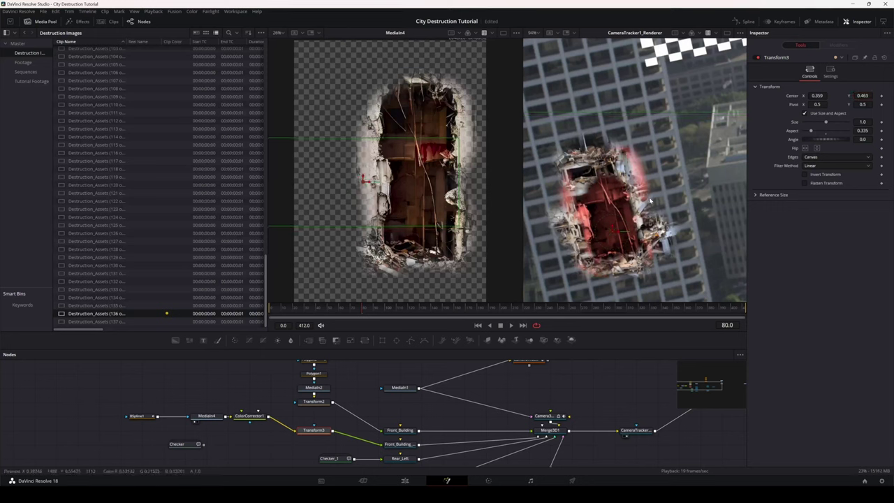
- View MediaIn2 and reshape Polygon1's outline outward around the rubble to cover the exposed edges of the inset
scroll(352, 396, up, 1)
click(311, 381)
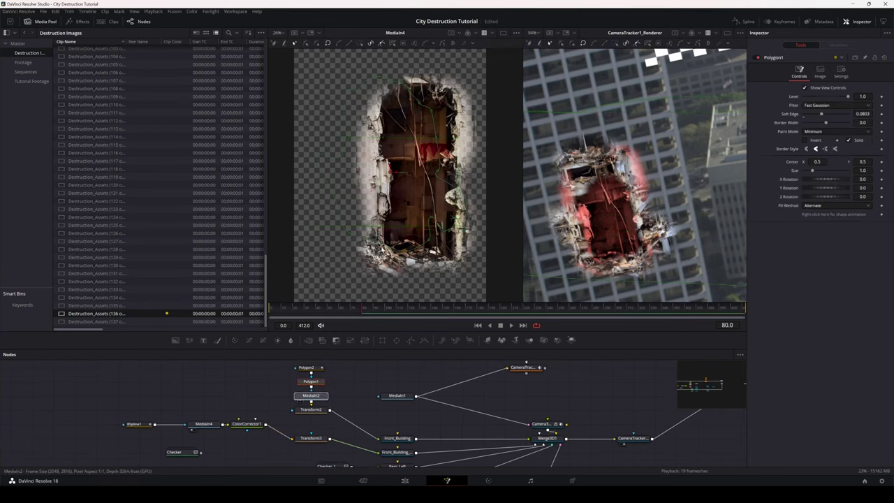
drag(311, 396, 395, 175)
click(440, 173)
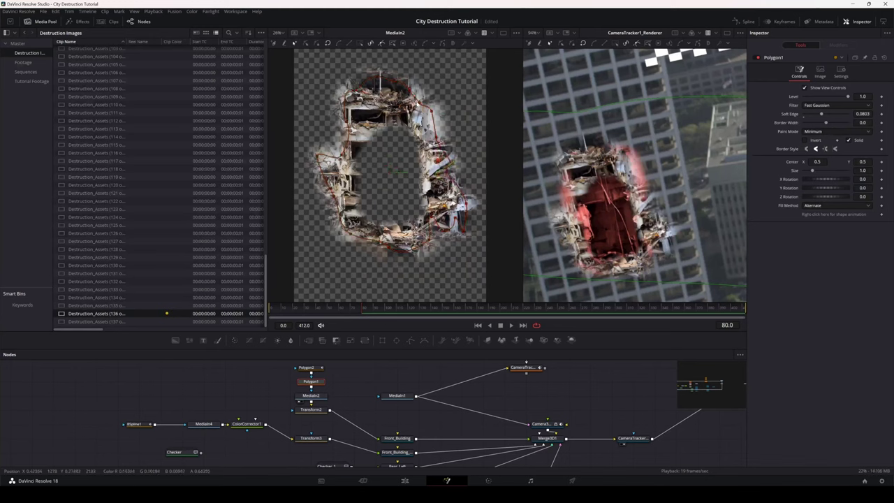
drag(421, 104, 443, 135)
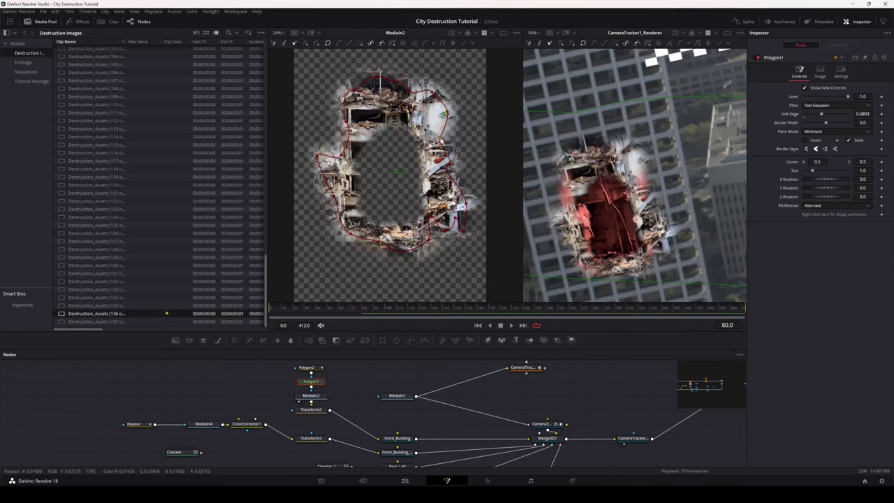
drag(343, 157, 333, 115)
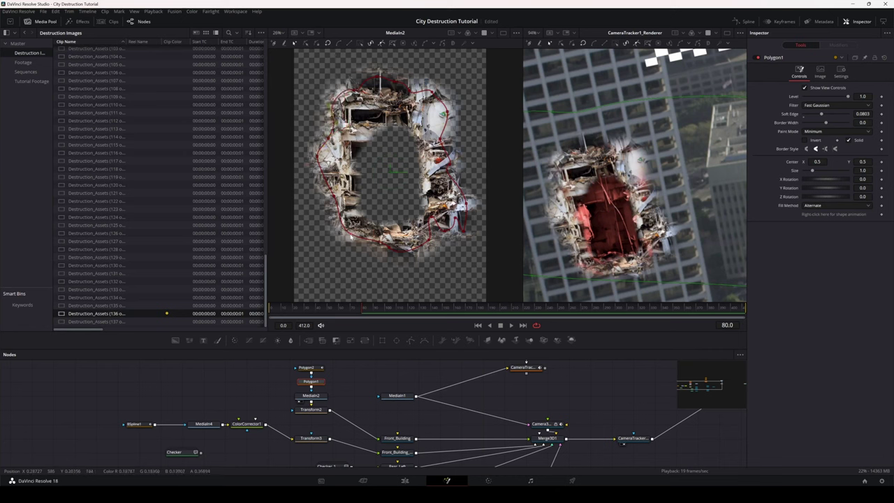
drag(351, 237, 397, 261)
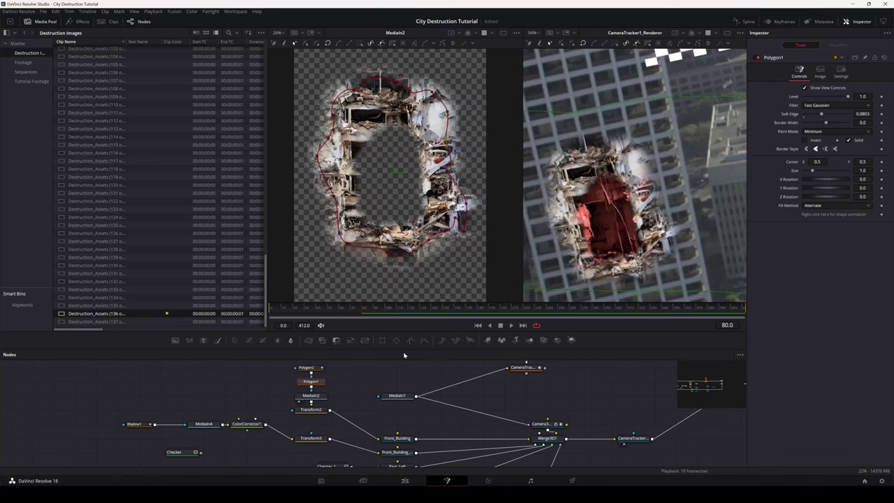
- Bypass ColorCorrector1 and show the rendered composite in a single enlarged viewer
click(244, 425)
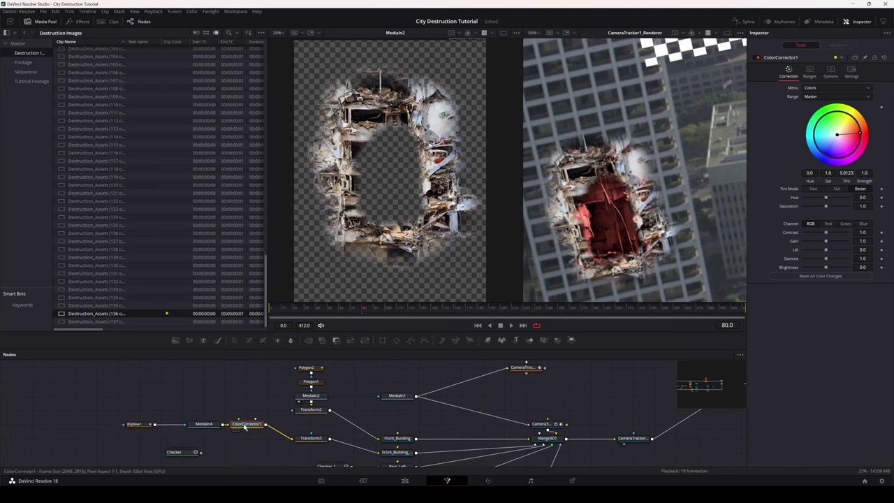
key(ctrl+p)
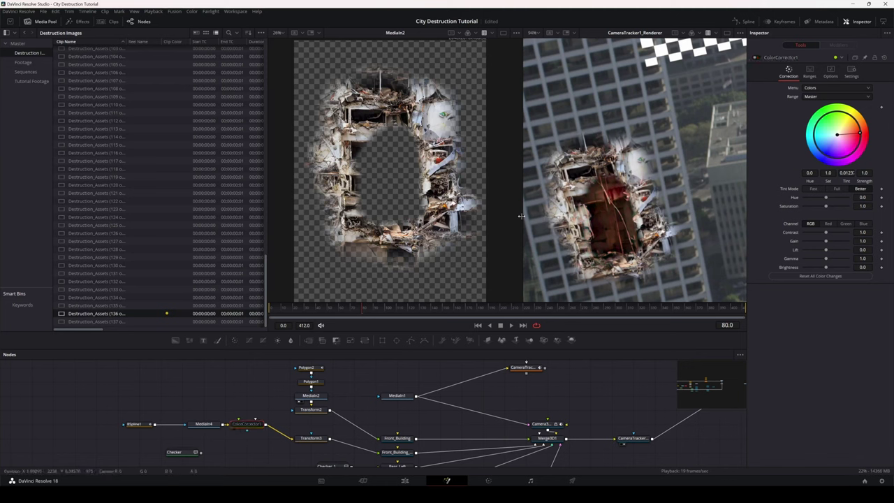
click(725, 34)
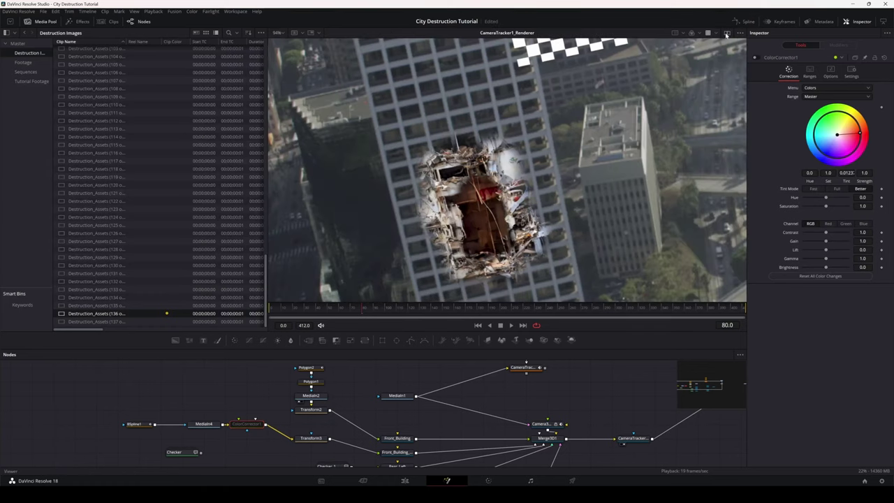
- Play the shot from the first frame to check the hole's tracking and depth against the tower
drag(317, 312, 269, 311)
scroll(538, 145, down, 3)
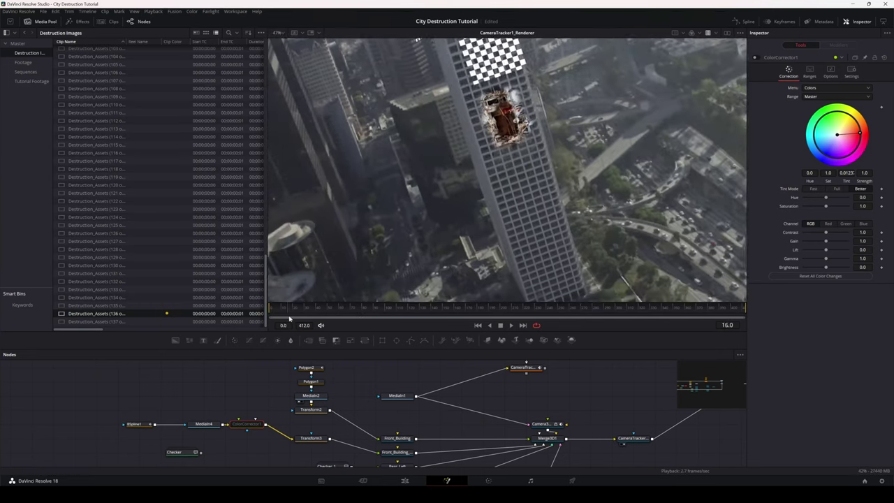
click(476, 325)
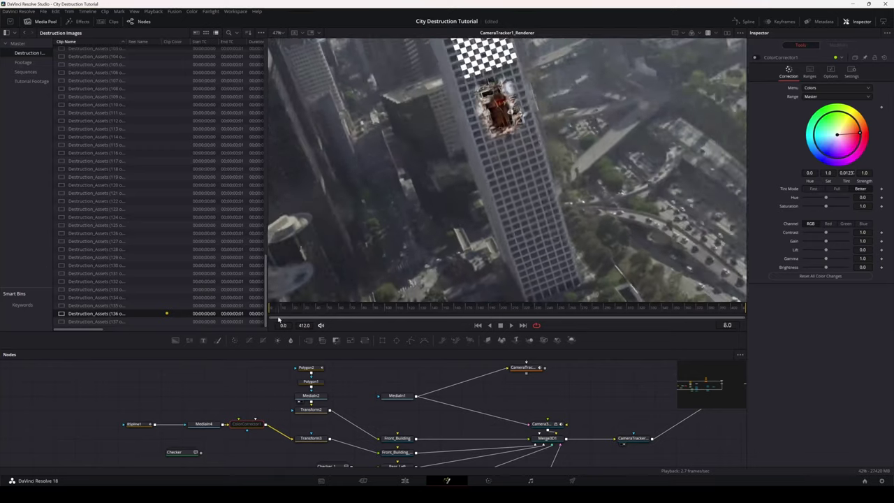
click(511, 326)
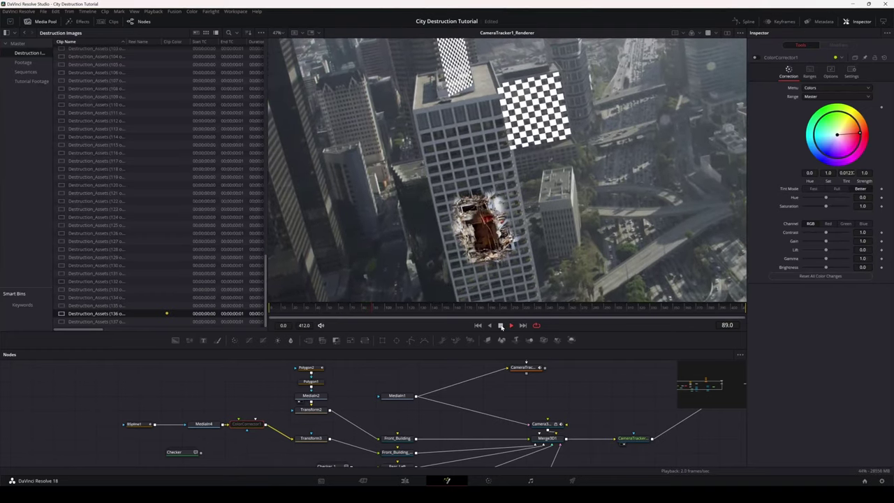
click(500, 325)
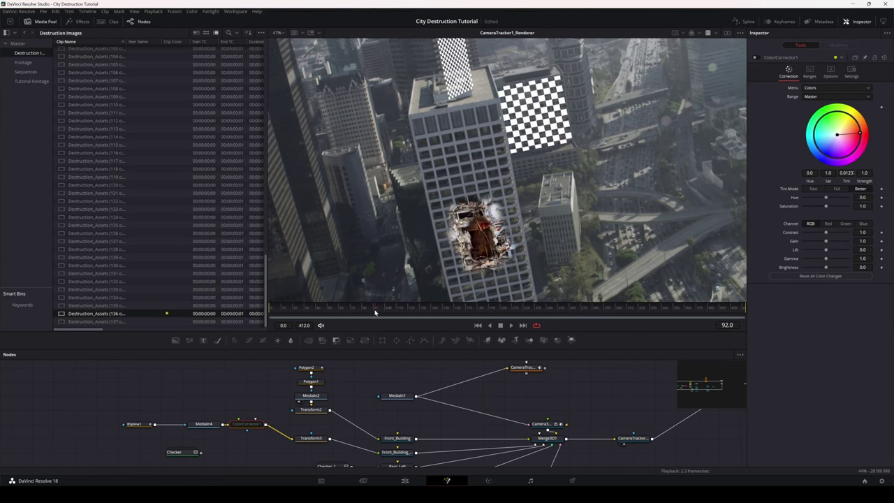
drag(375, 312, 263, 311)
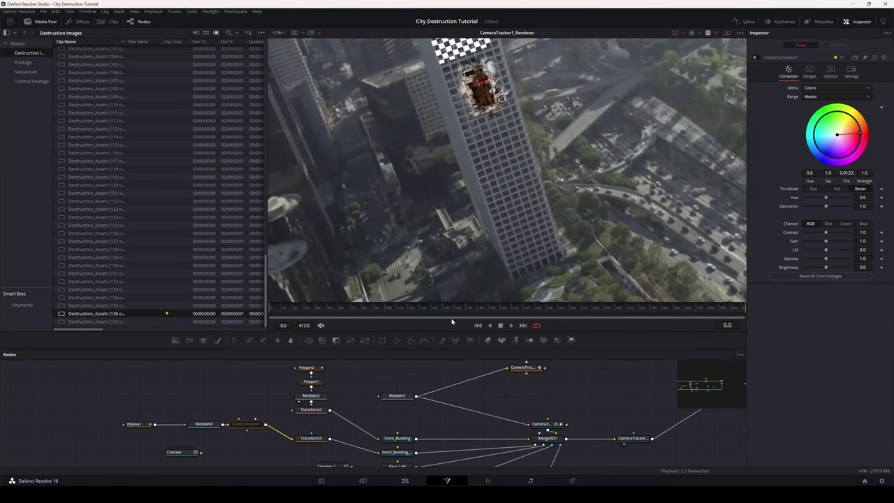
click(509, 326)
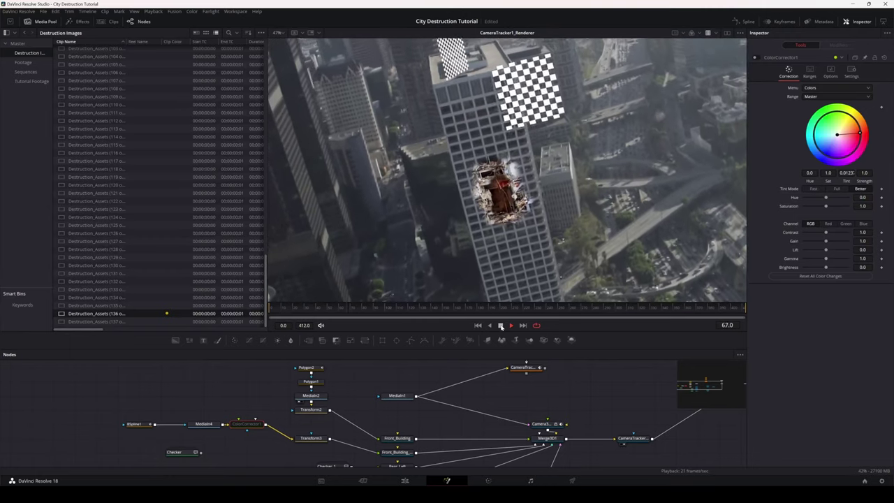
click(501, 327)
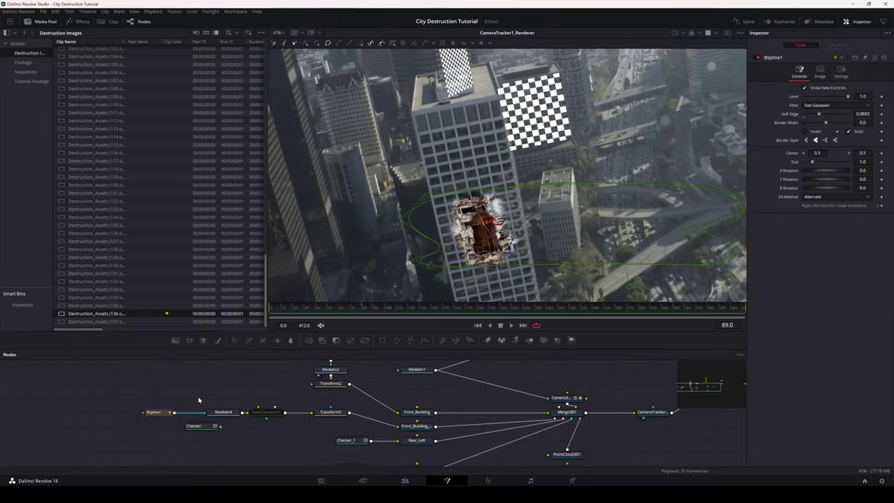
- Browse the destruction images as thumbnails, add Destruction_Assets (137 of 137).png to the composition, and examine its collapsed floors
click(252, 448)
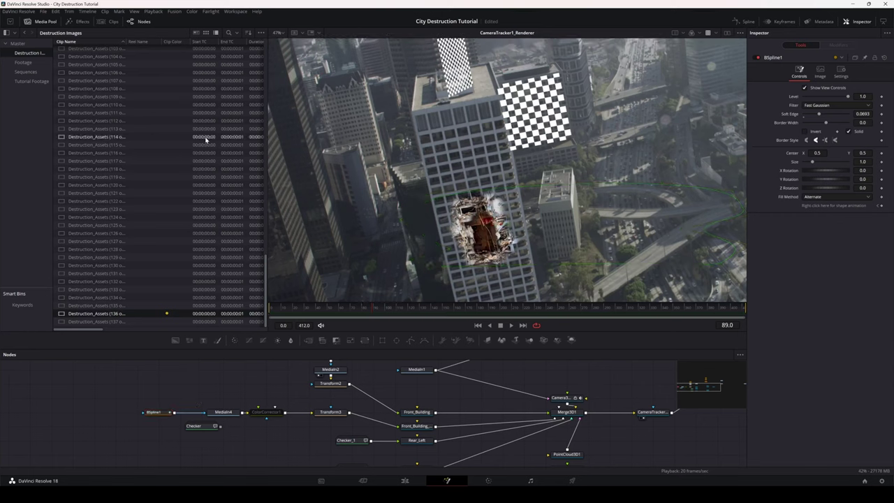
click(205, 33)
scroll(194, 148, up, 8)
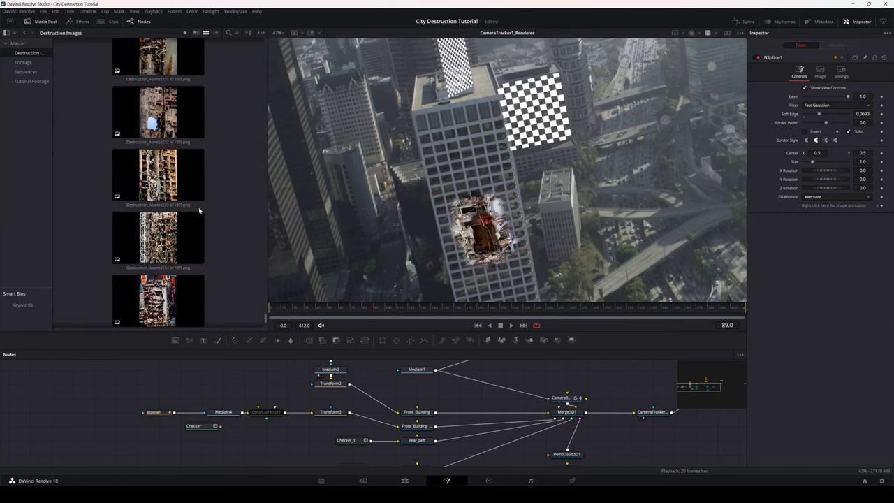
scroll(199, 210, down, 9)
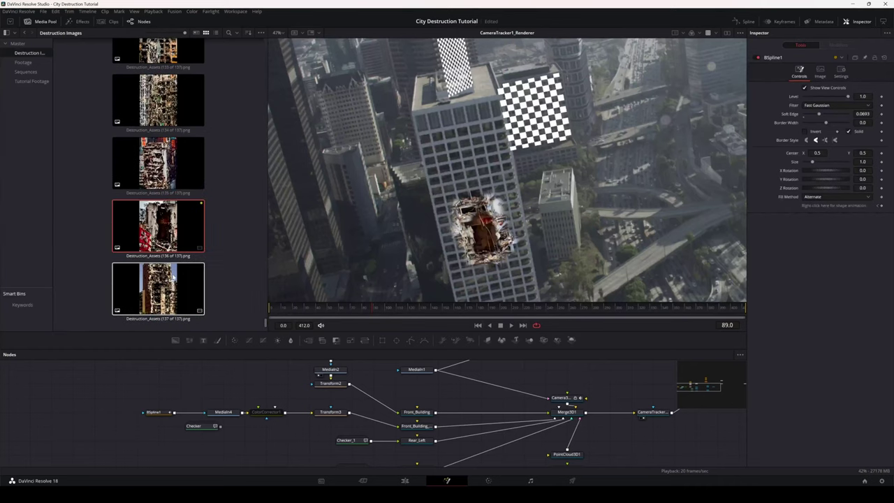
drag(152, 297, 381, 239)
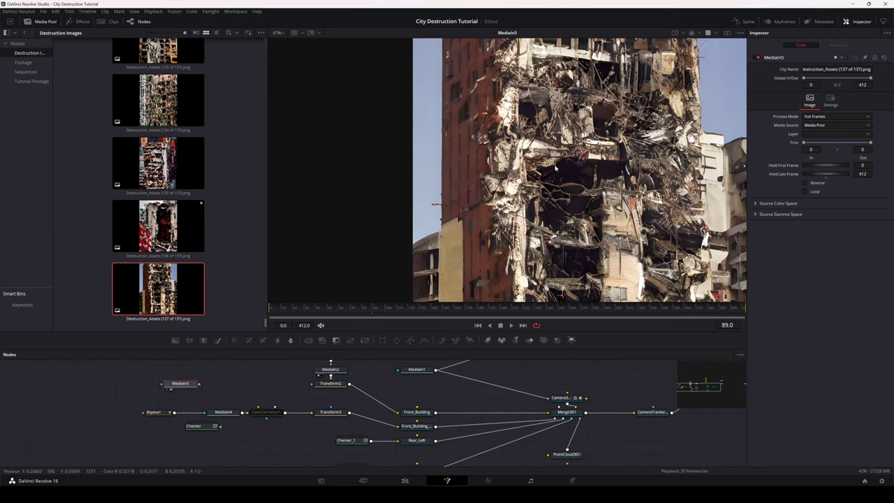
drag(566, 158, 488, 130)
drag(512, 177, 499, 155)
drag(561, 155, 511, 291)
drag(519, 230, 521, 227)
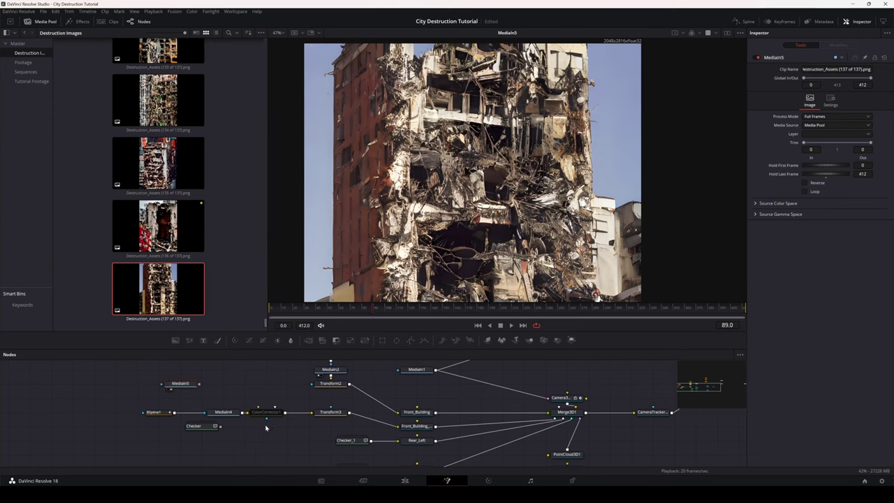
- Duplicate the Front_Building_Inset plane, connect the copy to Merge3D1, and view the merged 3D scene
click(421, 413)
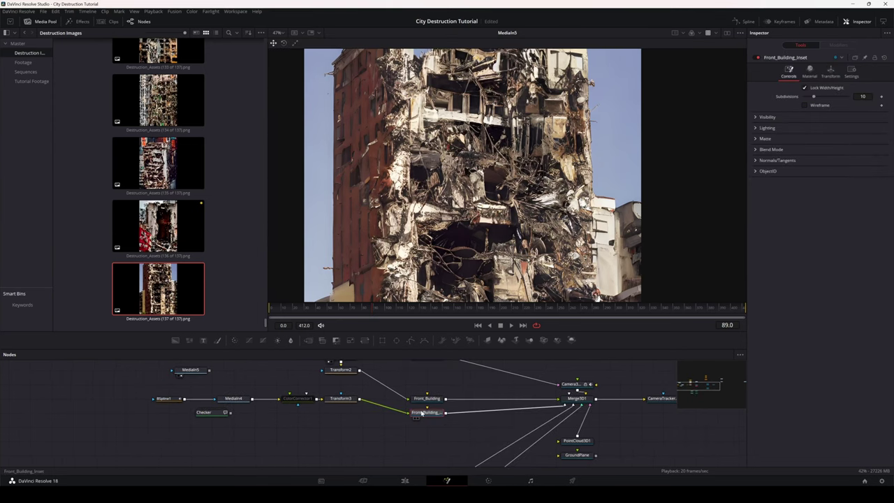
key(ctrl+c)
key(ctrl+v)
drag(422, 432, 577, 398)
drag(577, 398, 564, 216)
- From a side view of the planes, shift the original Front_Building_Inset slightly along its depth axis
right_click(564, 210)
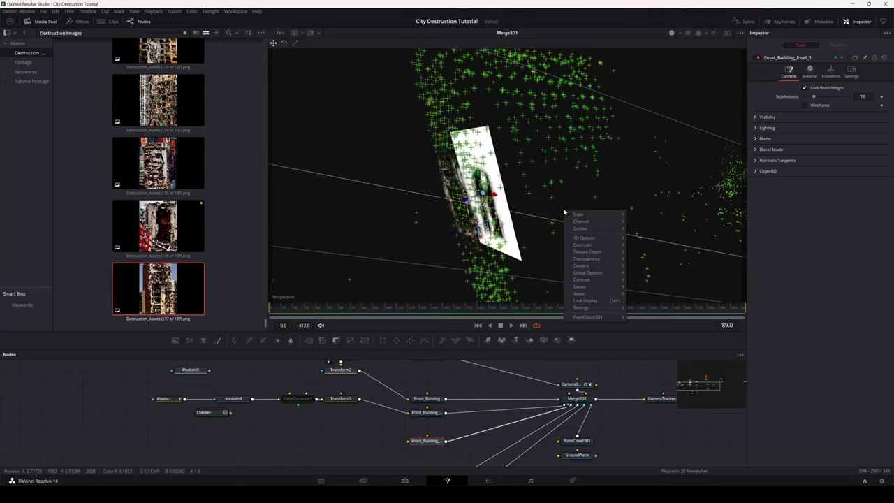
click(582, 151)
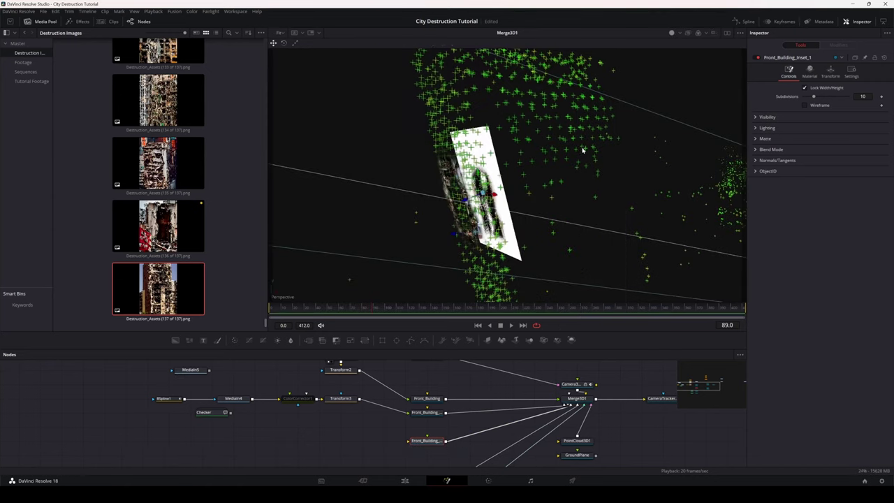
drag(617, 193, 584, 193)
click(421, 412)
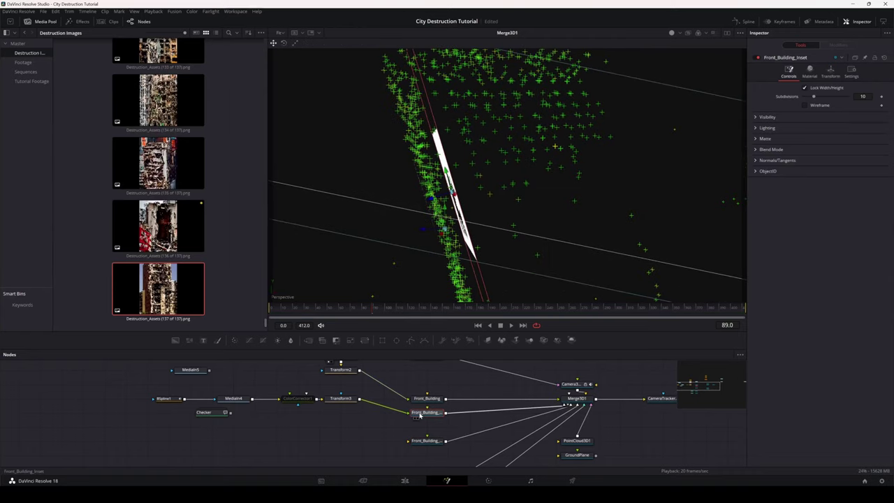
drag(430, 200, 435, 202)
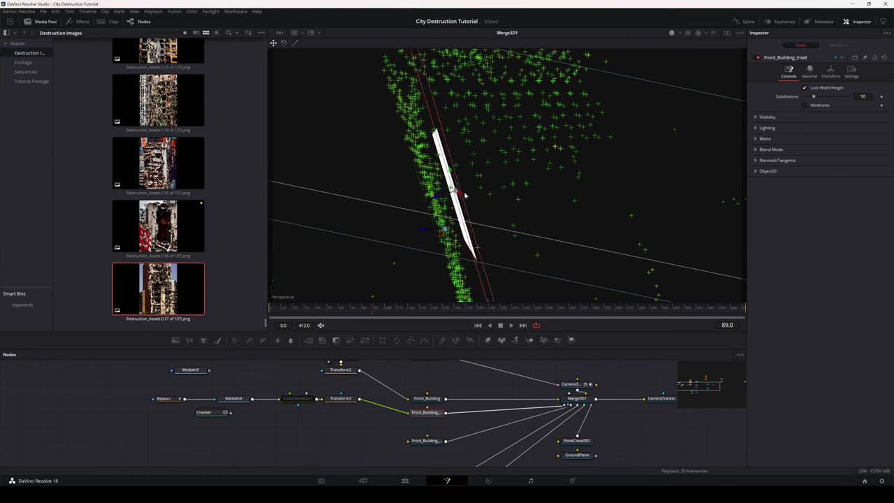
- Move the duplicate plane Front_Building_Inset_1 slightly along its depth axis, toward the building's tracking points
click(426, 441)
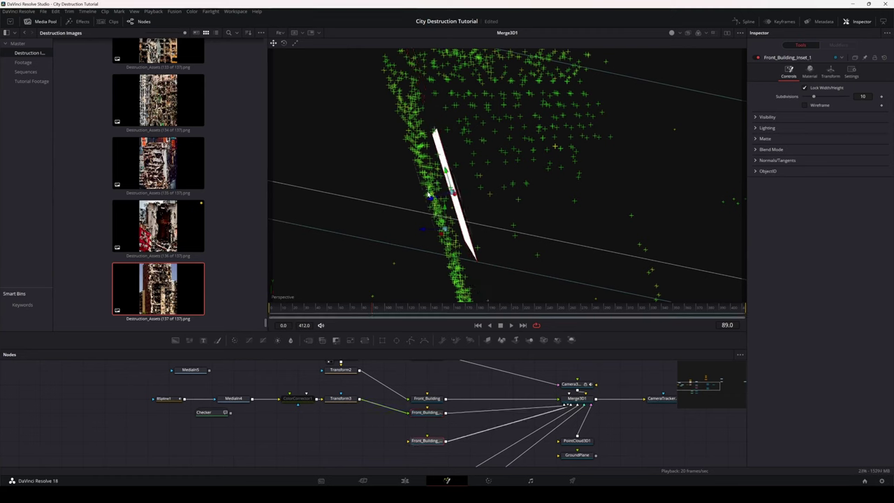
drag(429, 197, 423, 201)
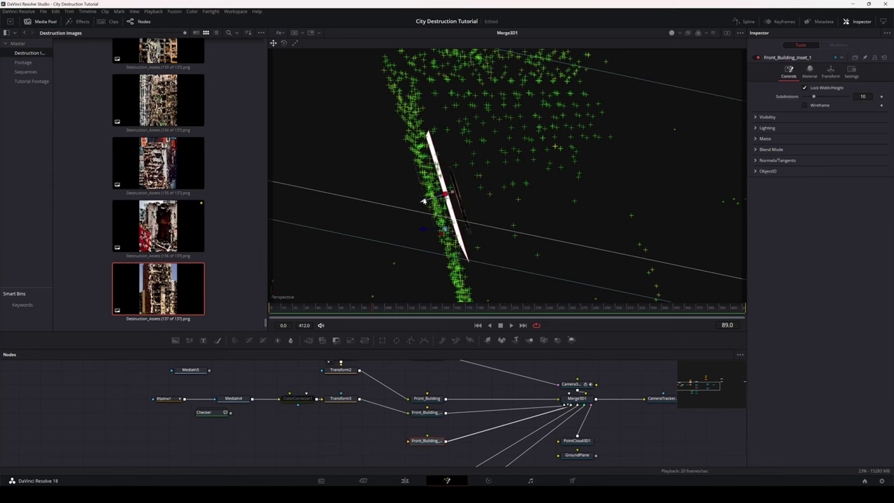
- Duplicate the Polygon1 and Polygon2 masks, connect the copies to MediaIn5 as its mask, and view the masked image
drag(194, 372, 364, 459)
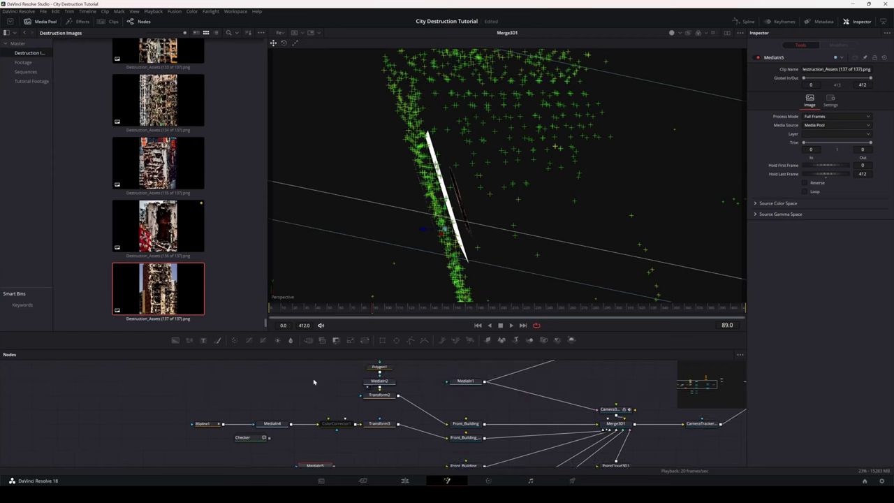
drag(313, 381, 291, 414)
drag(327, 378, 381, 396)
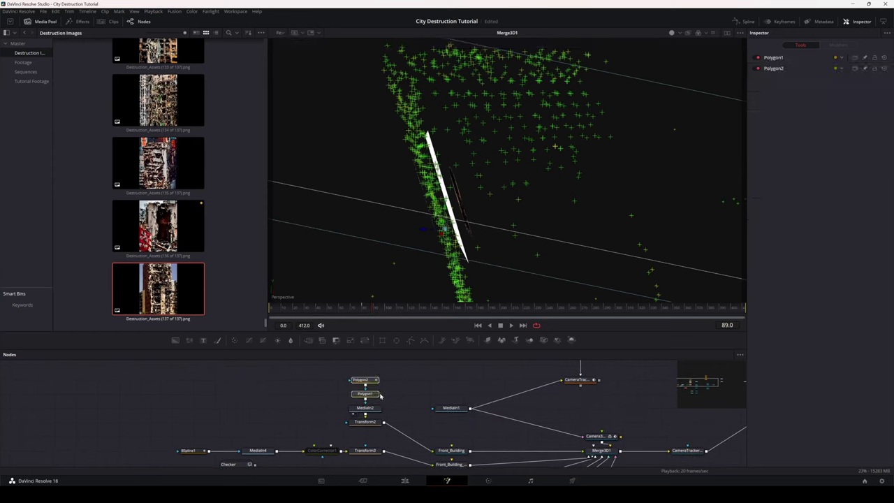
scroll(336, 421, down, 3)
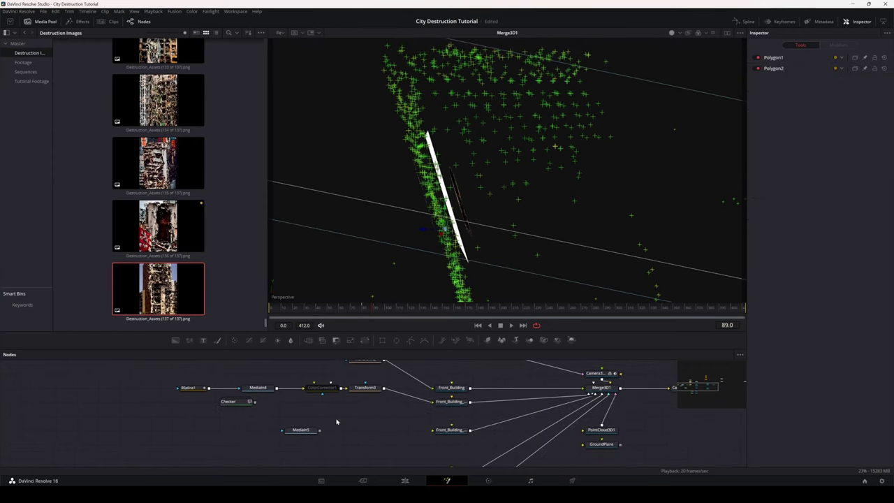
key(ctrl+v)
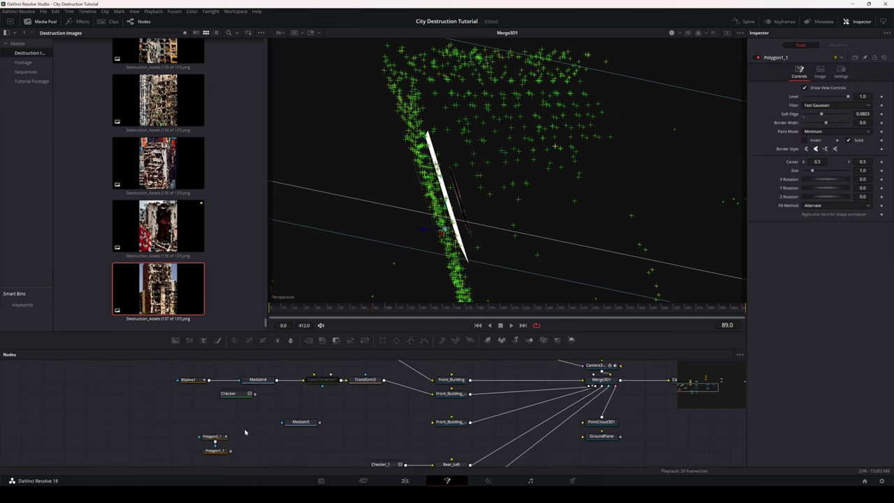
click(291, 443)
drag(232, 453, 285, 440)
key(1)
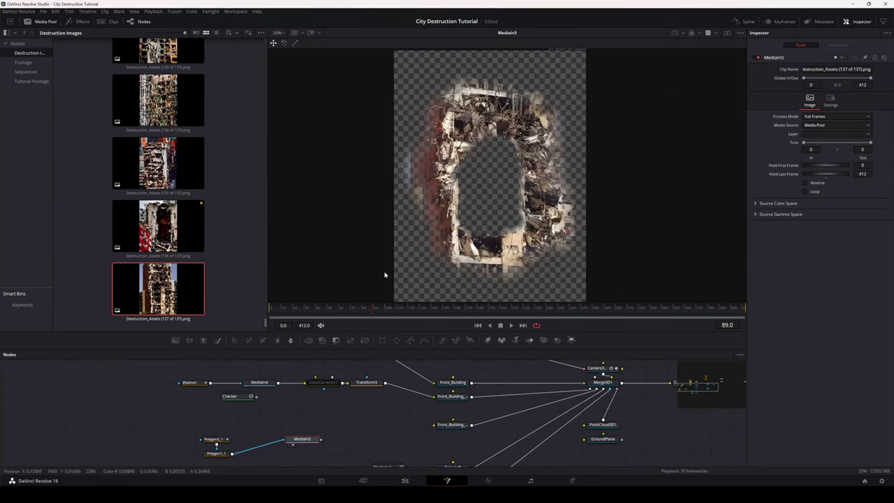
- Reshape the outer Polygon1_1 mask around MediaIn5, pulling its edges inward to tighten the debris ring around the hole
click(215, 440)
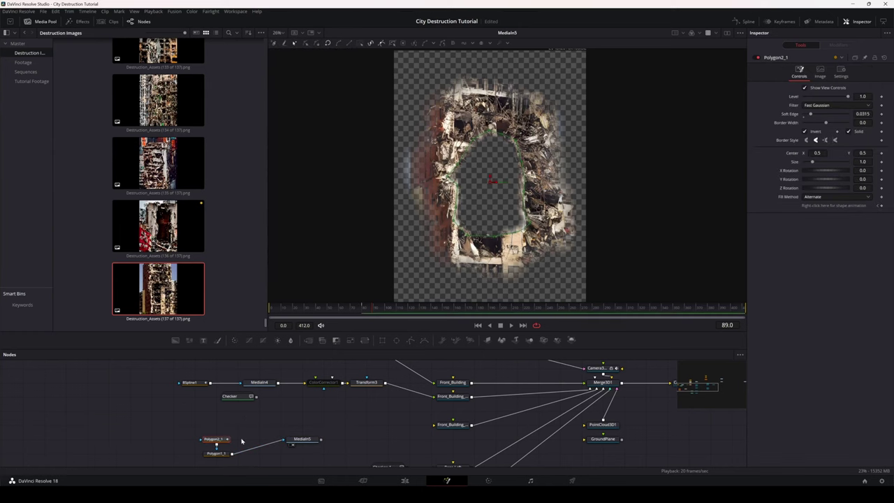
click(224, 454)
drag(419, 168, 440, 168)
click(434, 206)
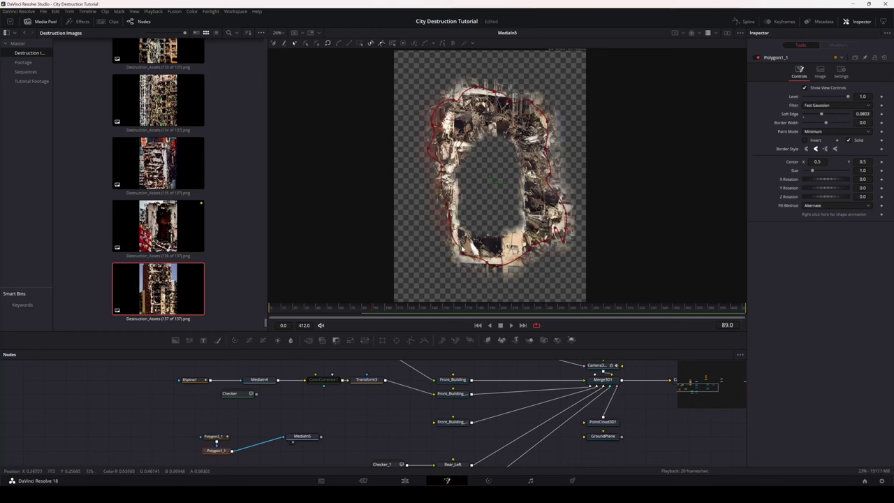
drag(486, 264, 519, 261)
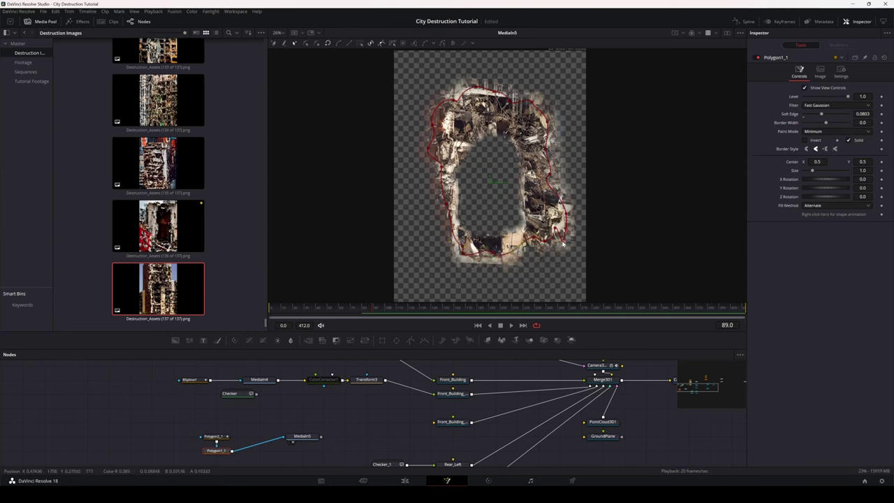
mouse_move(563, 243)
mouse_down()
mouse_move(555, 219)
mouse_move(542, 226)
mouse_up()
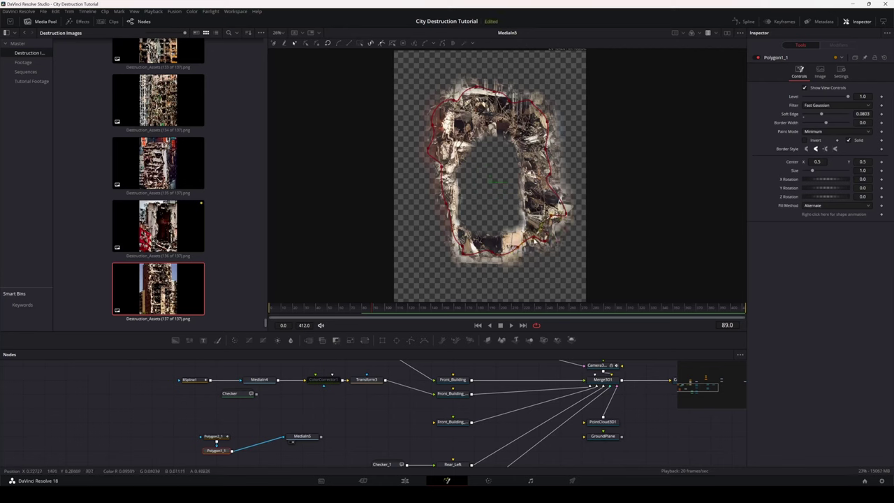
drag(565, 213, 544, 201)
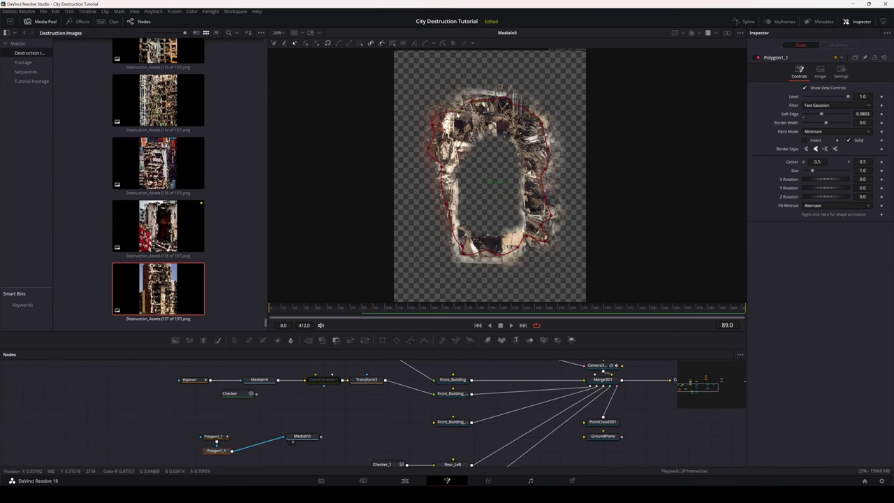
drag(434, 126, 431, 151)
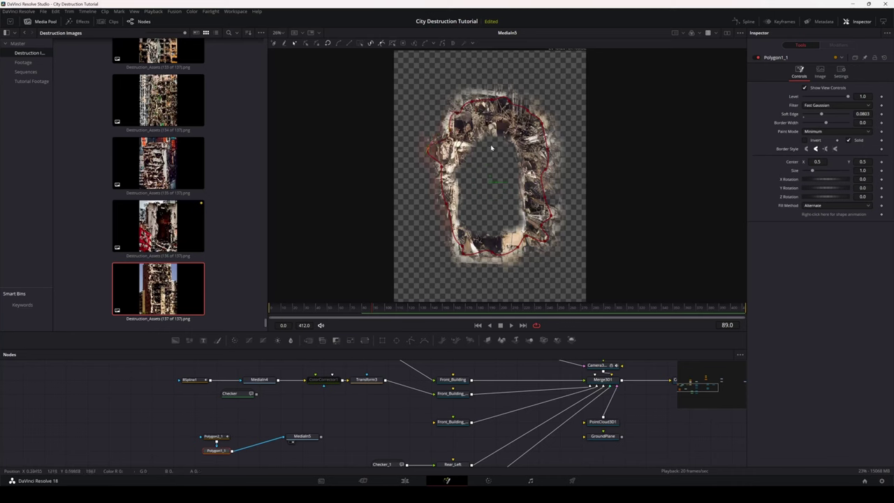
- View the Merge3D1 scene and connect the masked MediaIn5 image to the Front_Building_Inset_1 plane
drag(355, 422, 341, 424)
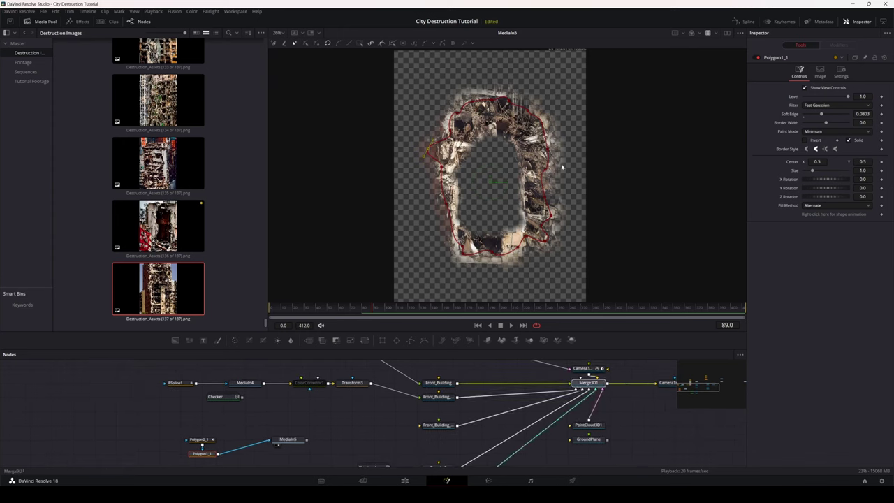
drag(590, 382, 526, 205)
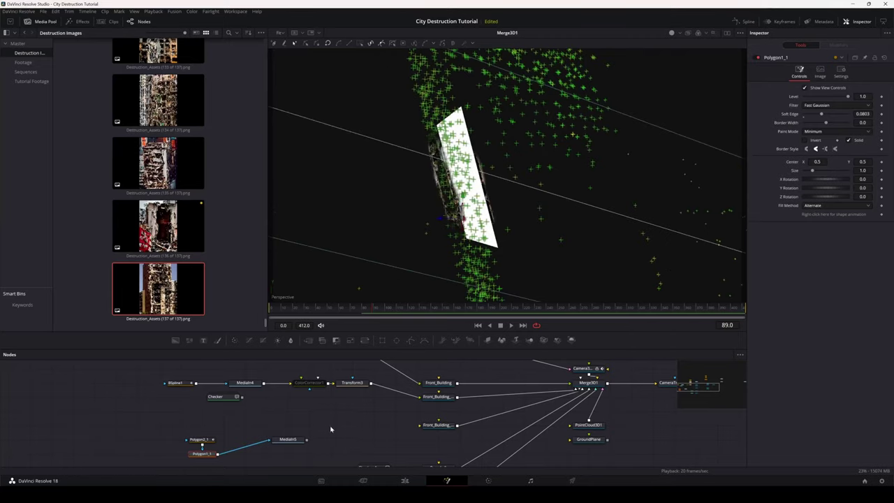
drag(308, 443, 429, 427)
- Rename the Front_Building_Inset_1 plane to Front_Building_Inset_3
right_click(426, 428)
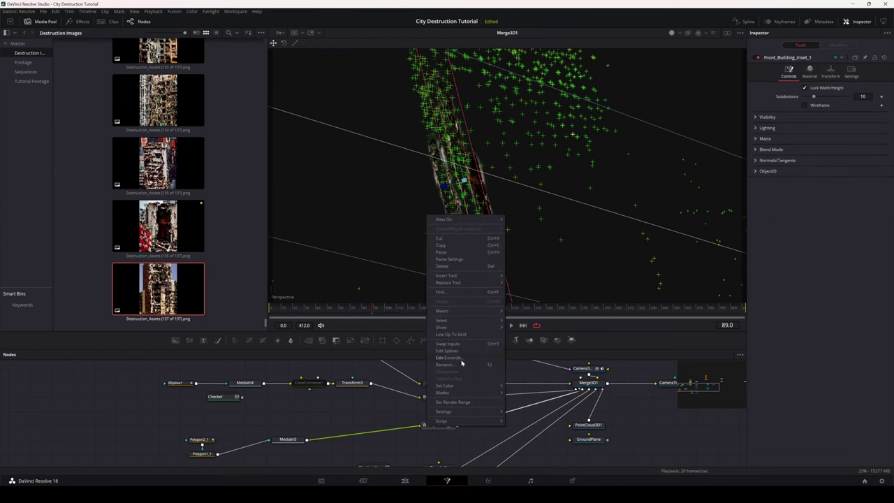
click(461, 366)
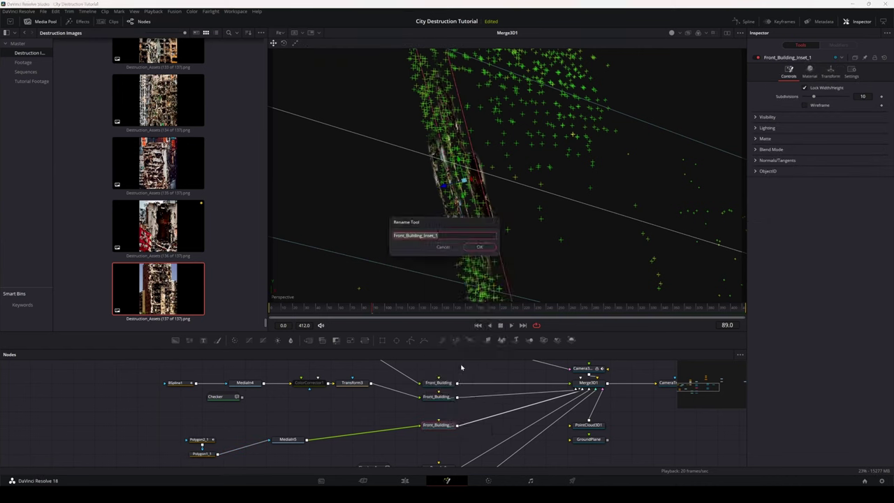
key(Right)
key(Return)
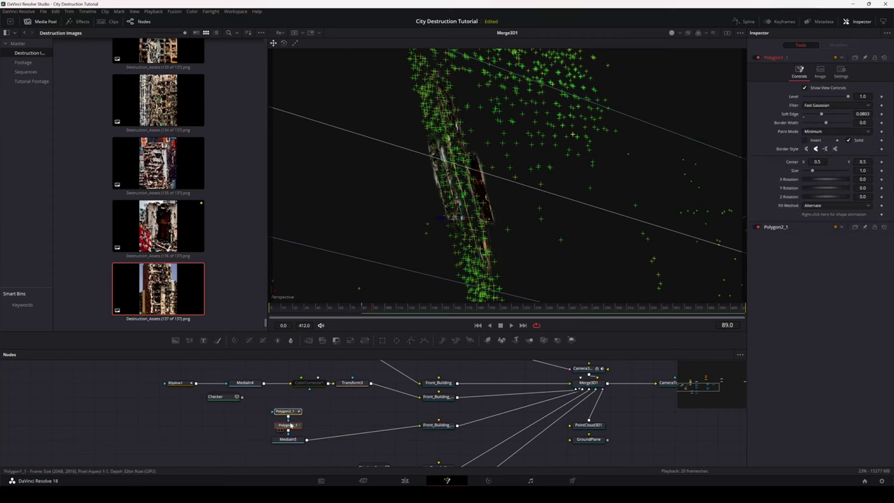
click(435, 426)
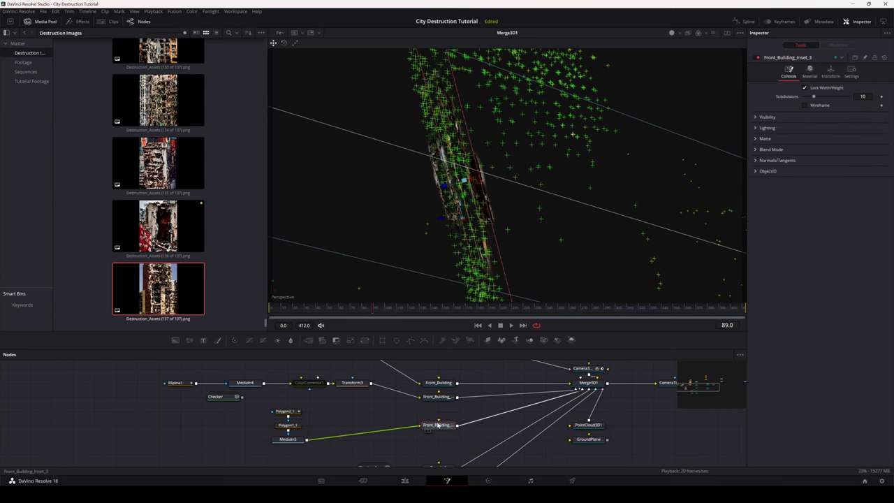
- View the CameraTracker1_Renderer output, examine the new inset around the tower's hole, and inspect Transform3's settings
drag(646, 410, 584, 422)
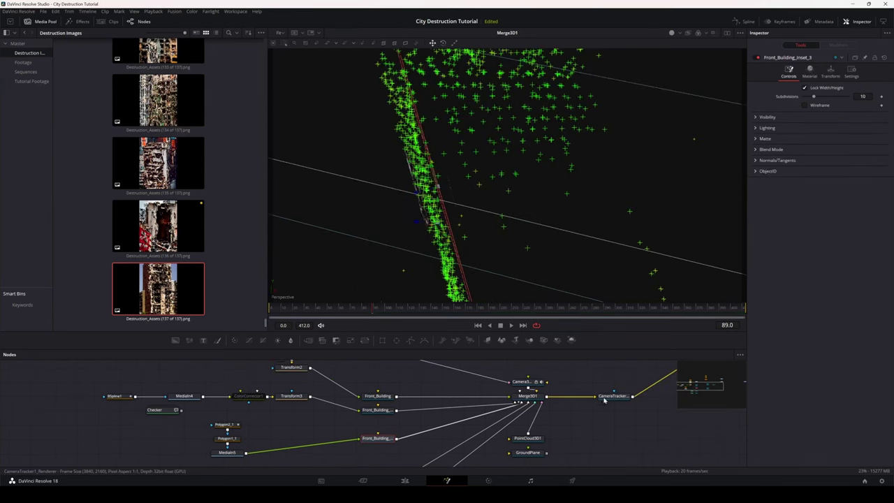
click(604, 401)
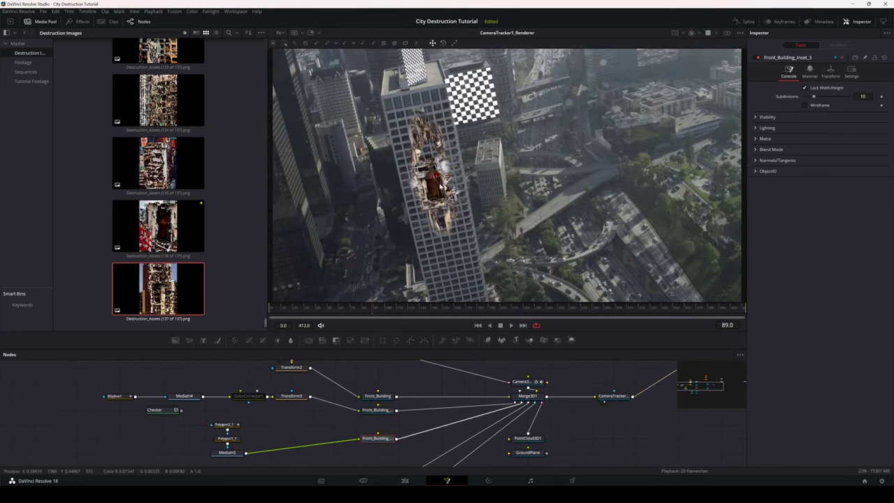
scroll(440, 185, up, 4)
drag(475, 165, 531, 184)
drag(256, 423, 233, 427)
click(268, 399)
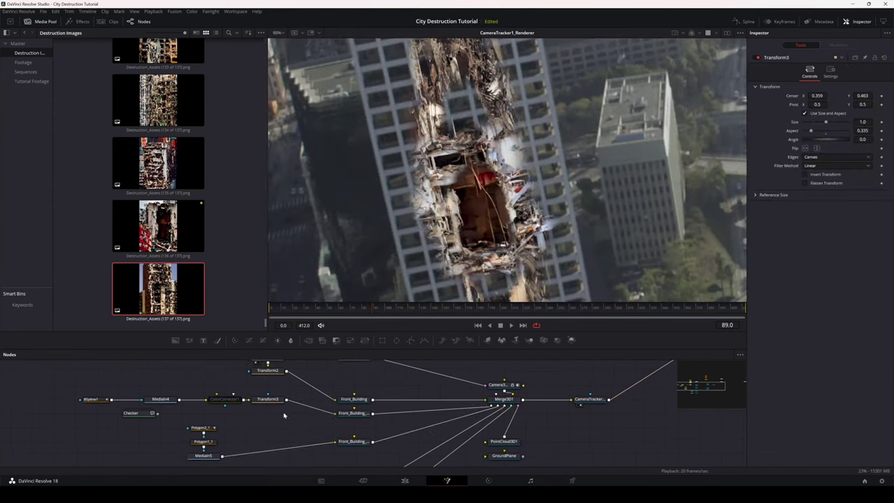
- Insert a Transform between MediaIn5 and Front_Building_Inset_3, with aspect 0.319 and center Y 0.467 to fit the debris to the hole
drag(373, 341, 260, 455)
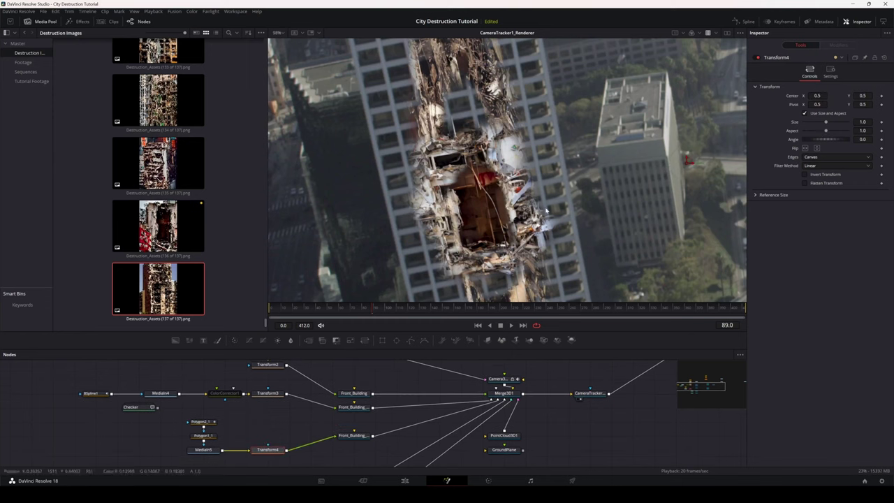
drag(828, 133, 811, 135)
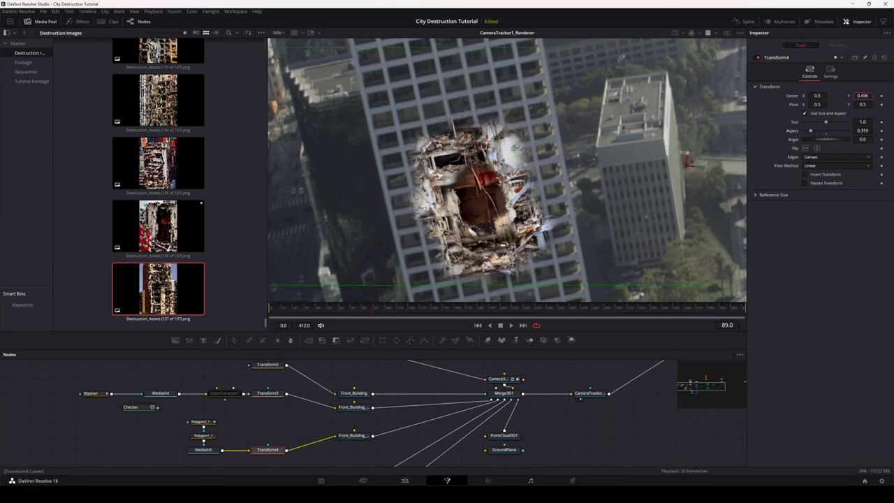
drag(688, 161, 686, 185)
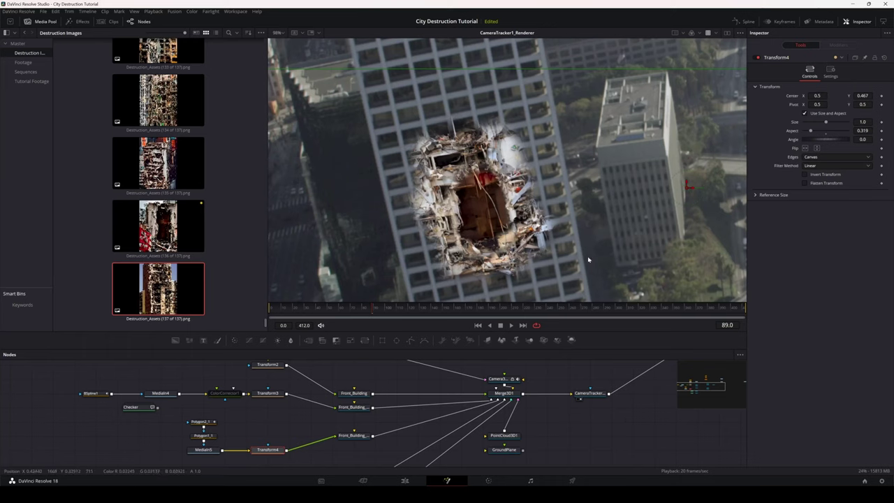
- Play the shot to check the layered insets' placement and depth within the tower's hole
scroll(583, 230, down, 4)
scroll(583, 230, up, 3)
drag(584, 229, 584, 211)
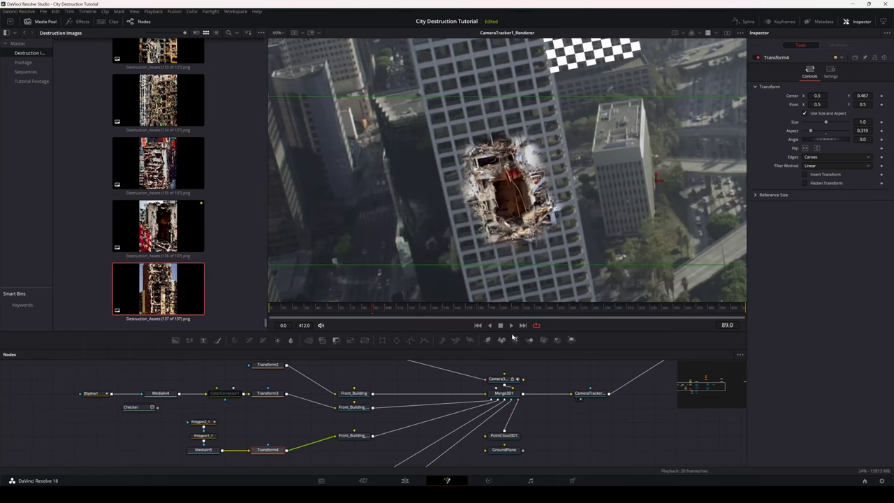
scroll(543, 297, down, 3)
click(511, 326)
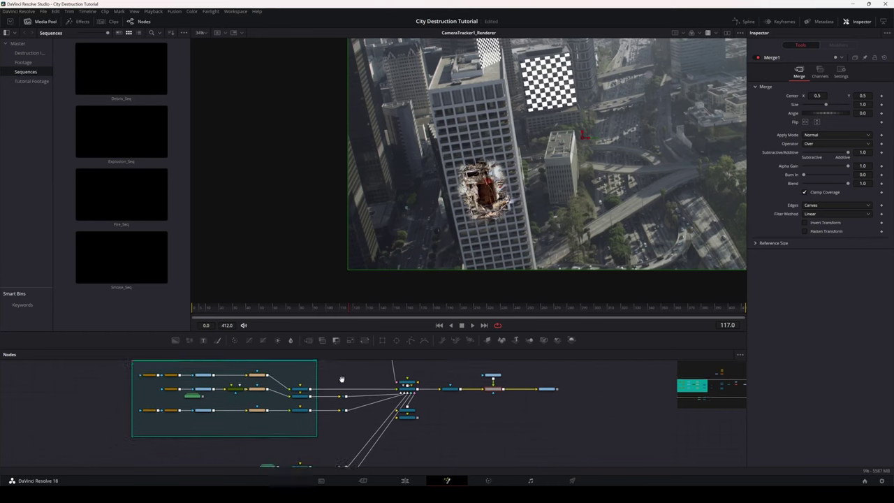
scroll(341, 379, up, 6)
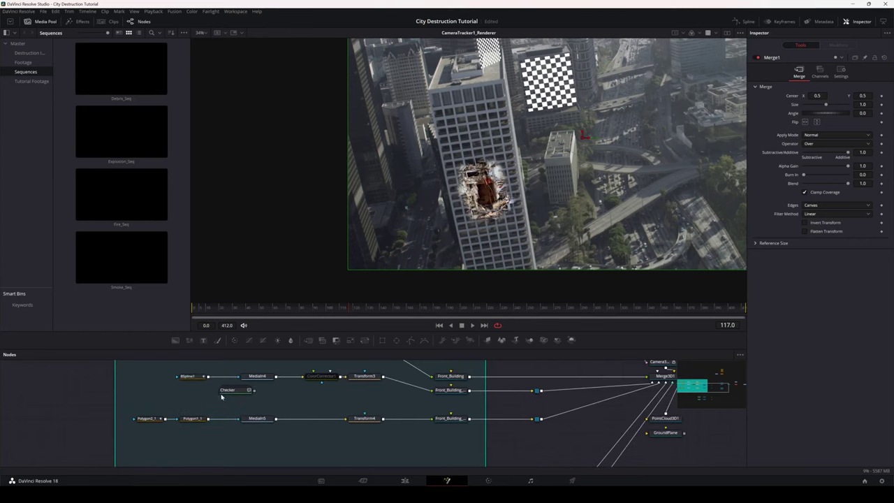
- Paste a copy of the Front_Building_Inset_3 image plane and place it below the original inside the Underlay group
drag(221, 397, 224, 442)
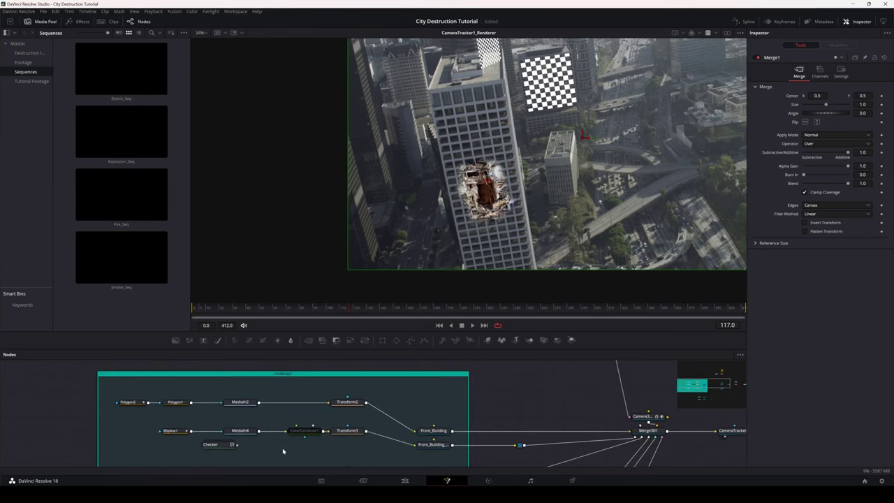
drag(283, 451, 258, 411)
scroll(346, 433, down, 3)
drag(388, 439, 366, 412)
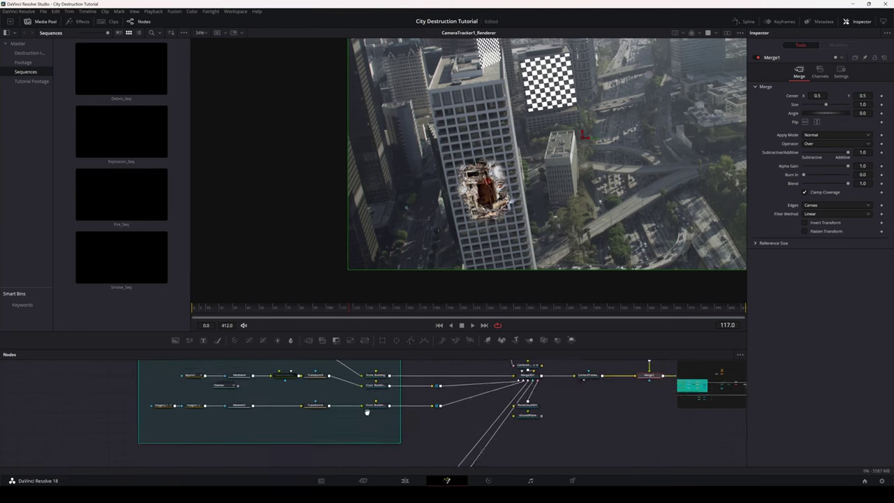
scroll(367, 412, up, 2)
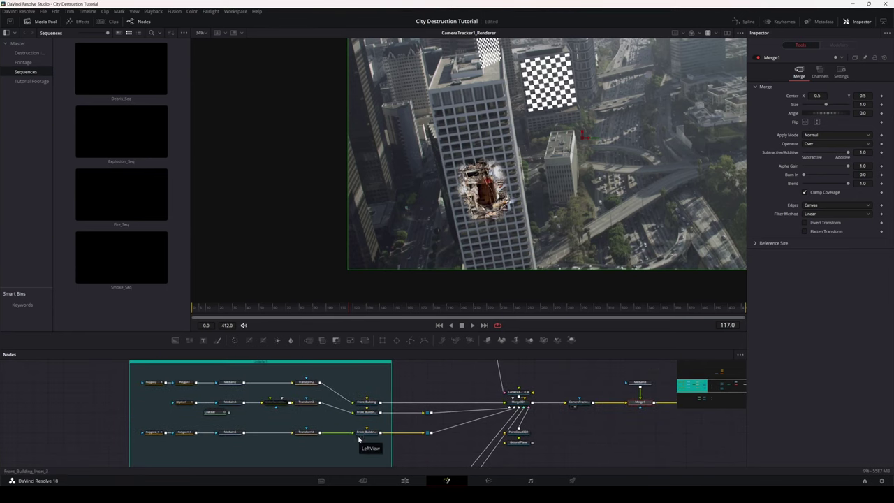
scroll(342, 430, down, 1)
click(347, 417)
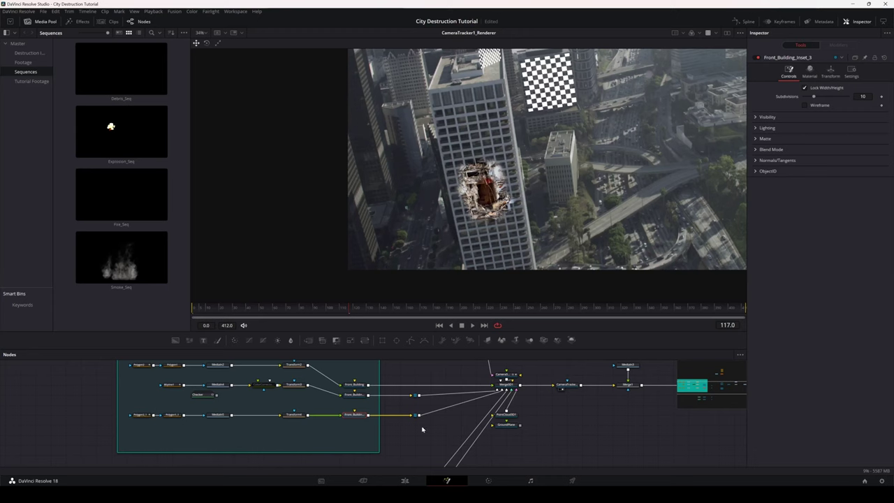
key(ctrl+v)
drag(335, 428, 354, 437)
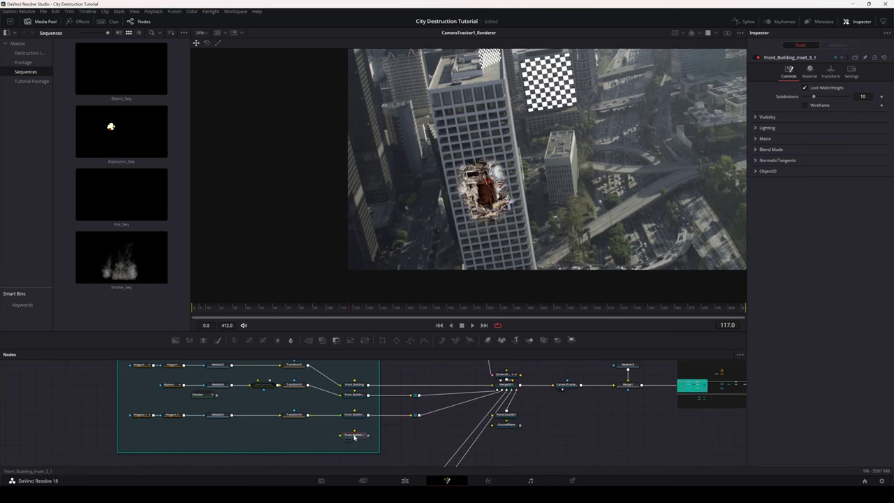
- Rename the copied image plane to Fire and connect its output to Merge3D1
right_click(354, 437)
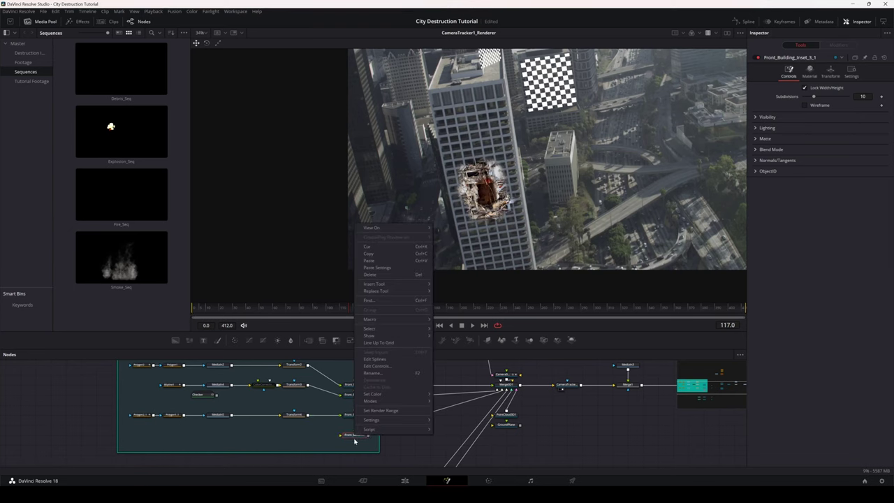
click(372, 373)
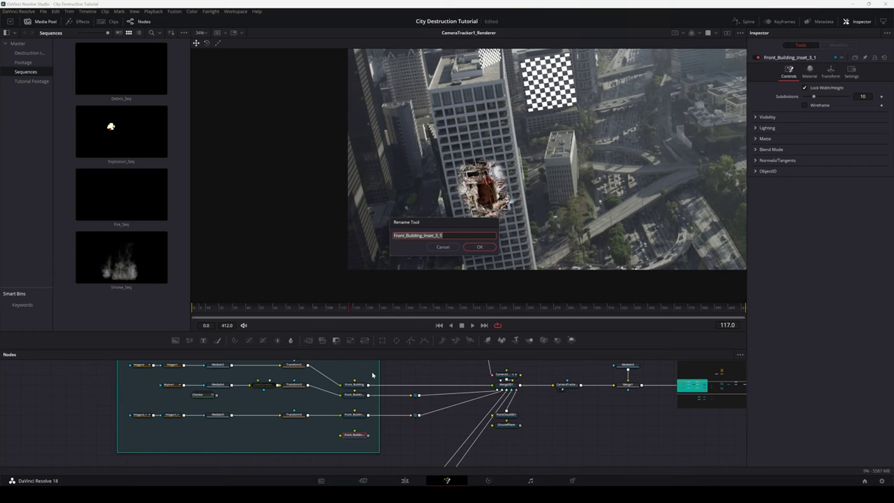
text(Fire)
key(Return)
drag(368, 437, 503, 388)
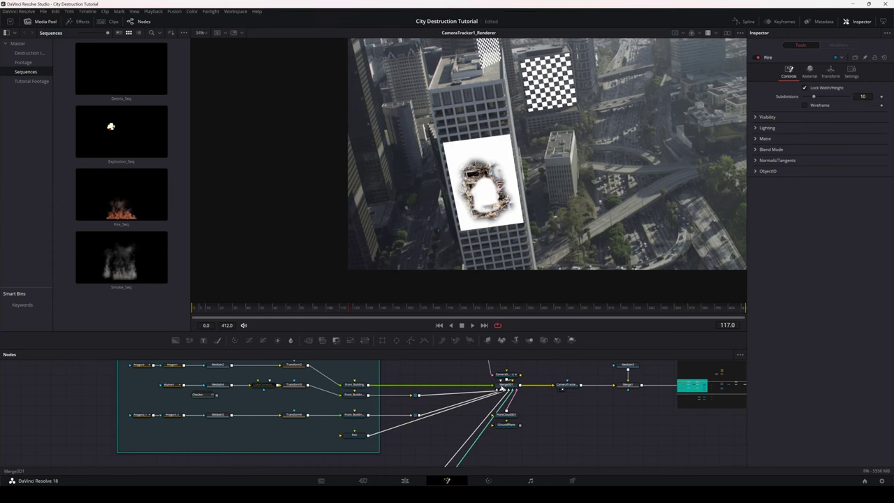
- View the Merge3D1 scene and reposition the Fire plane in depth among the layers of the building's hole
click(505, 385)
key(1)
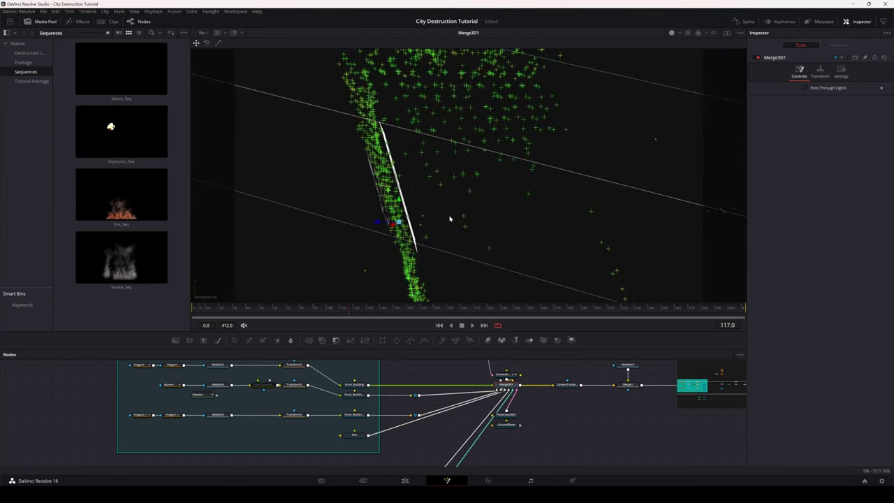
drag(450, 219, 438, 266)
click(356, 436)
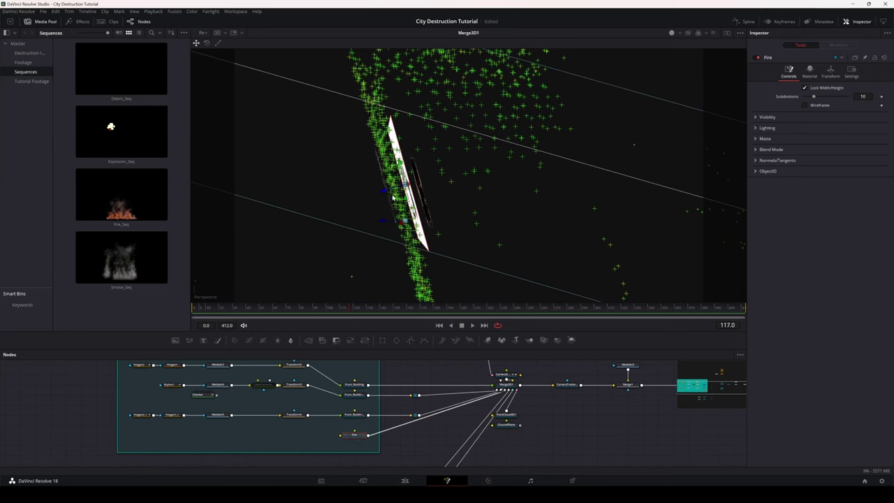
drag(384, 192, 405, 212)
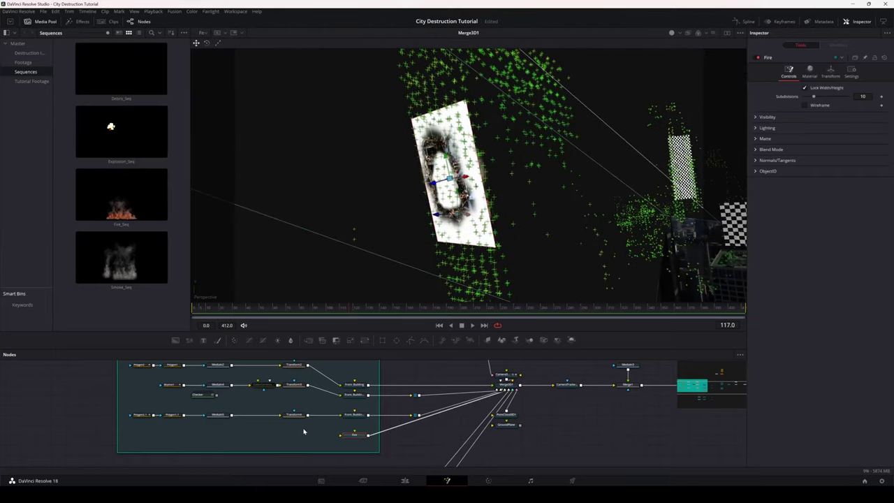
- Add the Fire_Seq sequence to the node graph and play it from the start
drag(122, 199, 387, 285)
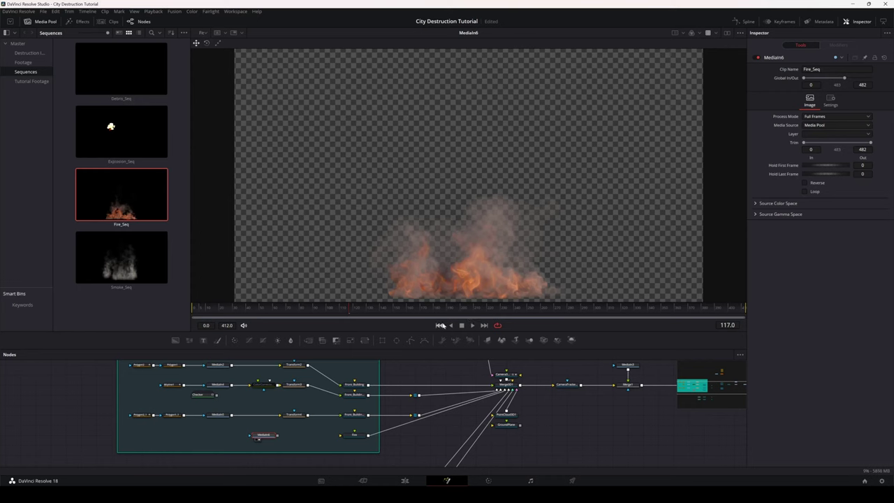
click(440, 325)
click(472, 326)
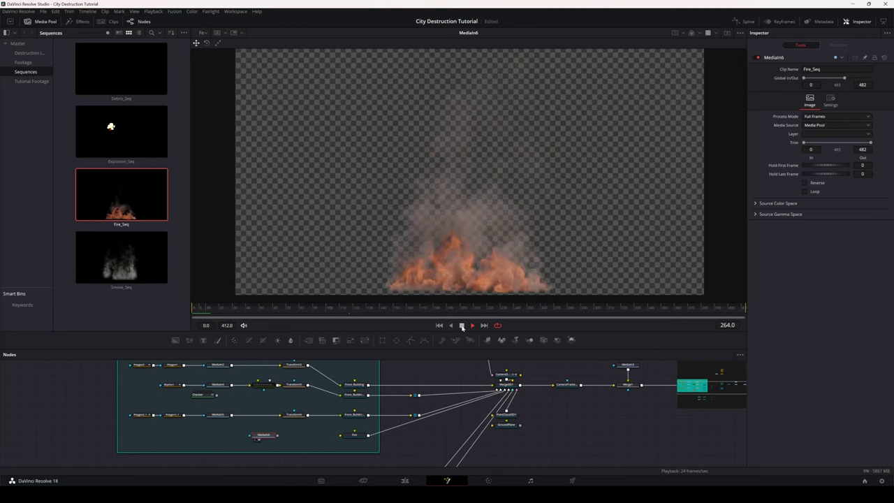
click(462, 326)
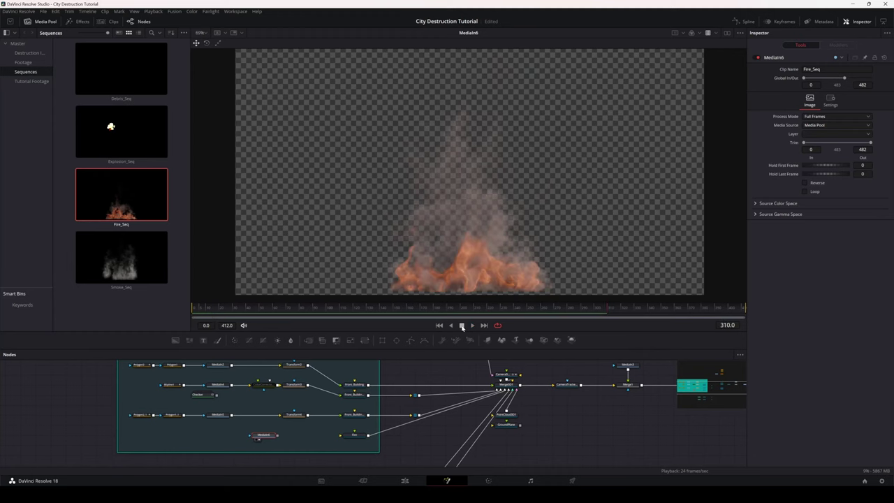
- Trim the Fire_Seq clip's in point to frame 174 and connect it to the Fire plane
mouse_move(415, 319)
mouse_down()
mouse_move(202, 322)
mouse_move(380, 319)
mouse_up()
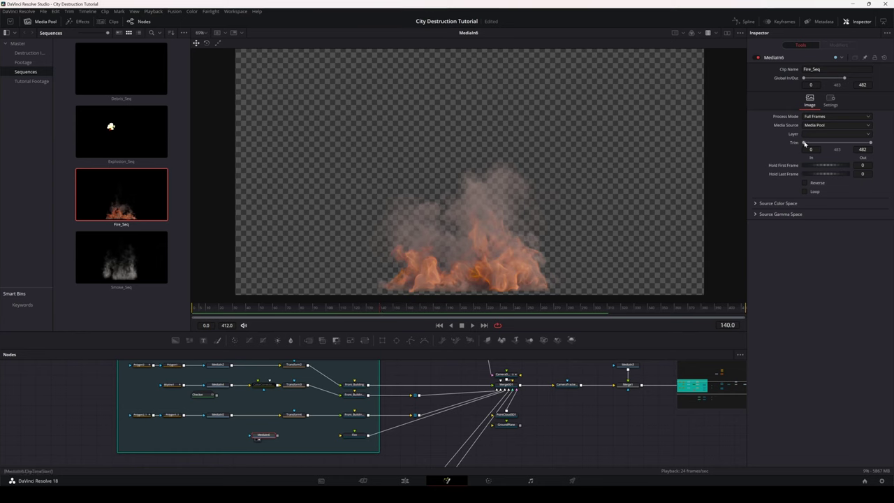
drag(803, 142, 807, 143)
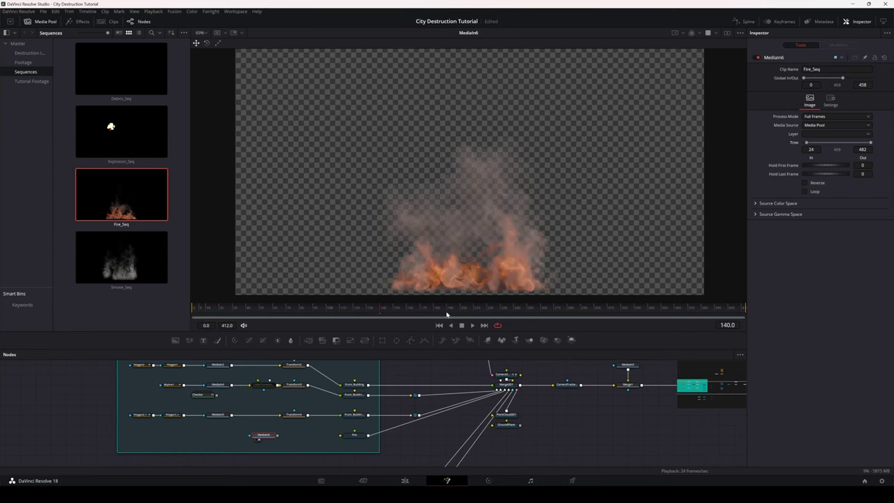
click(438, 324)
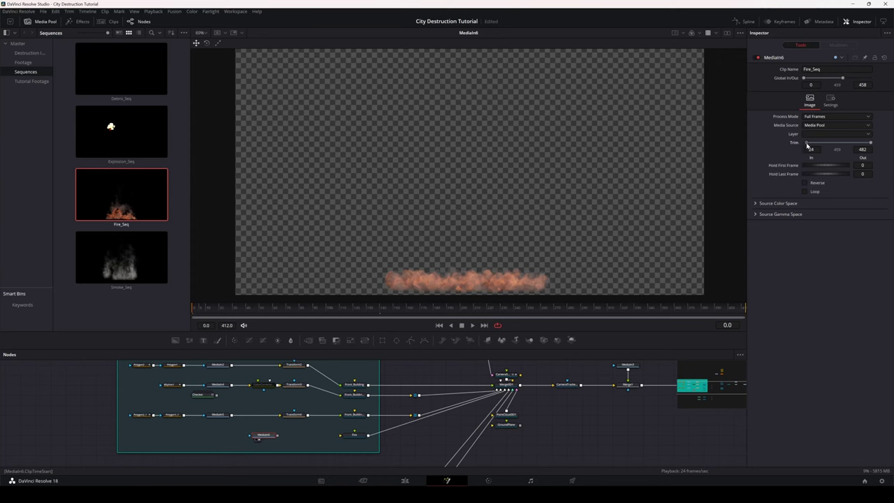
drag(807, 145, 827, 143)
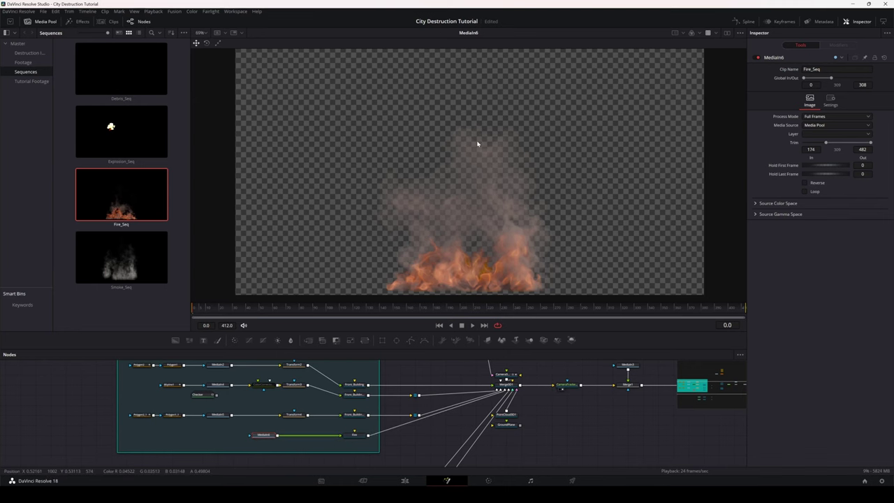
- View the rendered composite and insert a Transform node between the Fire_Seq clip and the Fire plane
key(1)
scroll(455, 226, up, 8)
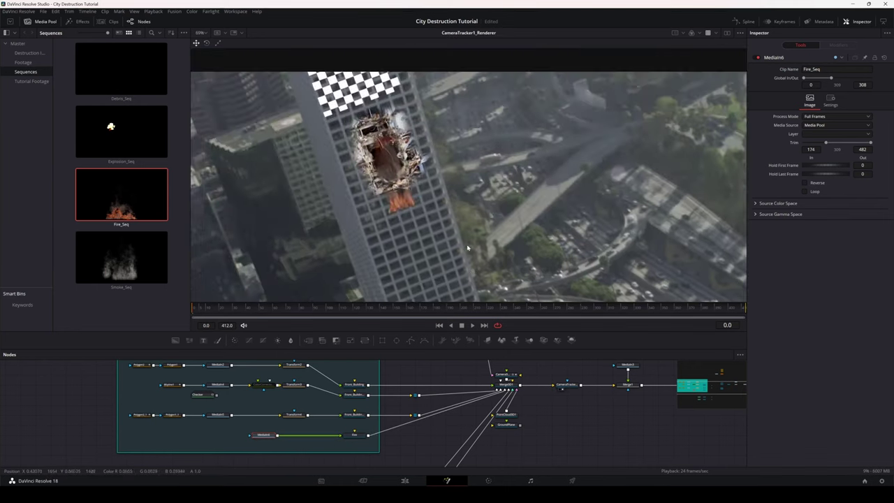
drag(415, 191, 464, 234)
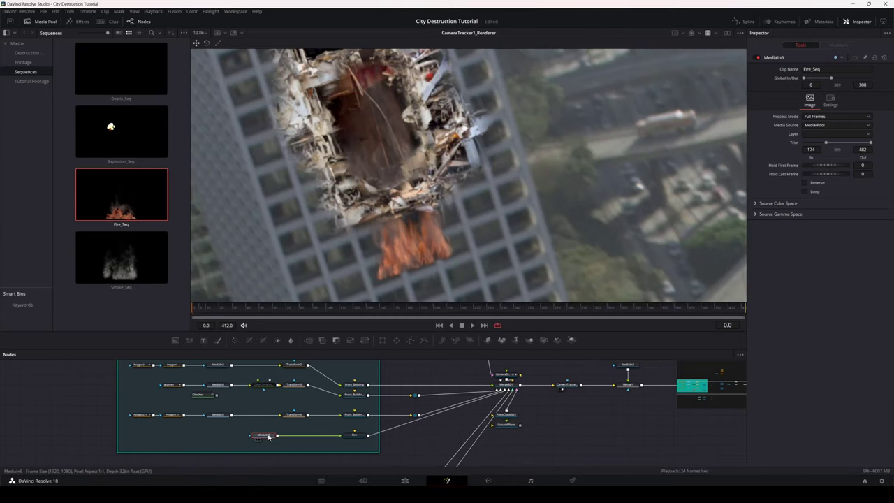
drag(263, 434, 171, 444)
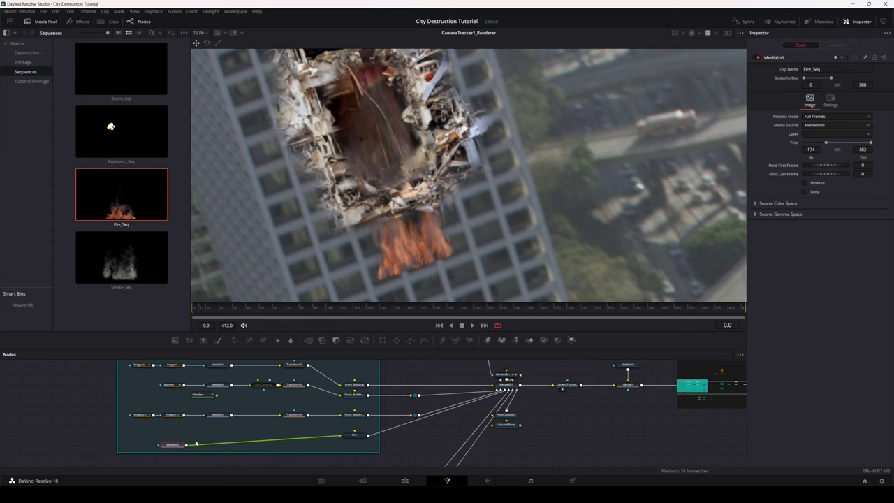
drag(185, 447, 171, 437)
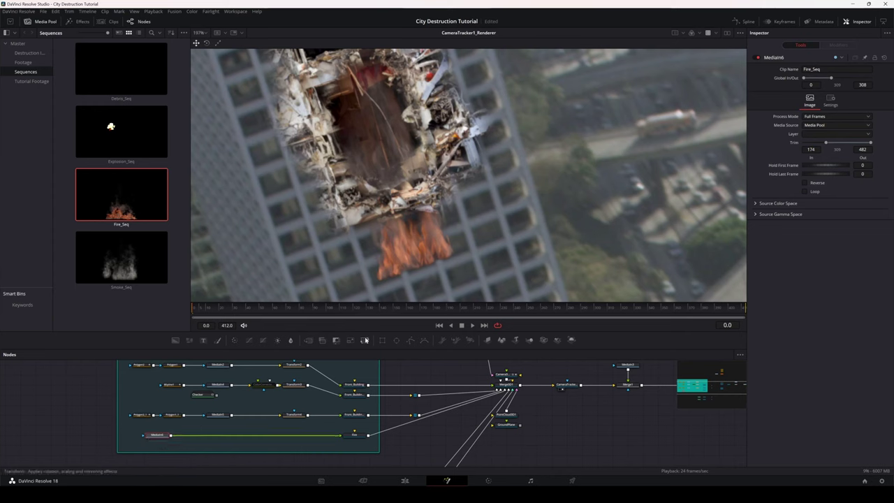
drag(287, 436, 286, 436)
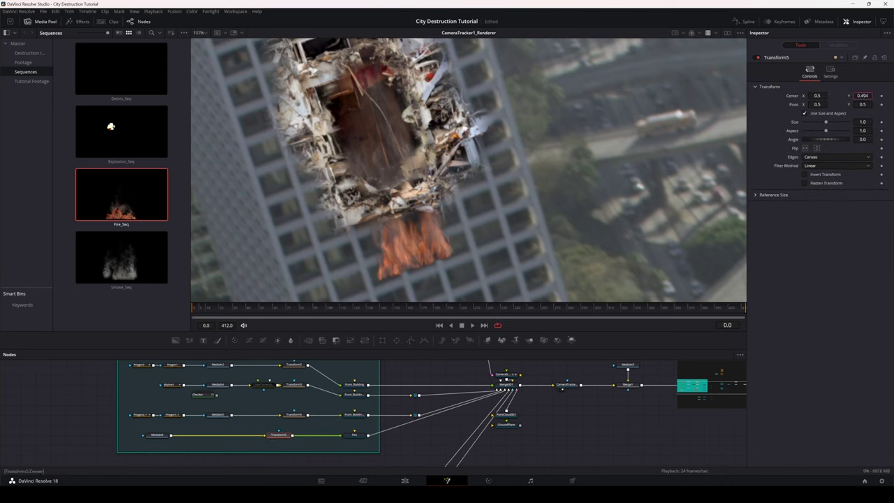
- Set the fire Transform's Aspect to 0.567 and Center Y to 0.505 so the flames sit at the hole's base
drag(862, 96, 885, 96)
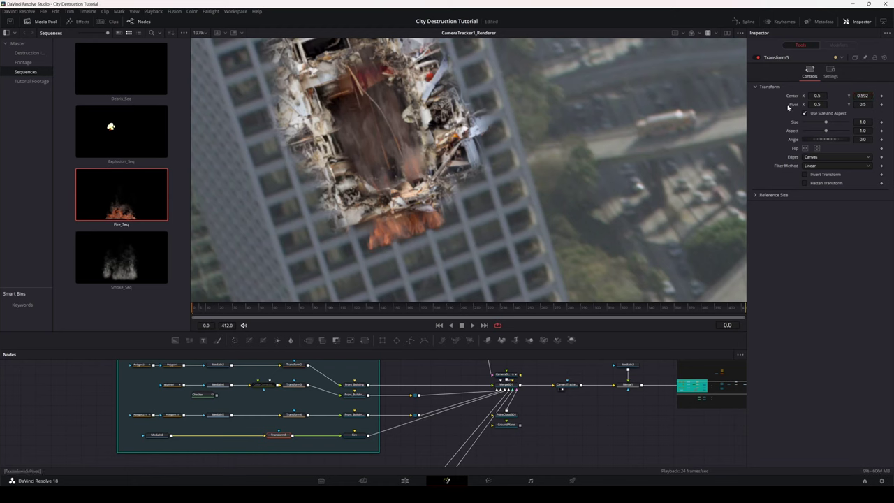
drag(863, 96, 871, 95)
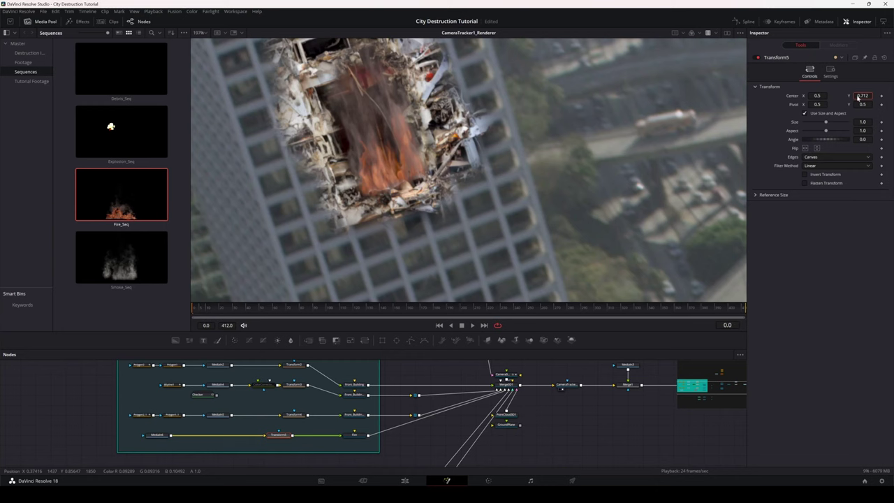
drag(825, 131, 817, 132)
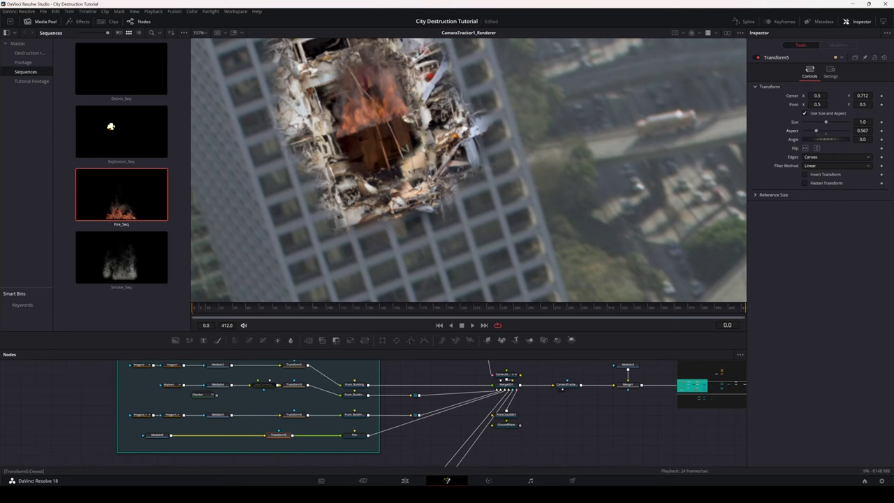
drag(863, 95, 720, 96)
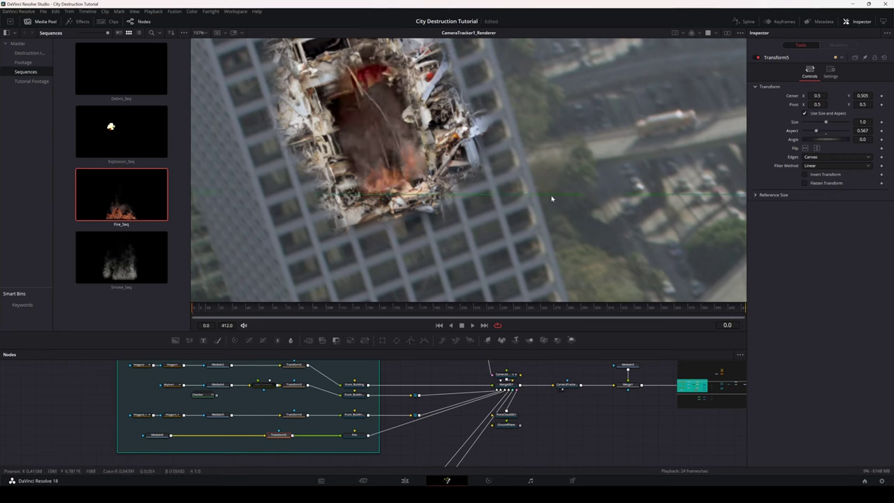
- Play back the composite and inspect how the fire sits inside the building's hole, both close up and in full frame
scroll(561, 172, down, 6)
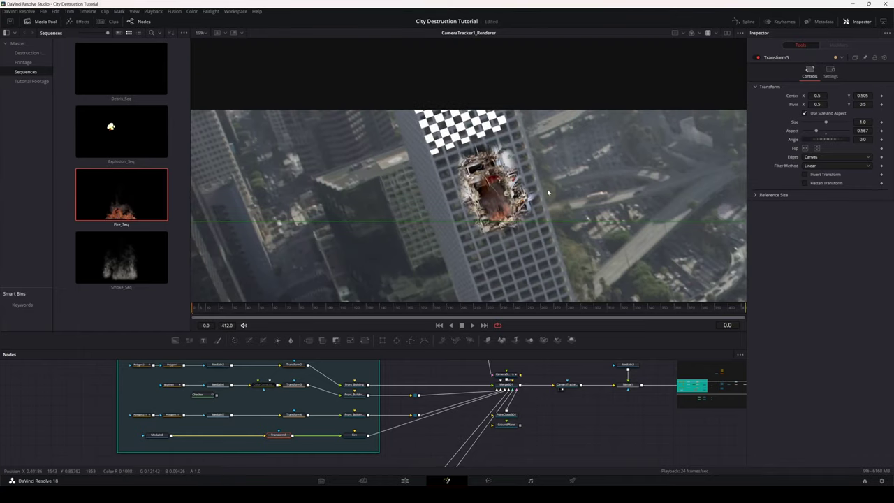
drag(549, 193, 509, 145)
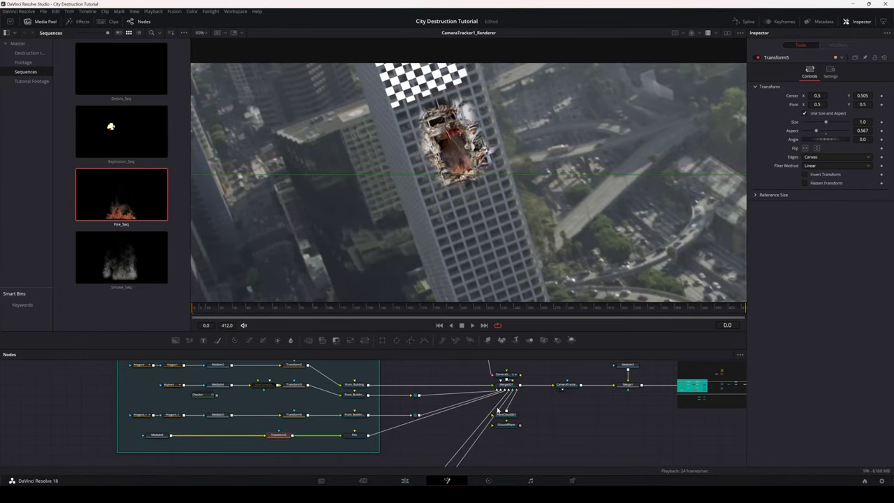
click(536, 443)
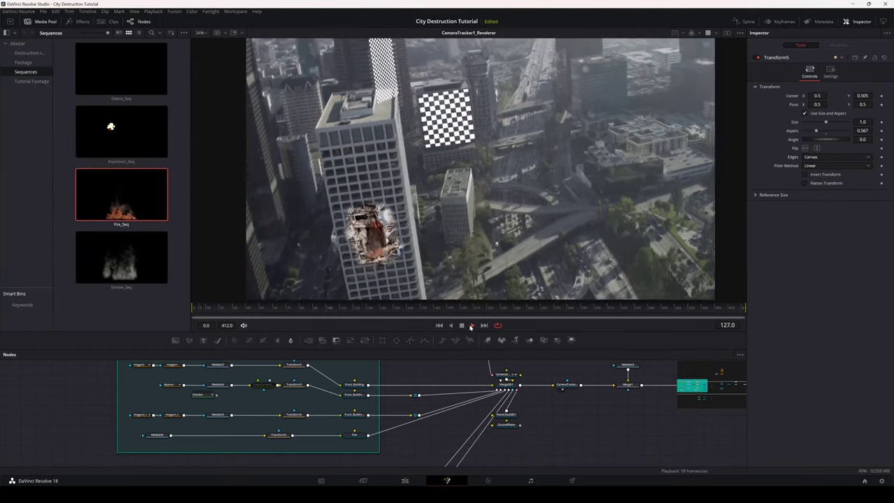
click(461, 325)
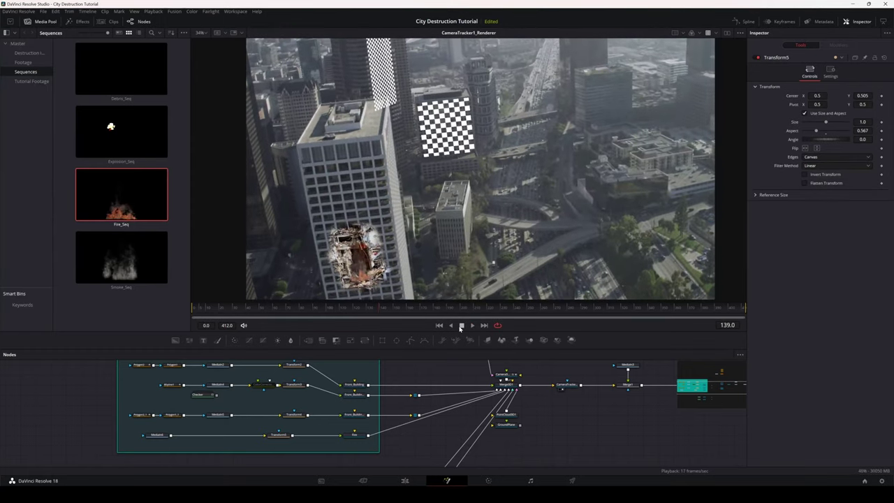
scroll(415, 213, up, 10)
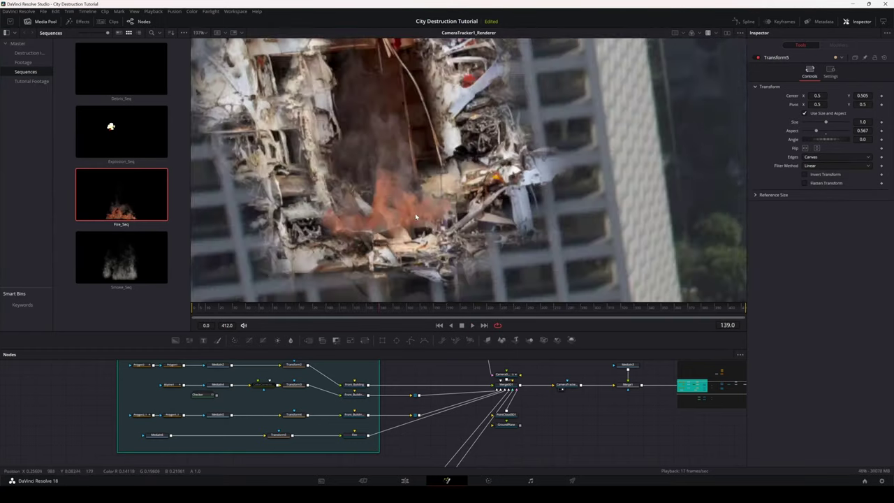
scroll(415, 213, down, 8)
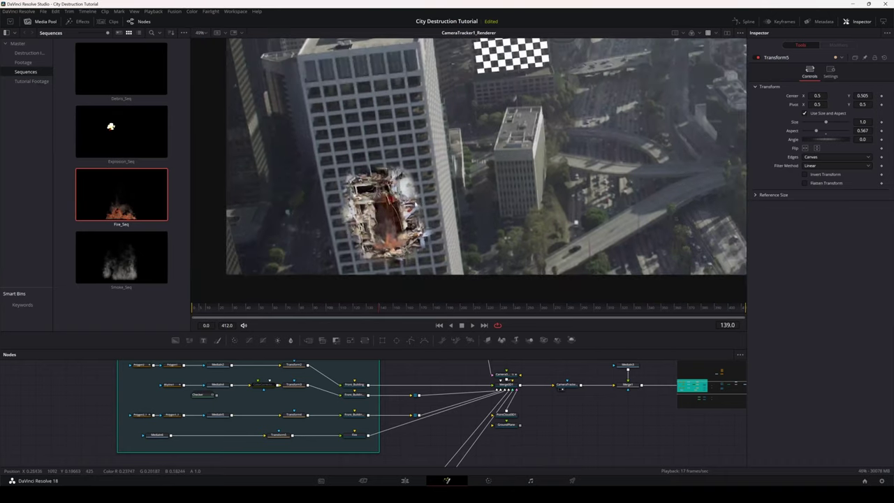
scroll(416, 201, up, 2)
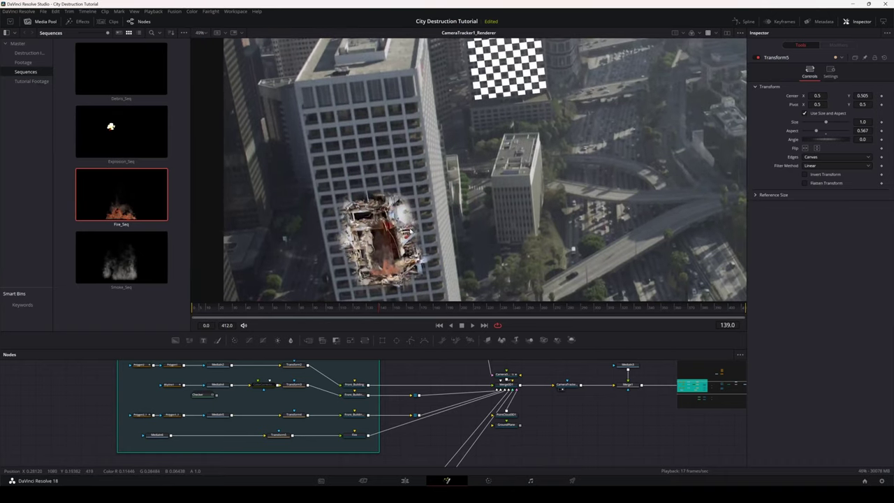
scroll(411, 231, down, 2)
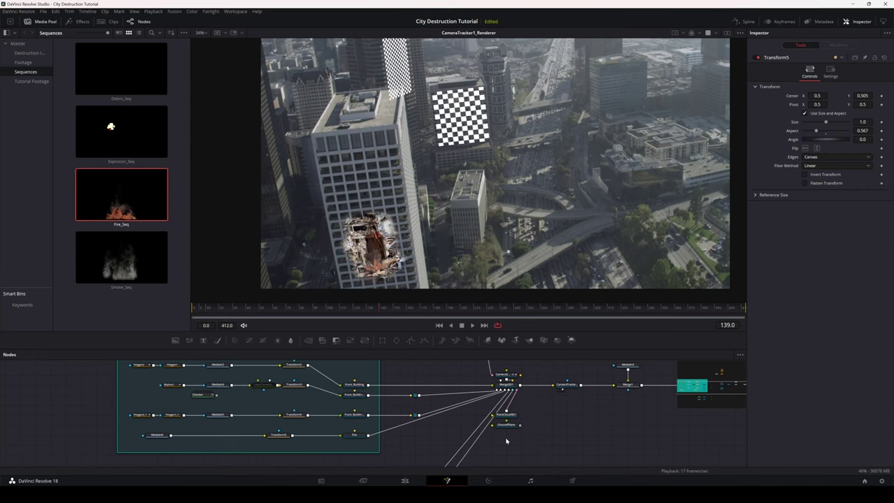
- Return to frame 0, duplicate the Fire plane without its extra merge node, and place the copy below the original
drag(379, 309, 244, 325)
drag(200, 325, 192, 325)
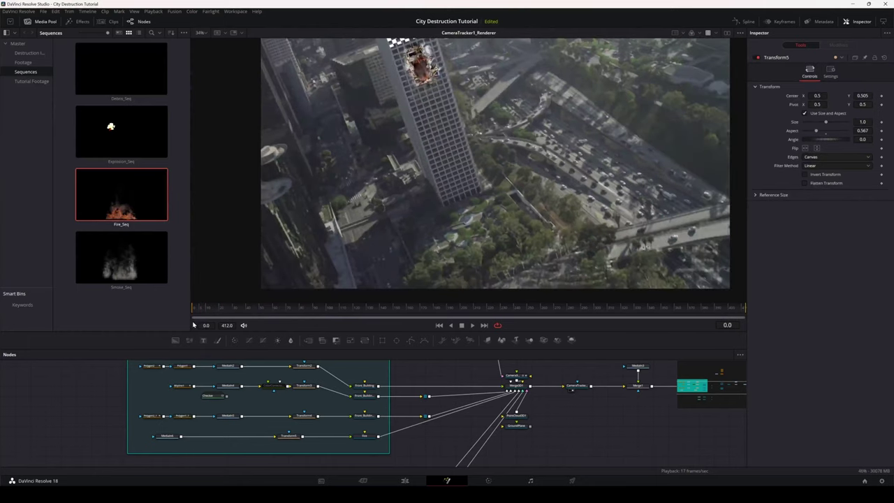
click(365, 436)
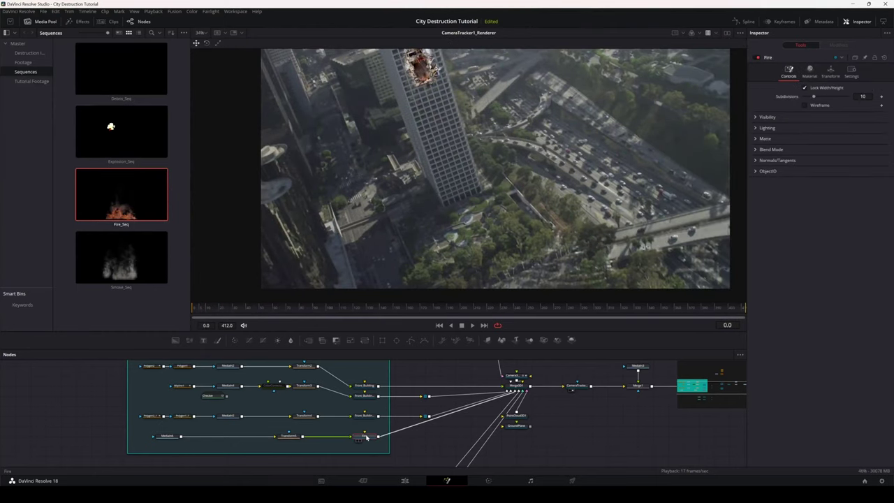
key(ctrl+c)
key(ctrl+v)
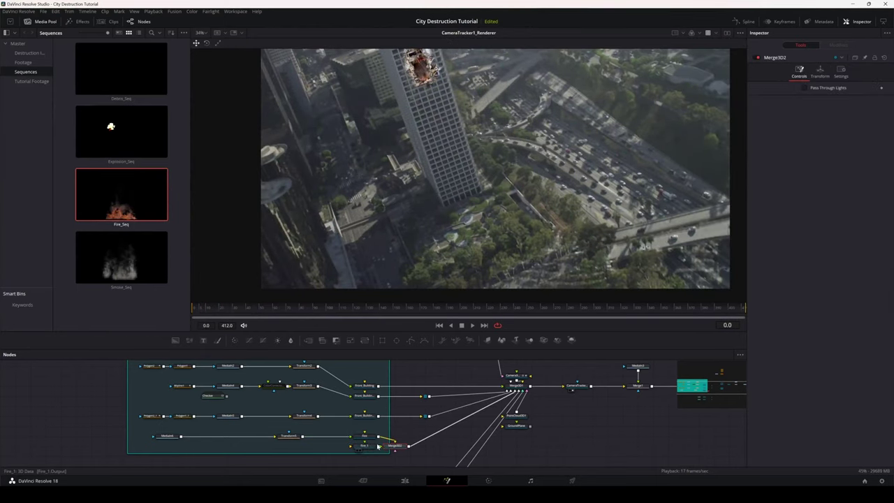
key(Delete)
click(372, 448)
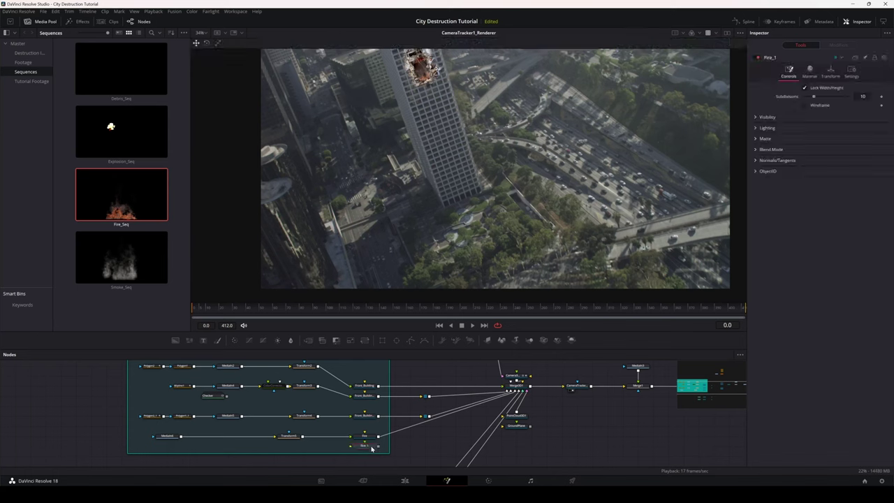
drag(327, 452, 364, 442)
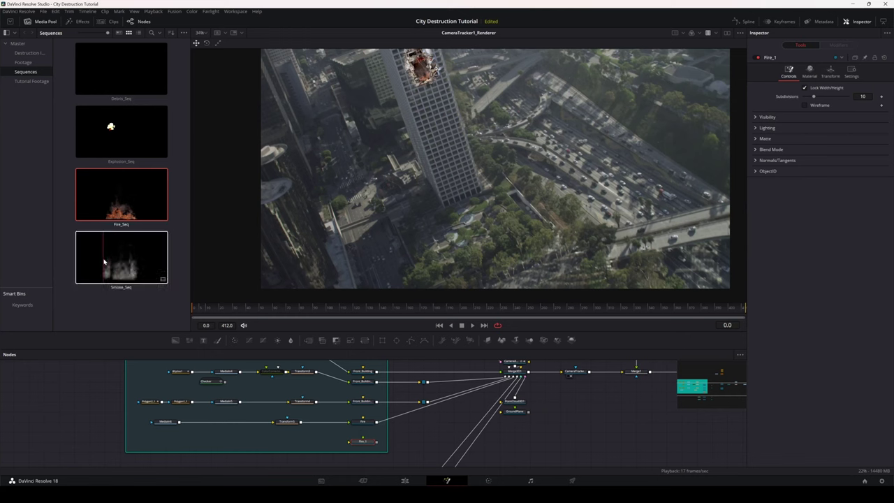
- Add the Smoke_Seq clip to the node graph on its own row below the fire clip and preview its playback
drag(119, 251, 196, 441)
drag(162, 279, 143, 264)
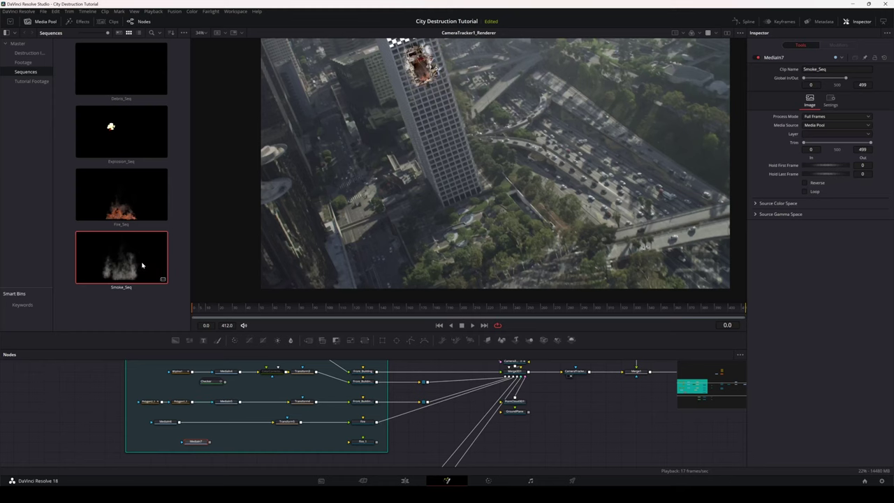
drag(195, 442, 400, 217)
key(space)
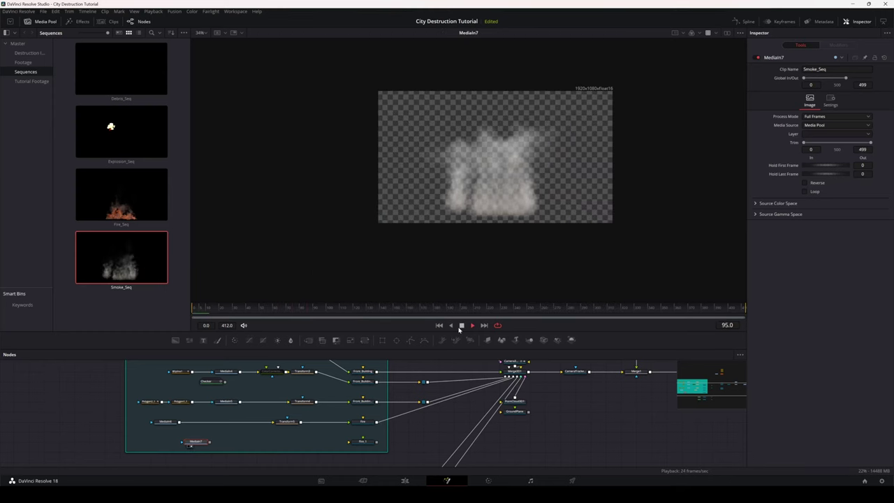
click(461, 325)
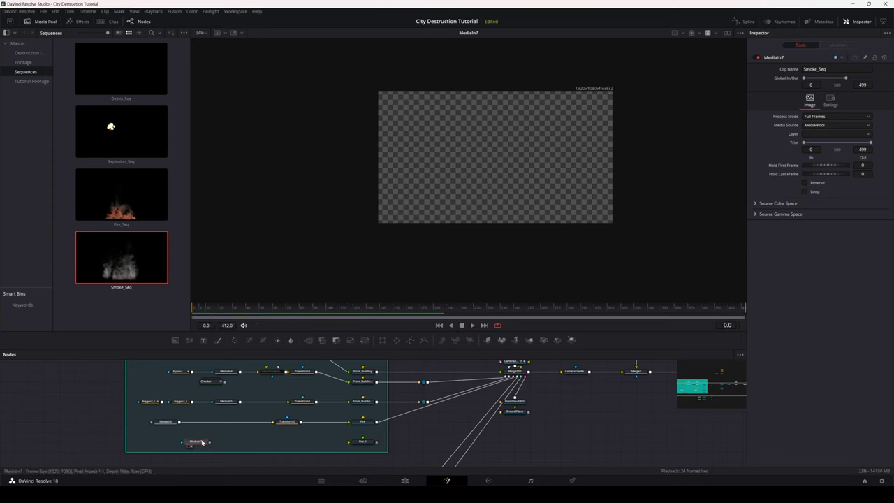
- Connect the Smoke_Seq clip to the duplicated plane and rename that plane Smoke
drag(200, 441, 357, 444)
click(356, 444)
right_click(356, 444)
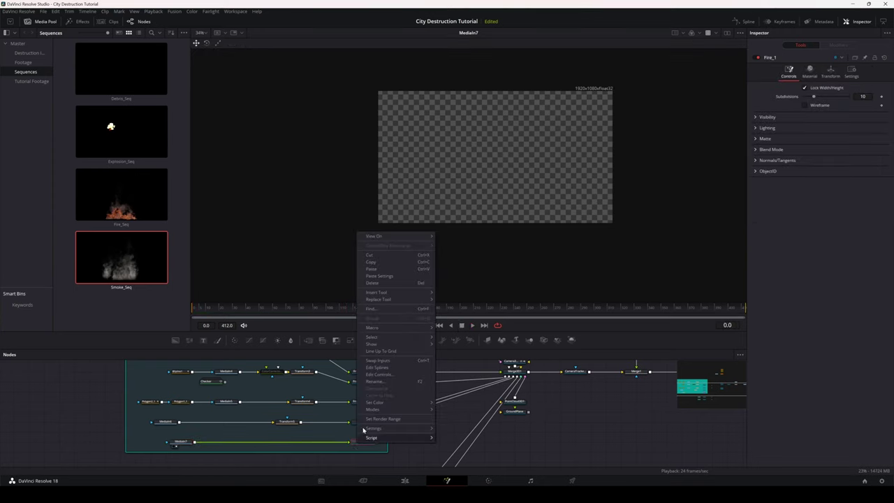
click(379, 377)
text(Smoke)
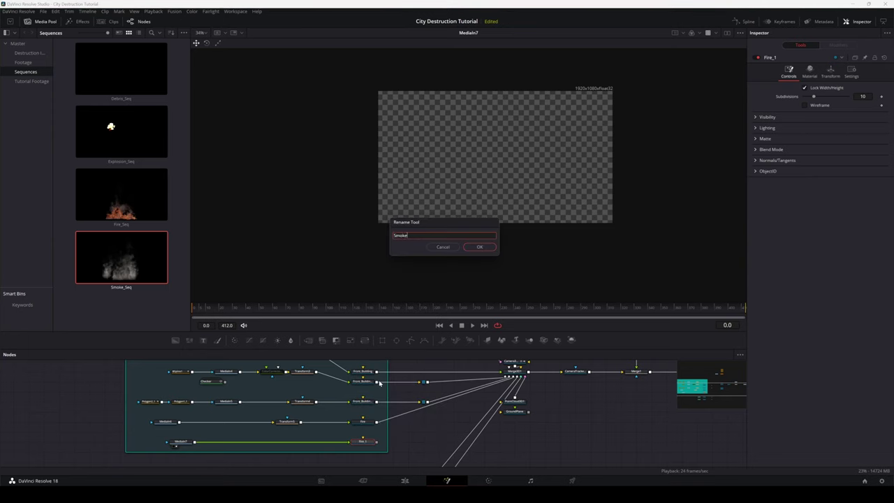
key(Return)
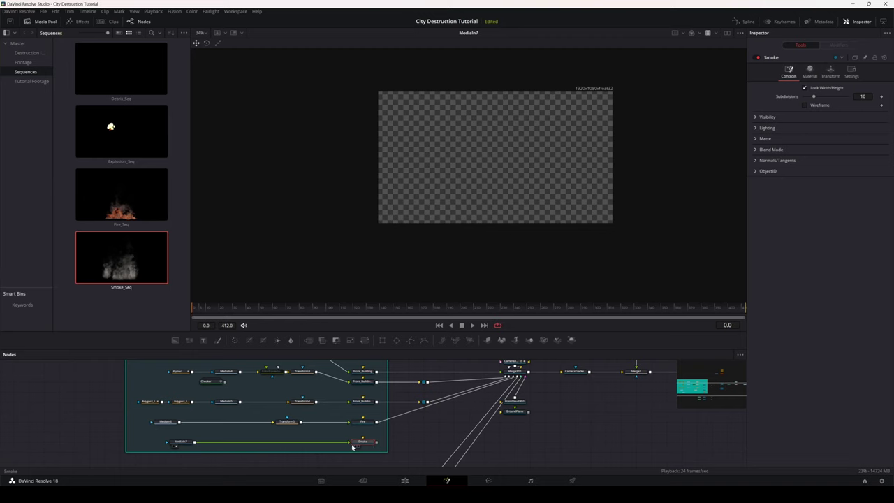
- Connect the Smoke plane to Merge3D1 and shift it along its depth axis in the 3D scene
drag(344, 444, 521, 375)
key(1)
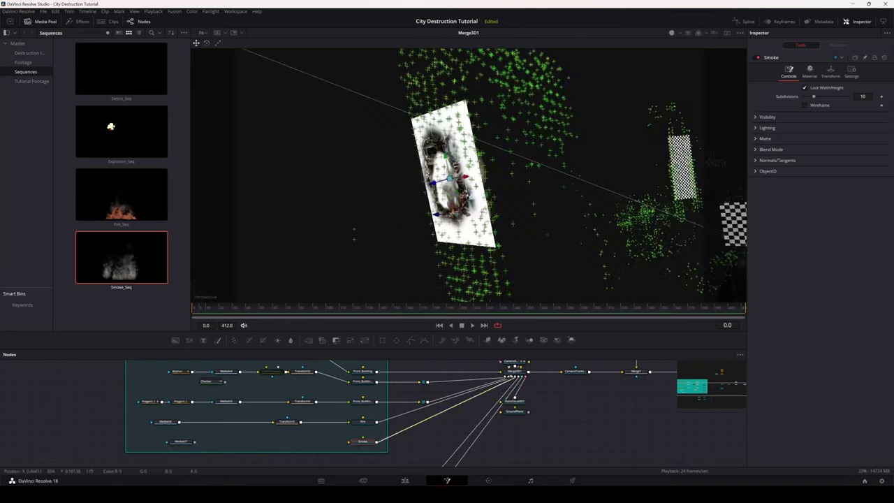
right_click(494, 212)
click(588, 173)
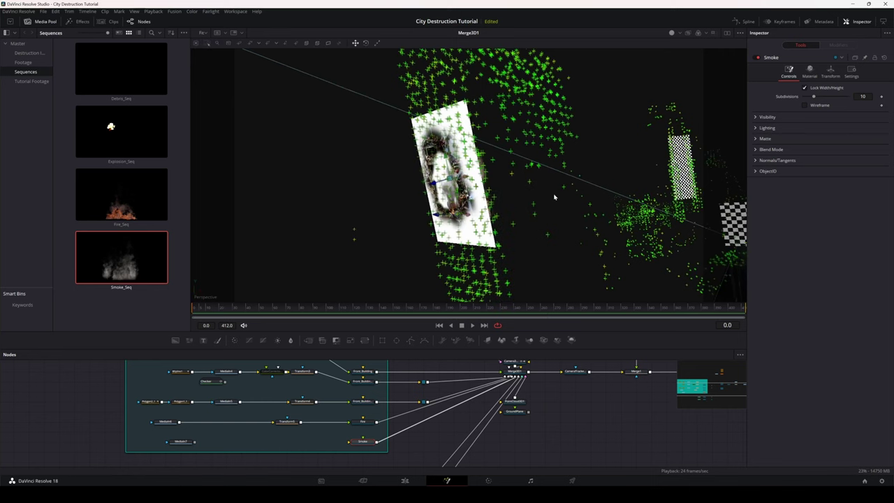
drag(553, 197, 515, 208)
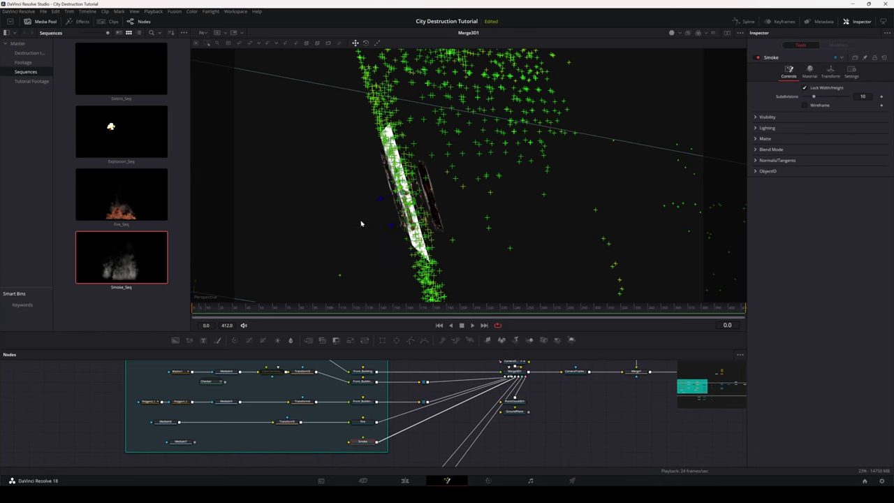
drag(381, 201, 398, 198)
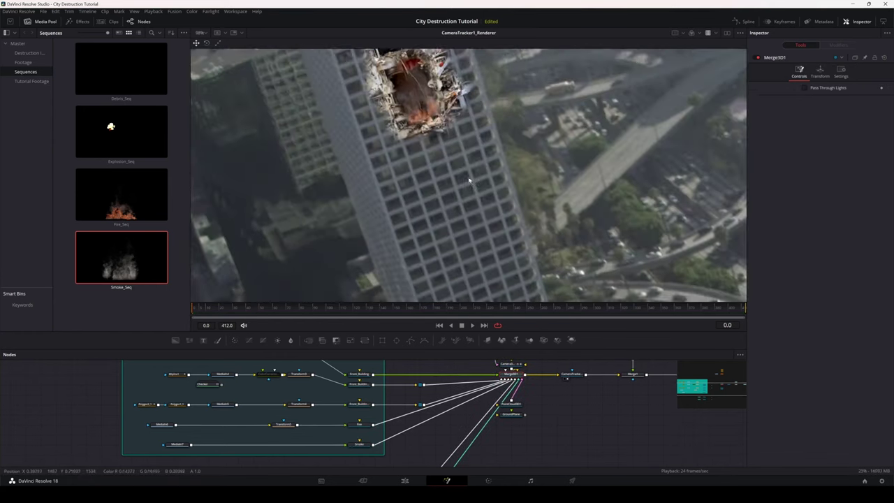
- View the Smoke_Seq clip and trim its in point to frame 114 so the smoke is already developed at the start
key(1)
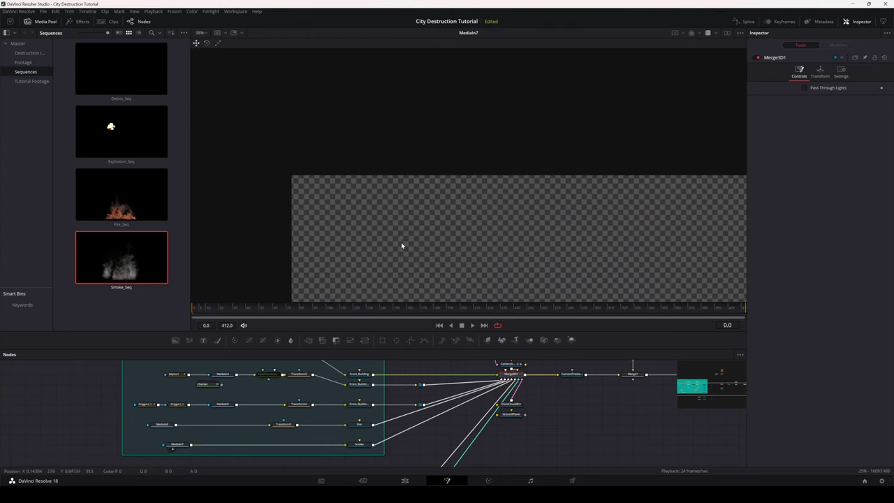
drag(402, 245, 279, 116)
scroll(431, 191, down, 2)
drag(432, 184, 416, 156)
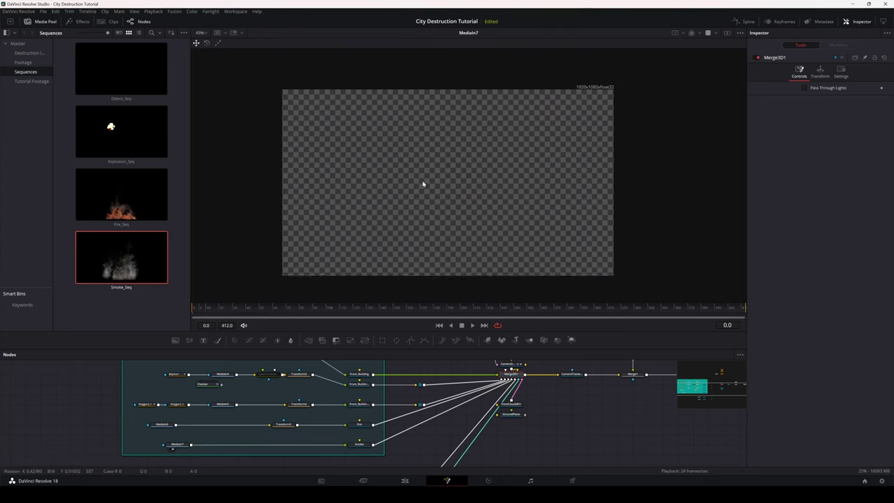
click(178, 444)
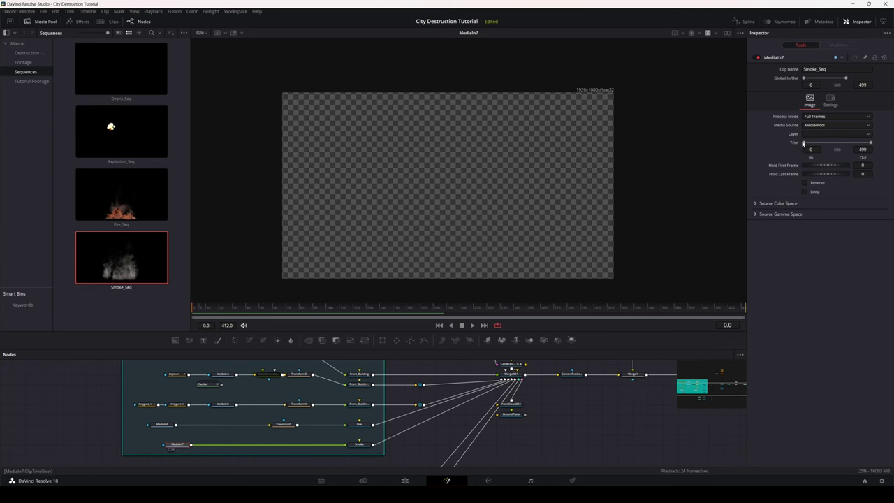
drag(803, 143, 819, 146)
mouse_move(565, 426)
mouse_down()
mouse_move(562, 447)
mouse_move(567, 439)
mouse_up()
drag(403, 453, 420, 439)
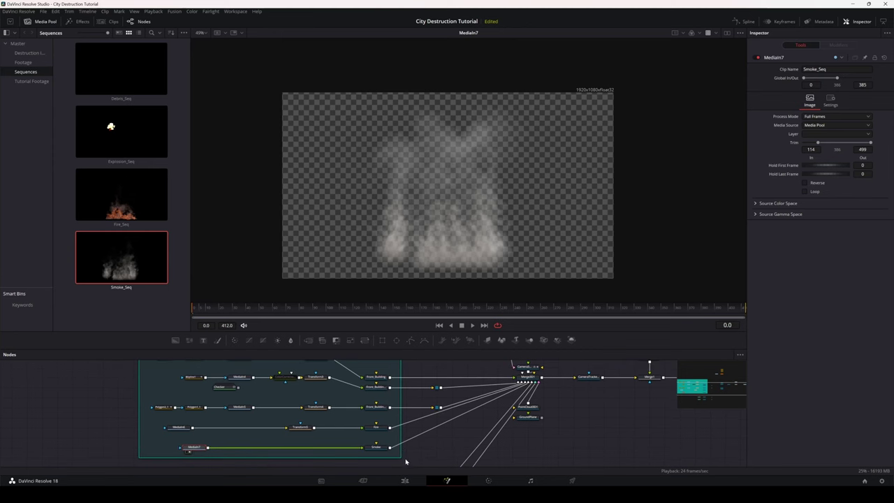
- Insert a copy of the fire's Transform between the Smoke_Seq clip and the Smoke plane, and adjust its Center Y against the composite
click(584, 381)
scroll(456, 175, up, 6)
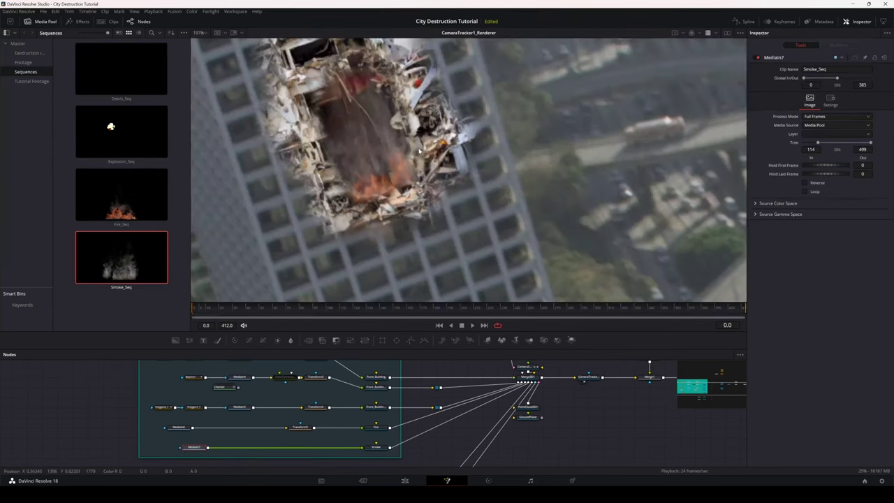
click(302, 426)
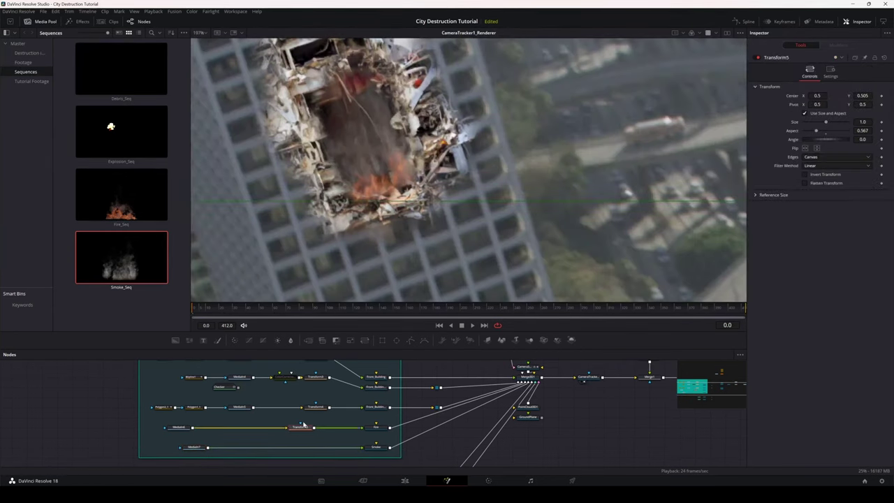
key(ctrl+c)
key(ctrl+v)
drag(104, 435, 300, 449)
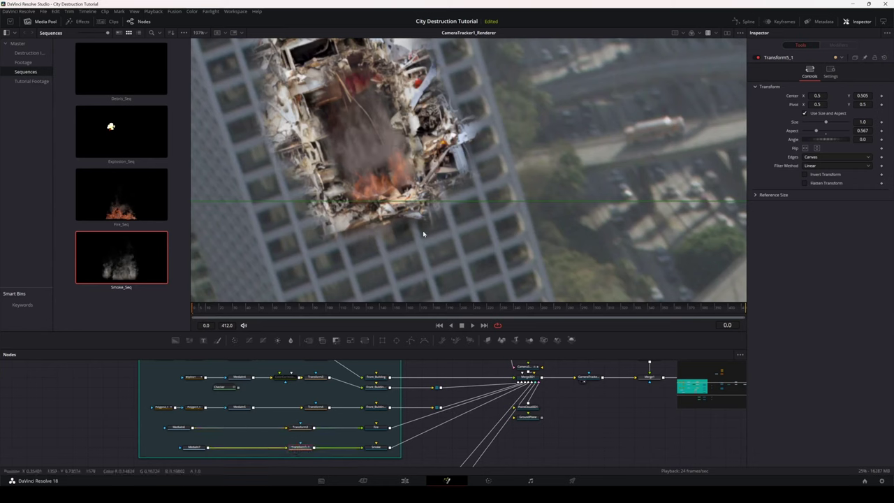
drag(868, 96, 863, 96)
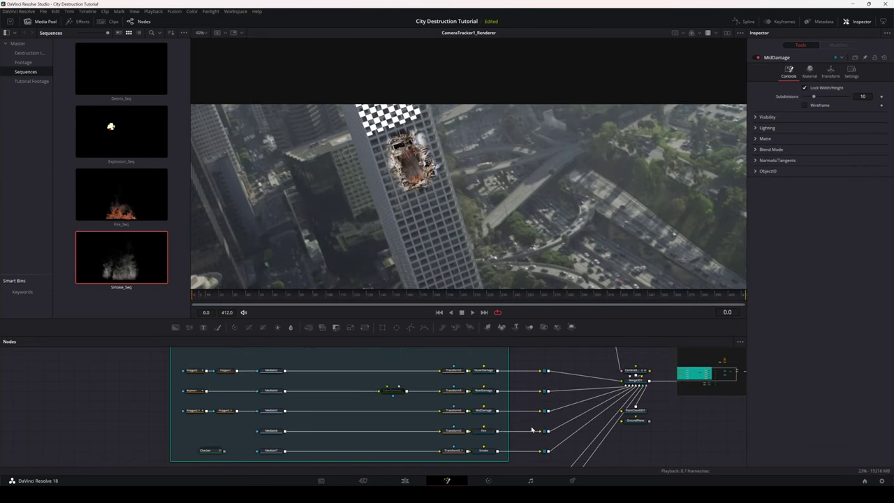
- Insert a Color Corrector before the Transform on the OuterDamage branch and enable Pre-Divide / Post-Multiply
drag(524, 422, 534, 415)
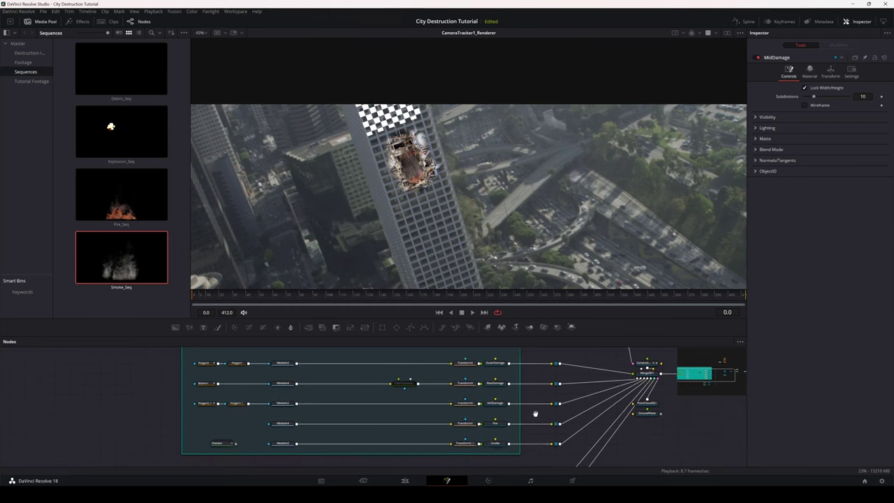
scroll(423, 192, up, 5)
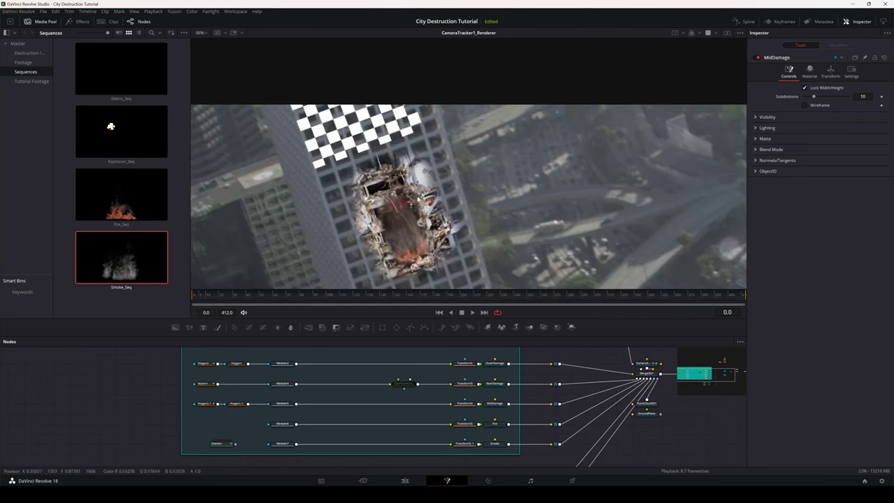
drag(413, 230, 437, 176)
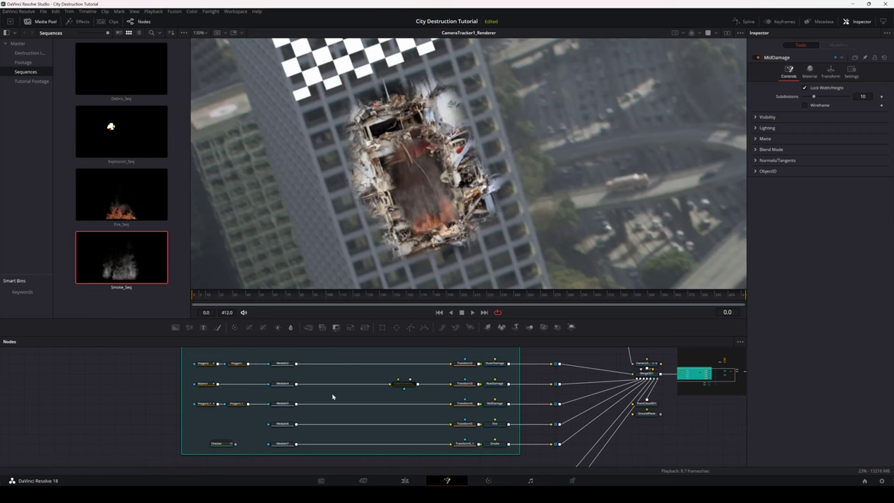
drag(333, 395, 315, 415)
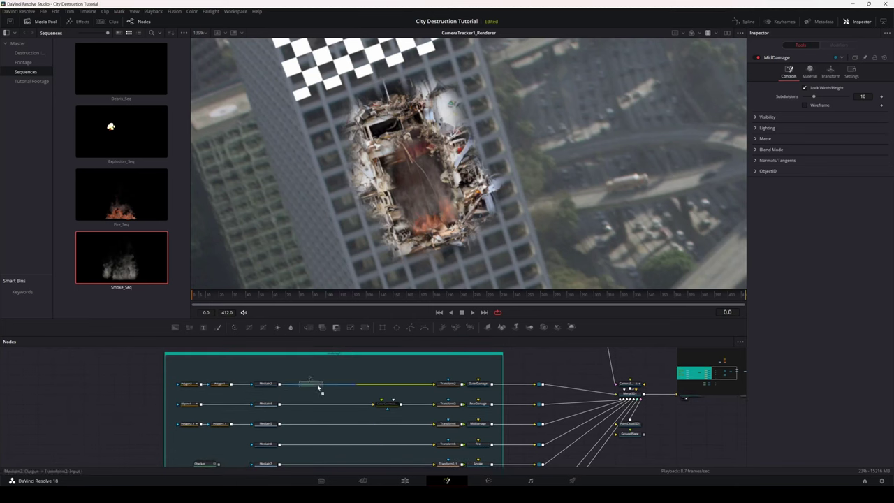
drag(318, 388, 318, 386)
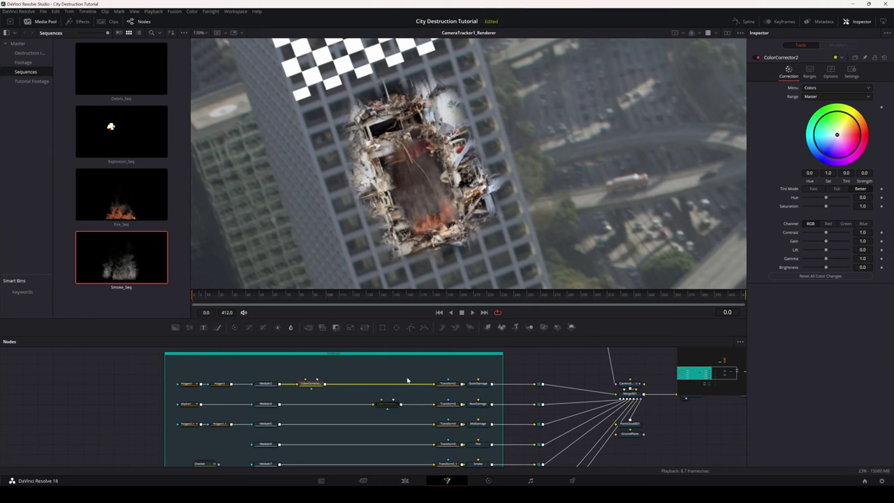
click(829, 72)
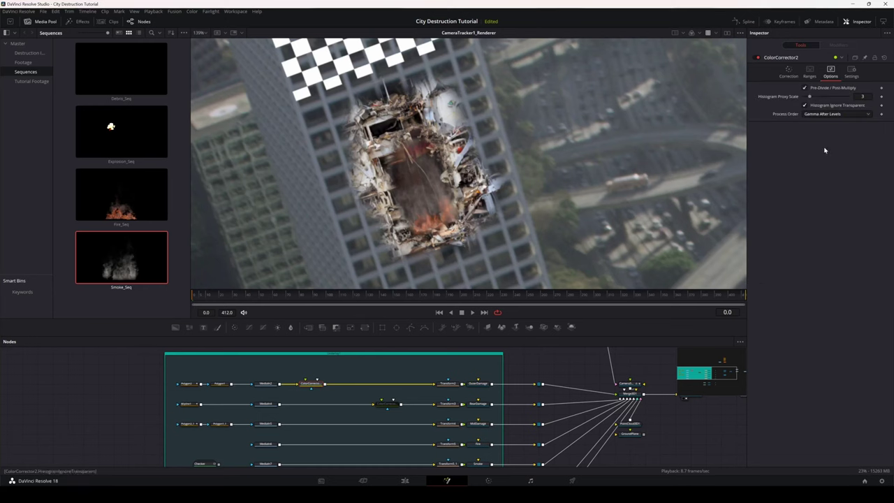
click(803, 87)
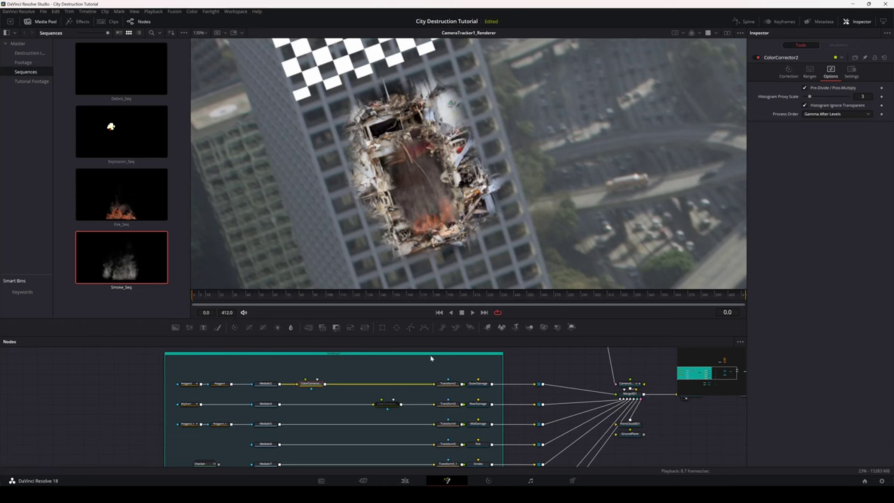
- Set the outer damage correction to Saturation 0.3, a cool tint of -0.3718 at strength 0.3032, and Gain 0.25
click(788, 70)
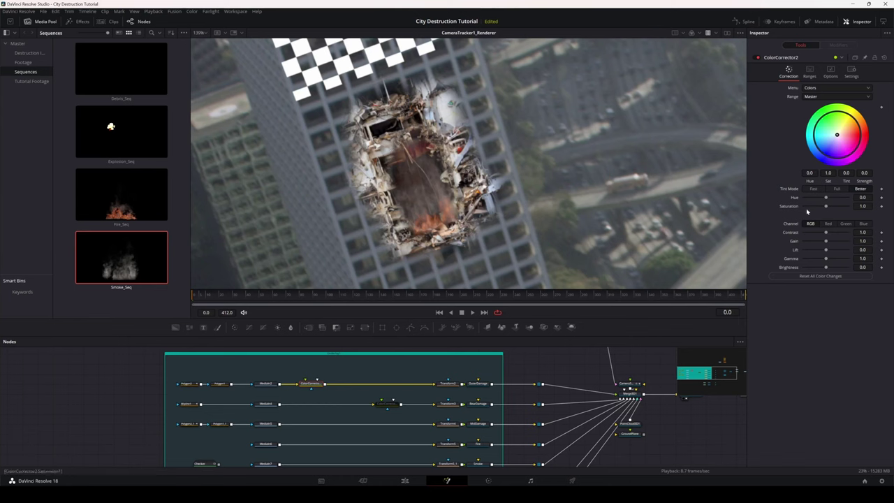
mouse_move(826, 207)
mouse_down()
mouse_move(765, 211)
mouse_move(818, 208)
mouse_move(810, 209)
mouse_up()
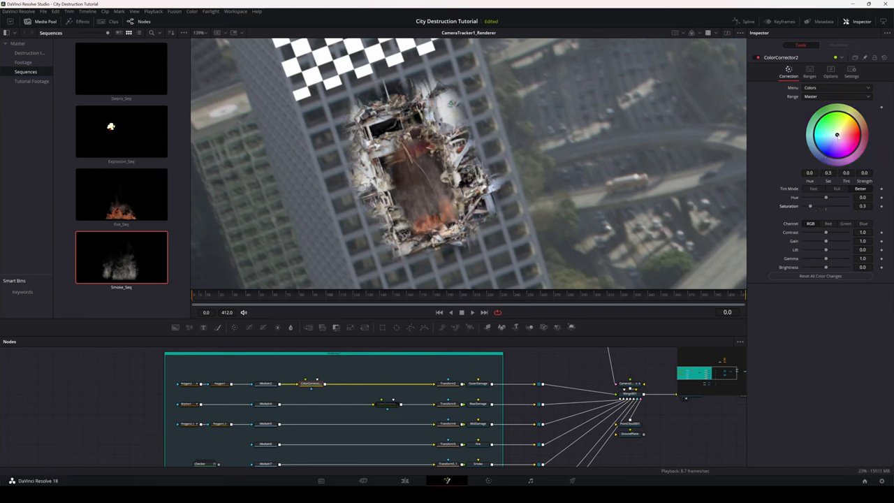
drag(836, 135, 829, 141)
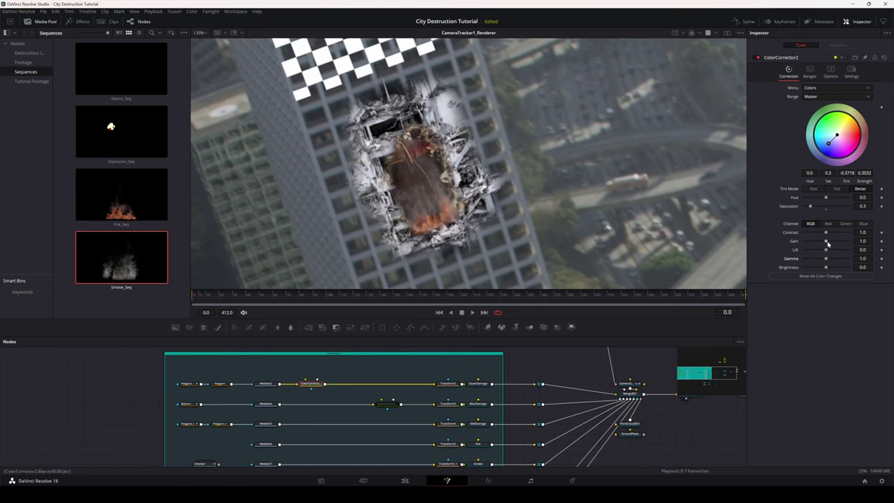
drag(825, 243, 808, 246)
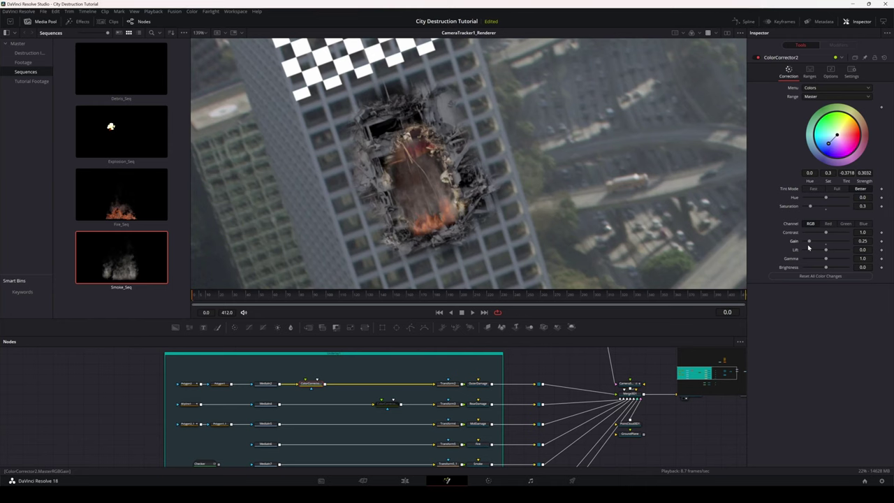
scroll(513, 180, down, 5)
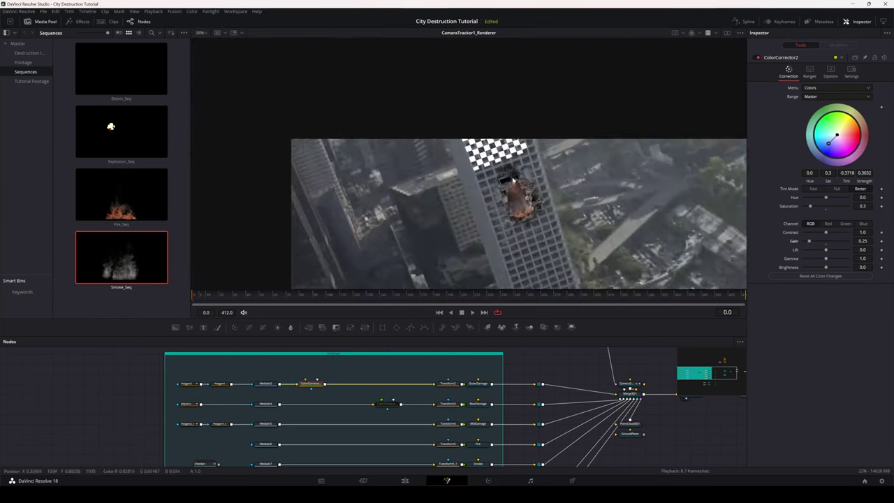
- Refine the outer damage correction to a tint of -0.3580 at strength 0.3697 and a Lift of 0.016
scroll(513, 180, up, 7)
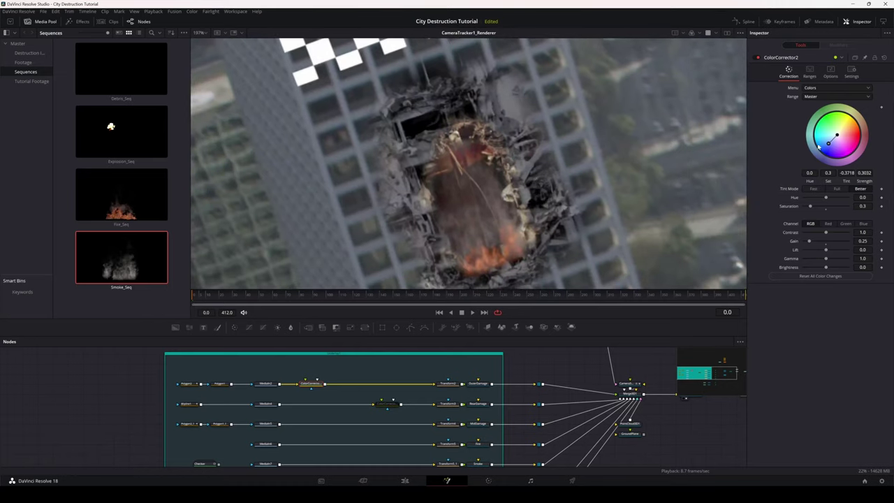
drag(828, 144, 831, 147)
drag(830, 146, 829, 147)
drag(826, 252, 826, 252)
click(863, 250)
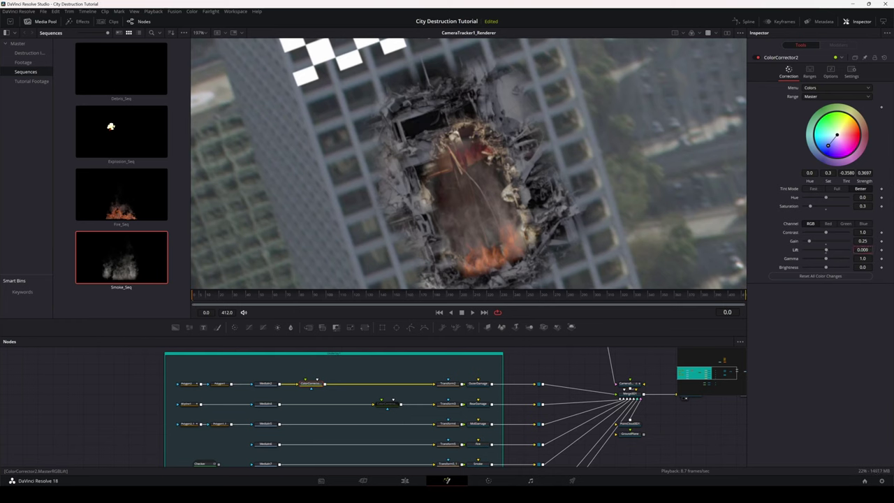
drag(862, 249, 869, 249)
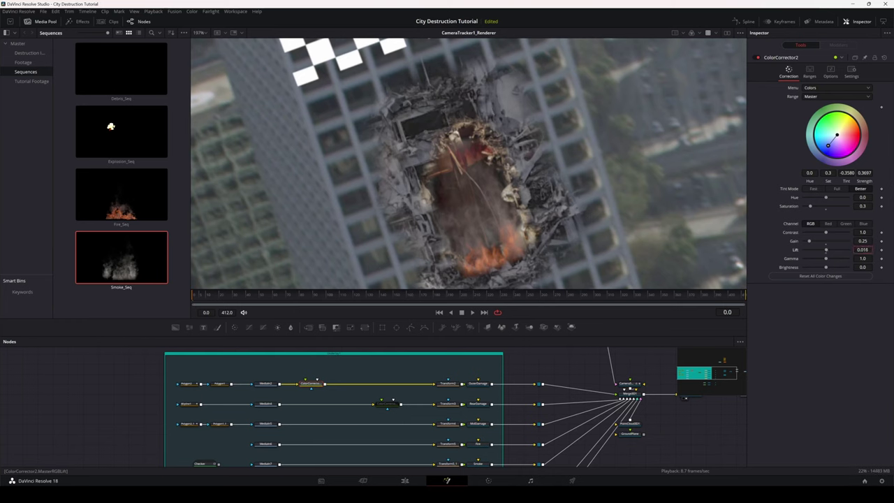
key(Return)
- Set the outer damage correction's Saturation to 0.45 and Gamma to 0.994, checking the match against the building
drag(811, 207, 817, 209)
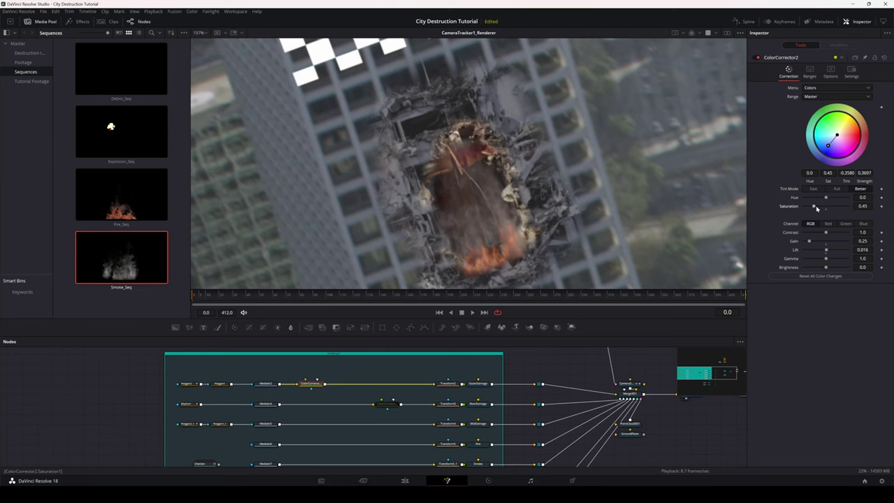
scroll(605, 183, down, 10)
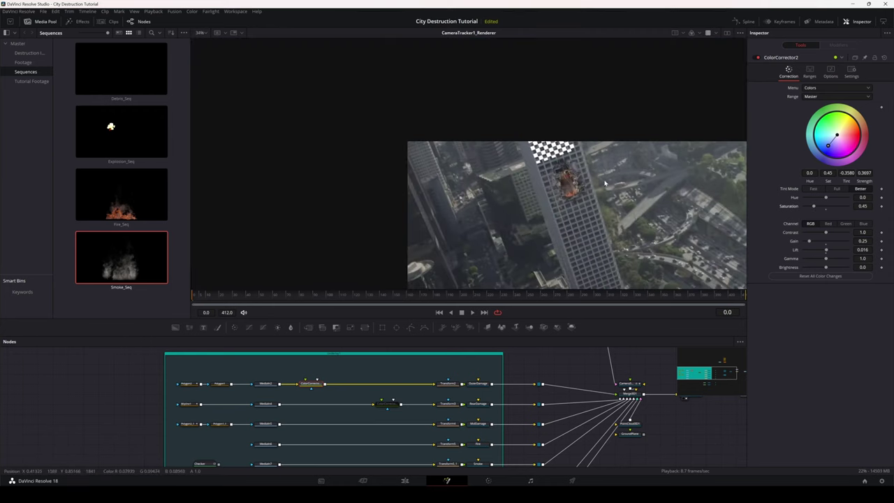
scroll(604, 183, up, 6)
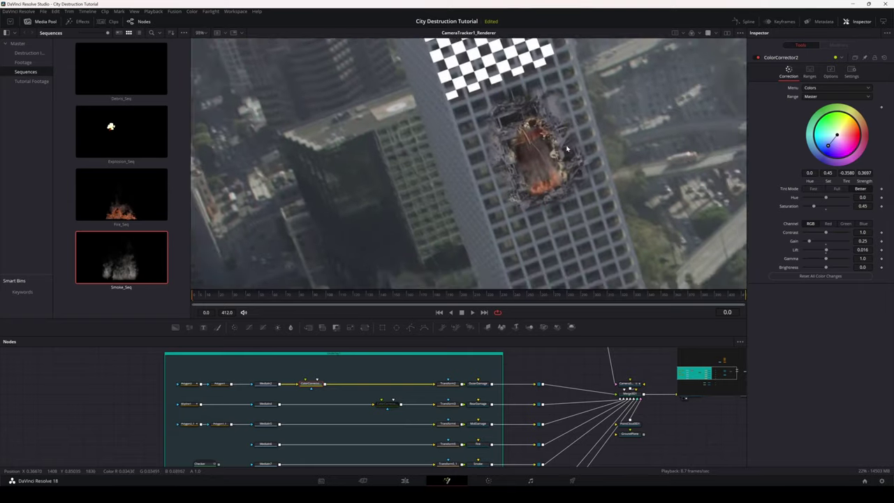
scroll(567, 149, up, 5)
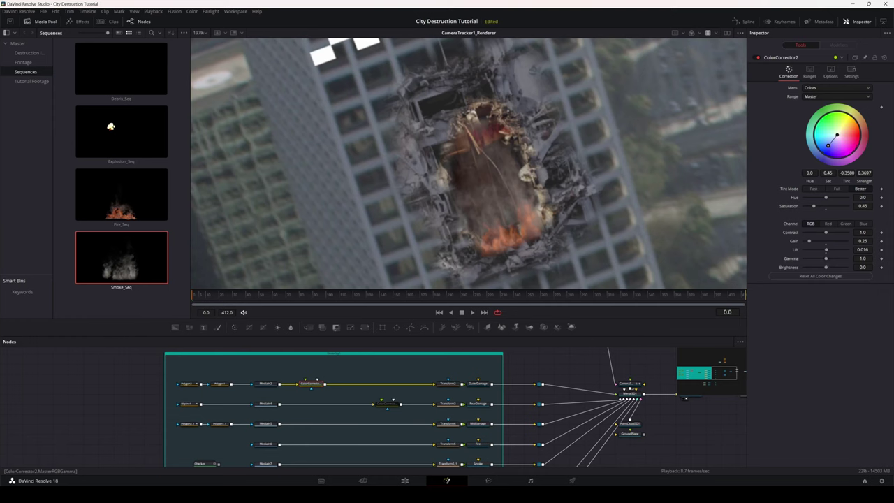
drag(862, 259, 860, 258)
drag(858, 259, 858, 258)
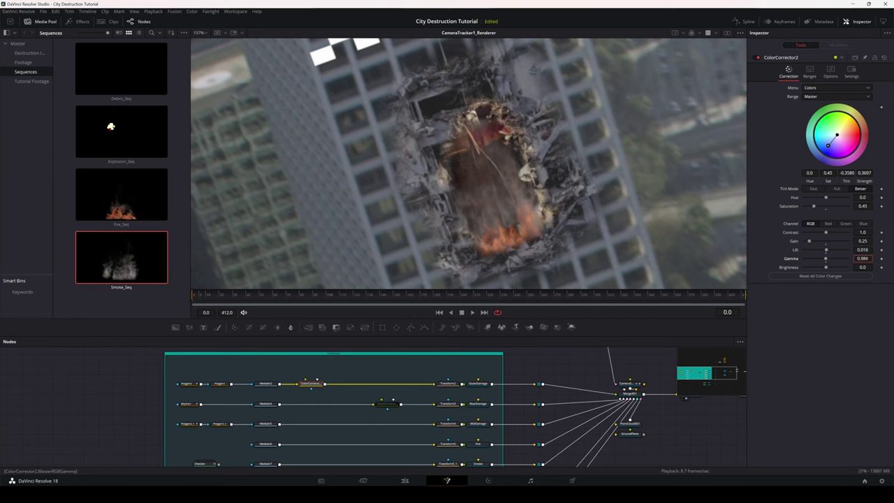
scroll(609, 167, down, 3)
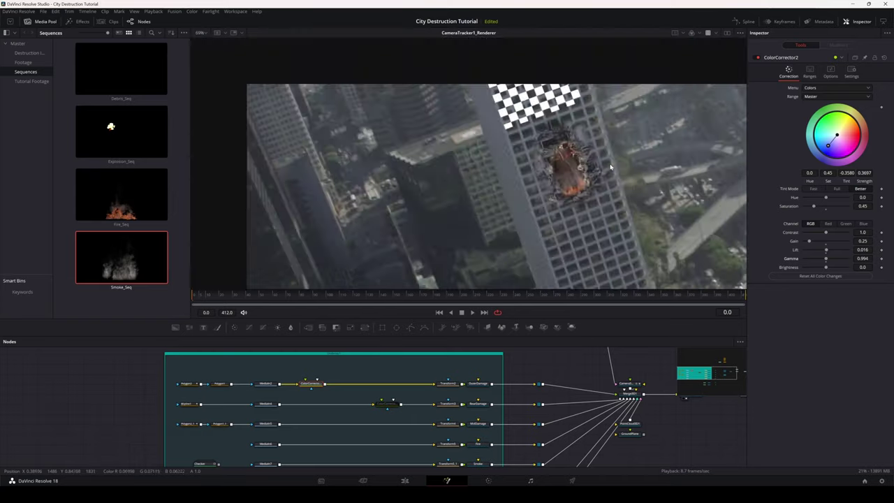
scroll(610, 167, up, 2)
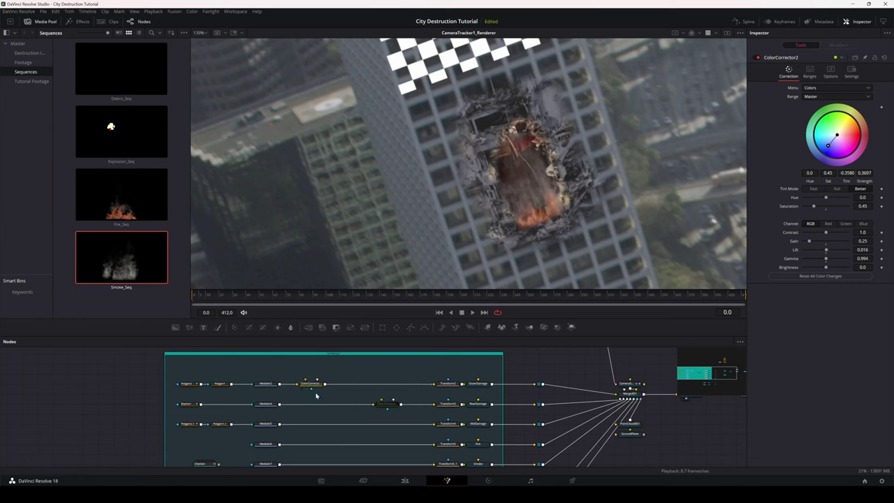
- Insert copies of the outer damage Color Corrector right after the clips on the two damage branches below OuterDamage
key(ctrl+v)
drag(317, 395, 317, 405)
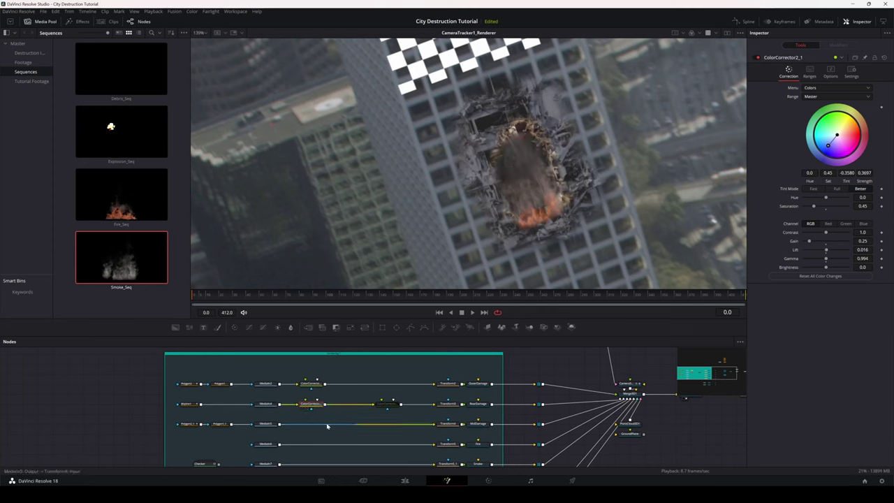
click(326, 418)
key(ctrl+v)
drag(325, 417, 312, 426)
scroll(532, 233, down, 4)
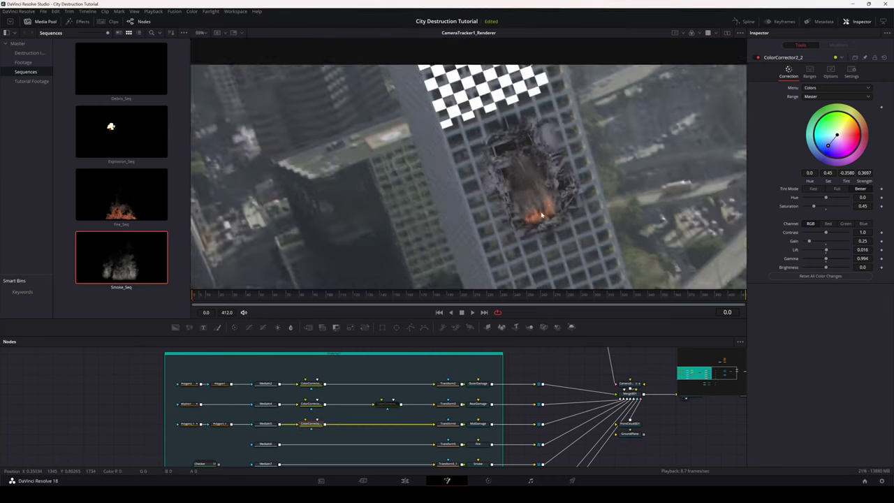
scroll(542, 220, up, 6)
- Slightly reduce the Soft Edge of the Polygon1 mask on the OuterDamage branch
click(192, 384)
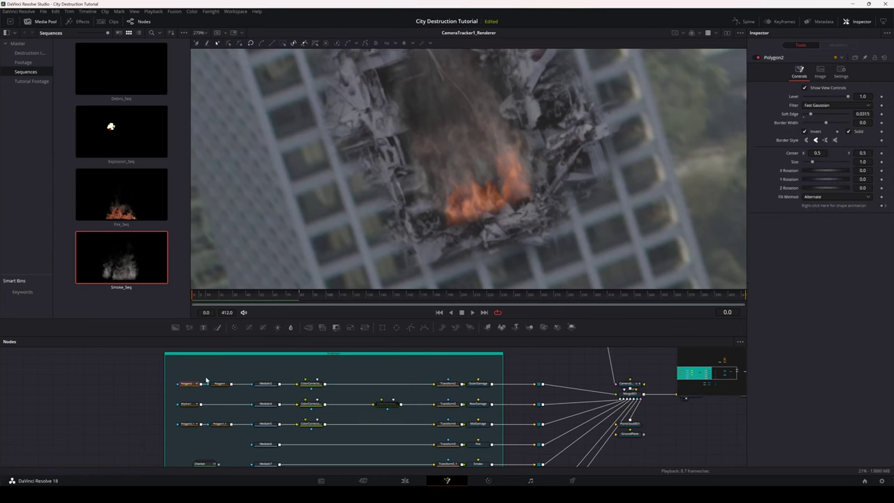
click(220, 384)
drag(821, 115, 818, 117)
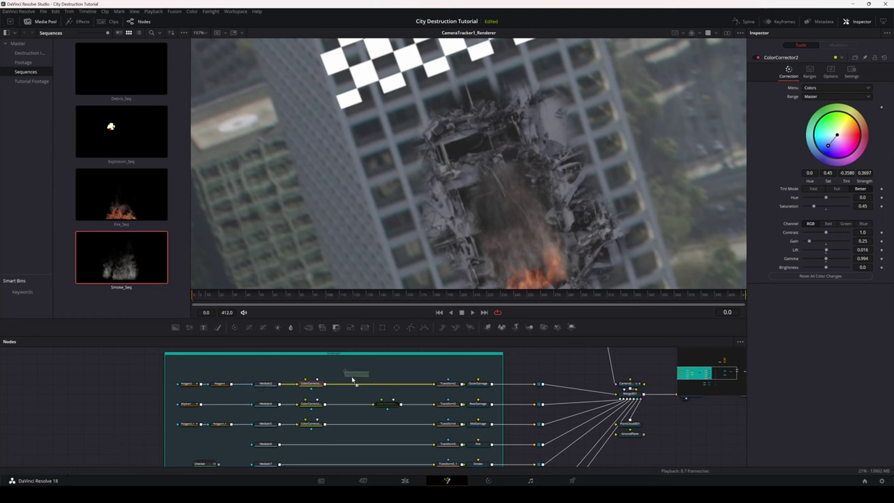
- Add a second Color Corrector after the first on the OuterDamage branch and tint its Shadows range 0.4321 at strength 0.034
drag(352, 387, 353, 385)
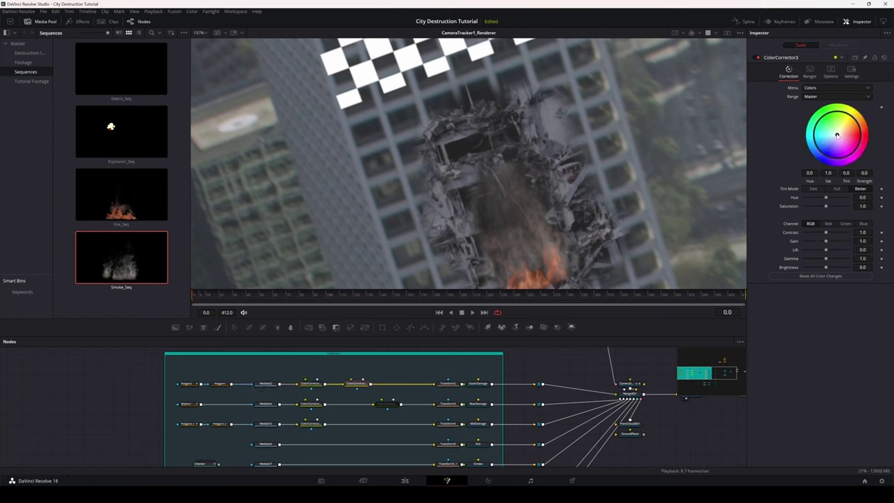
click(819, 97)
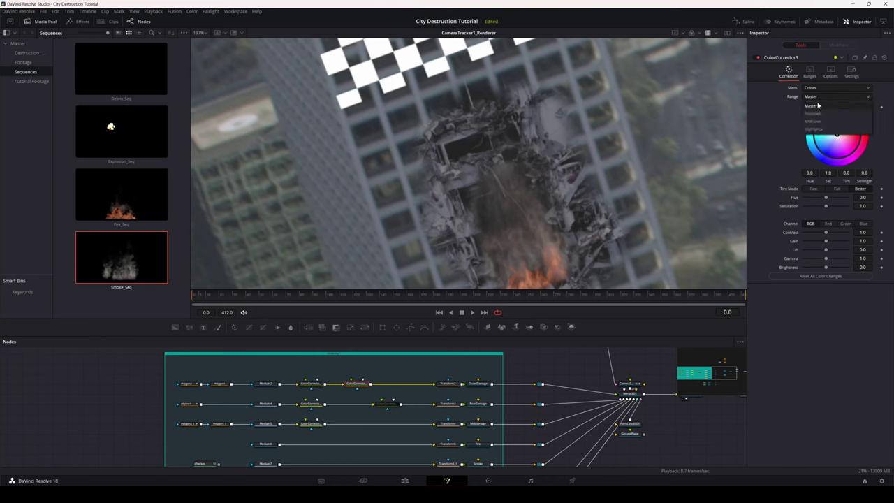
click(818, 114)
click(836, 134)
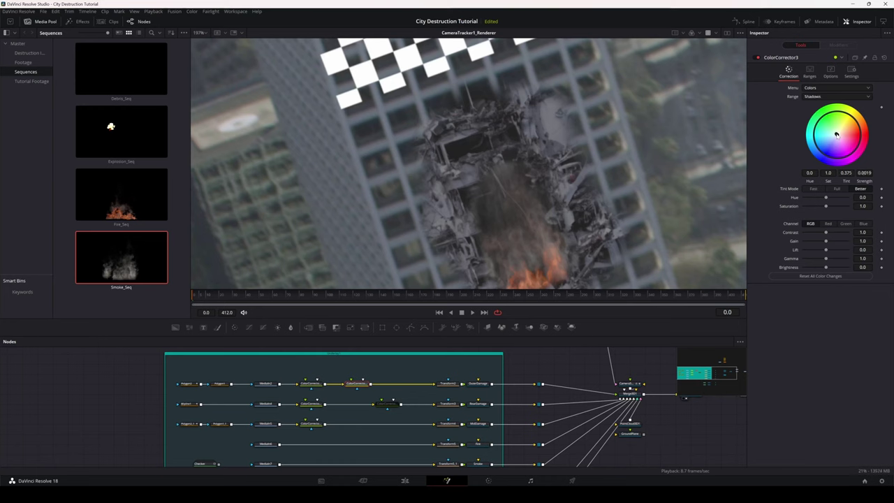
drag(836, 134, 835, 133)
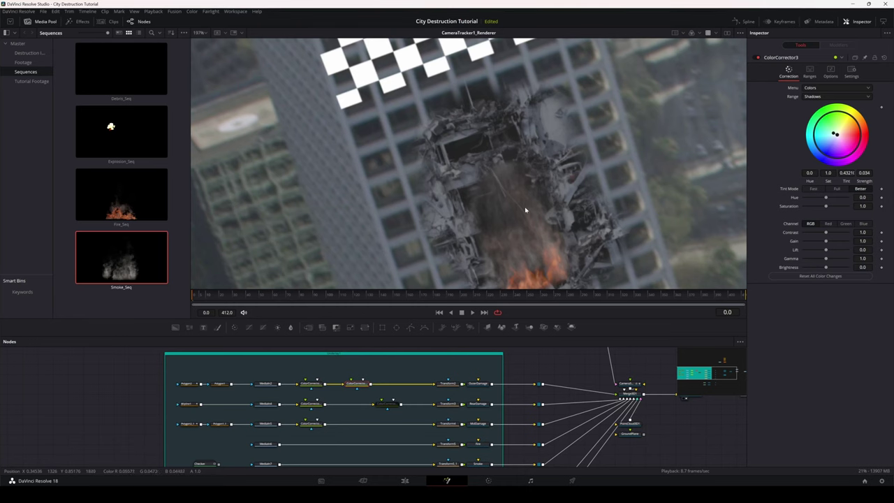
scroll(561, 217, down, 2)
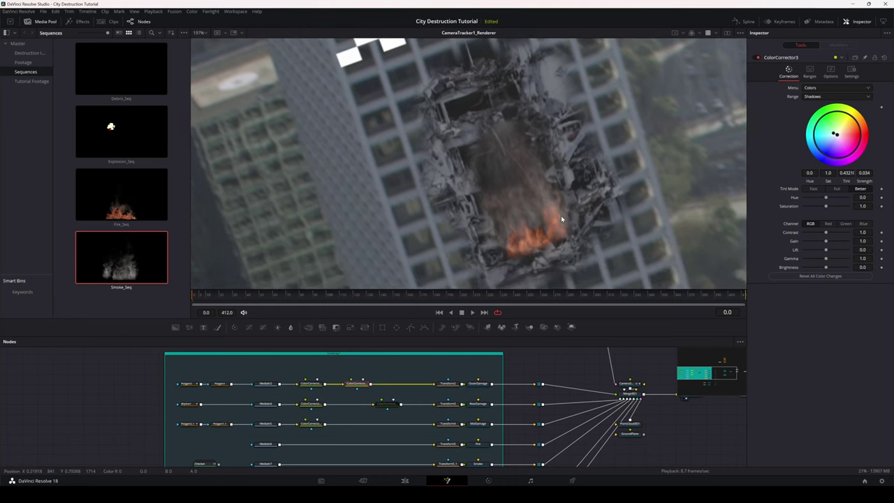
scroll(561, 216, up, 1)
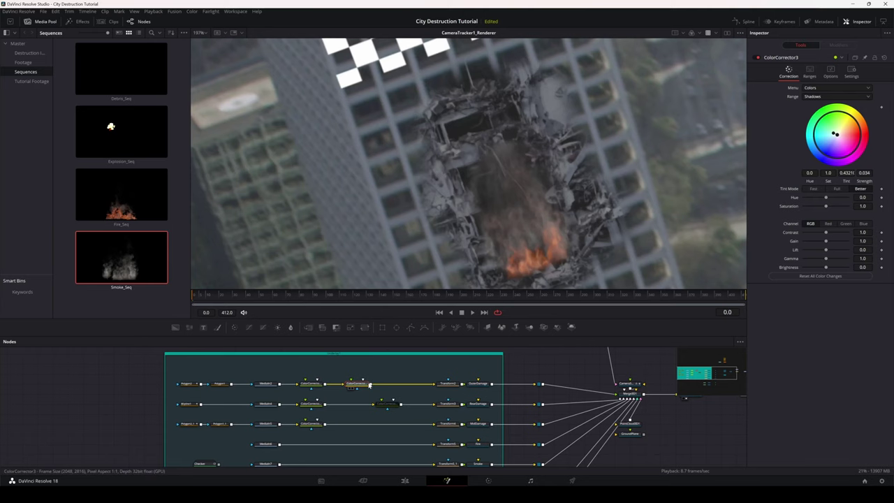
- Insert copies of the Shadows Color Corrector after the first correction on the other two damage branches and check the composite
key(ctrl+v)
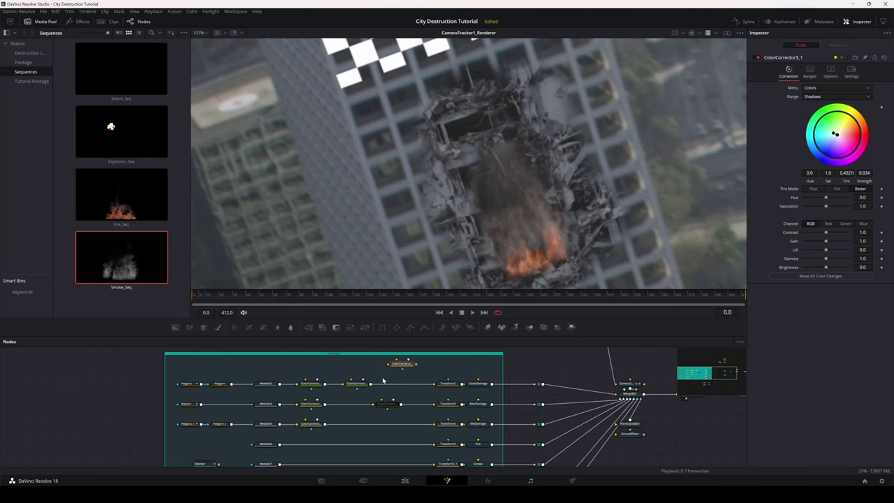
drag(399, 365, 359, 399)
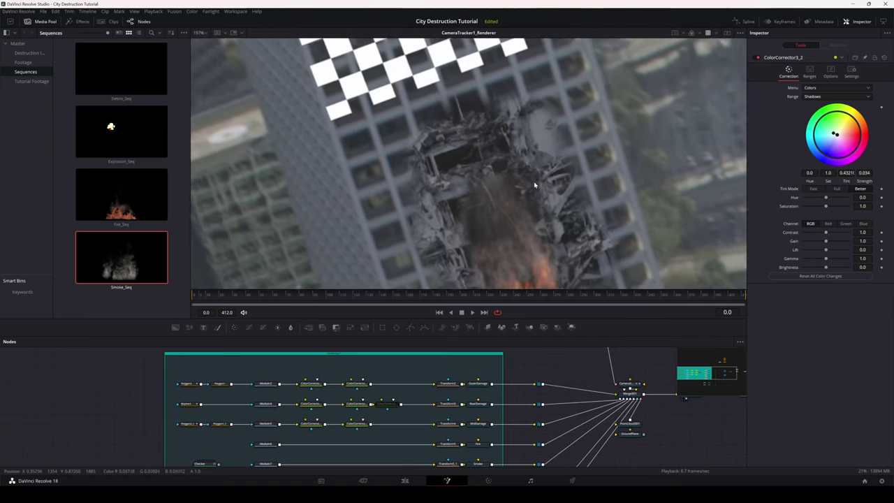
scroll(527, 176, down, 8)
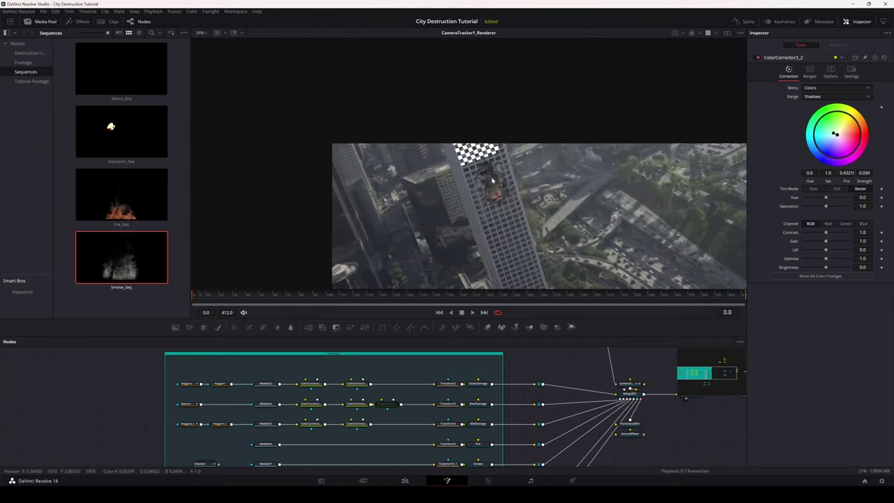
drag(540, 207, 522, 195)
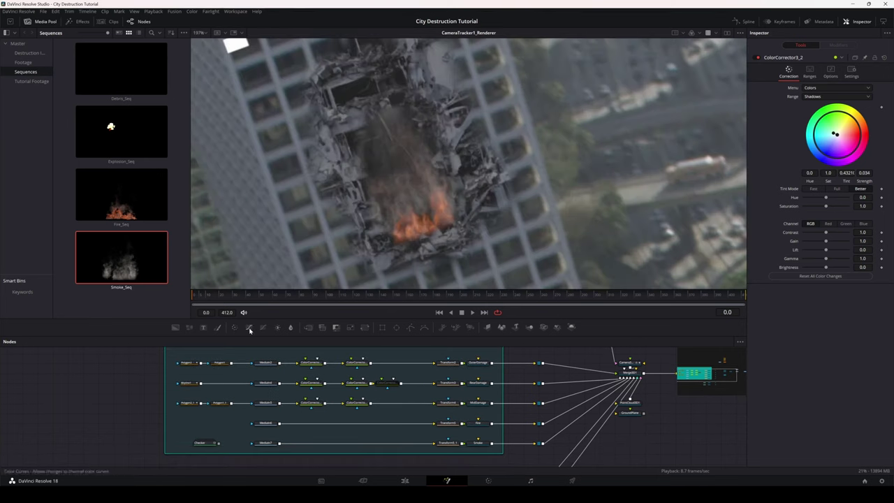
- Enable Pre-Divide / Post-Multiply on the second Color Corrector of all three damage branches and check the option on MidDamage's first one
click(356, 362)
click(829, 77)
click(825, 89)
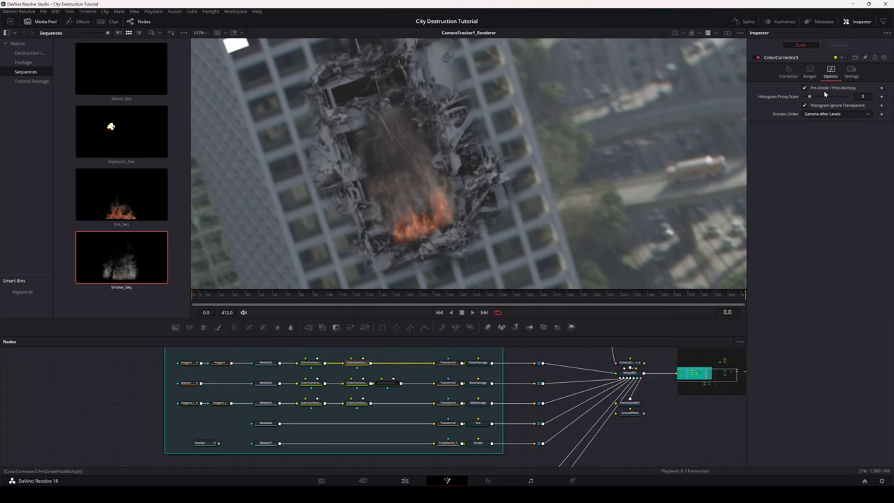
click(355, 384)
click(829, 73)
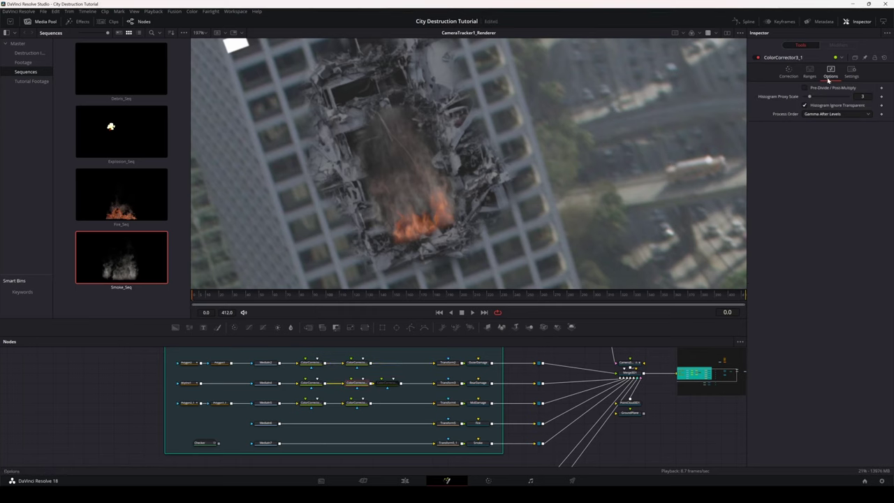
click(356, 403)
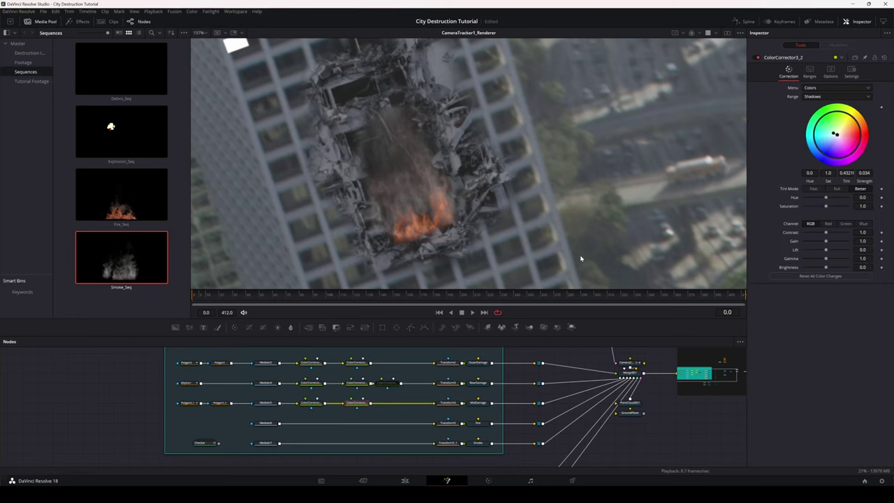
click(833, 76)
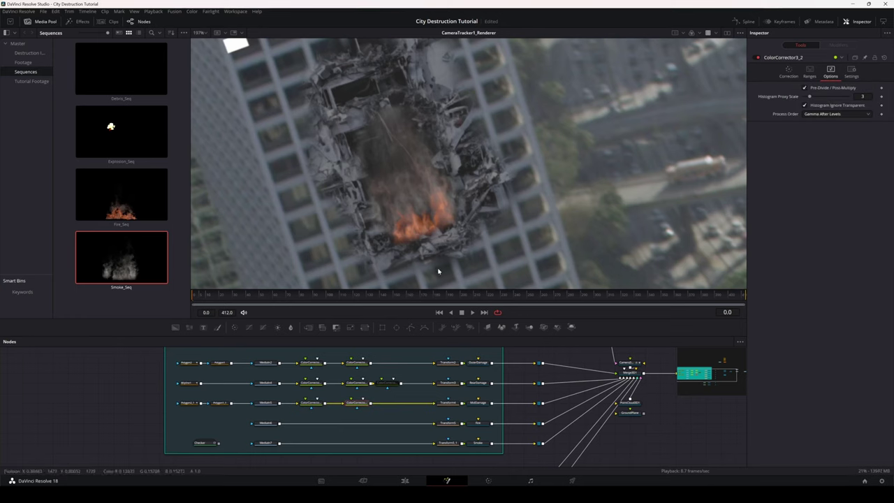
click(310, 403)
click(831, 71)
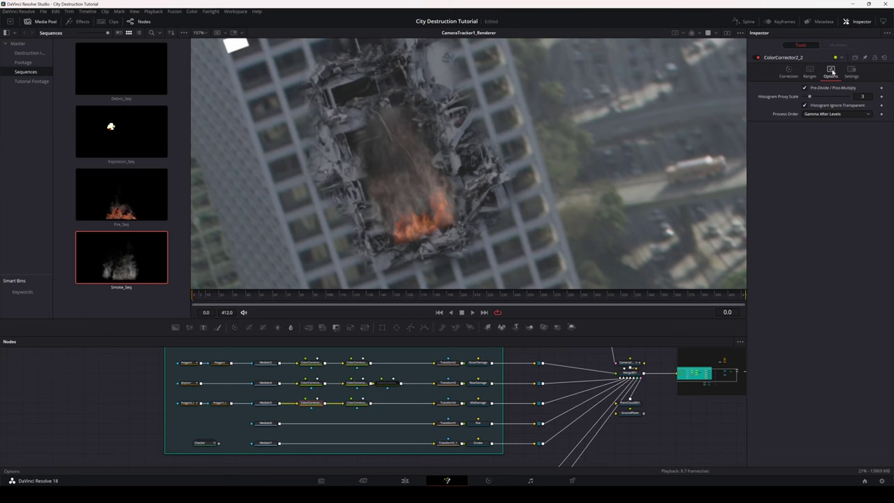
click(788, 74)
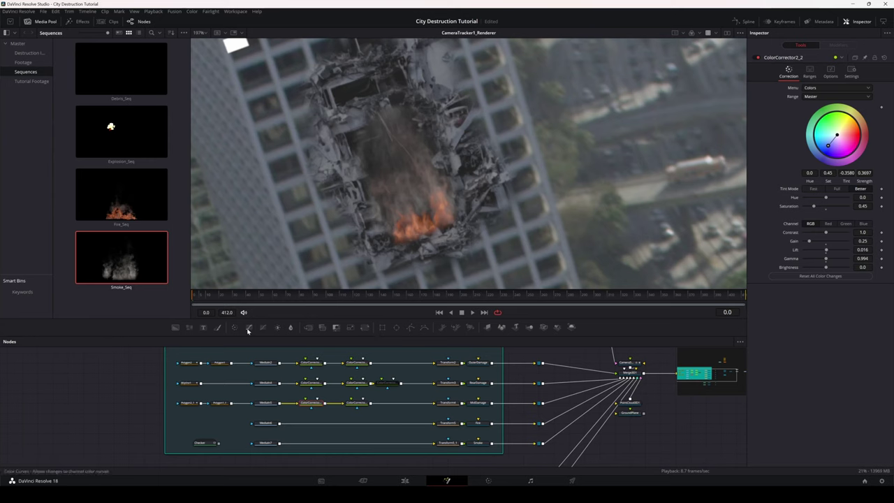
- Insert a Color Corrector between the fire clip and its Transform and enable Pre-Divide / Post-Multiply
drag(322, 327, 315, 425)
click(831, 71)
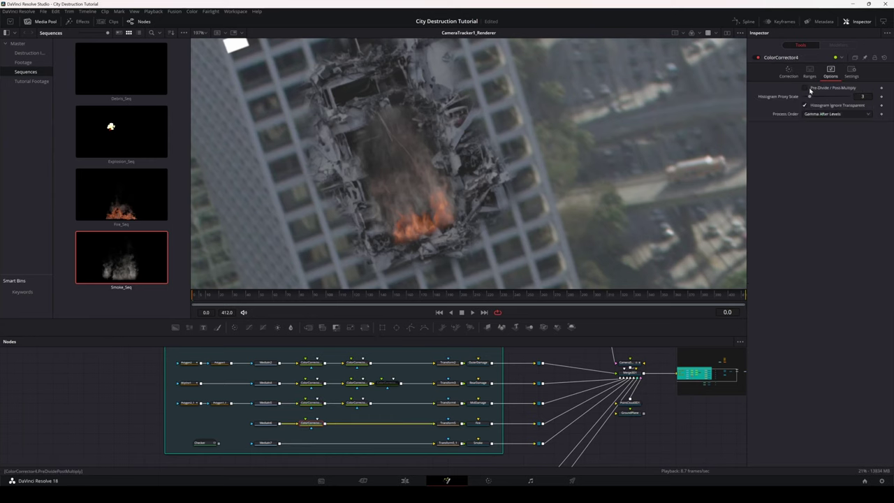
click(788, 71)
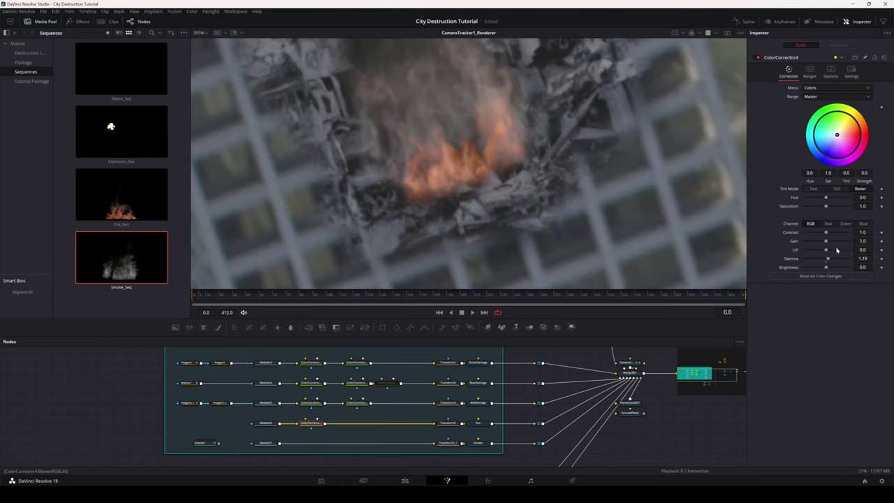
- Return the fire correction's Gamma to 1.0 and look over the building and surrounding streets in the composite
drag(825, 259, 825, 261)
scroll(569, 146, down, 3)
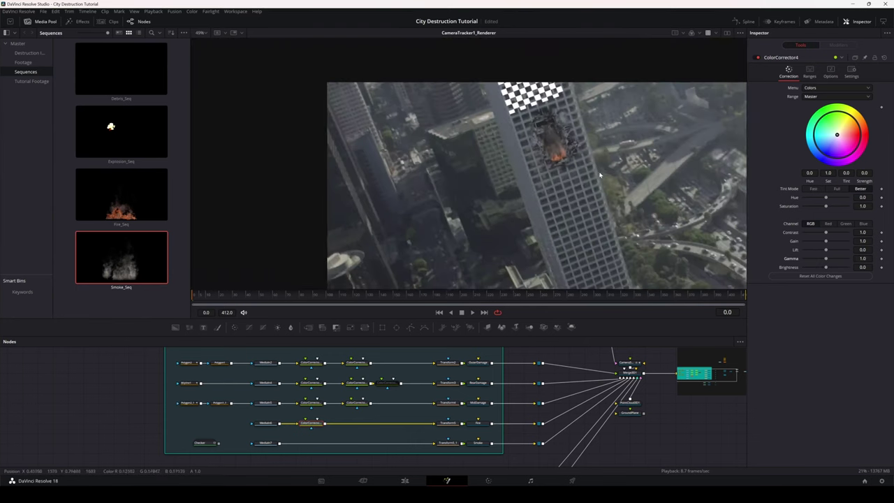
drag(599, 174, 540, 130)
mouse_move(527, 92)
mouse_down()
mouse_move(514, 118)
mouse_move(541, 102)
mouse_up()
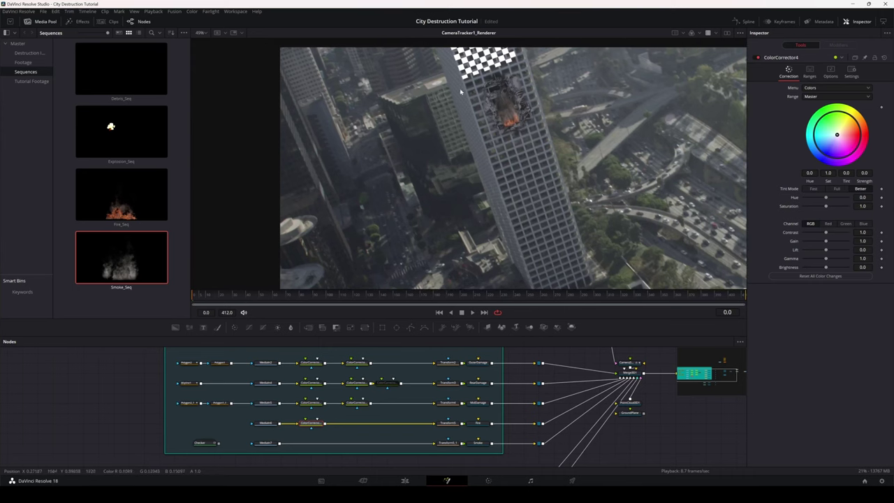
drag(460, 92, 413, 168)
drag(628, 255, 433, 138)
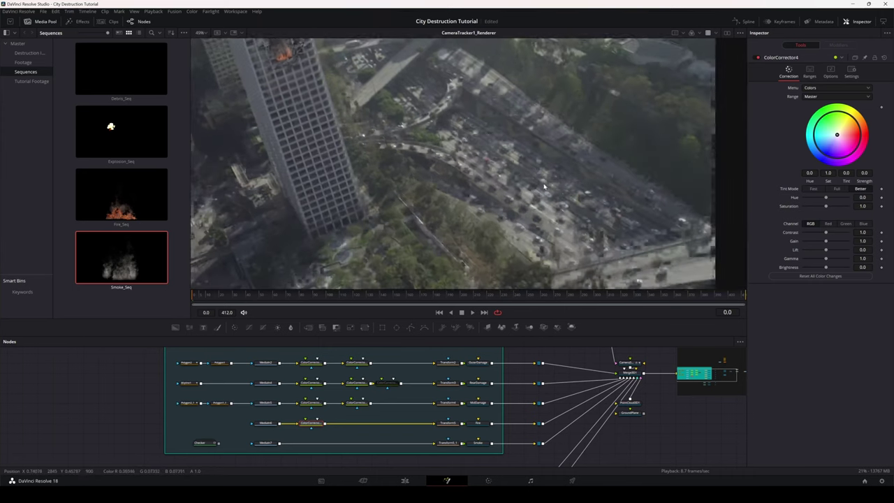
- Set the fire Color Corrector's Gamma to 0.8 and Saturation to 0.66 for the Master range, comparing the fire with the surrounding city
scroll(538, 163, up, 5)
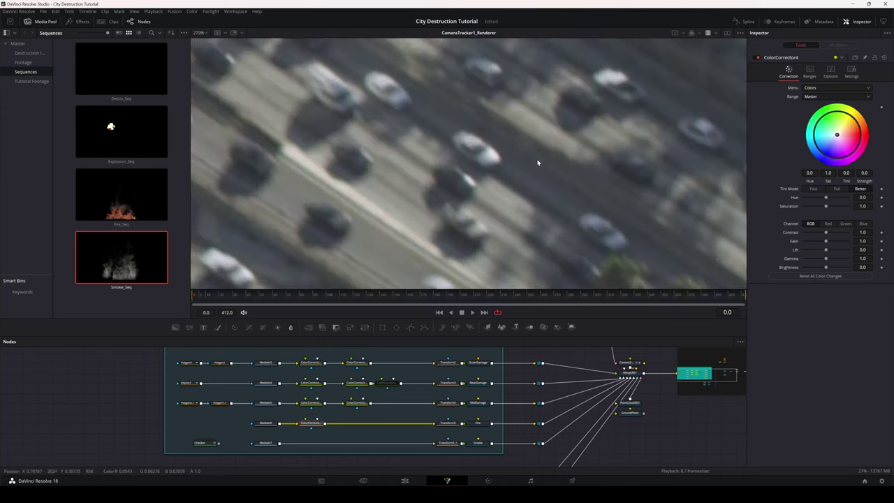
scroll(538, 162, down, 5)
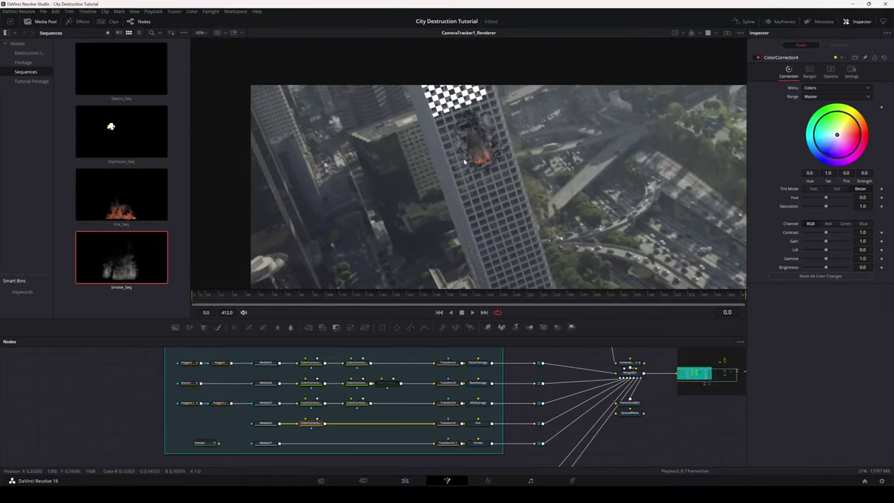
scroll(464, 162, up, 4)
scroll(507, 176, down, 2)
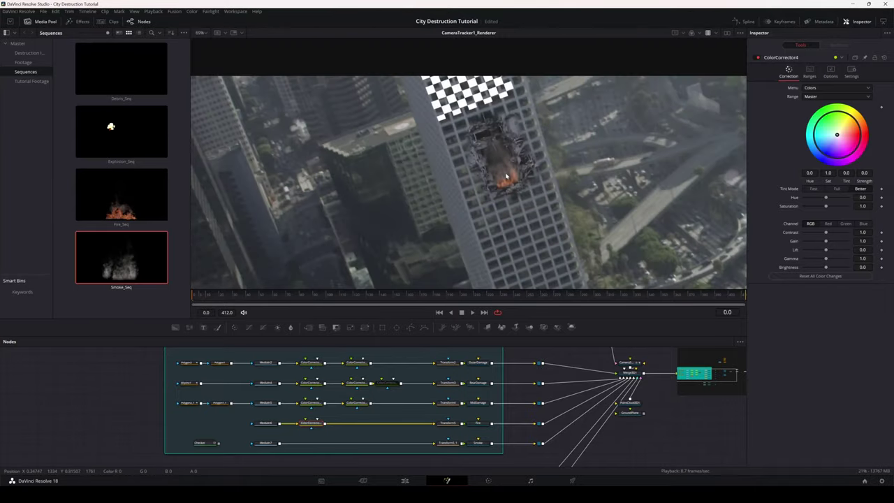
scroll(529, 163, down, 2)
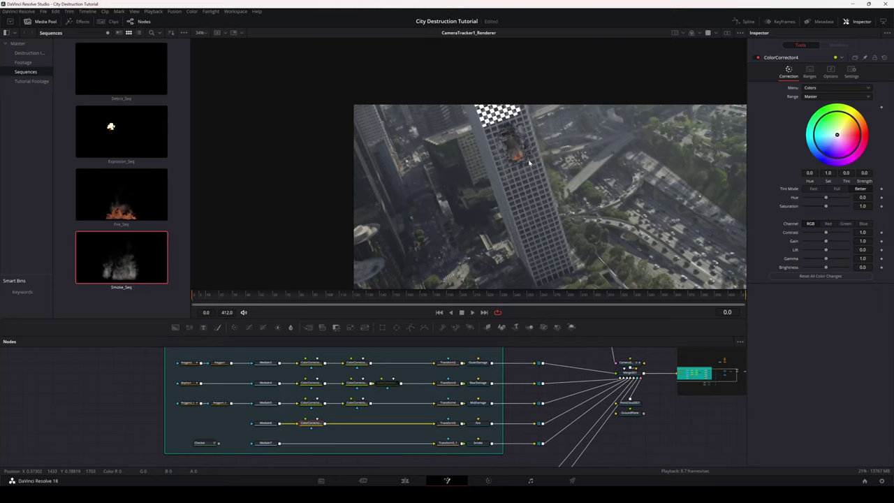
scroll(528, 162, up, 8)
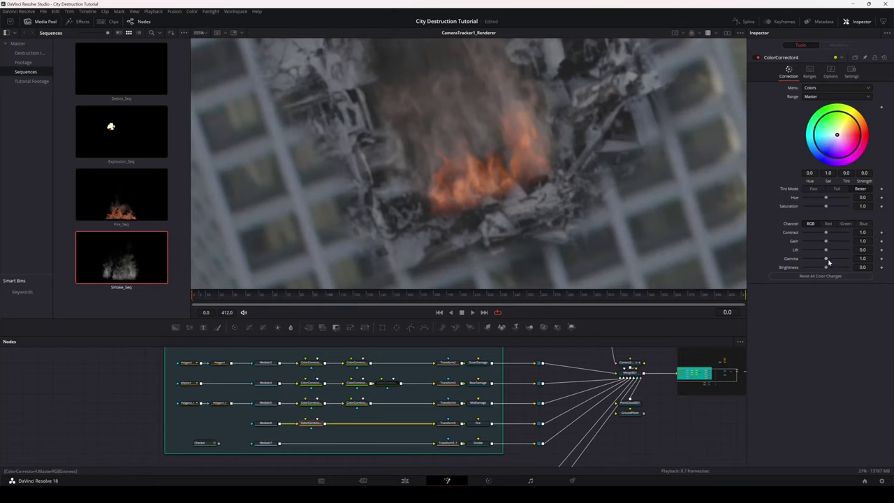
drag(826, 259, 820, 260)
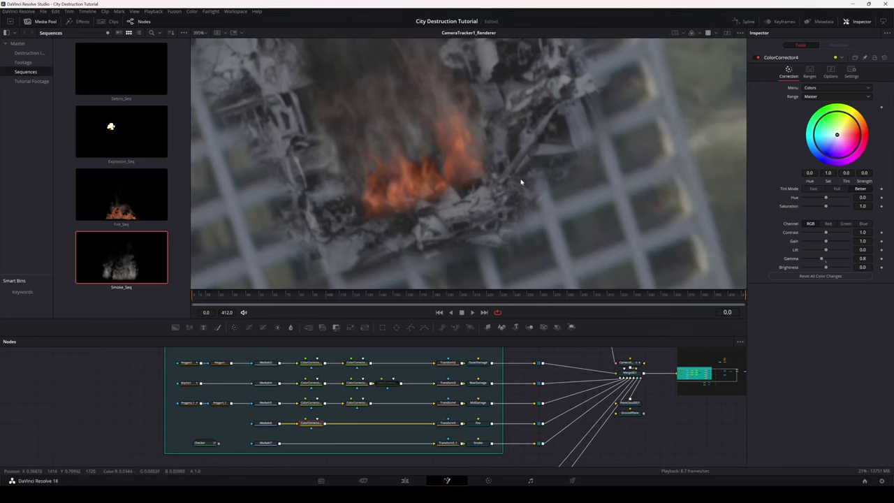
drag(824, 206, 819, 208)
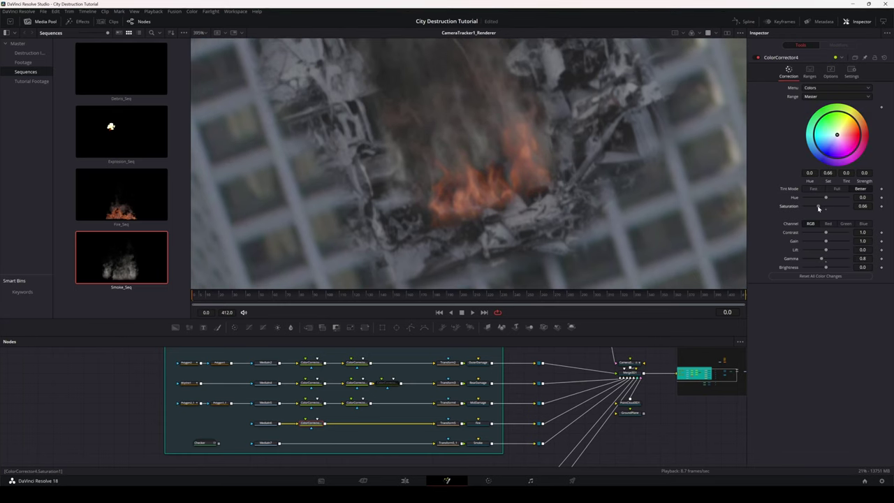
scroll(484, 174, up, 1)
scroll(485, 174, down, 1)
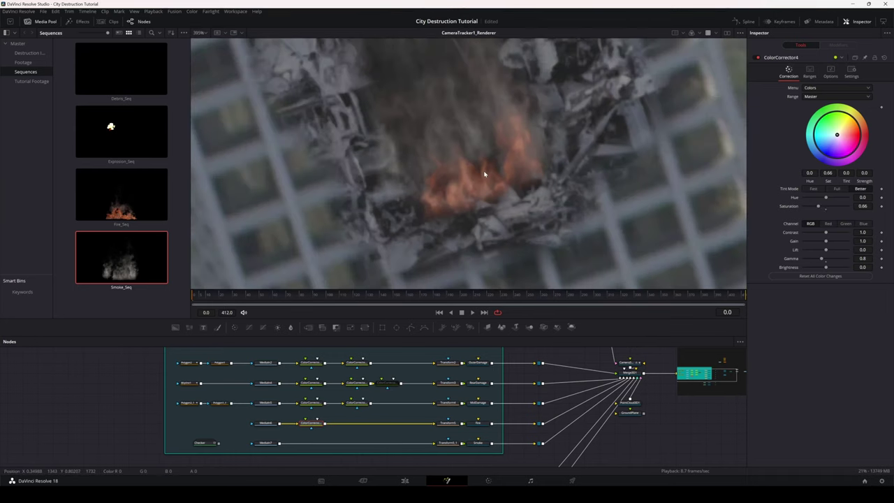
scroll(485, 174, up, 1)
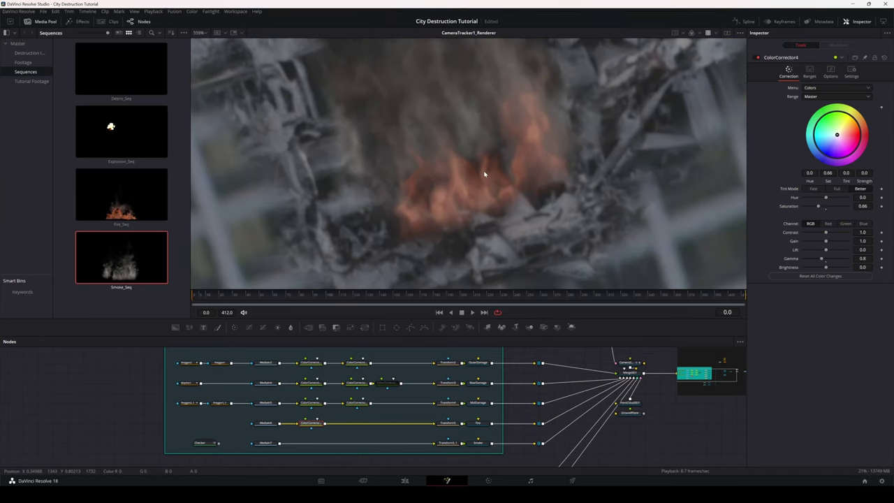
- Switch the fire Color Corrector to the Highlights range, set Brightness to 1.0, and play the composite to check the fire
click(812, 98)
click(813, 129)
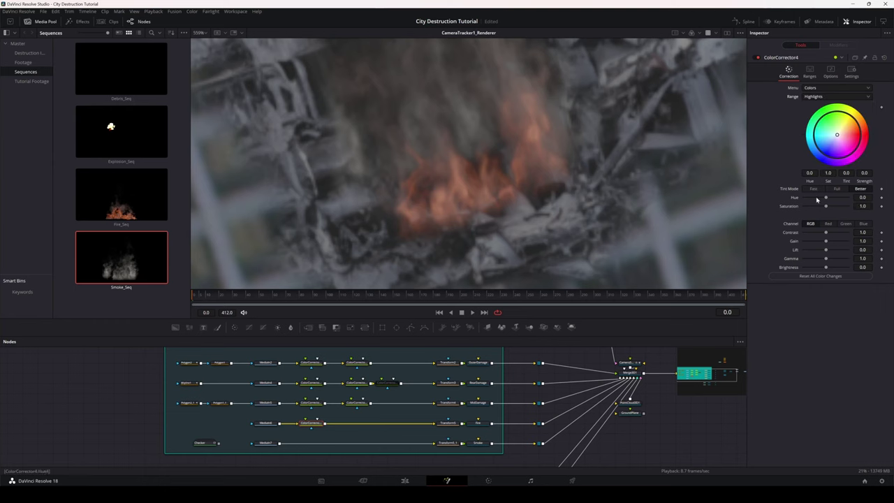
scroll(512, 137, down, 5)
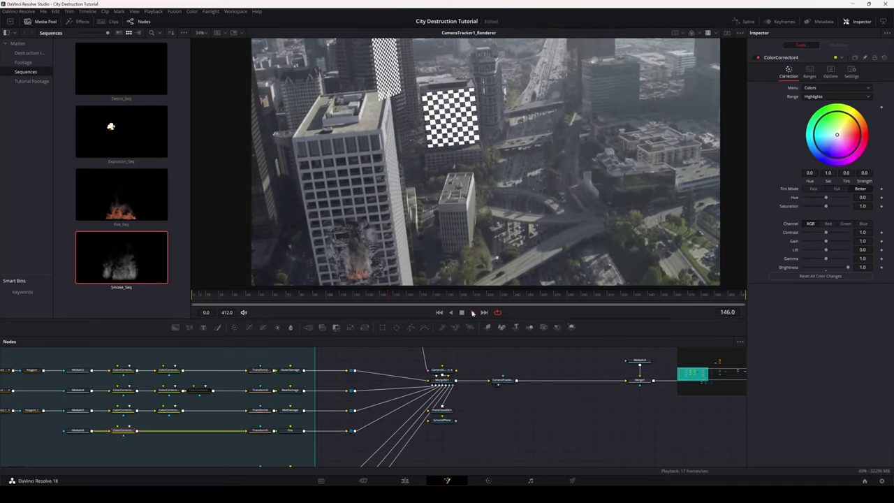
click(466, 313)
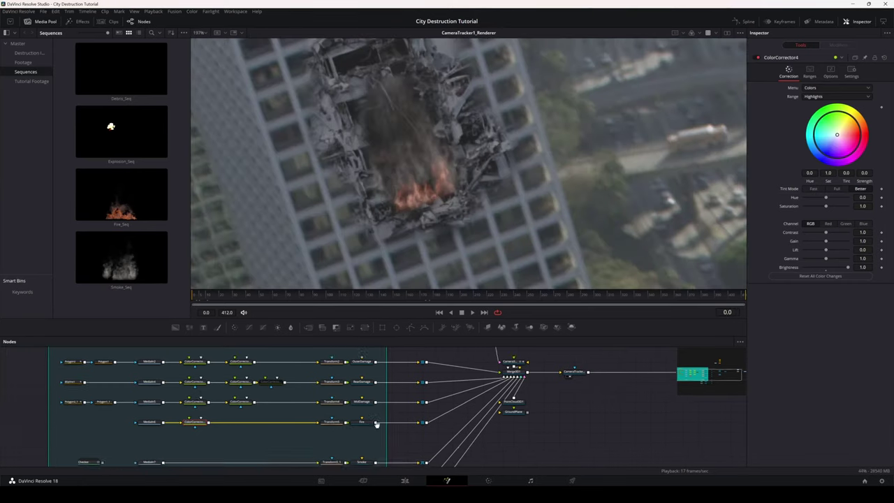
- Insert a Defocus between OuterDamage's second Color Corrector and its Transform, with Defocus Size 4.41 and Bloom Level 0.457
mouse_move(377, 424)
mouse_down()
mouse_move(379, 439)
mouse_move(338, 438)
mouse_move(379, 420)
mouse_up()
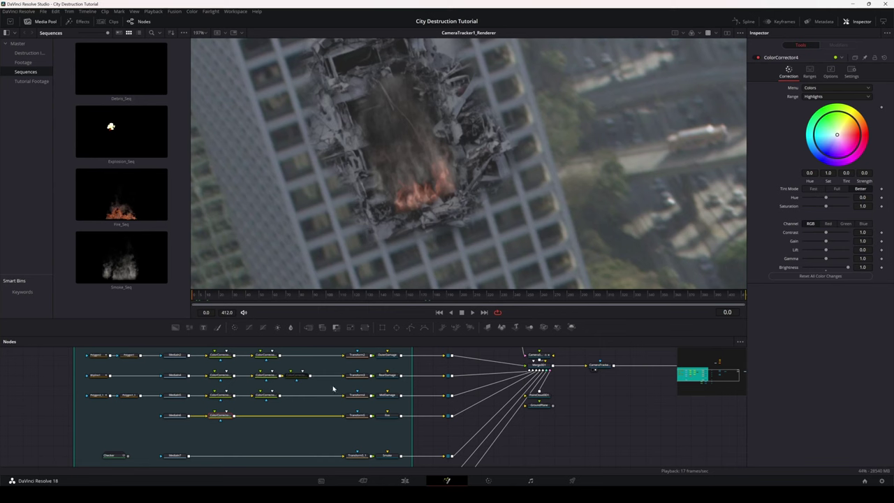
drag(323, 431, 373, 442)
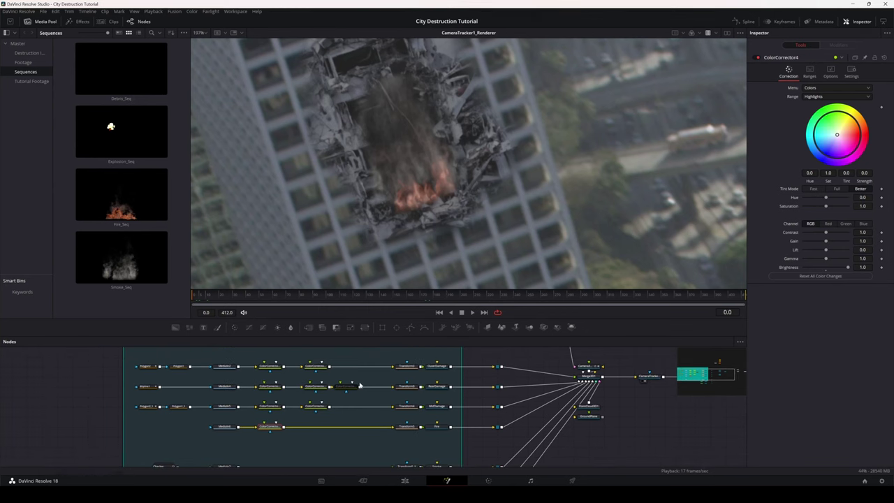
scroll(360, 429, up, 2)
key(shift+space)
text(def)
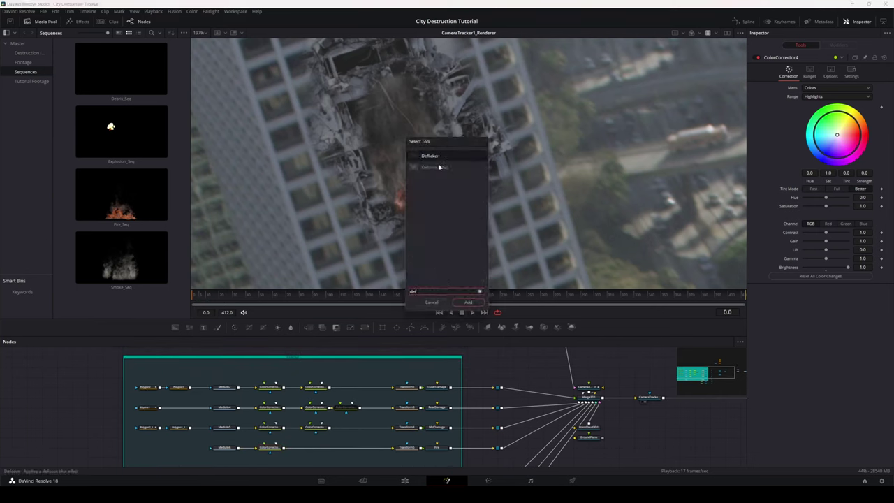
click(440, 167)
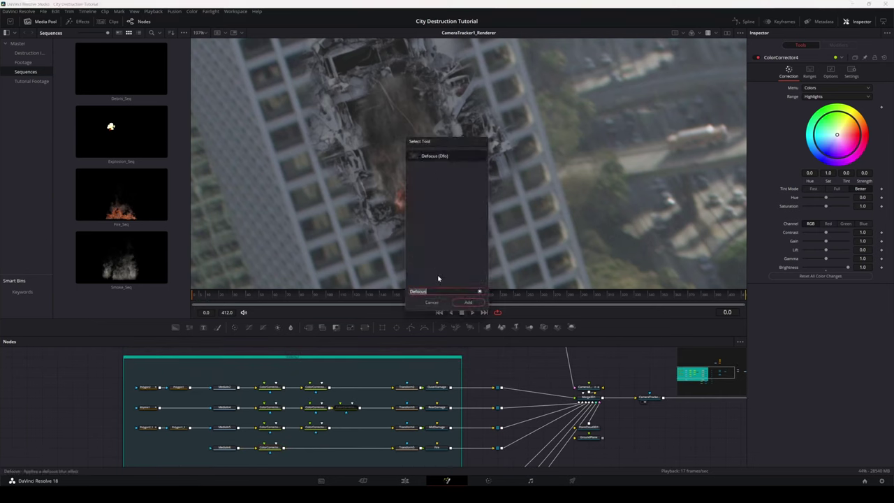
click(467, 302)
drag(359, 378, 361, 389)
drag(812, 105, 822, 106)
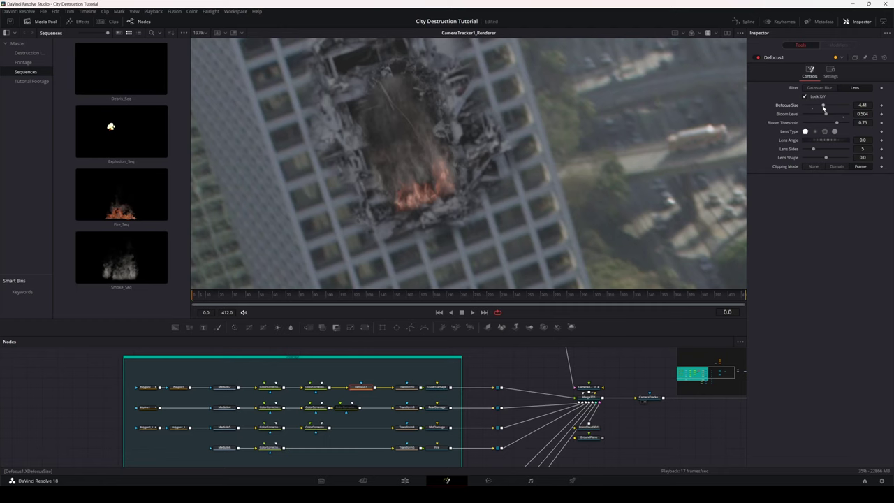
drag(827, 114, 826, 116)
- Insert copies of the Defocus before the Transforms of the other two damage branches and the fire and smoke branches
click(366, 420)
key(ctrl+v)
drag(363, 419, 381, 410)
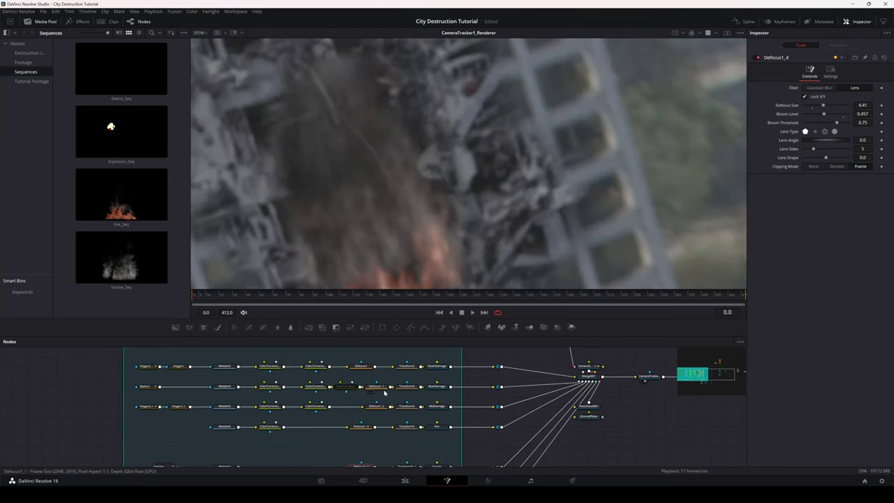
- Line up the Defocus nodes of all five branches in one column just before their Transforms
drag(360, 386, 376, 386)
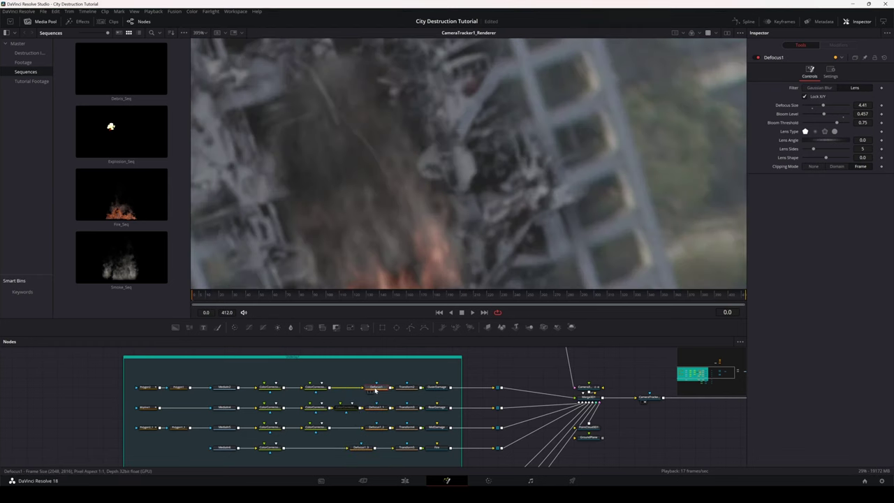
click(362, 447)
scroll(363, 447, down, 2)
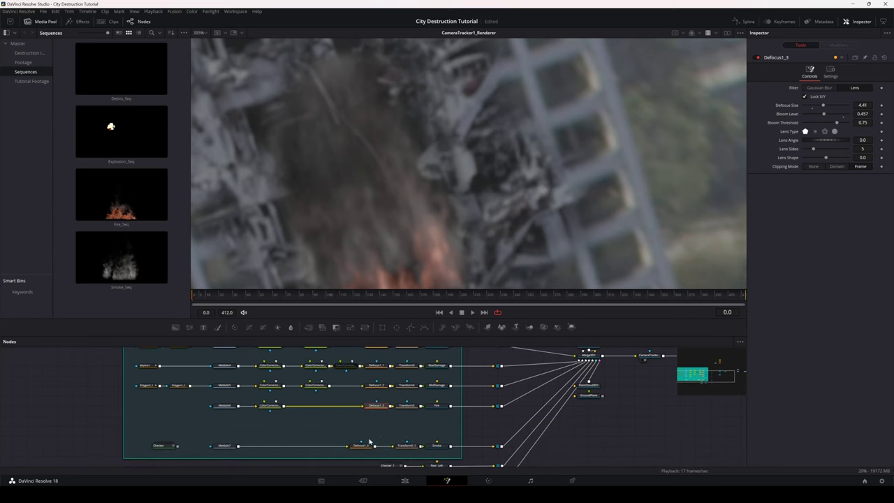
click(362, 446)
scroll(377, 412, up, 2)
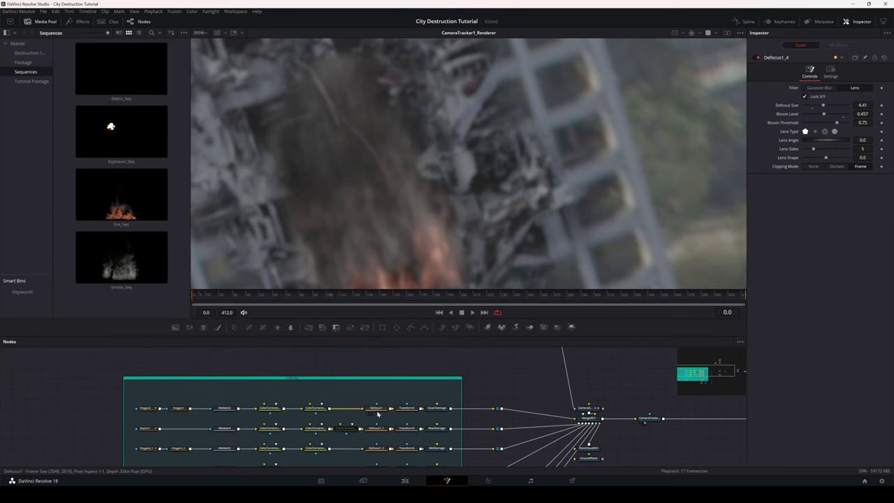
click(377, 410)
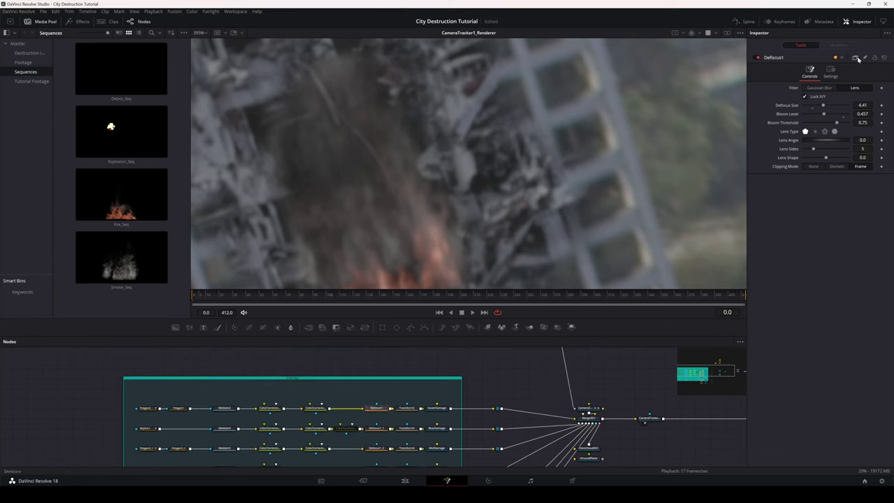
ctrl+click(375, 428)
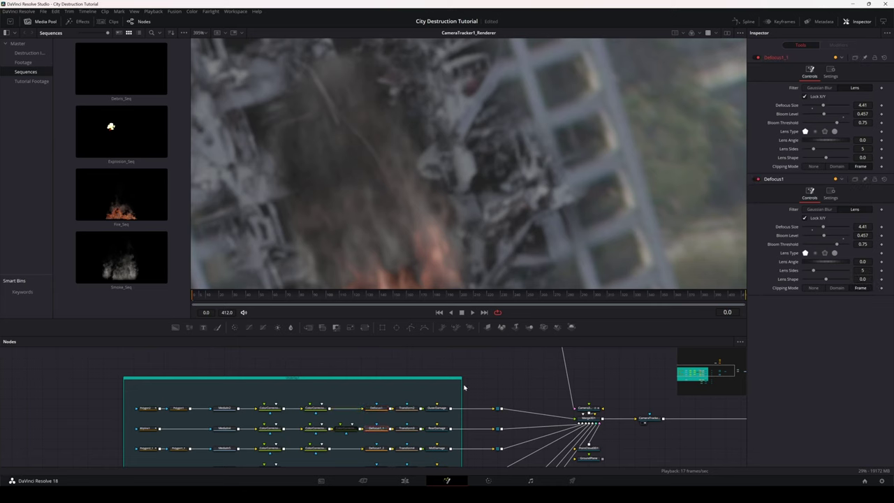
scroll(400, 399, down, 1)
- Pin the controls of the damage and fire Defocus nodes and select the smoke's Defocus to show all five together
click(383, 428)
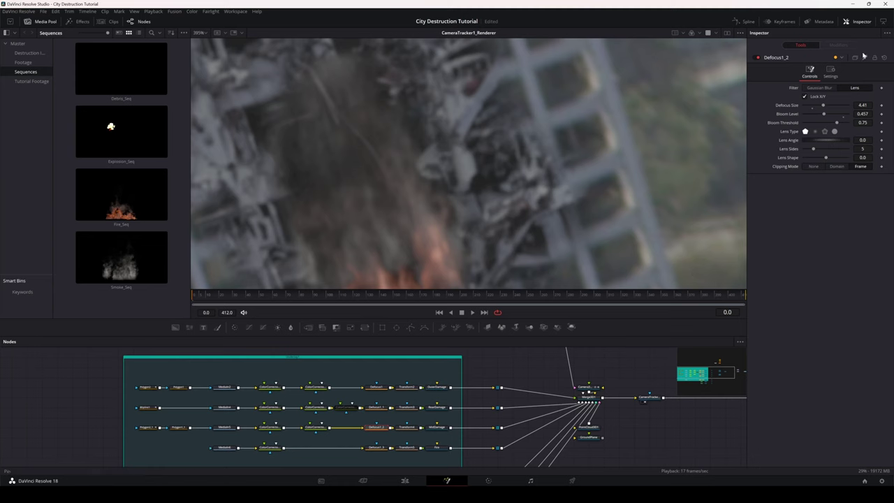
scroll(376, 430, down, 1)
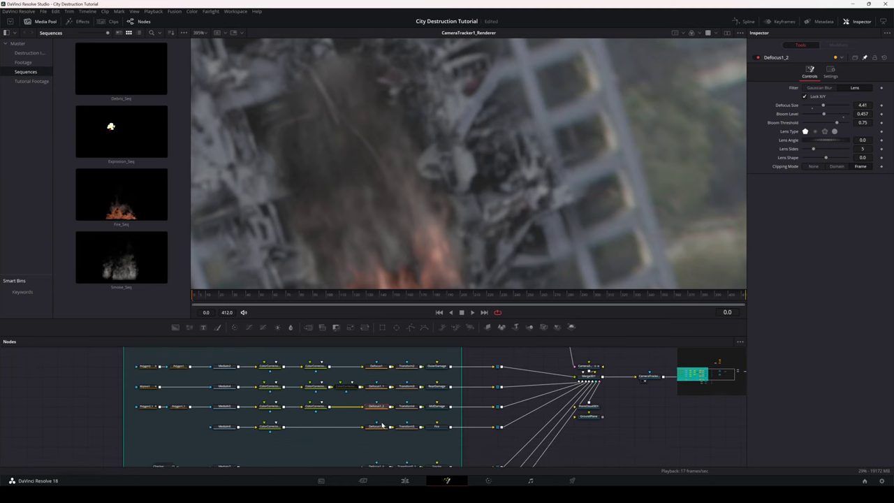
ctrl+click(375, 427)
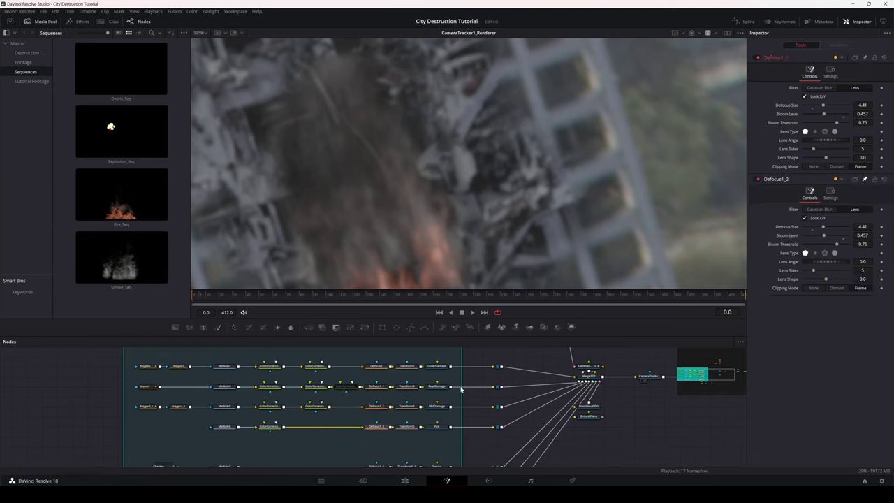
click(385, 408)
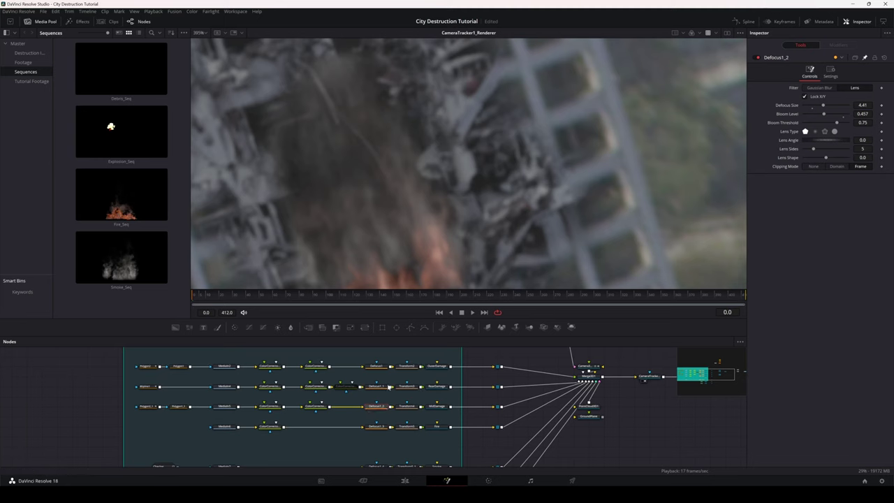
ctrl+click(383, 389)
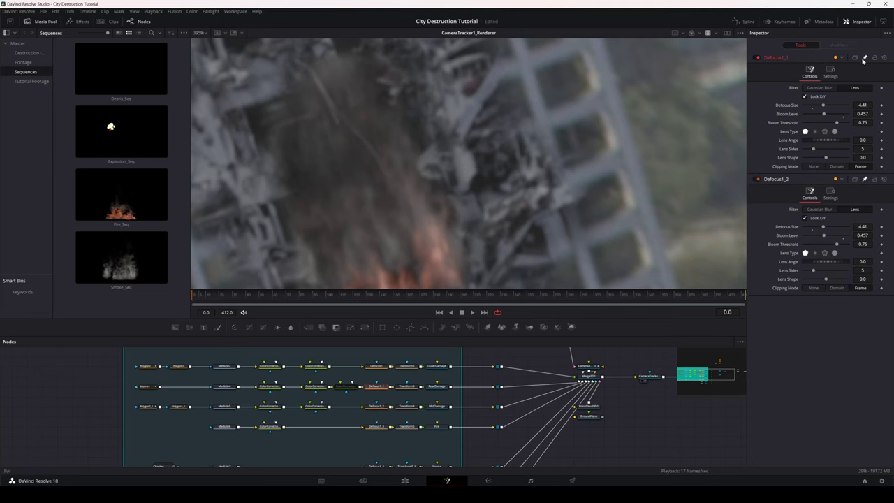
click(385, 367)
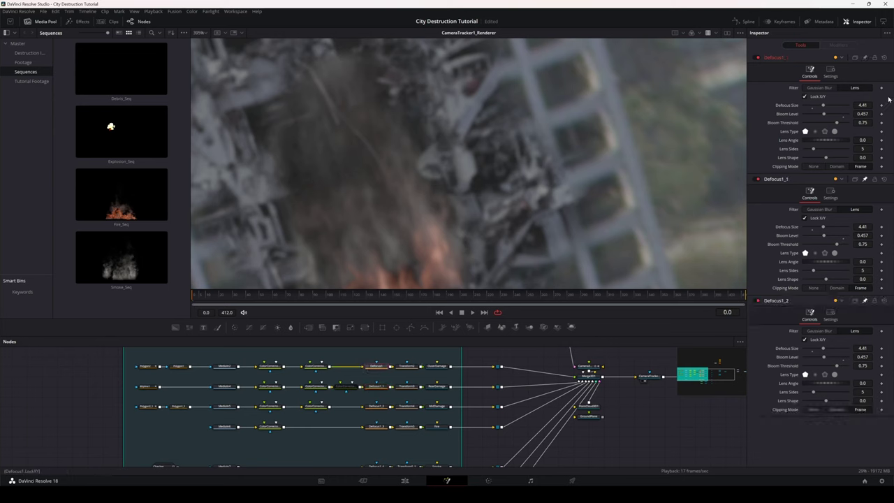
ctrl+click(376, 426)
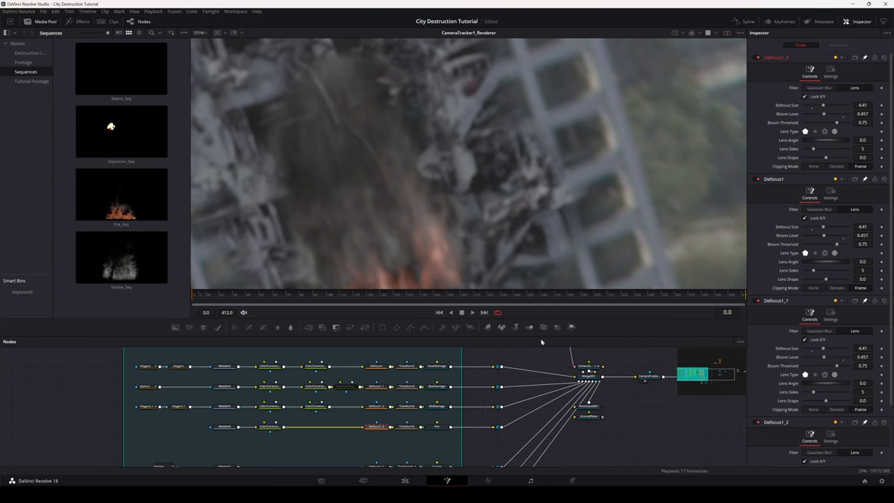
scroll(398, 426, down, 1)
ctrl+click(375, 446)
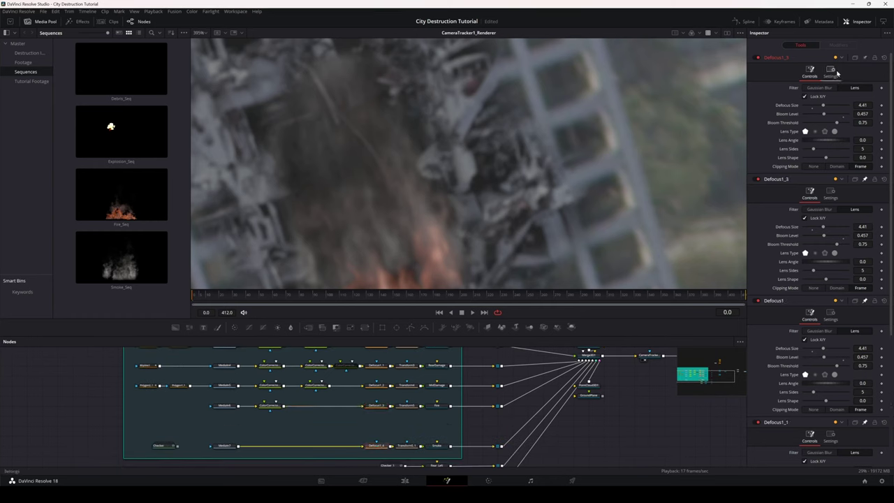
- Link the fire Defocus's Defocus Size by expression to the Defocus Size of OuterDamage's Defocus (Defocus1)
scroll(829, 284, down, 3)
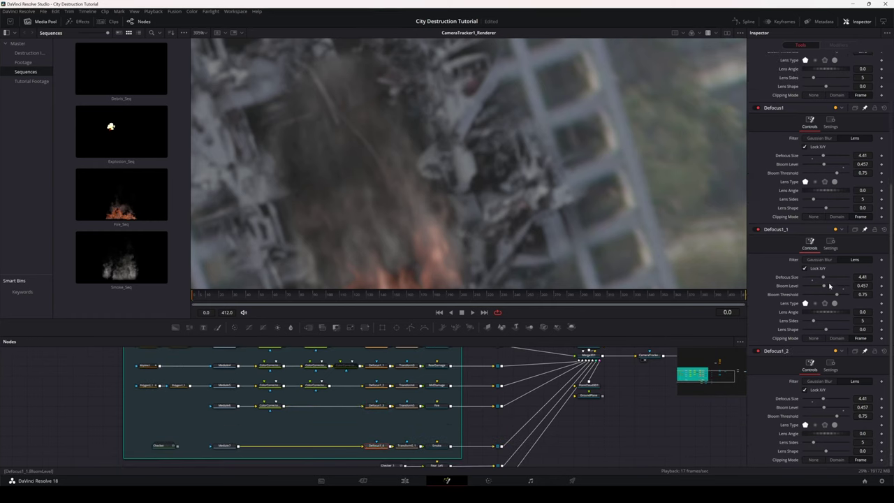
scroll(349, 370, up, 1)
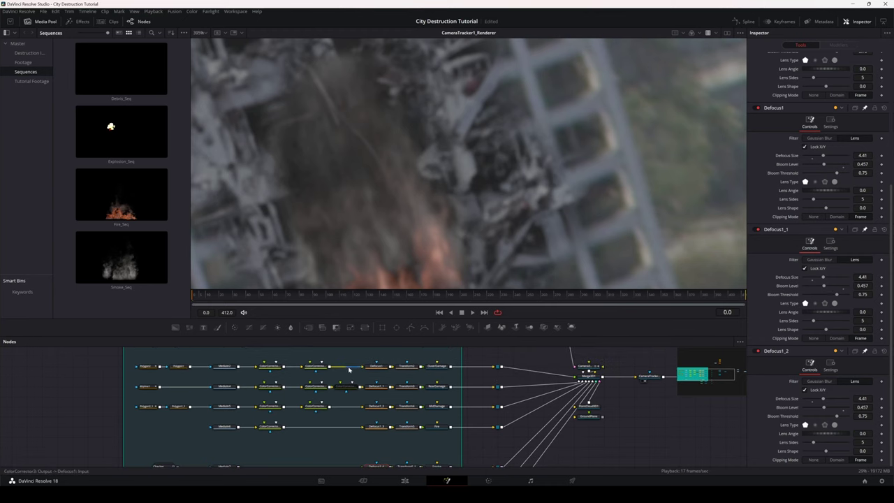
scroll(784, 247, up, 1)
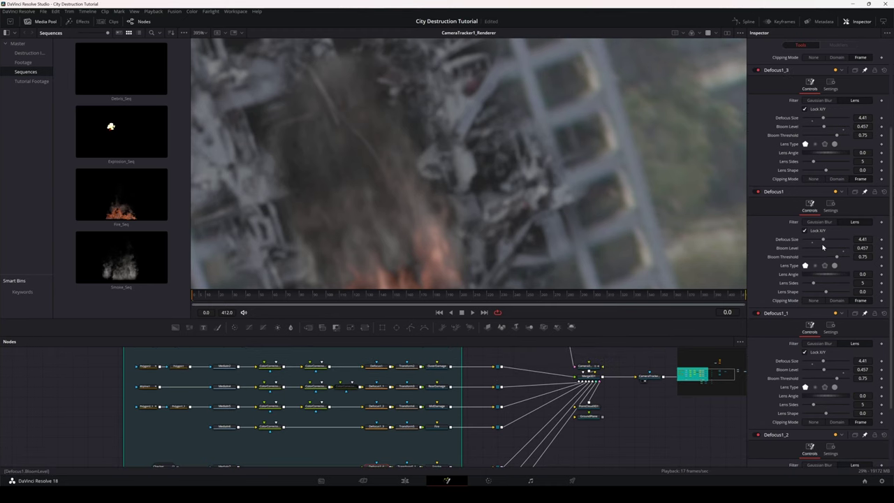
right_click(790, 120)
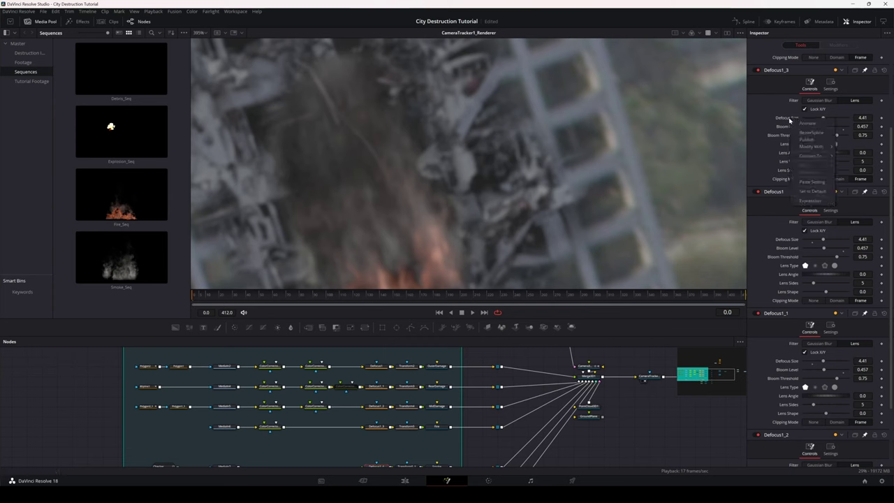
click(811, 200)
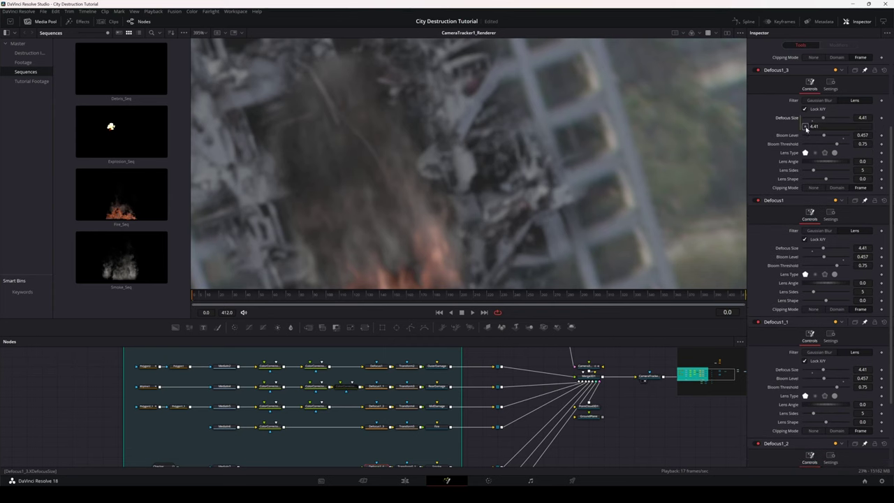
drag(805, 128, 793, 250)
- Link the Defocus Size of the RearDamage and MidDamage Defocus nodes to Defocus1's Defocus Size with expressions
scroll(792, 272, down, 3)
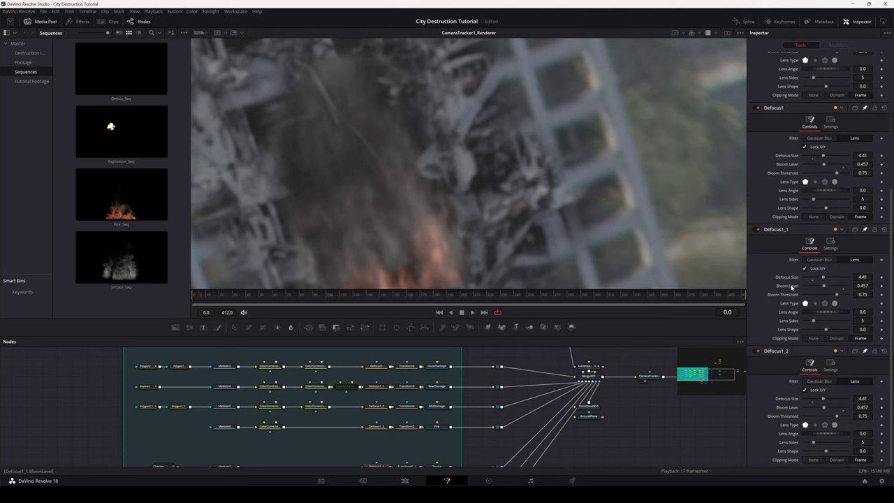
right_click(789, 278)
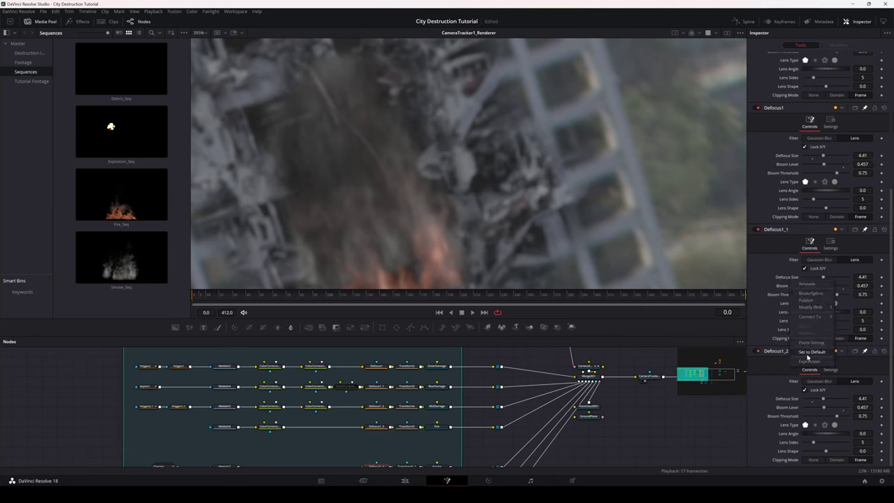
click(792, 317)
drag(804, 285, 793, 158)
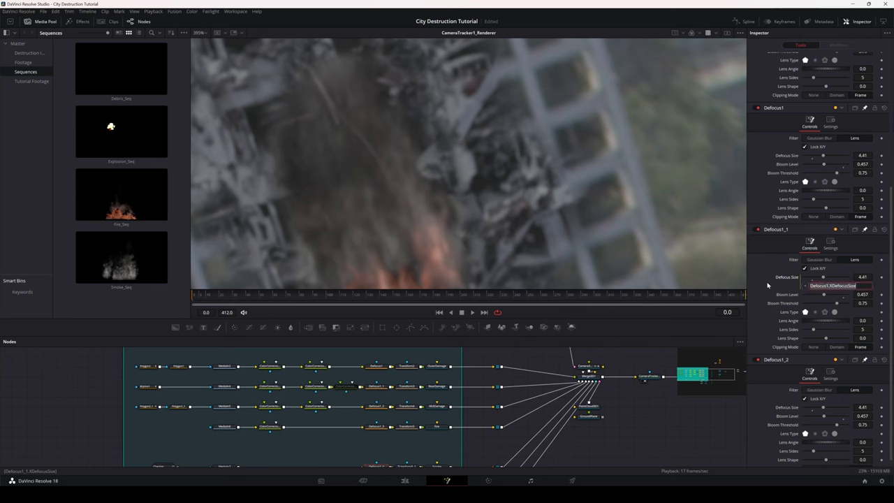
scroll(767, 285, down, 1)
right_click(787, 398)
click(791, 437)
drag(805, 406, 787, 146)
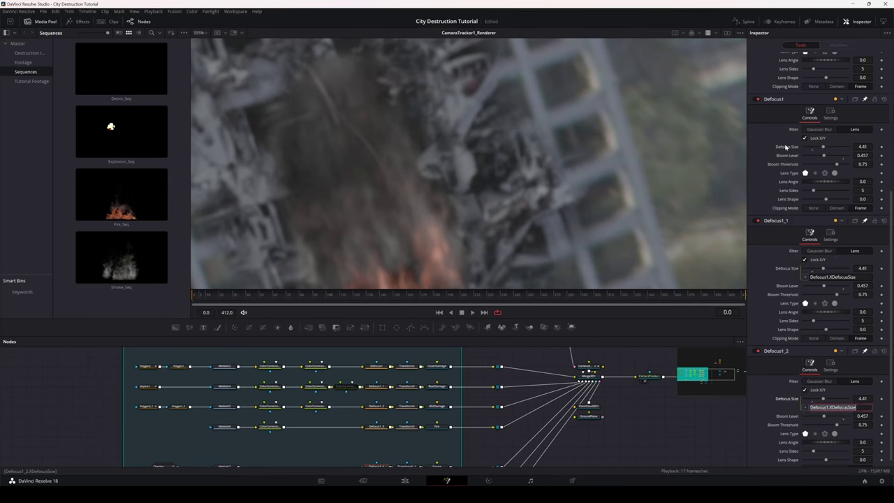
- Link the smoke Defocus's Defocus Size by expression to Defocus1's Defocus Size
scroll(764, 391, up, 3)
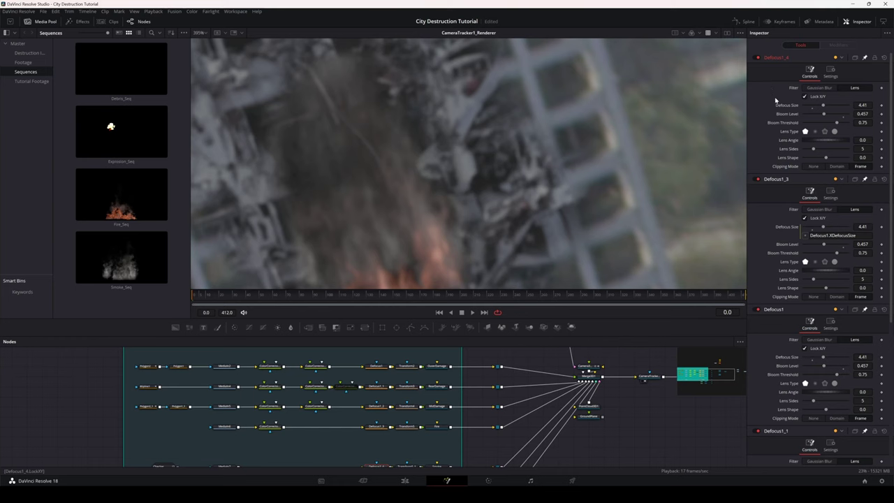
right_click(789, 105)
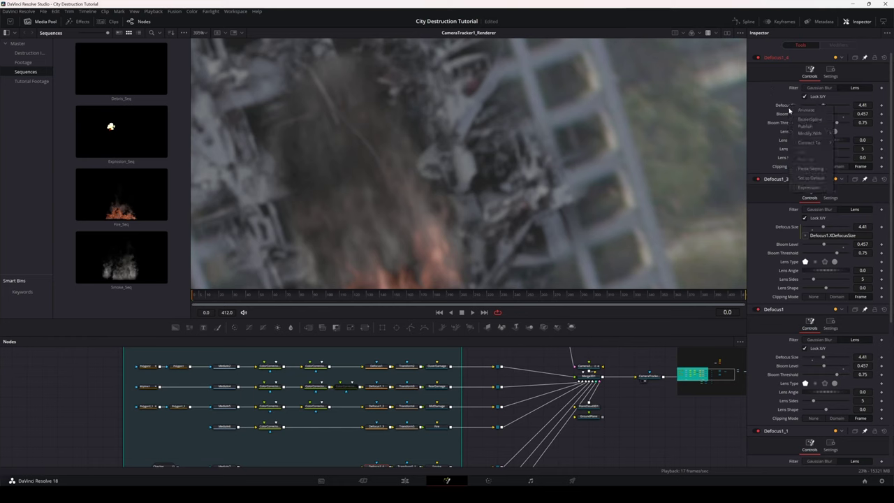
click(807, 187)
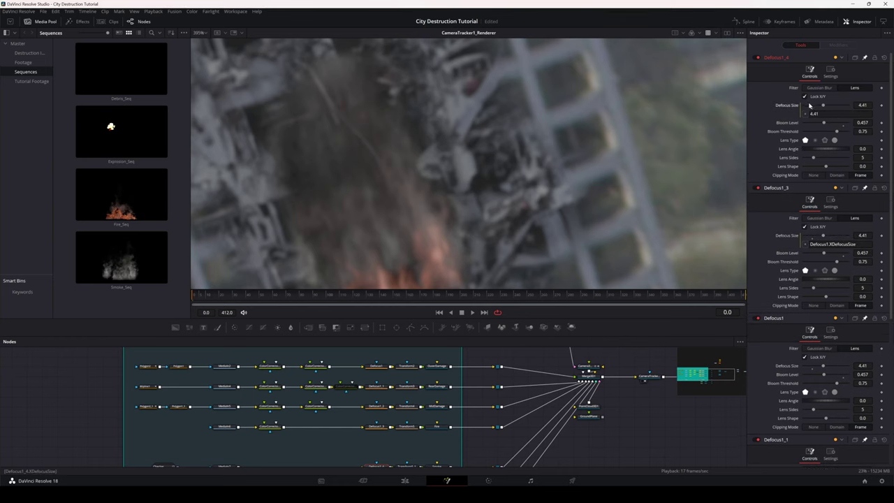
drag(807, 116, 783, 371)
- Set Defocus1's Defocus Size to 4.65 and check the shared blur on the damaged tower in the wider shot
scroll(804, 291, down, 1)
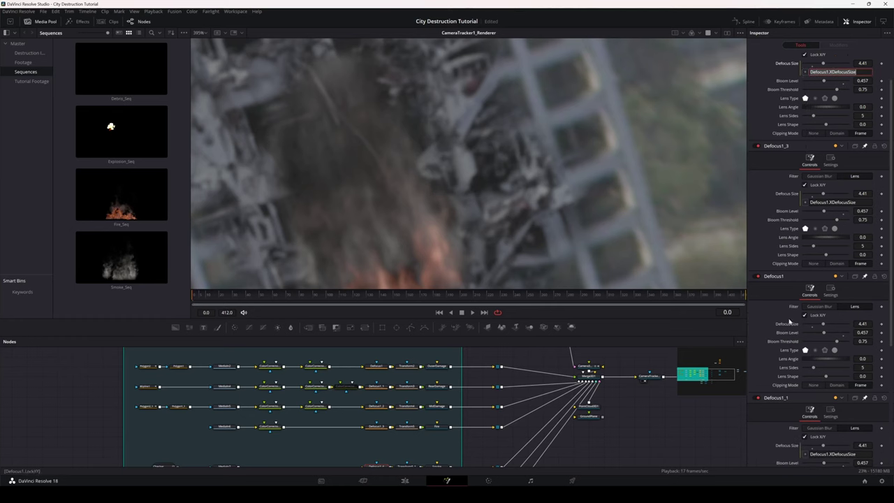
drag(824, 327, 847, 326)
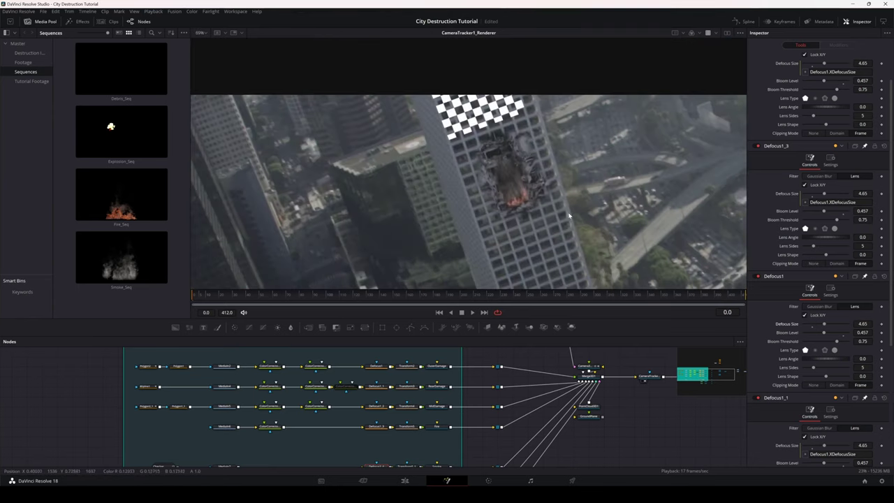
drag(568, 213, 548, 176)
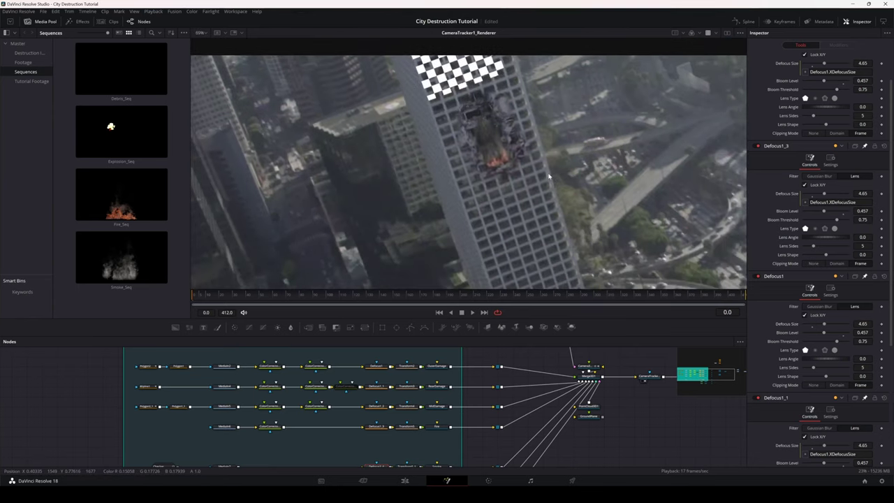
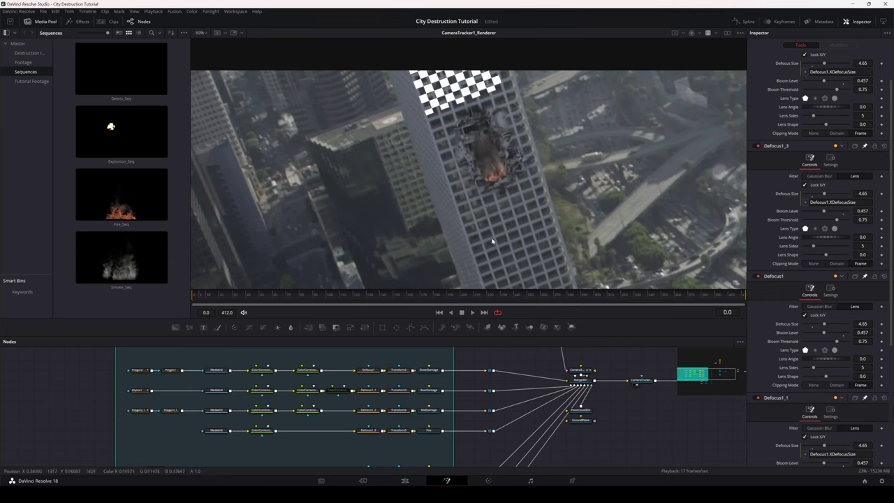
scroll(530, 197, down, 2)
drag(543, 164, 514, 145)
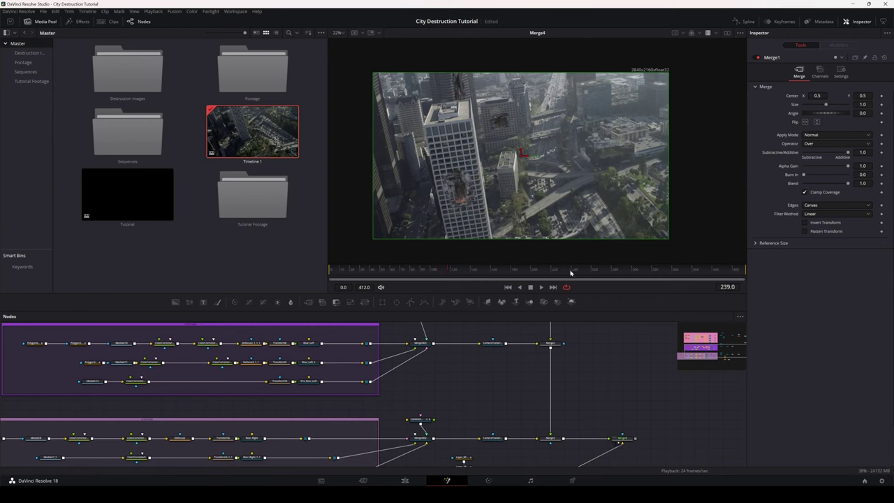
- Examine the damage on the towers at frame 239 in the Merge4 composite, both close up and in full frame
scroll(469, 170, up, 5)
mouse_move(469, 170)
mouse_down()
mouse_move(503, 142)
mouse_move(471, 177)
mouse_up()
scroll(513, 167, down, 4)
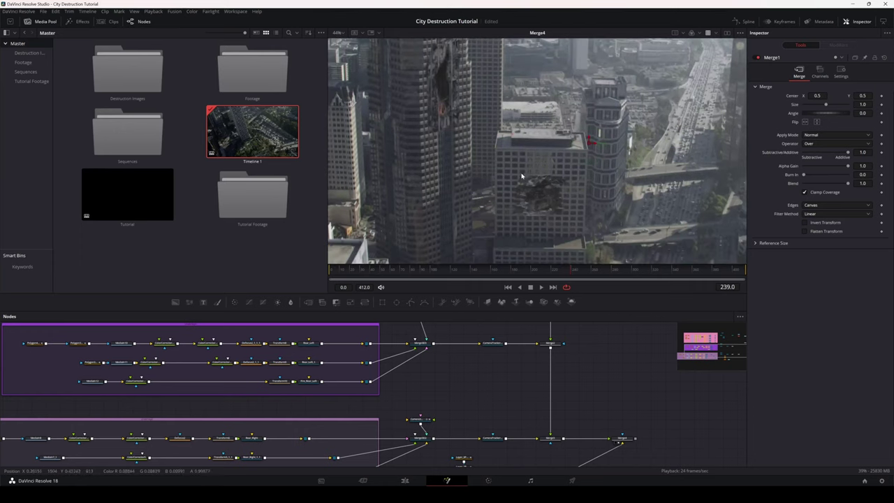
scroll(554, 169, down, 3)
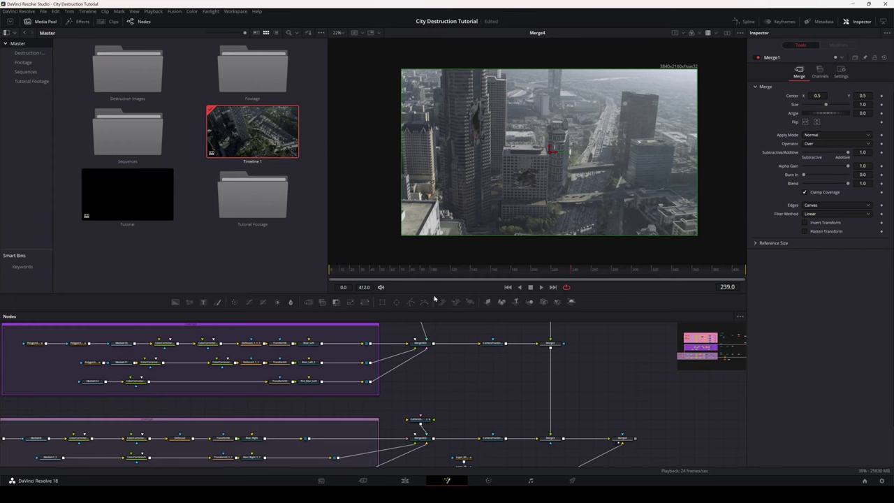
- Enlarge the node graph and examine the three damage groups with their Merge3D, Camera3D and renderer nodes
drag(434, 294, 413, 60)
drag(425, 169, 509, 334)
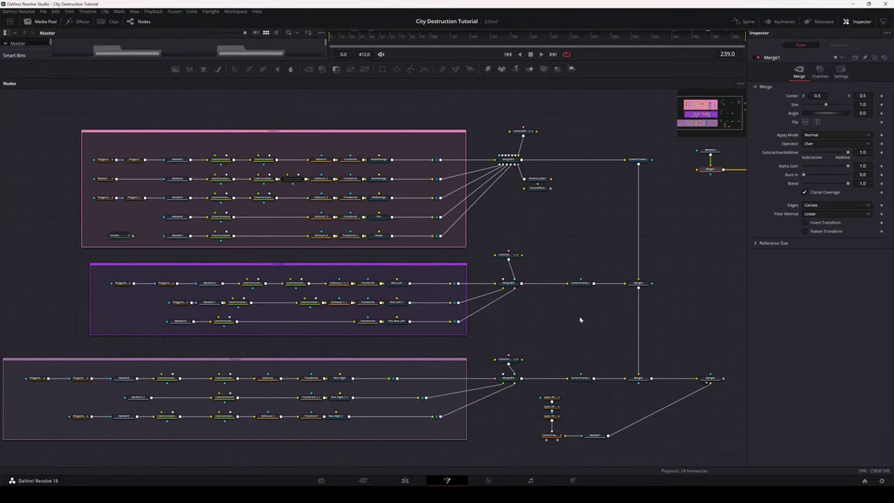
drag(603, 316, 535, 329)
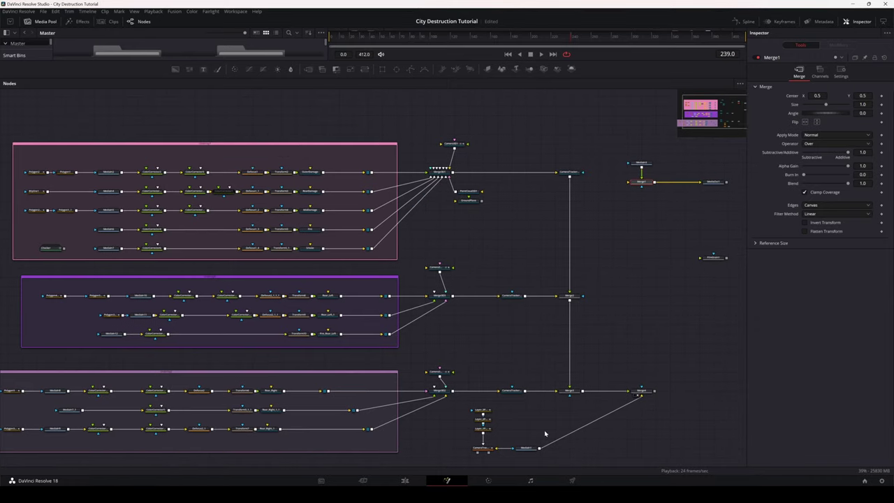
mouse_move(509, 391)
mouse_down()
mouse_move(518, 343)
mouse_move(515, 393)
mouse_move(506, 392)
mouse_up()
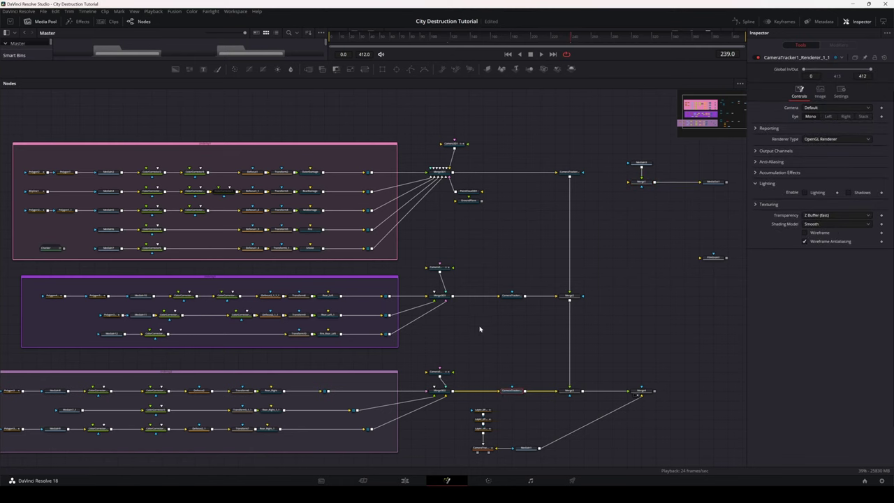
scroll(469, 329, up, 3)
drag(468, 304, 455, 413)
drag(464, 243, 467, 330)
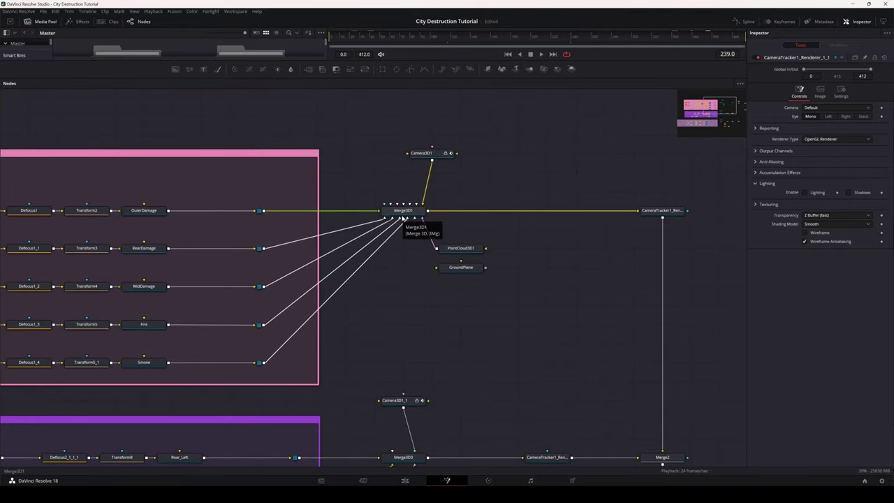
scroll(437, 161, down, 5)
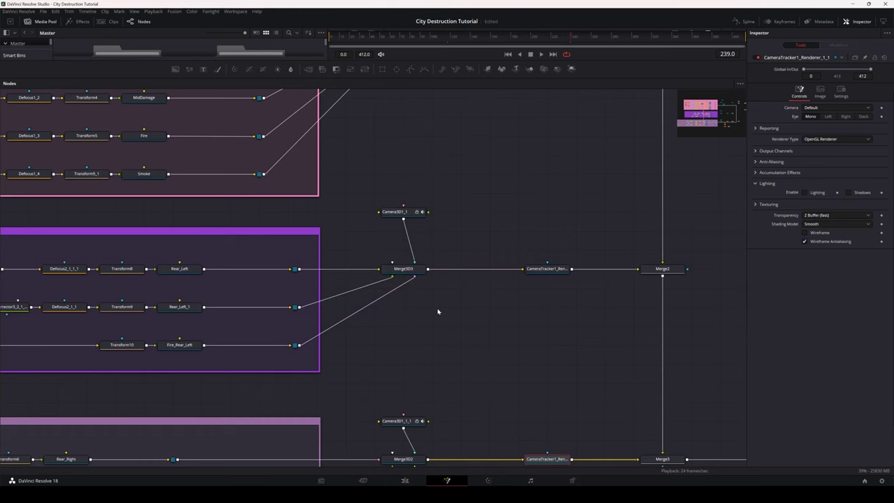
scroll(405, 262, down, 3)
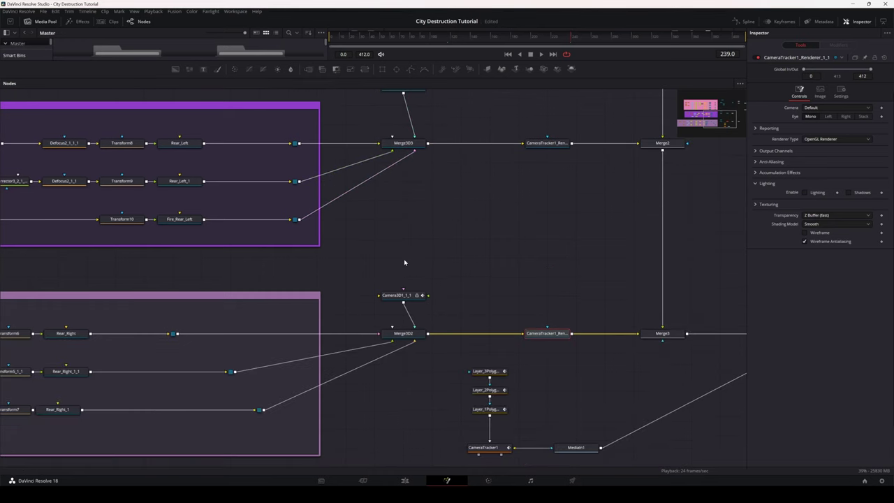
drag(558, 285, 455, 324)
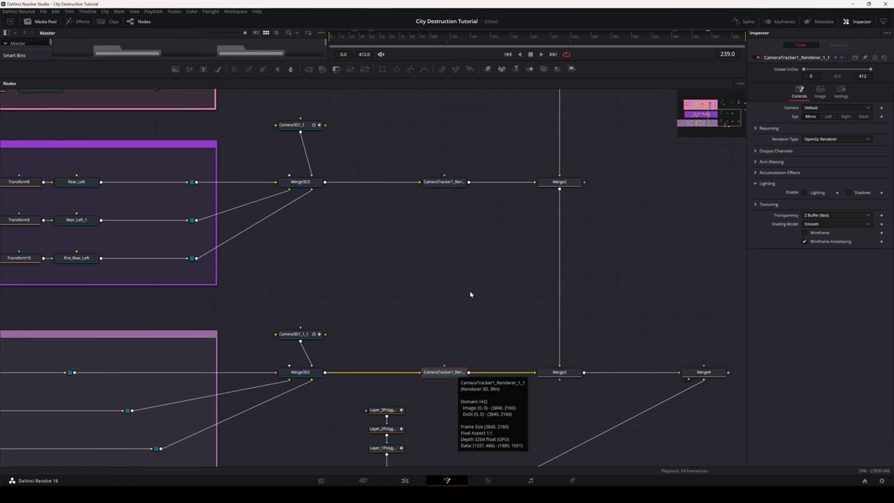
scroll(452, 182, up, 3)
scroll(453, 182, up, 4)
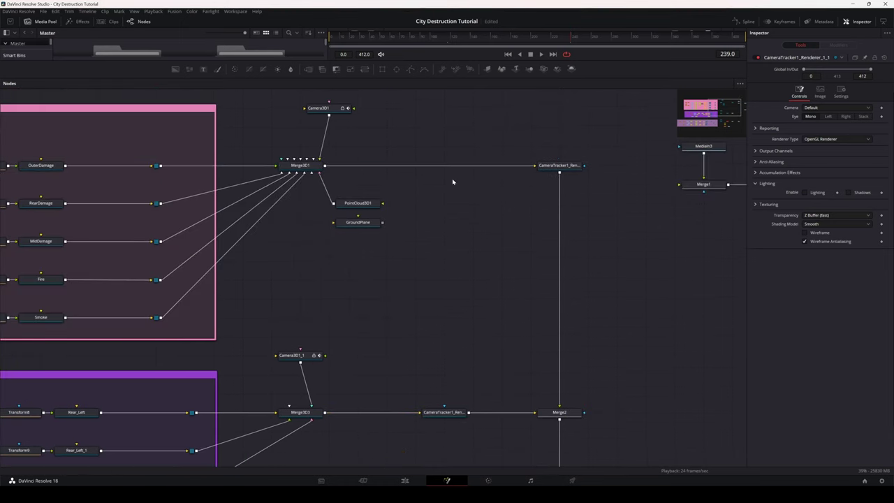
- Inspect the main tower's renderer, the Merge3 node and the rear-right renderer to trace how the renders are merged
click(559, 207)
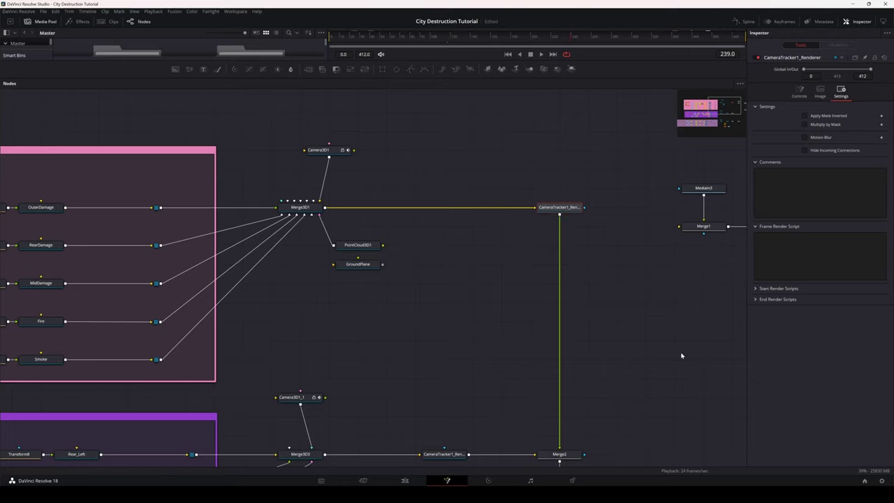
scroll(626, 331, down, 3)
scroll(626, 331, right, 3)
scroll(463, 340, down, 4)
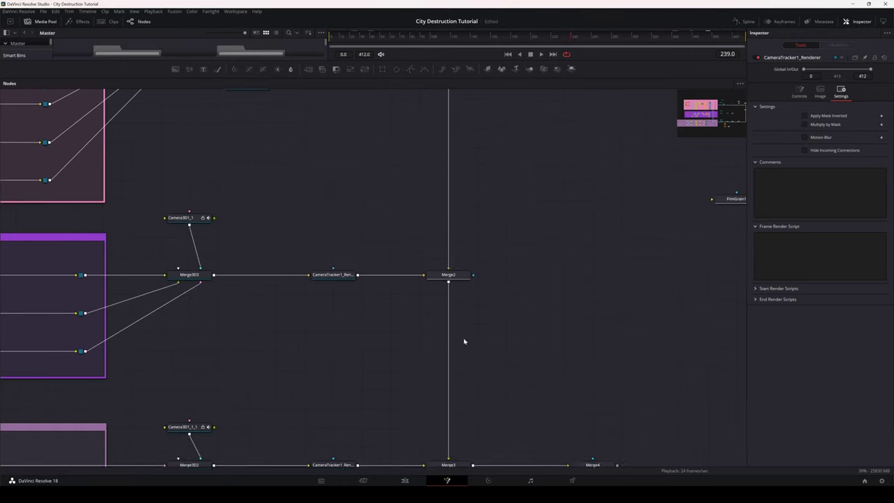
click(457, 361)
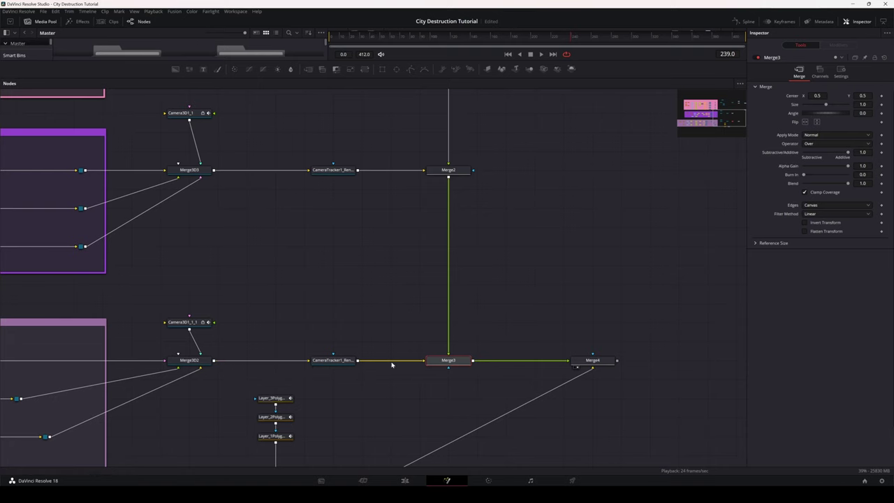
click(343, 362)
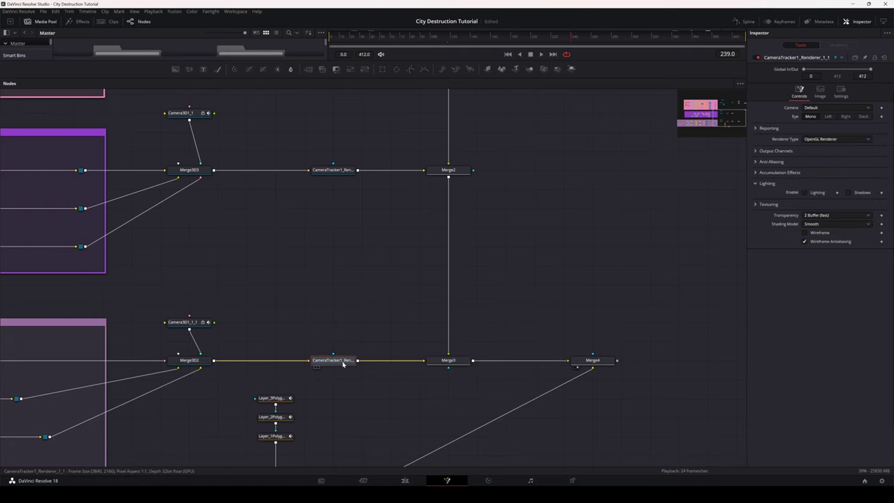
- Move MediaIn1, CameraTracker1 and the three layer polygon nodes together so that MediaIn1 sits directly above Merge4
drag(587, 331, 541, 230)
click(555, 269)
drag(348, 296, 202, 388)
drag(425, 319, 377, 353)
drag(288, 414, 521, 219)
click(515, 302)
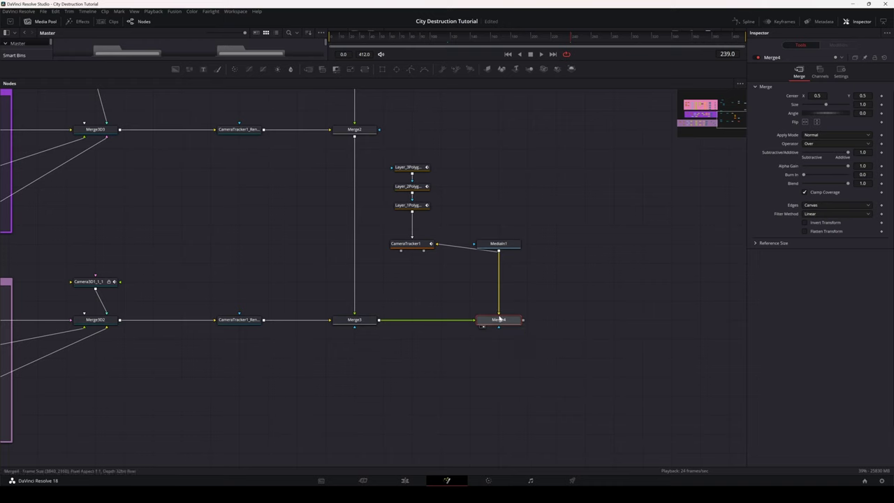
- Trace how the MediaIn1 footage and the combined Merge3 renders feed into Merge4
mouse_move(509, 321)
mouse_down()
mouse_move(480, 323)
mouse_move(510, 322)
mouse_up()
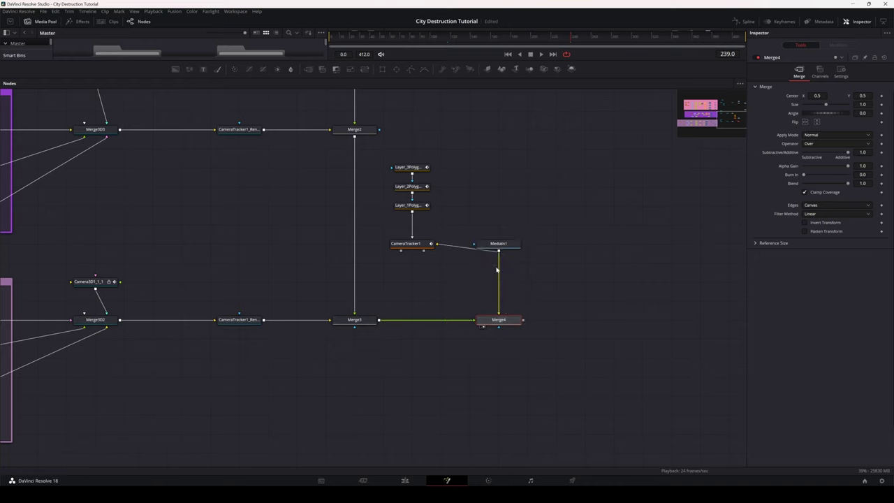
click(499, 248)
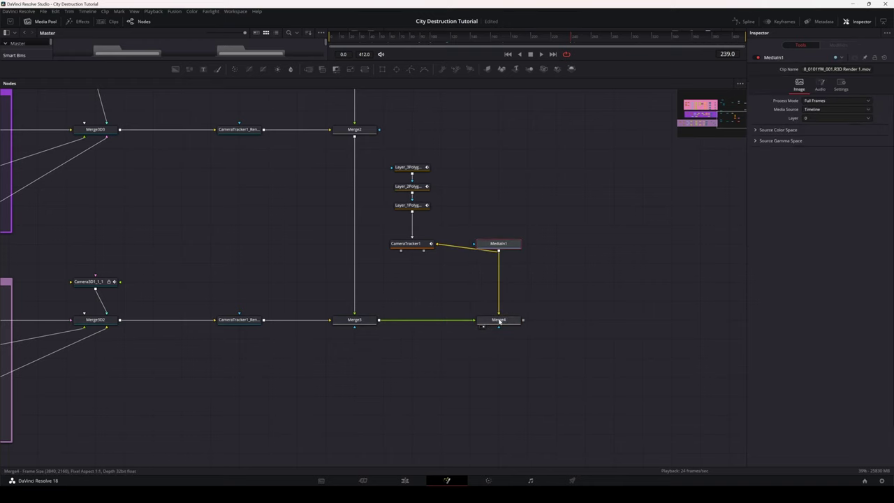
mouse_move(354, 321)
mouse_down()
mouse_move(357, 269)
mouse_move(357, 319)
mouse_up()
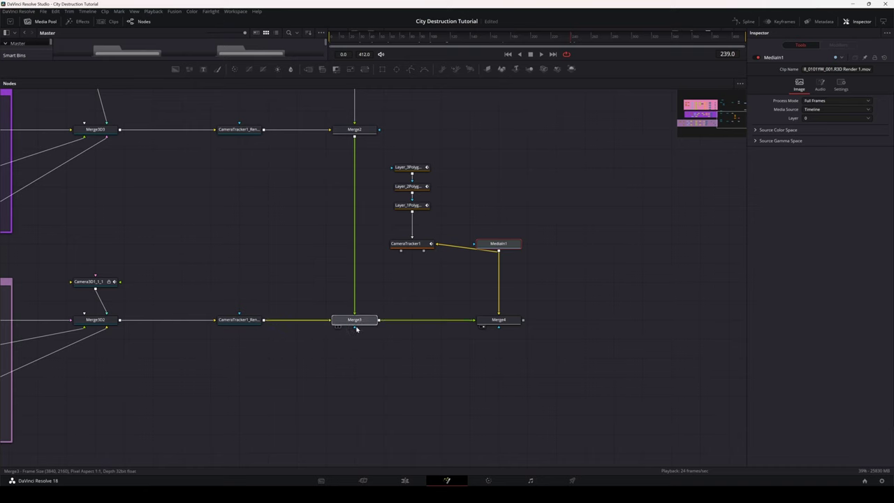
- Insert the FilmGrain1 node between Merge3 and Merge4 so the combined destruction renders receive grain
click(504, 323)
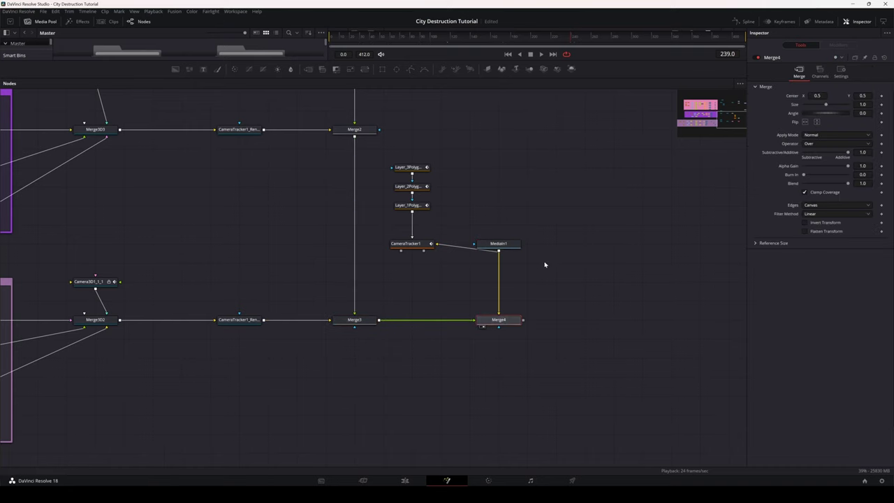
scroll(544, 261, down, 5)
scroll(553, 251, up, 3)
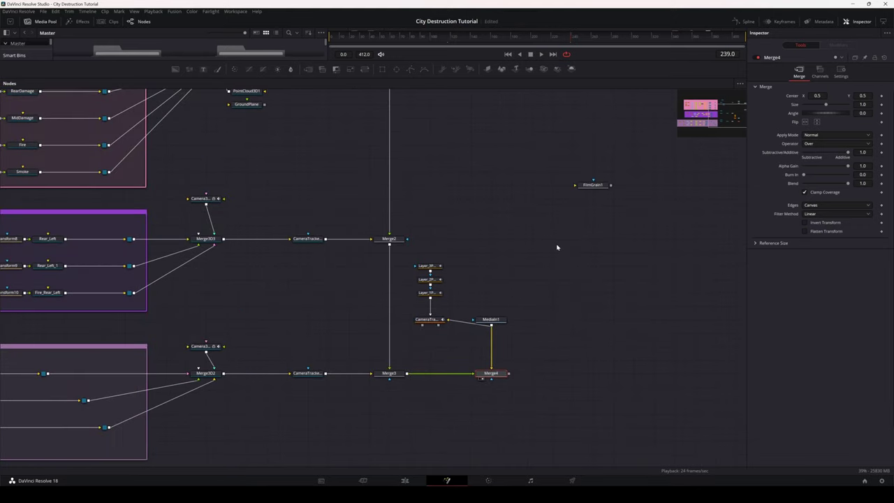
drag(588, 187, 456, 373)
click(445, 374)
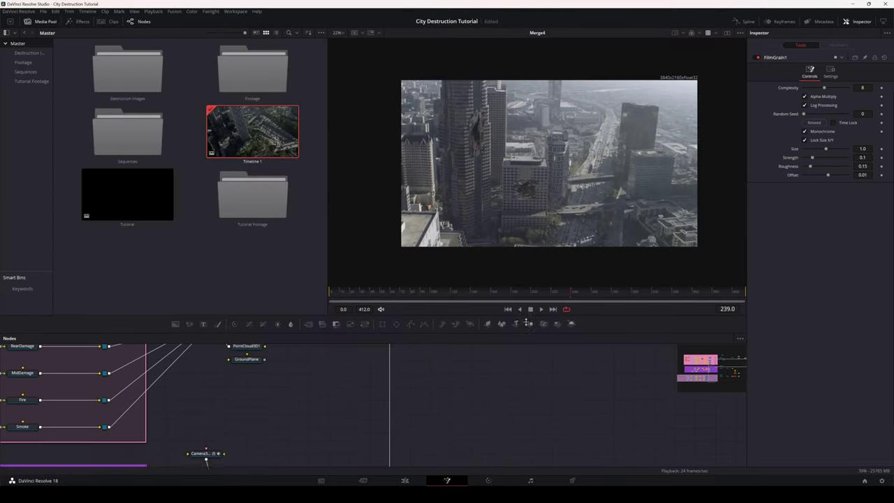
- Reduce the FilmGrain1 strength to 0.0276, judging the grain against the footage around the main tower's damage
drag(527, 323, 528, 344)
scroll(491, 153, up, 10)
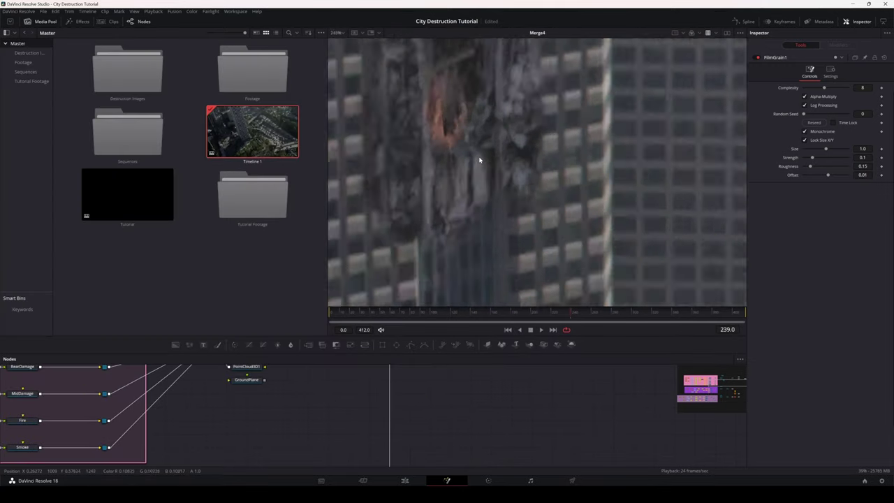
scroll(577, 200, down, 3)
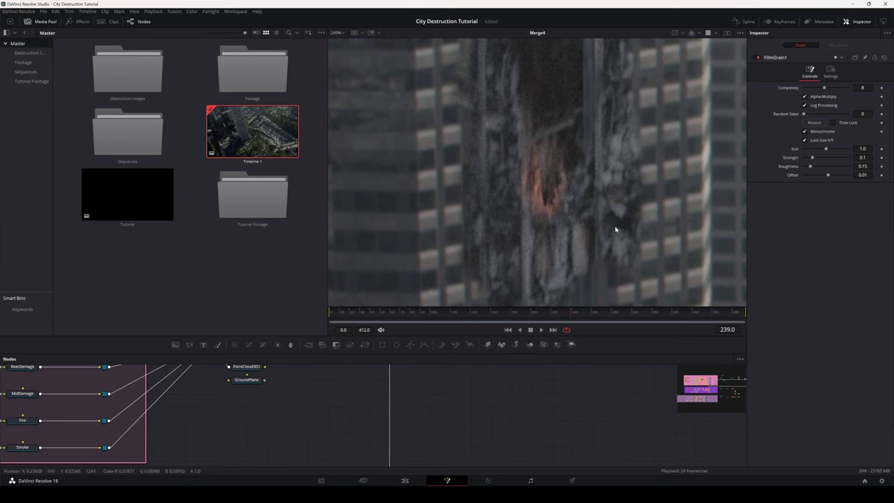
scroll(537, 251, down, 3)
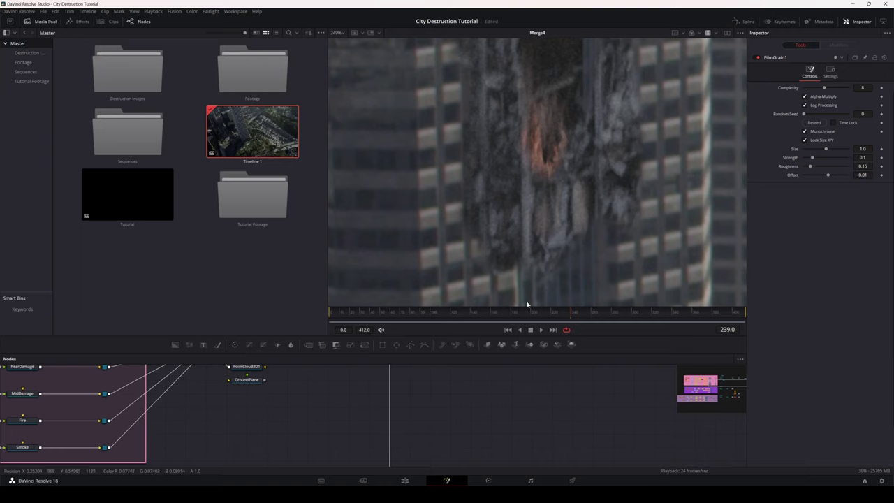
scroll(513, 403, down, 8)
scroll(514, 394, up, 1)
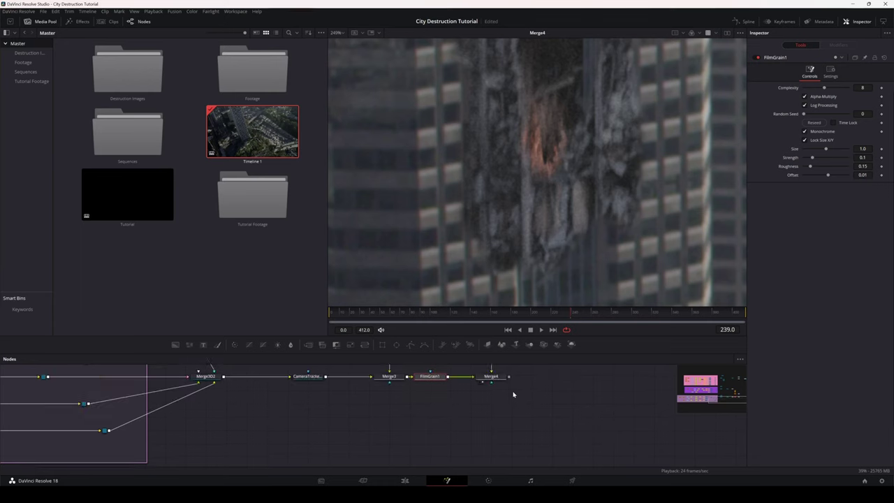
scroll(512, 394, up, 3)
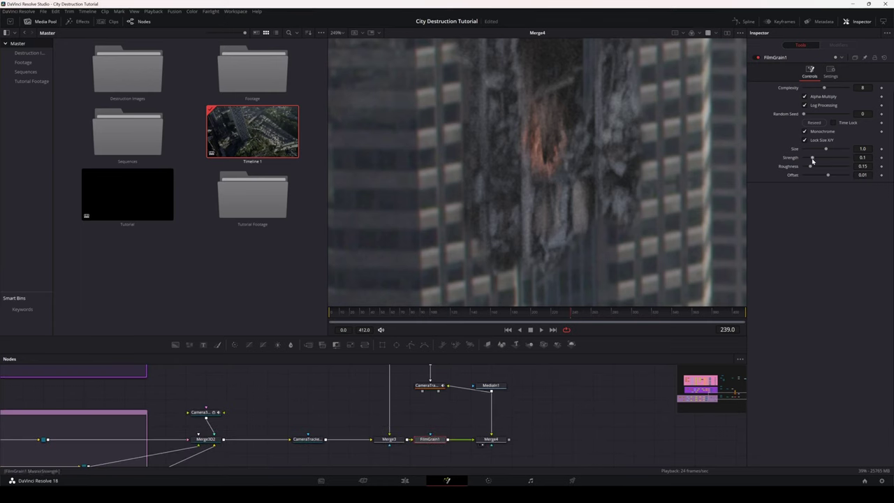
drag(812, 160, 807, 160)
scroll(598, 170, up, 5)
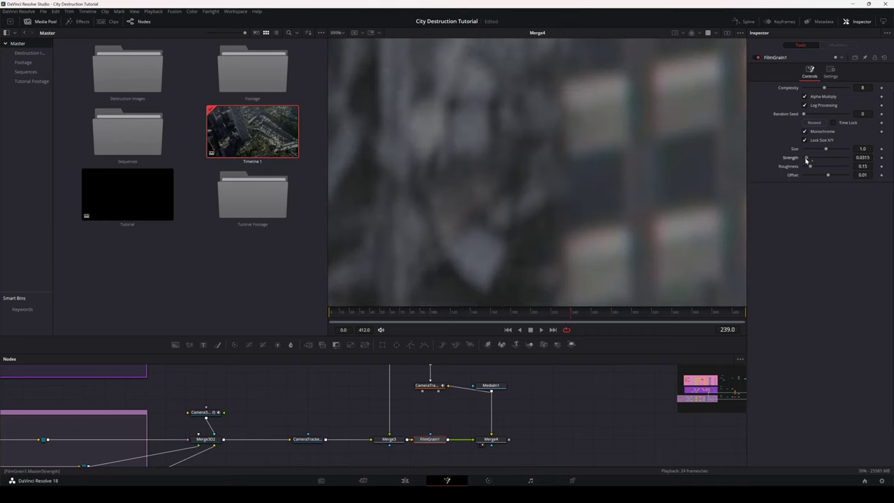
drag(807, 160, 806, 161)
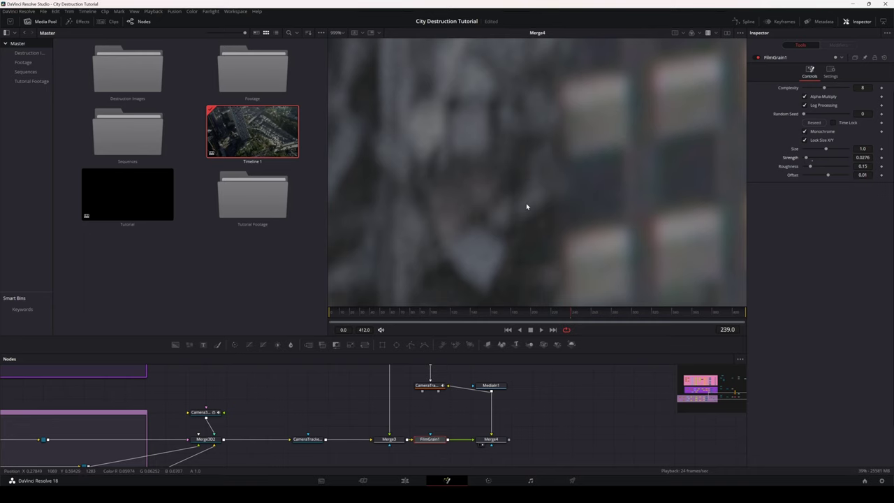
- Compare the grain on the main tower's fire and damage with the surrounding footage, up close and across the full frame
scroll(558, 184, down, 10)
scroll(558, 183, up, 6)
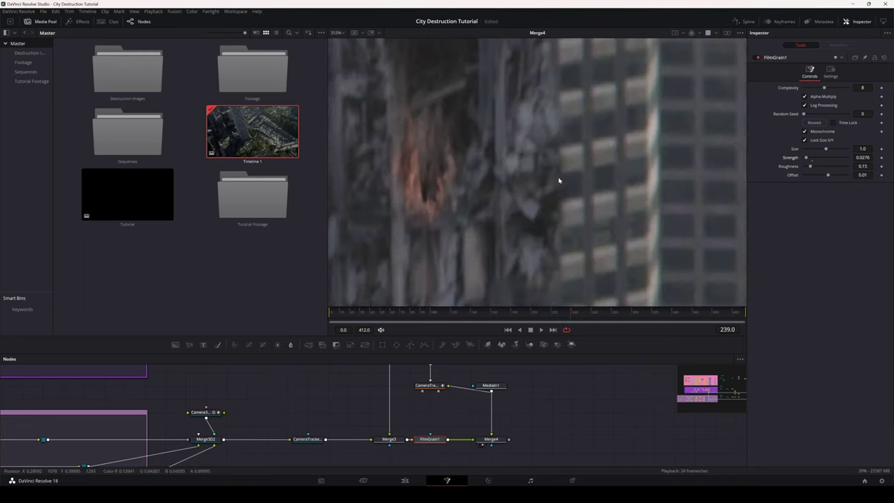
scroll(558, 176, down, 4)
scroll(557, 181, up, 3)
scroll(597, 203, down, 2)
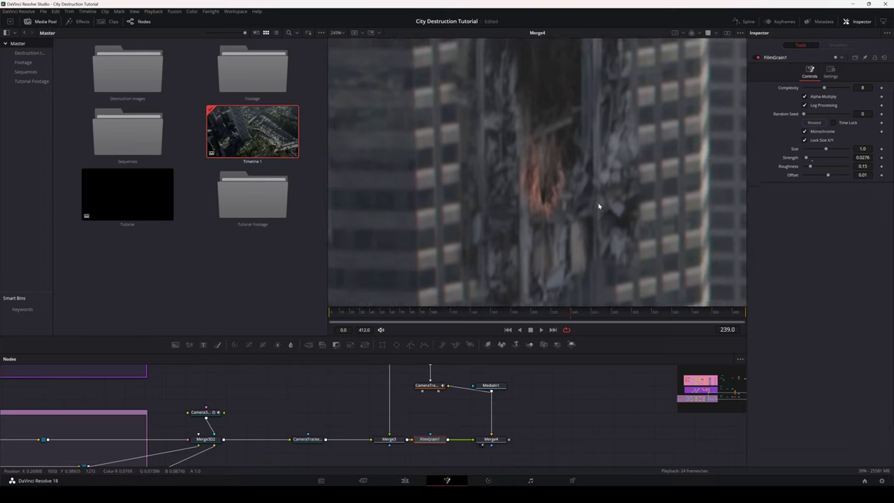
scroll(590, 200, down, 1)
scroll(590, 201, up, 2)
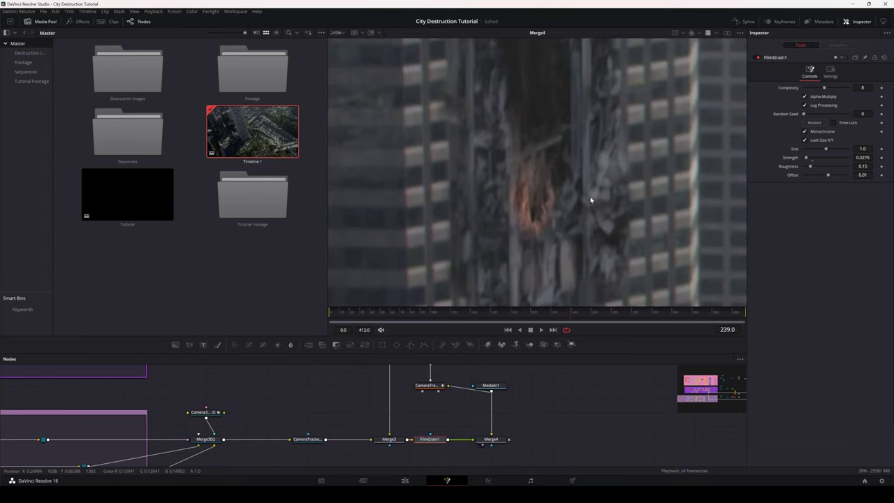
scroll(594, 210, down, 5)
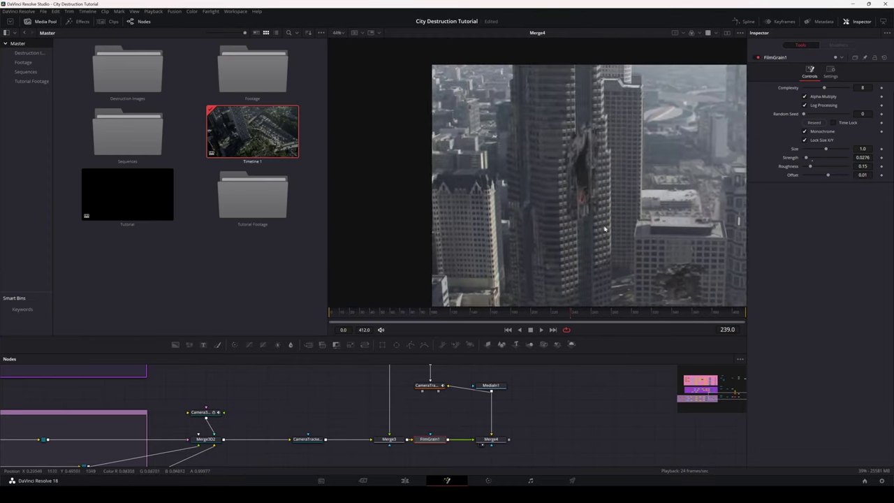
drag(588, 217, 502, 236)
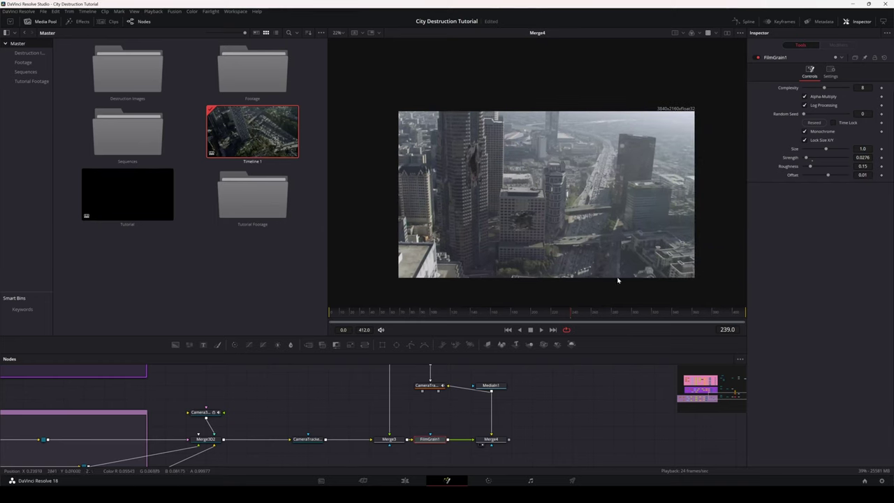
- Move FilmGrain1 closer to Merge4 and inspect the rear building's damage beside the foreground rooftop at frame 74
drag(437, 441, 457, 441)
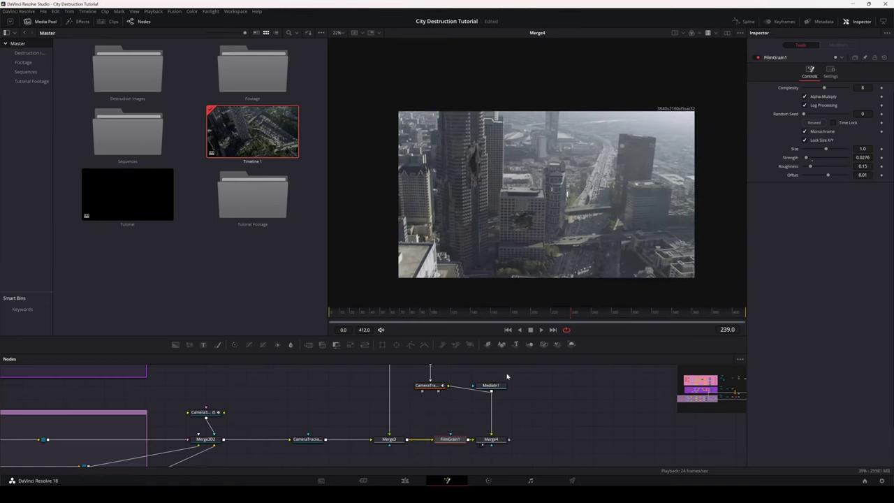
click(455, 314)
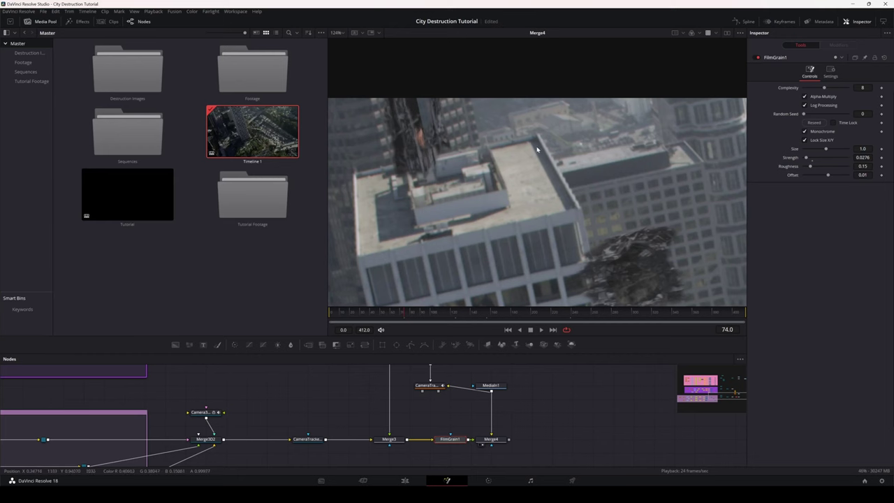
drag(636, 247, 589, 184)
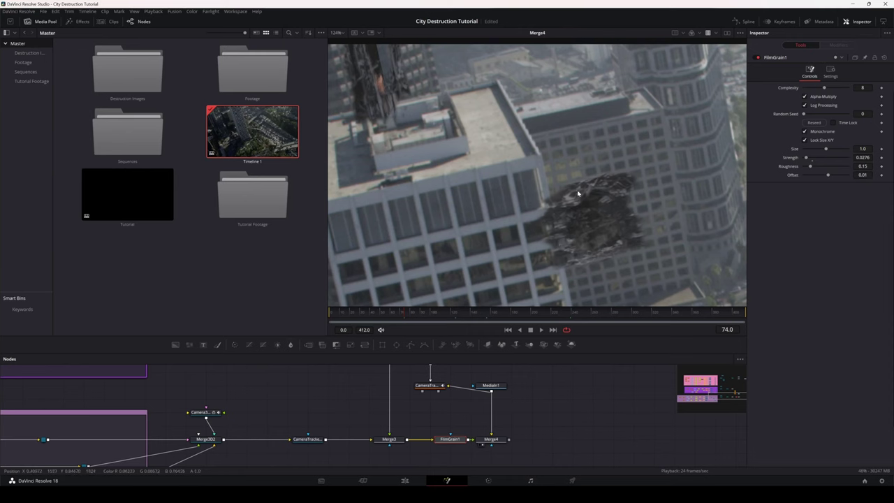
scroll(577, 193, down, 2)
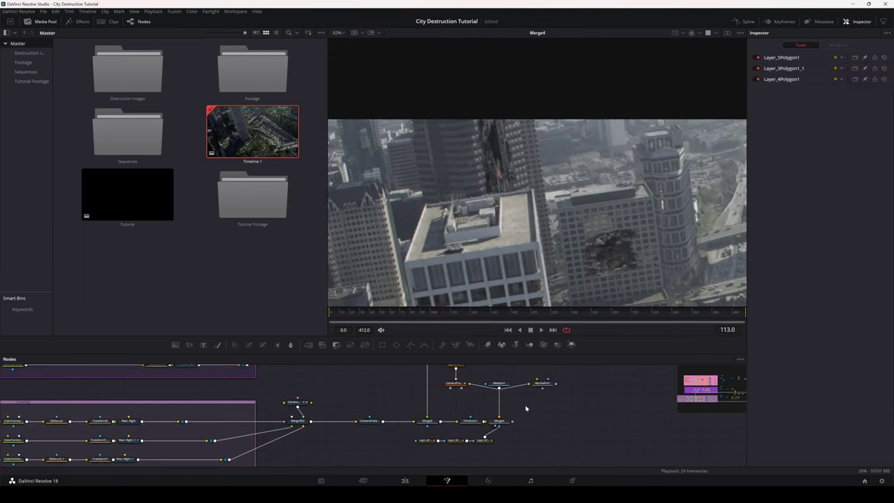
- Move MochaPro1 closer to Merge4 and check the foreground building's overlap with the damage at frame 138
drag(544, 386, 530, 405)
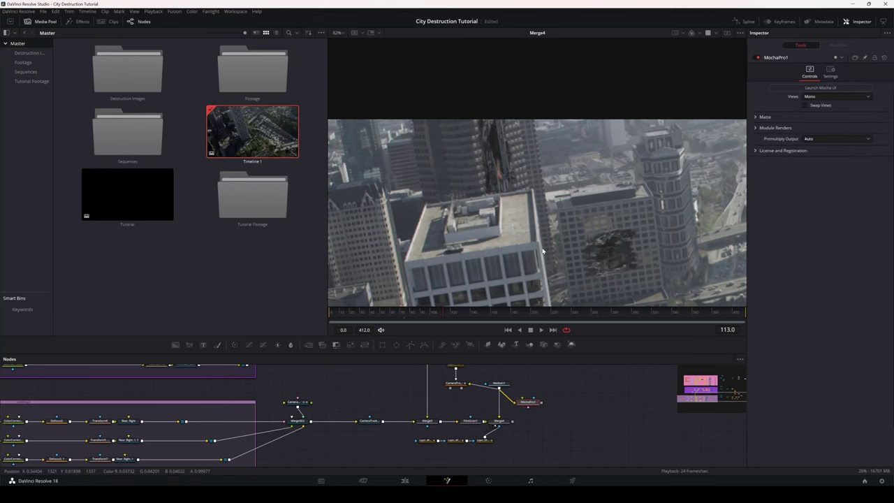
scroll(547, 264, down, 5)
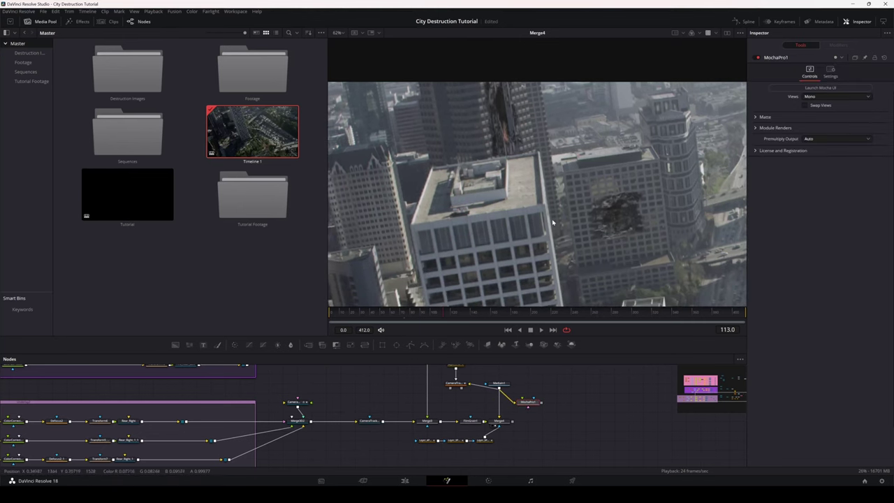
scroll(553, 222, down, 2)
click(469, 314)
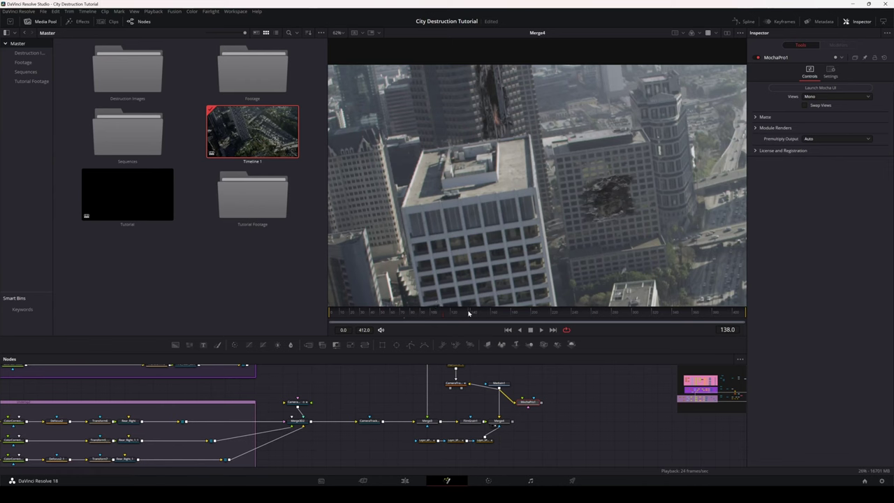
- Inspect the Layer_4Polygon1 mask on Merge4 and examine the foreground building's edge against the rear damage at frames 75 and 42
click(484, 441)
scroll(489, 436, up, 3)
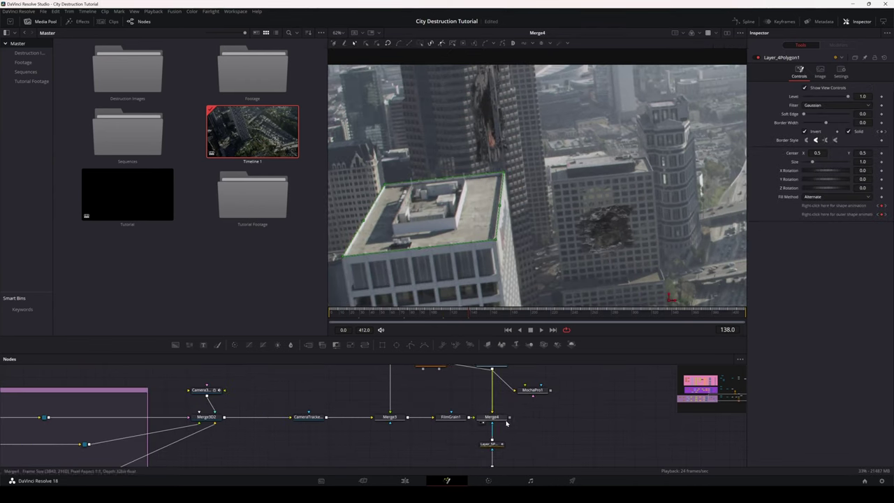
drag(527, 419, 551, 418)
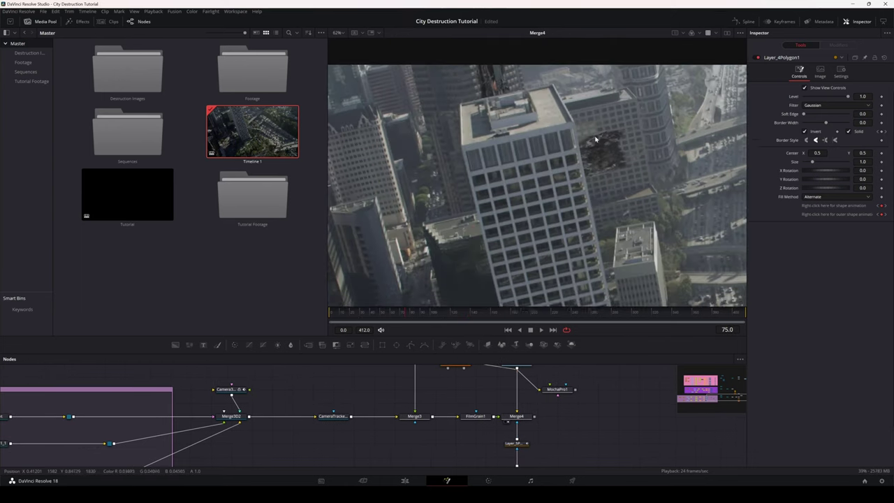
drag(471, 87, 472, 124)
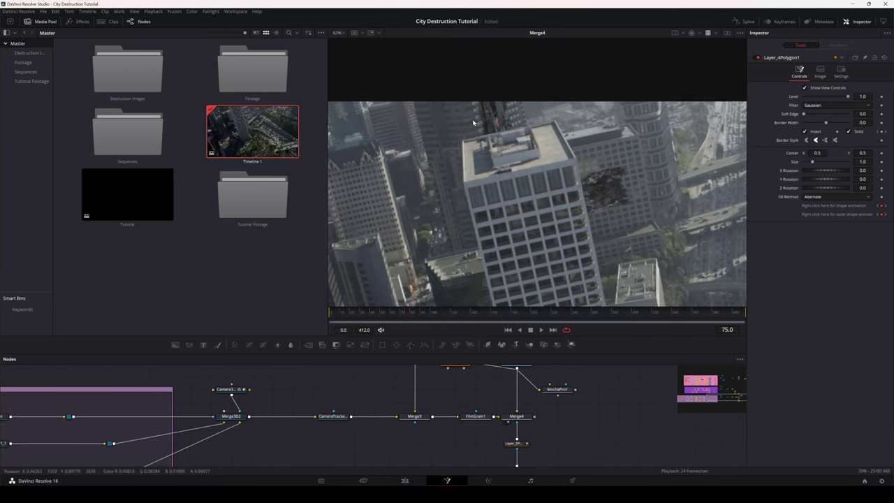
click(373, 312)
scroll(602, 180, up, 6)
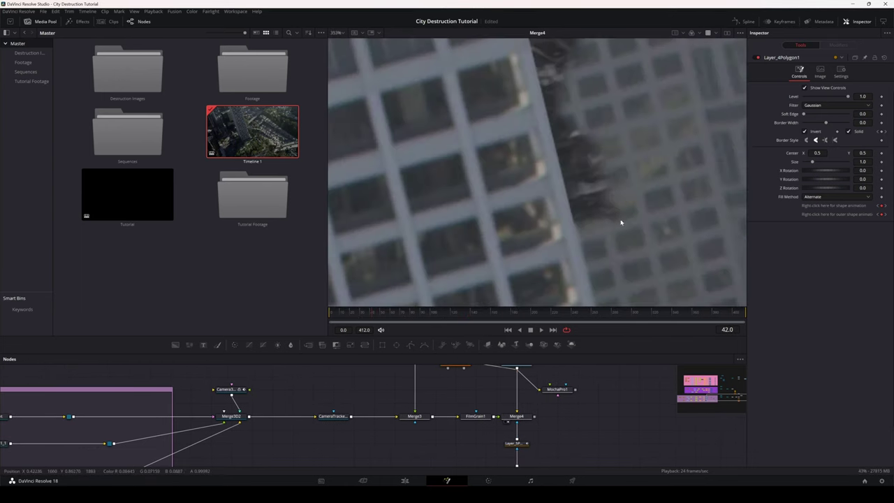
scroll(532, 423, down, 2)
click(520, 401)
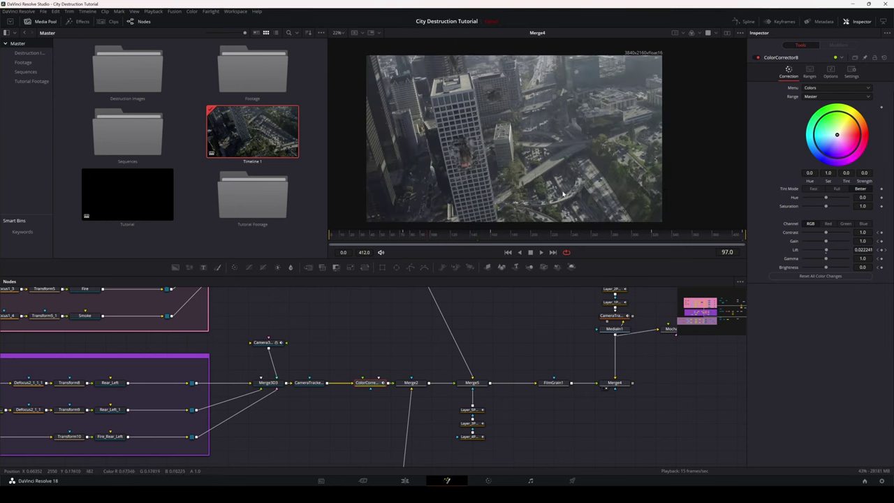
- Examine the composite at frame 97, including the foreground rooftop, the rear damage and the front tower's burning hole
drag(505, 153, 495, 145)
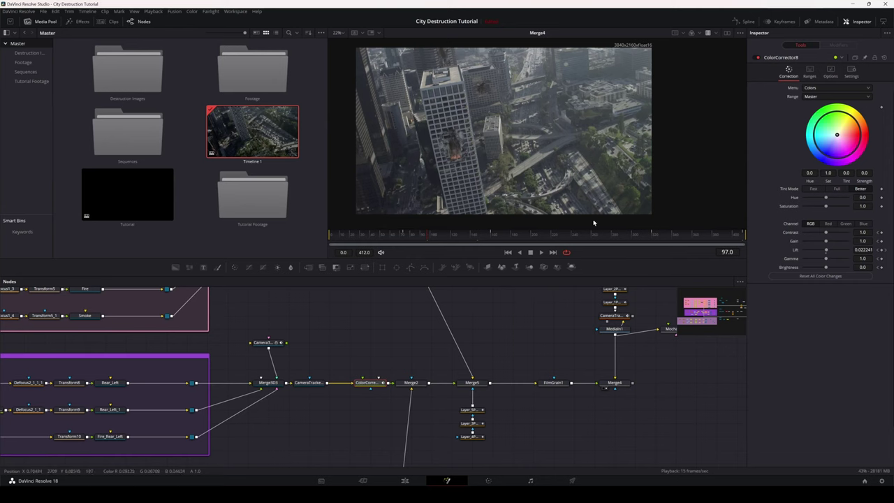
drag(526, 214, 504, 213)
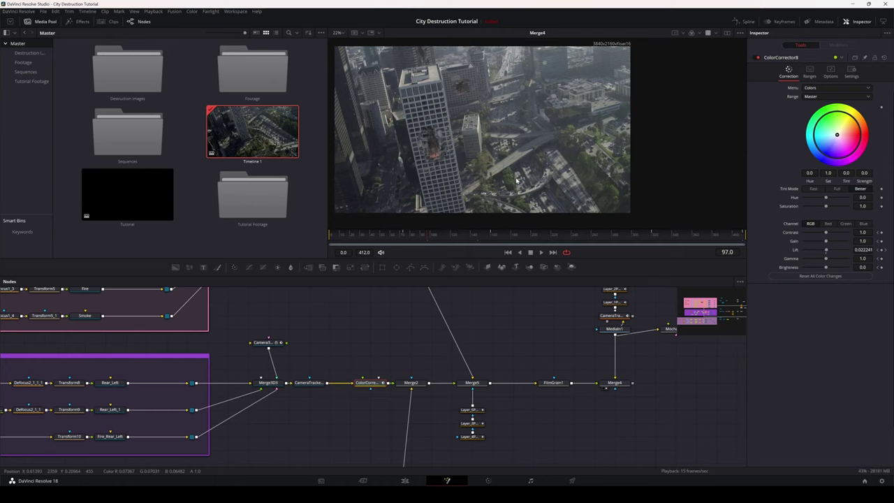
drag(542, 163, 552, 167)
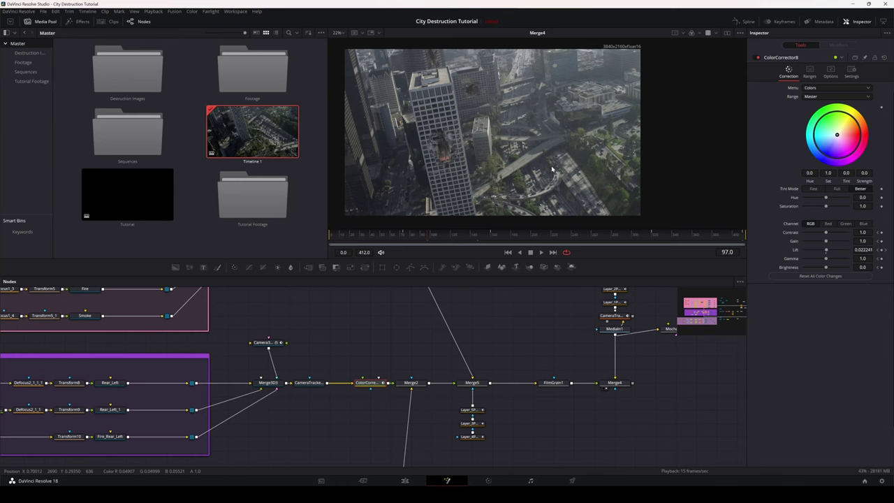
drag(426, 94, 449, 138)
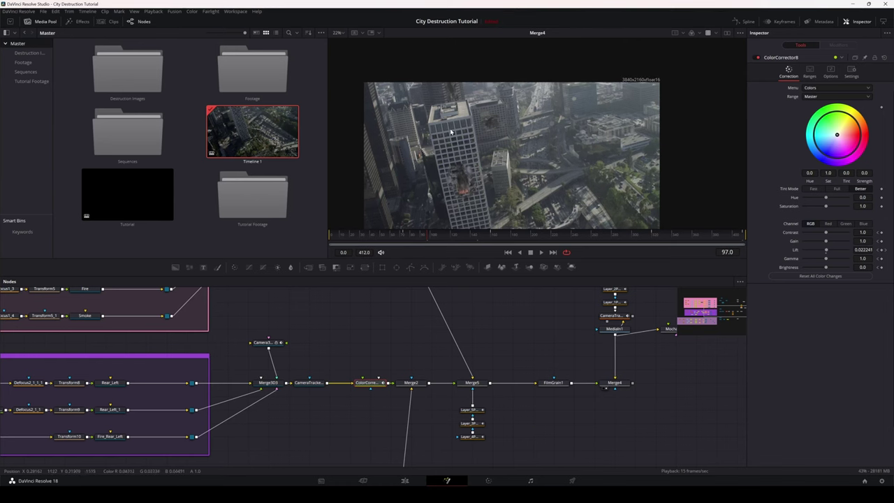
scroll(451, 131, up, 5)
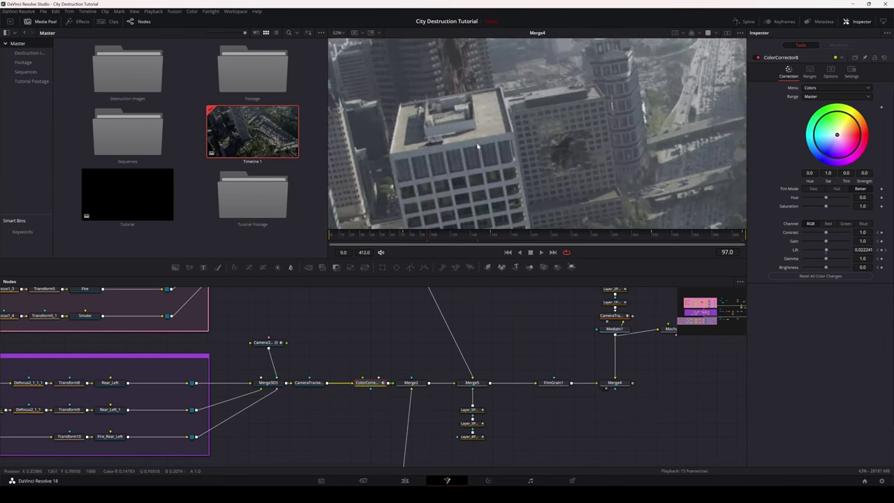
scroll(495, 182, up, 3)
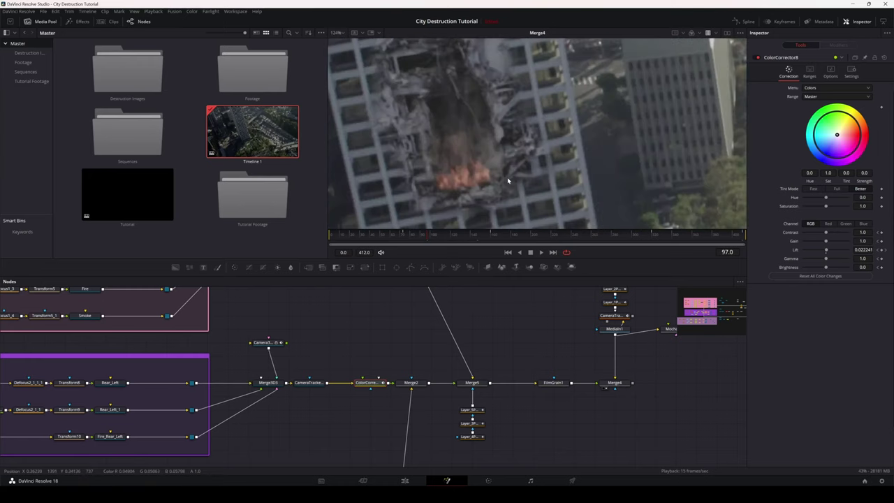
drag(506, 165, 522, 179)
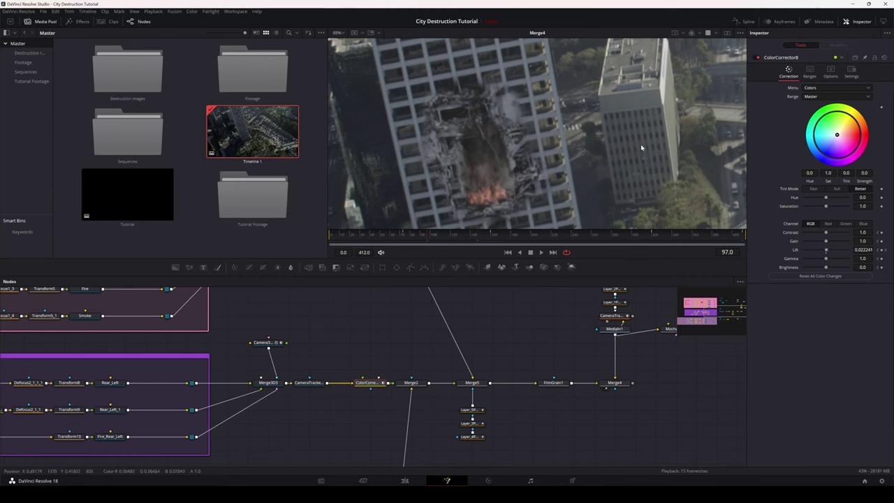
key(ctrl+f)
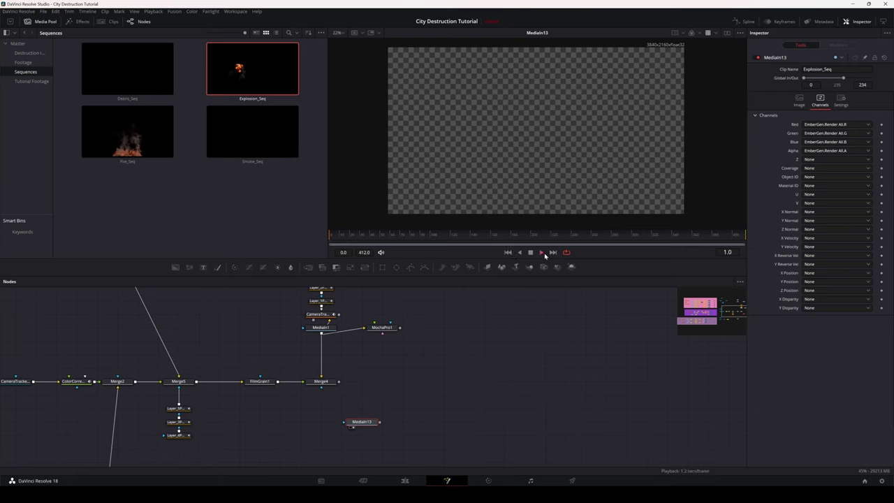
- Preview Explosion_Seq, merge it over Merge4's output with a new Merge node, align MediaIn13 above it, and check frame 77
click(541, 253)
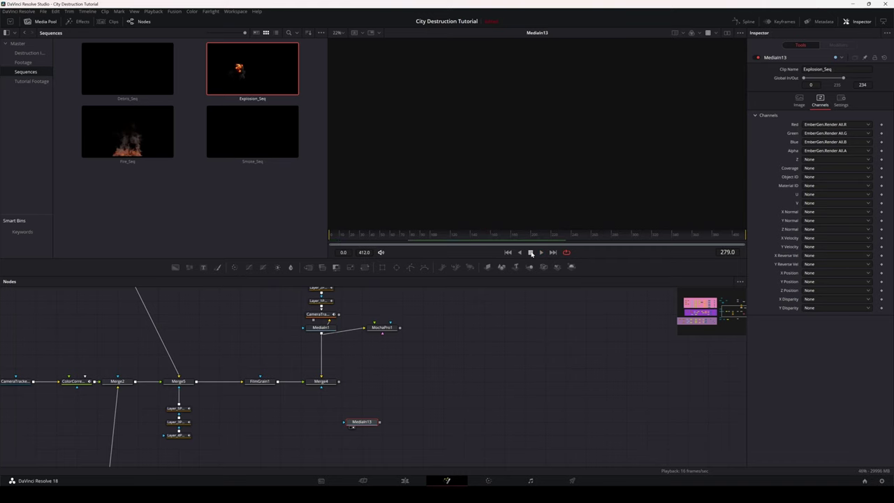
drag(554, 240, 468, 246)
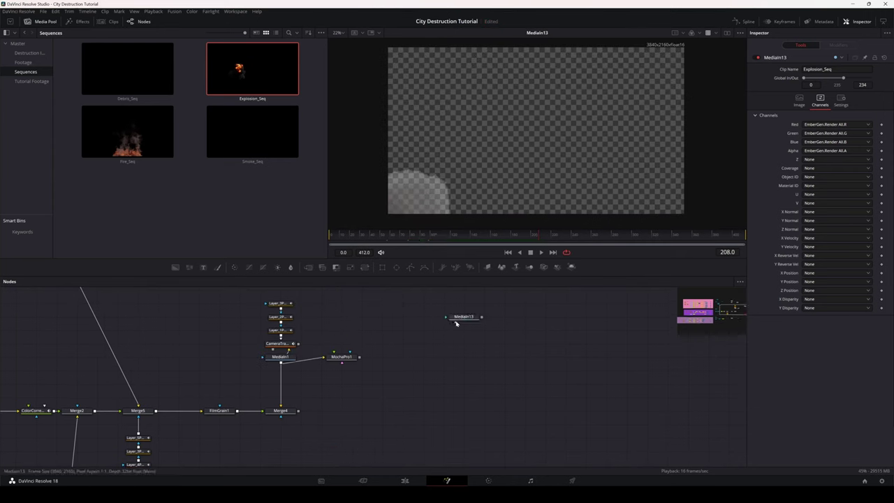
drag(308, 267, 382, 410)
drag(481, 317, 469, 134)
click(407, 236)
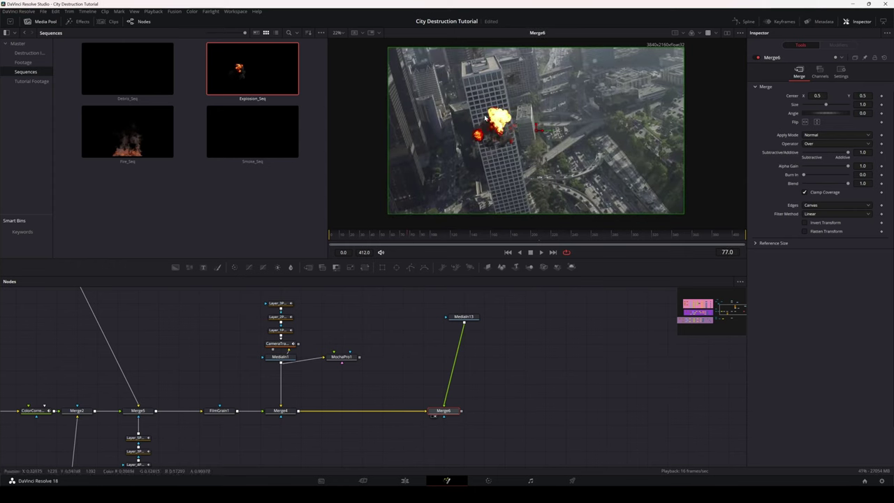
scroll(499, 142, up, 4)
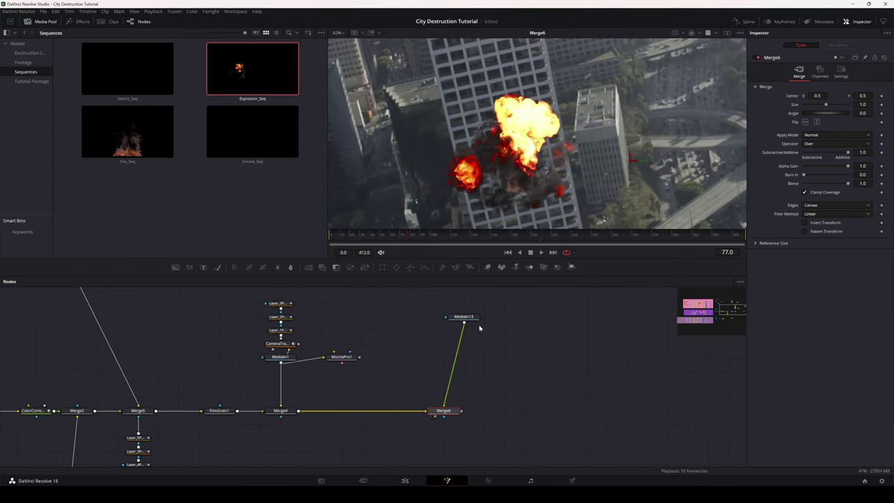
drag(463, 317, 443, 370)
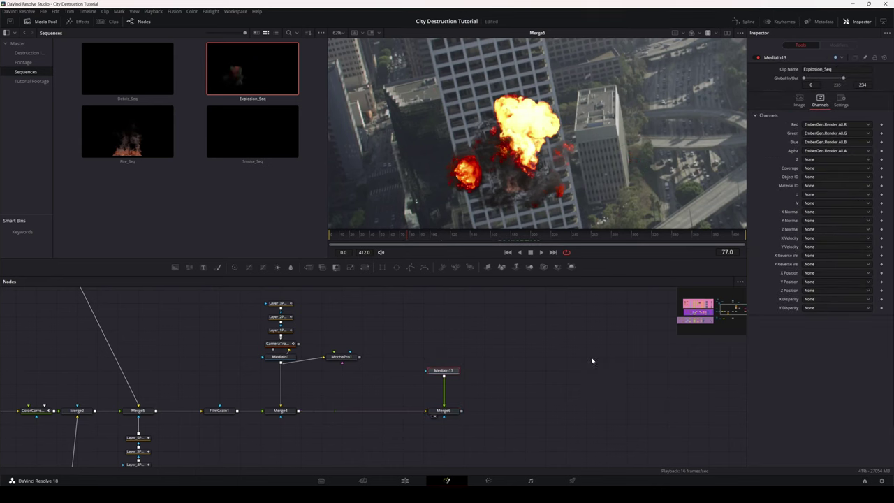
- Review MediaIn13's image settings and its red, green, blue and alpha channel assignments
click(799, 99)
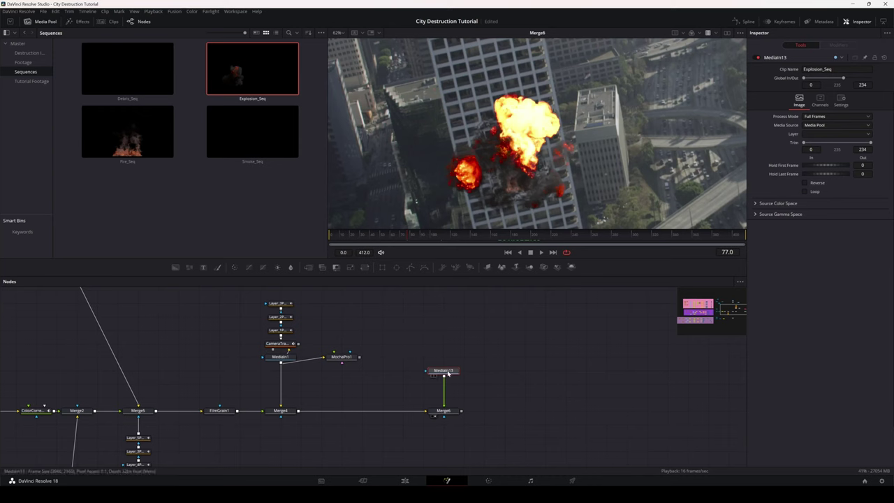
click(821, 102)
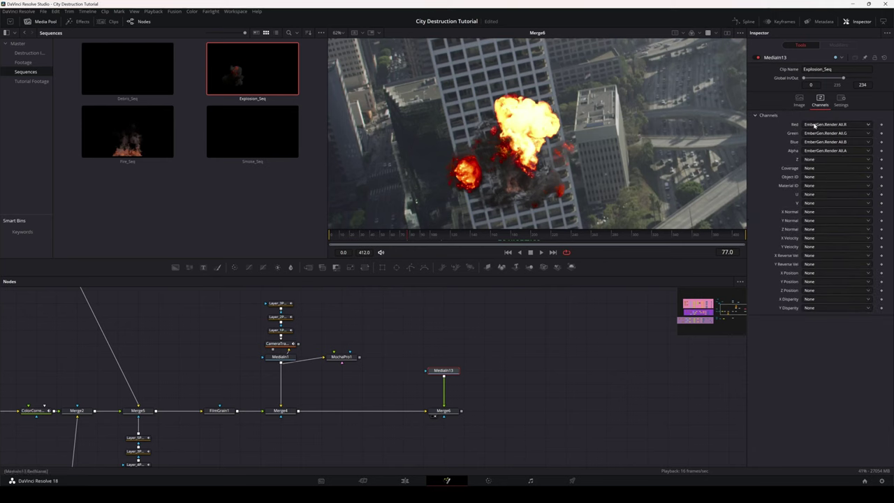
click(808, 127)
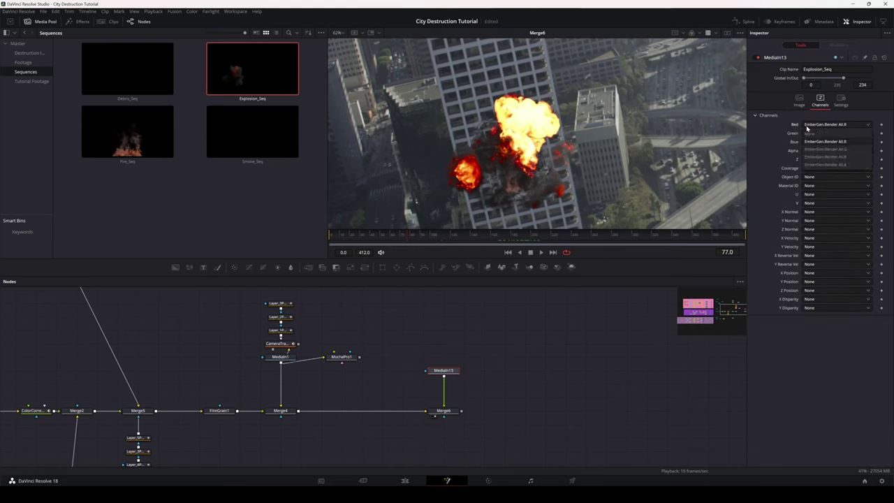
click(808, 128)
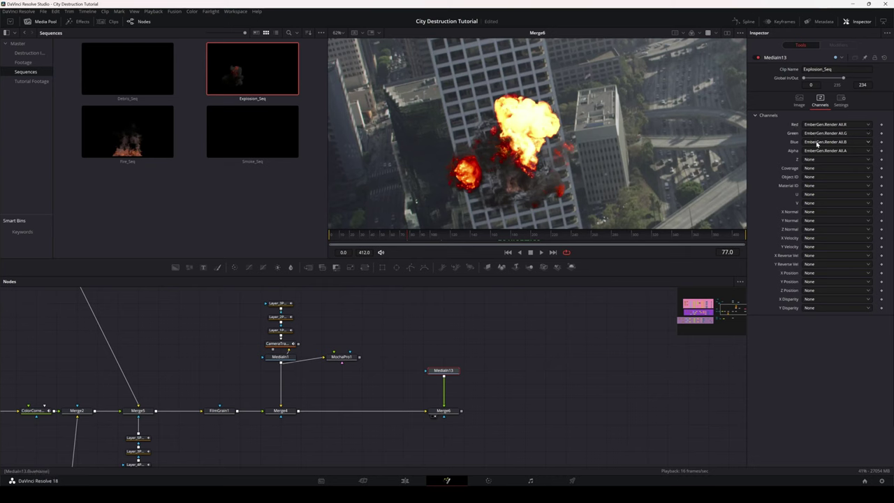
click(817, 151)
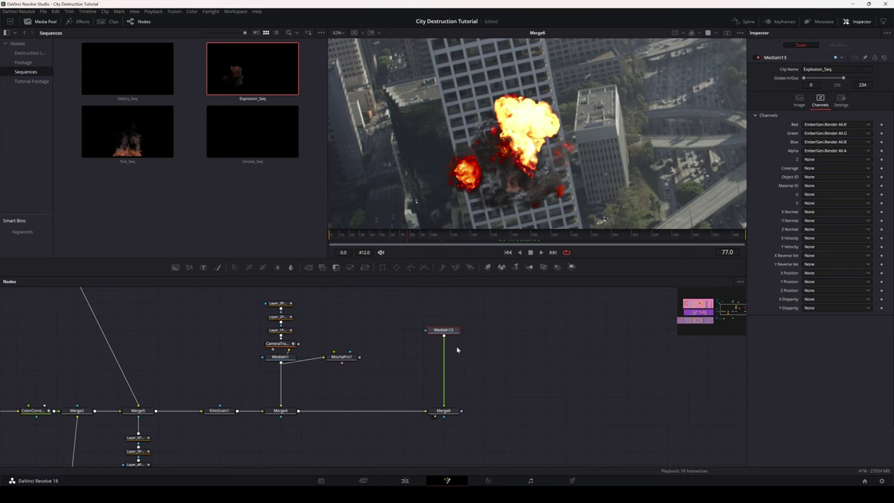
- Insert a ColorCorrector between MediaIn13 and Merge6 and lower the explosion's saturation to 0.64
drag(237, 270, 446, 359)
click(831, 71)
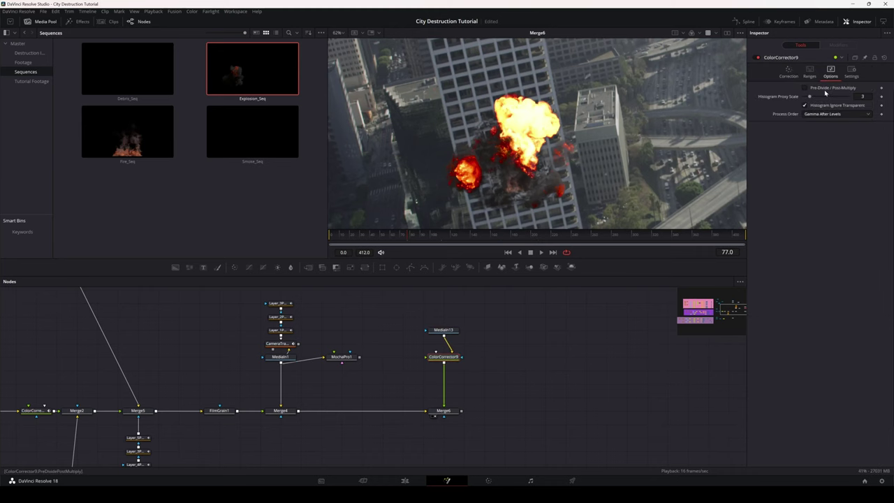
click(788, 70)
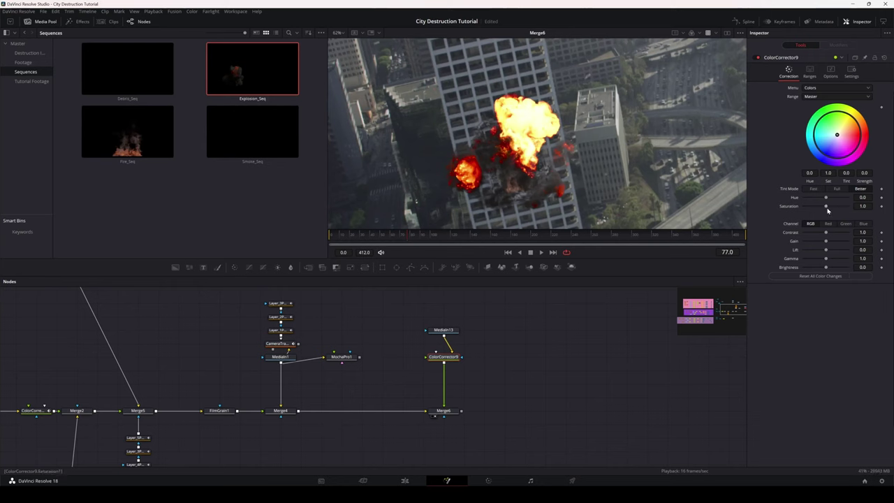
drag(826, 209, 819, 208)
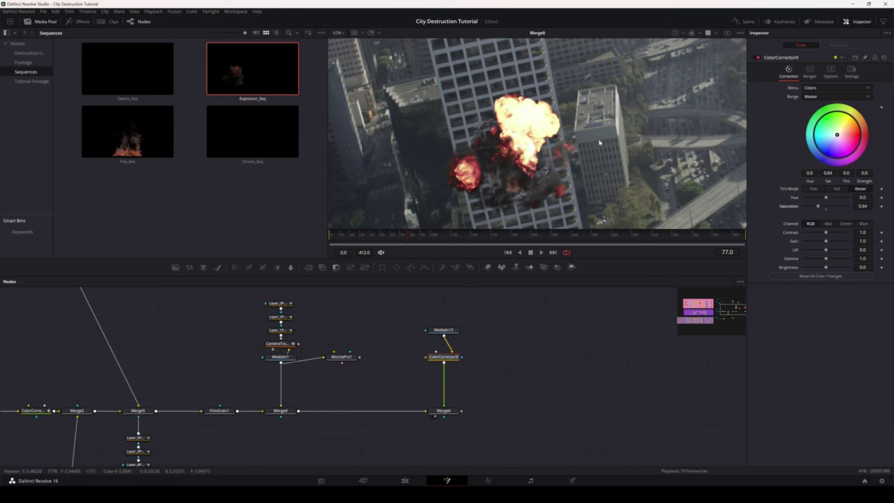
scroll(599, 142, down, 4)
scroll(601, 145, up, 3)
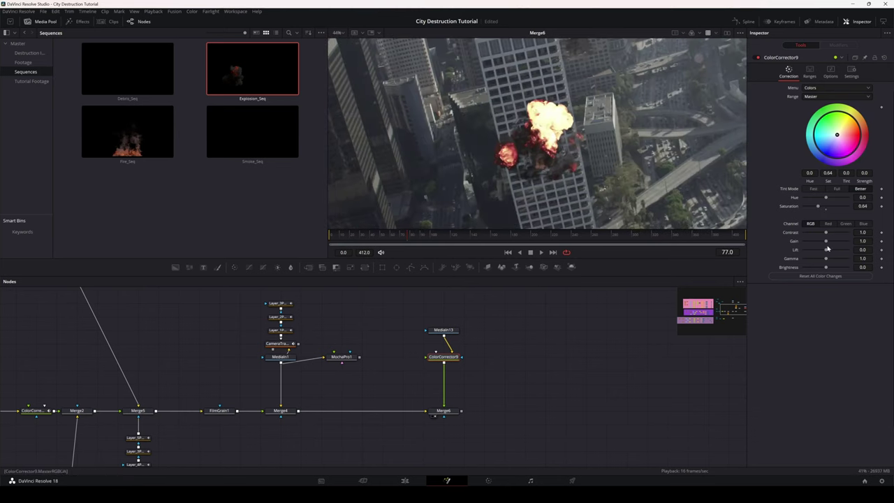
- Set the explosion's gain to 0.88 and lift to 0.019 to match the surrounding footage, and check the result at frame 64
drag(826, 242, 851, 249)
click(862, 249)
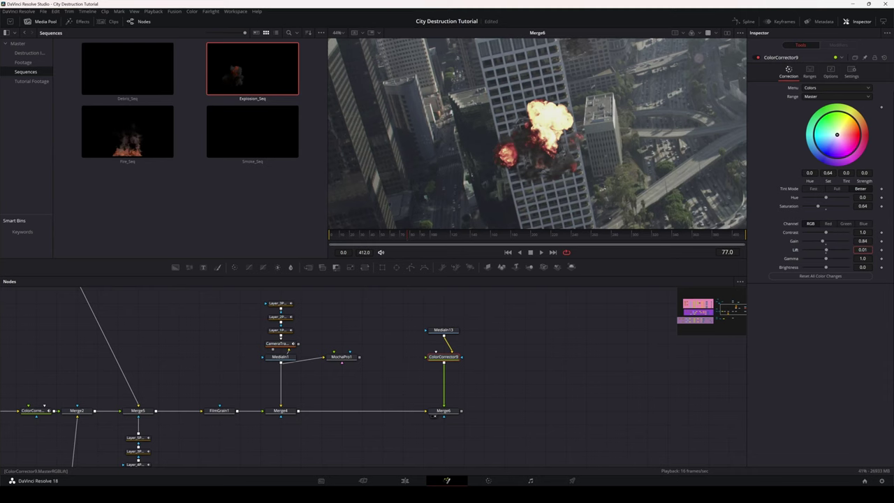
scroll(568, 176, up, 3)
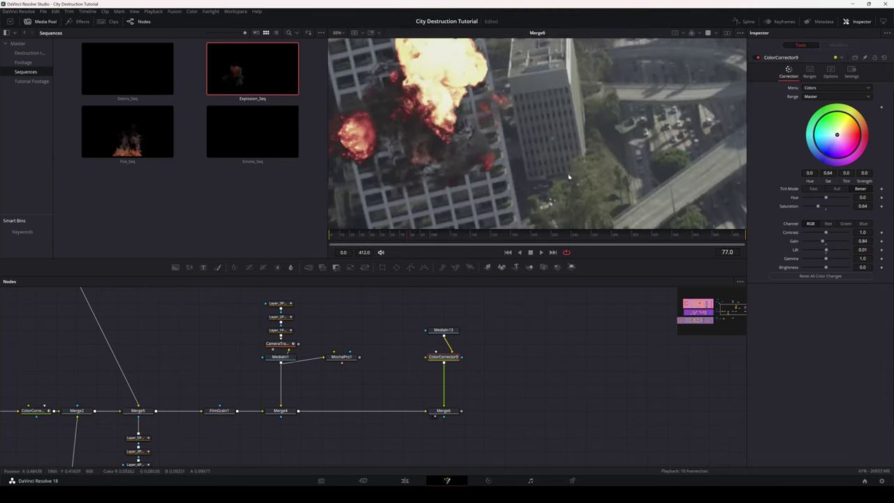
drag(568, 176, 566, 188)
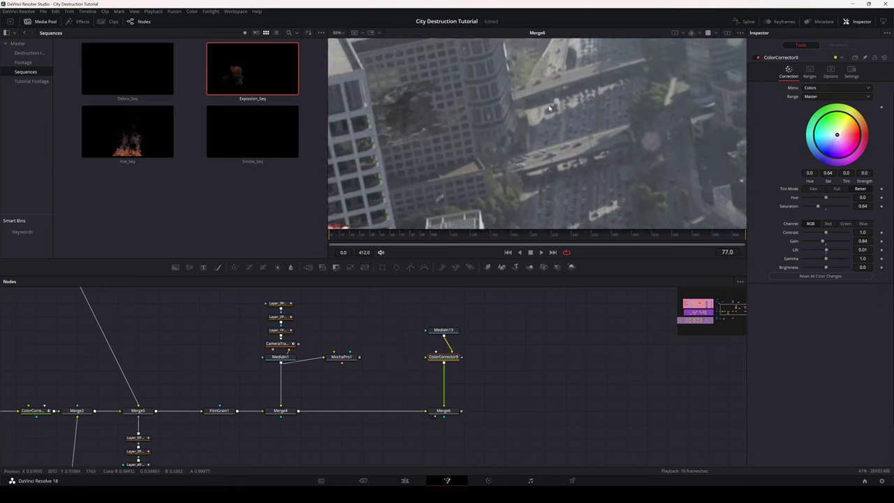
scroll(615, 147, down, 5)
drag(634, 160, 571, 139)
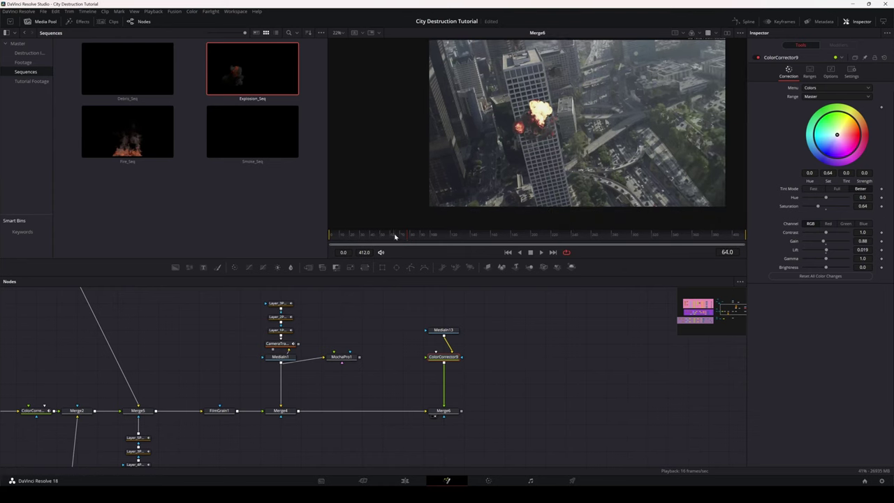
scroll(574, 165, up, 5)
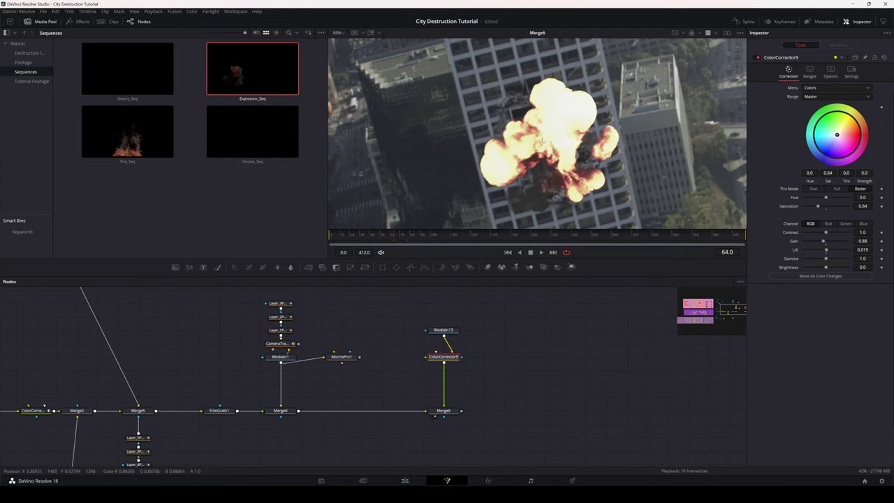
scroll(542, 142, down, 5)
scroll(543, 142, up, 4)
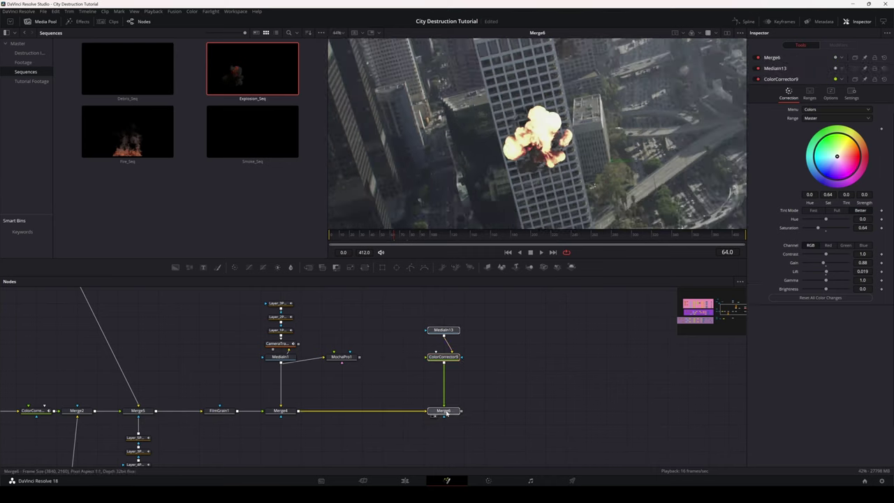
- Move the explosion branch along, insert a new Merge between Merge4 and Merge6, and connect Debris_Seq as its foreground
drag(445, 412, 507, 412)
click(449, 447)
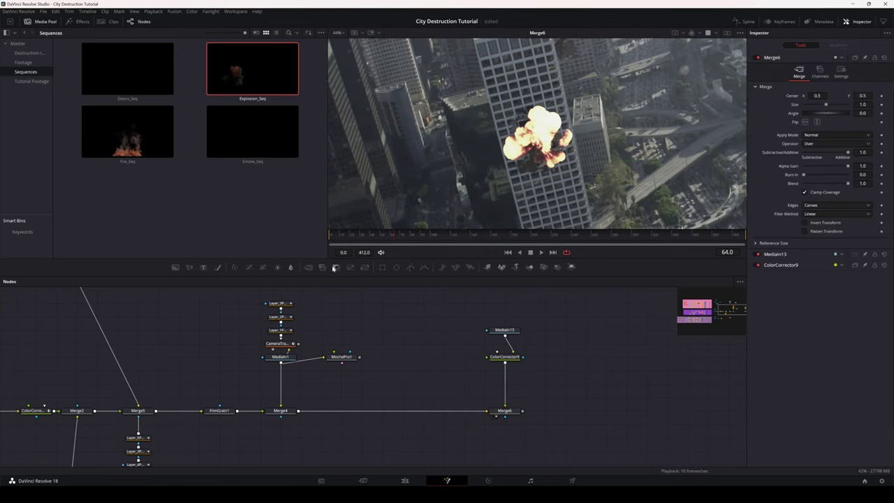
drag(308, 268, 419, 412)
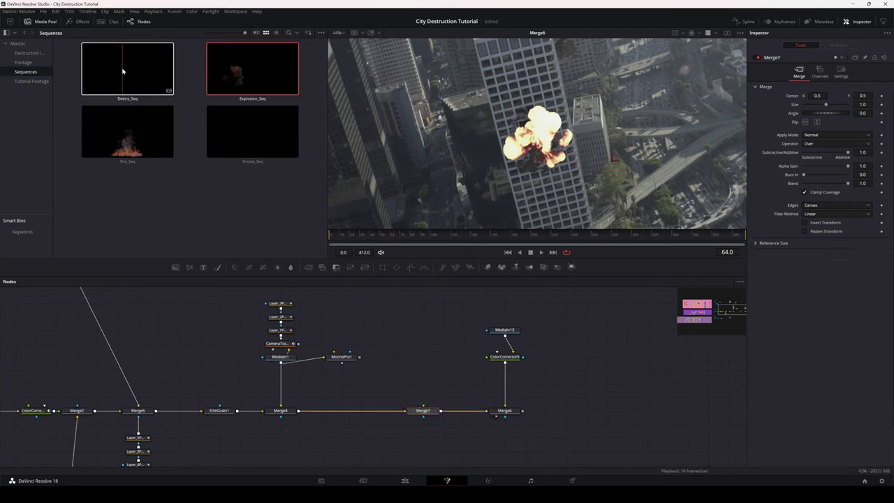
drag(123, 72, 419, 334)
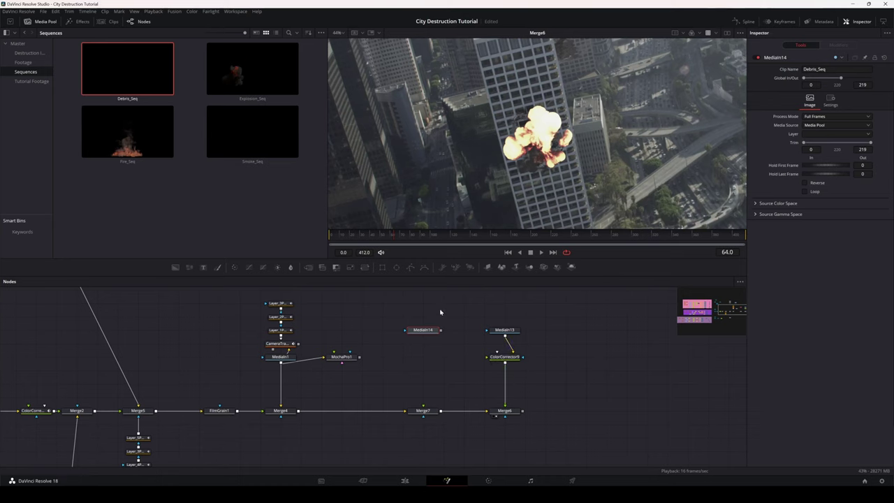
drag(423, 334, 425, 410)
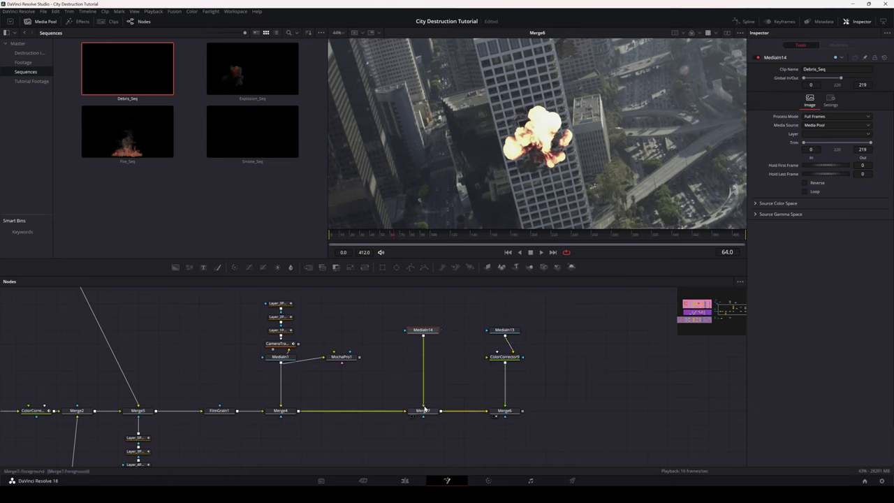
- Insert a 3840 × 2160 Resize node followed by a ColorCorrector between MediaIn14 and Merge7
scroll(550, 194, up, 5)
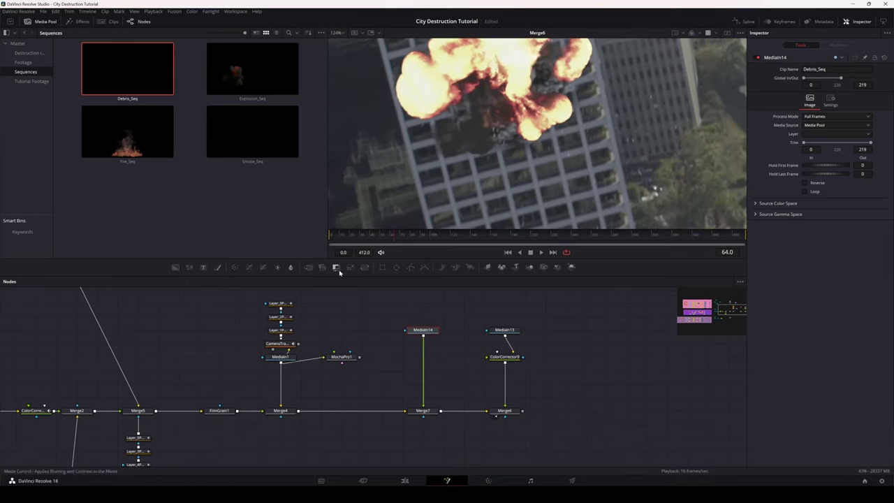
drag(320, 268, 423, 358)
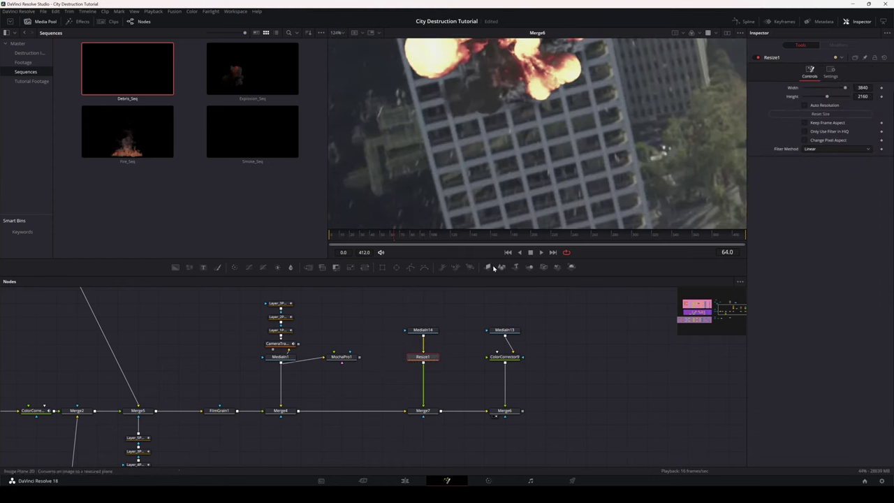
drag(246, 276, 423, 371)
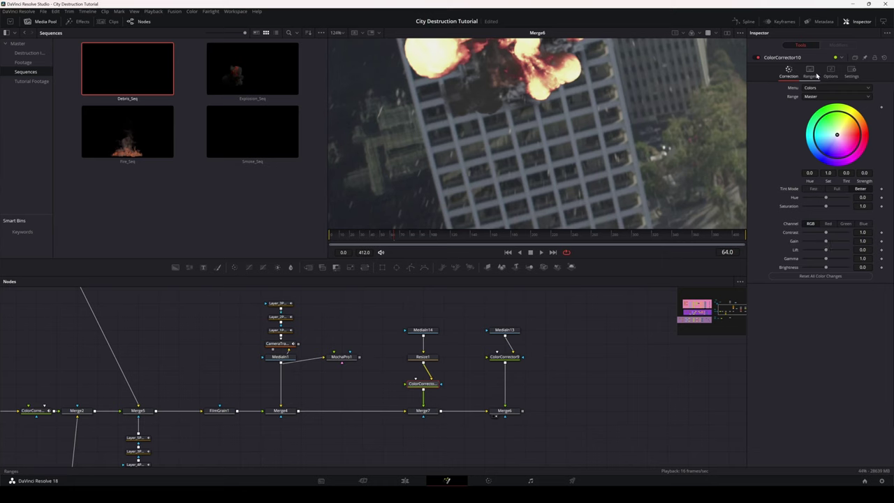
- Raise the debris ColorCorrector's gain to 2.33 and check the falling pieces against the tower
click(815, 74)
click(788, 73)
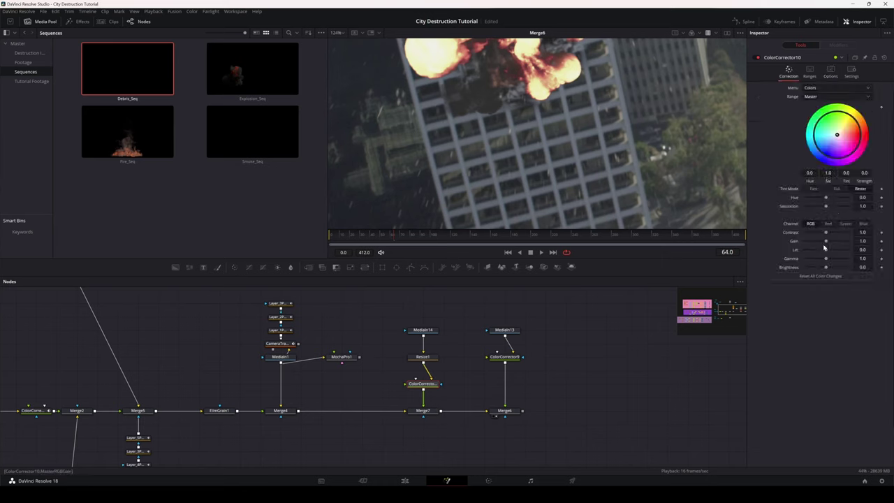
drag(823, 247, 833, 243)
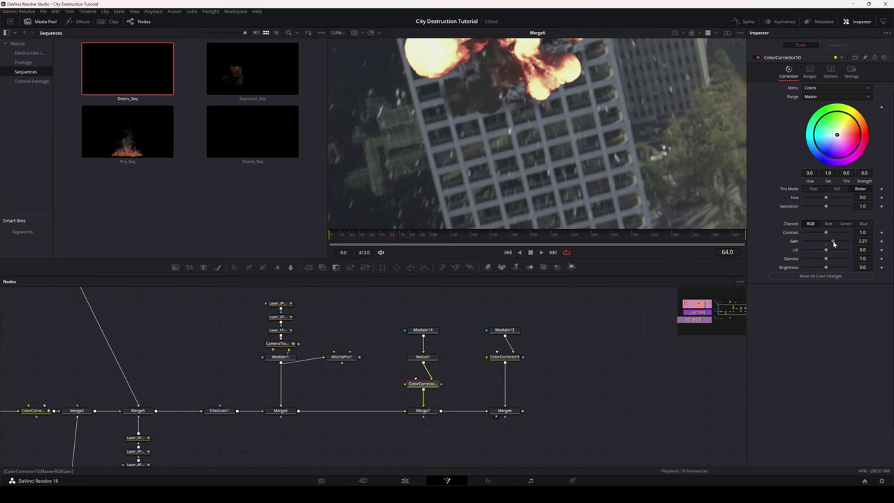
scroll(632, 150, down, 6)
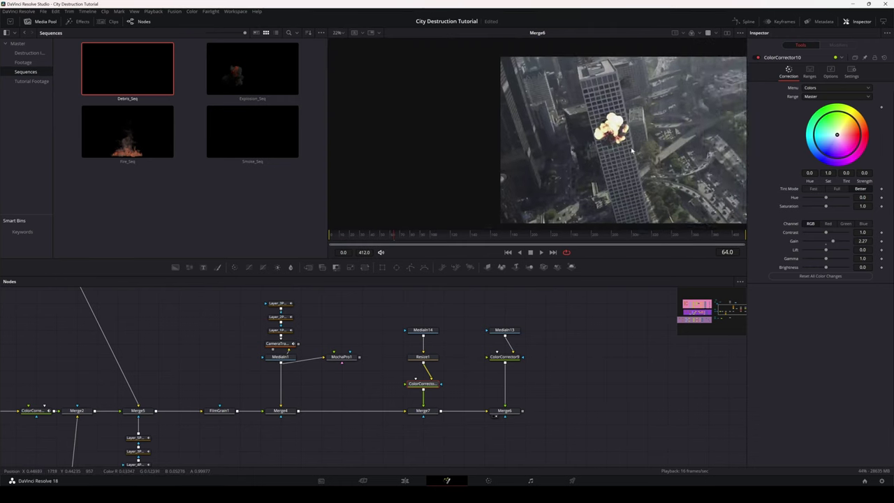
scroll(632, 150, up, 3)
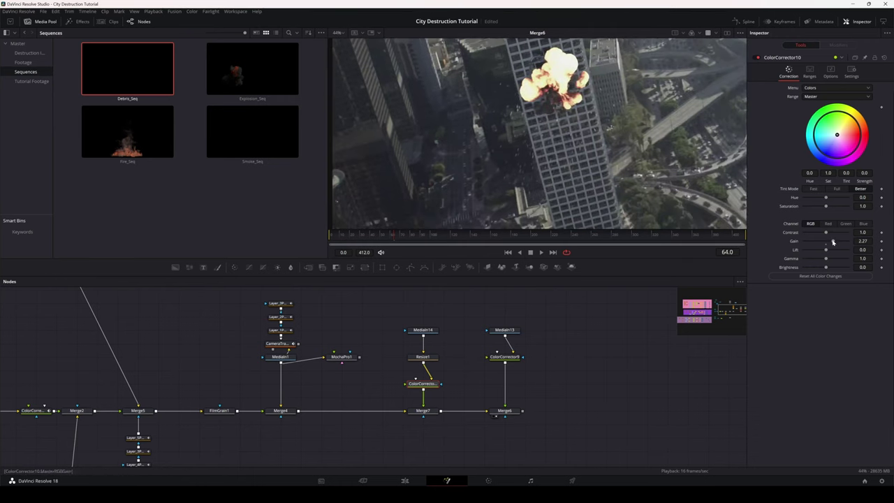
- Examine the start of the explosion over the front tower's hole at frames 31, 20 and 28
click(361, 239)
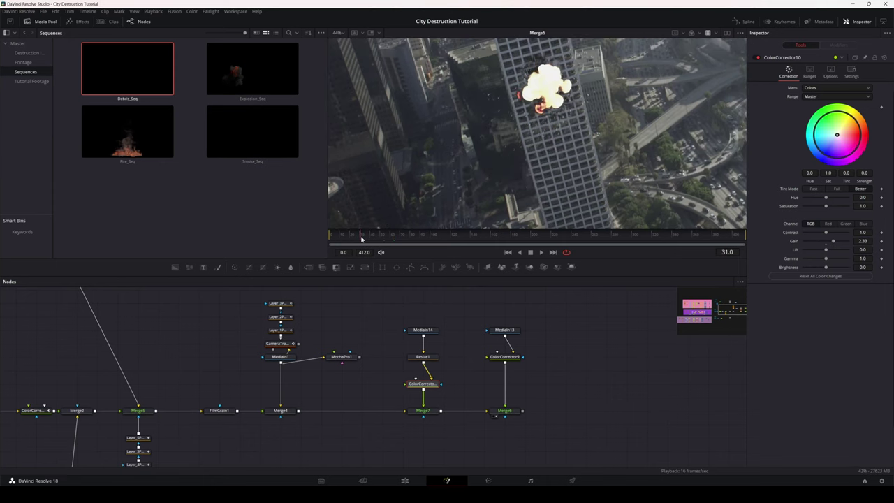
scroll(552, 118, up, 3)
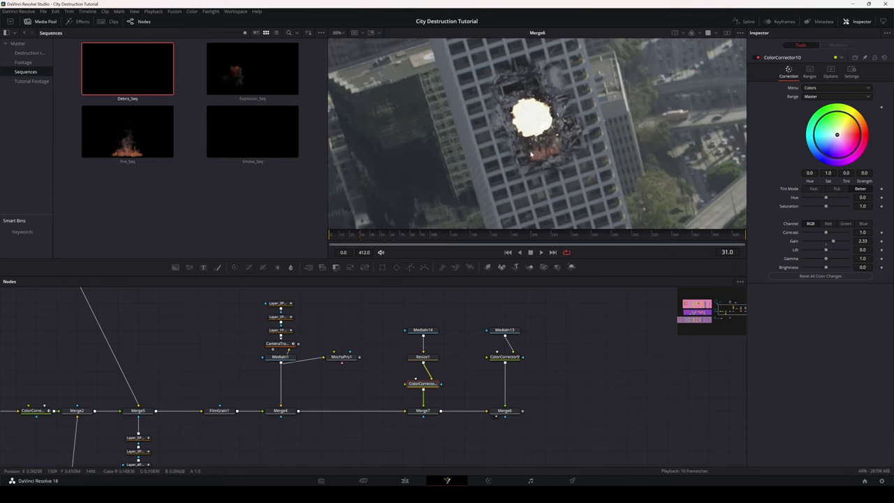
click(350, 240)
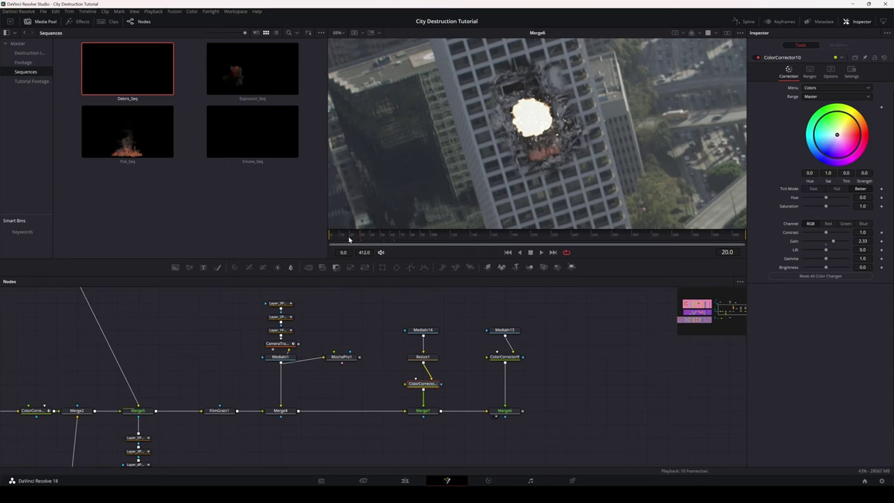
drag(350, 240, 358, 239)
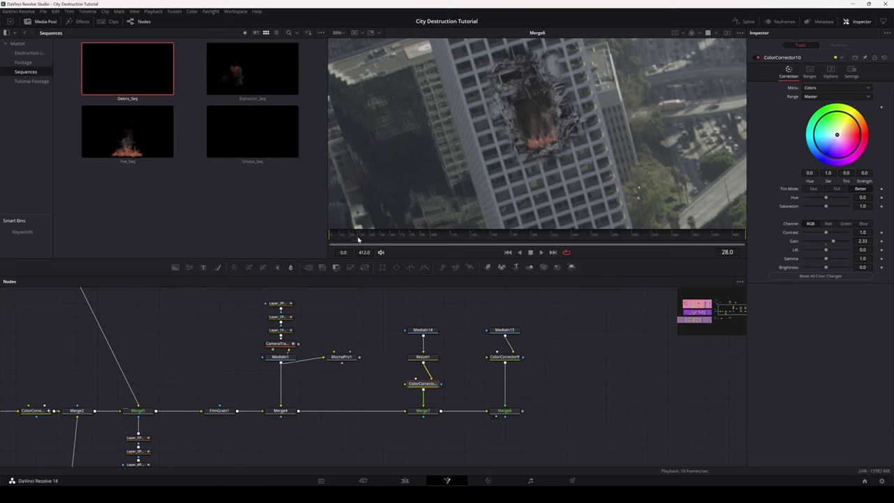
- Add a fully transparent Background2 and connect it as the foreground of a new Merge8 between Merge3D1 and the CameraTracker renderer
drag(358, 240, 357, 240)
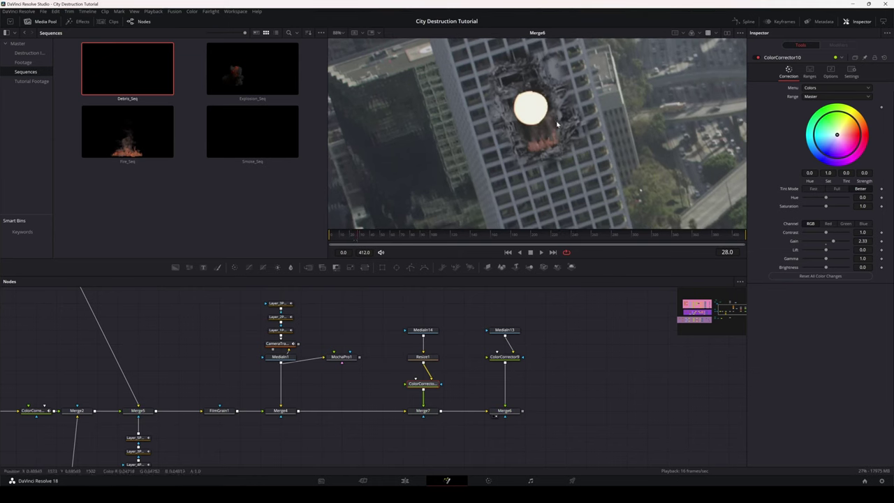
drag(562, 134, 560, 151)
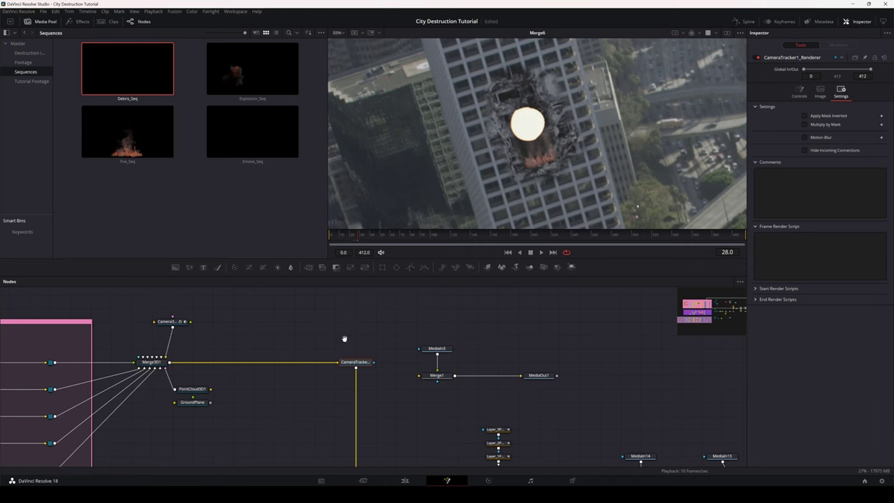
drag(344, 338, 376, 342)
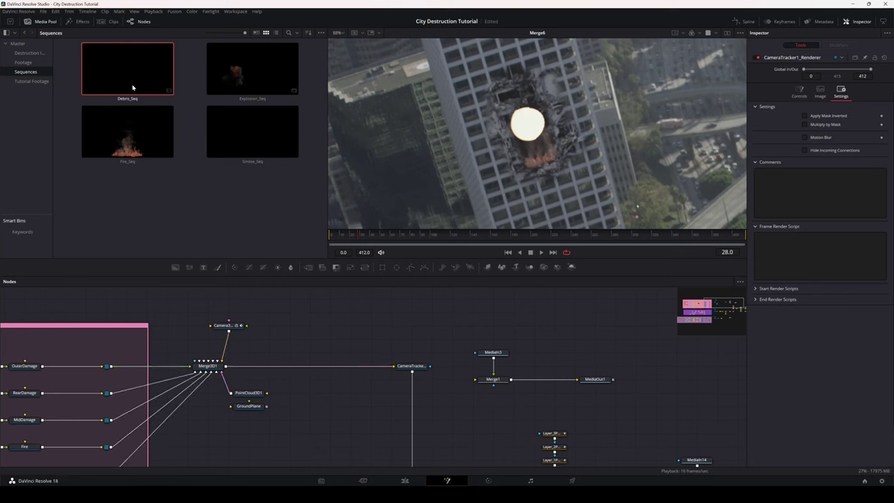
drag(175, 267, 310, 325)
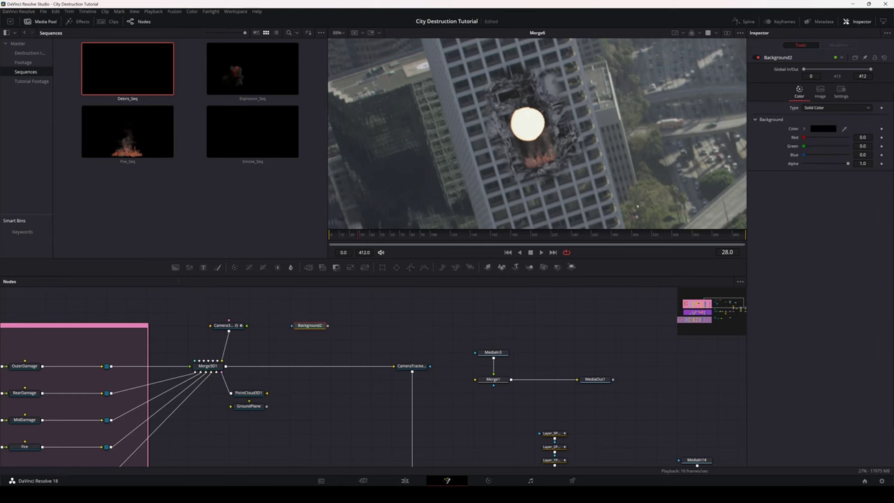
drag(848, 163, 803, 163)
drag(317, 312, 331, 367)
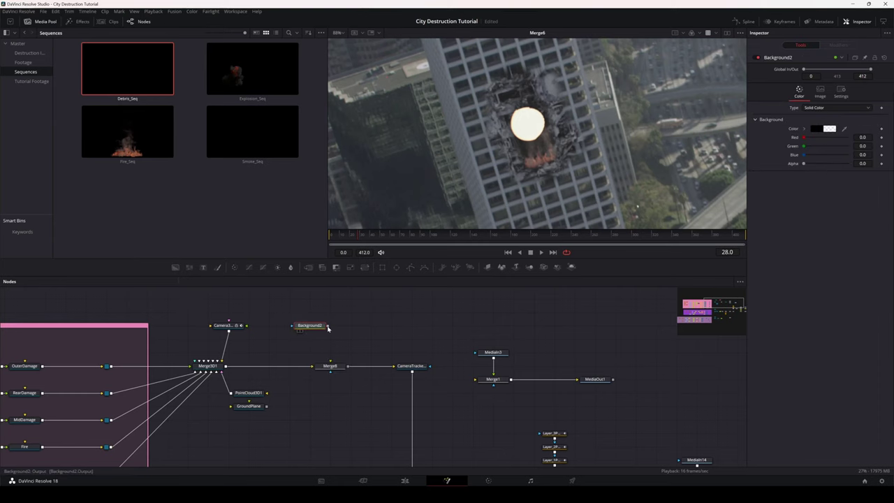
drag(328, 325, 313, 367)
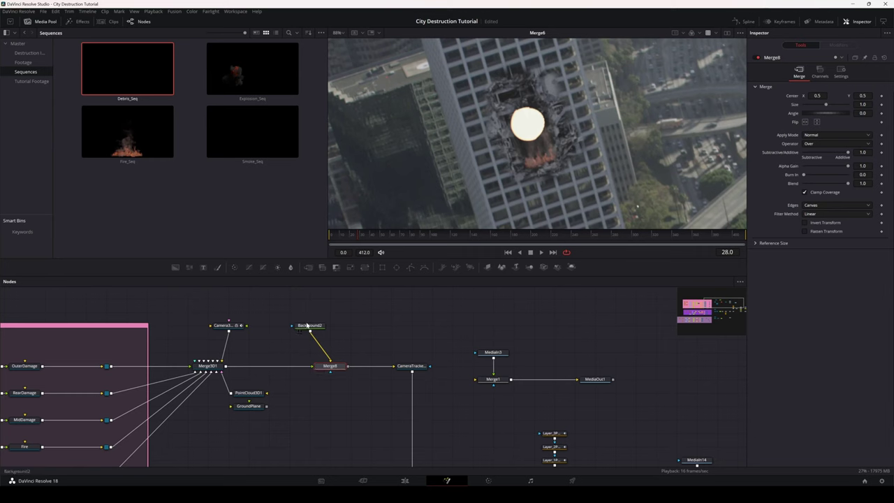
drag(307, 326, 327, 341)
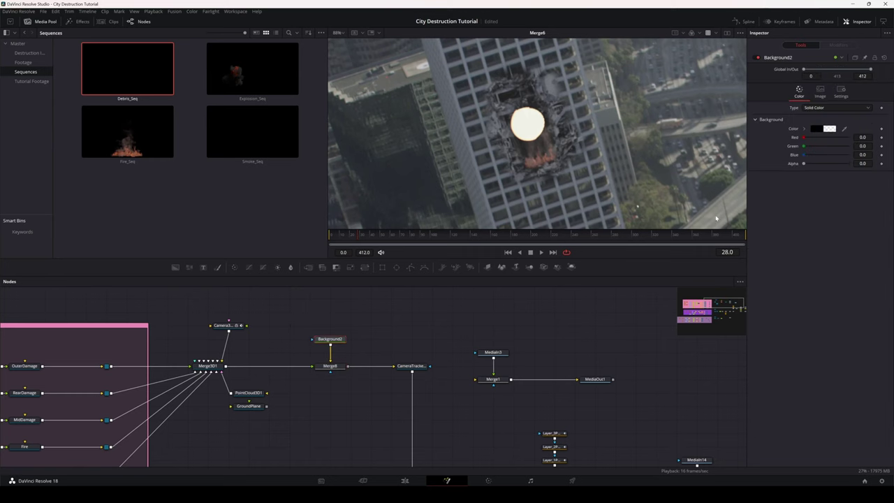
- Add an Ellipse mask node near Merge8 and center it on the initial fireball at about X 0.389, Y 0.715
scroll(329, 345, down, 3)
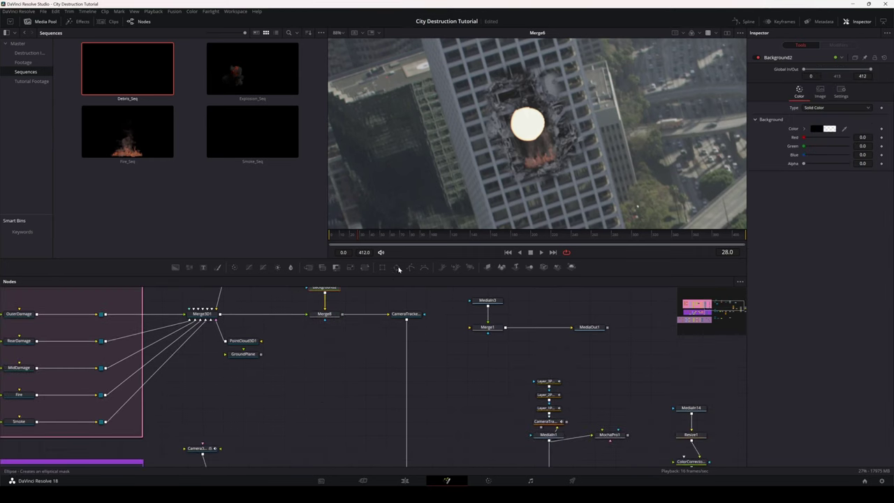
drag(399, 268, 324, 355)
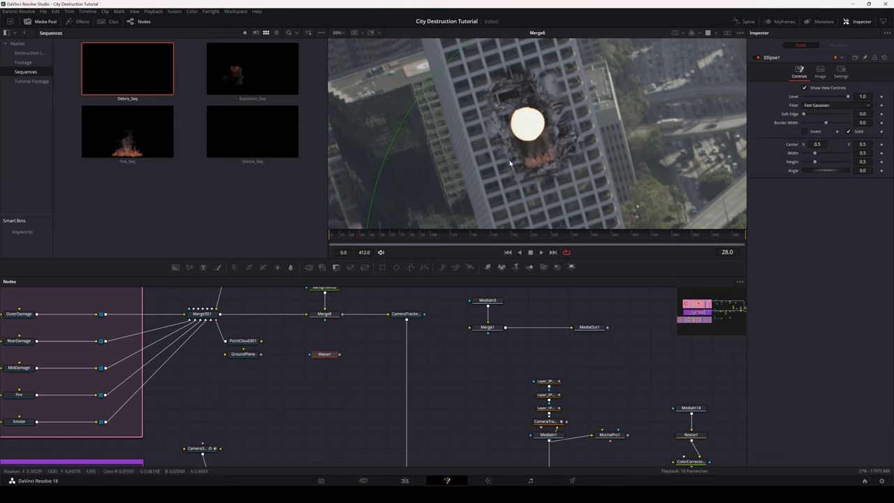
scroll(655, 108, down, 3)
scroll(380, 187, down, 2)
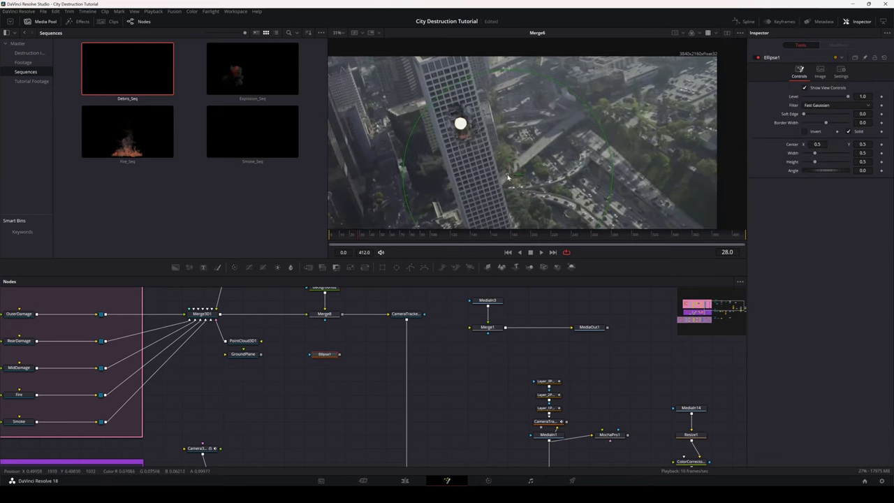
drag(507, 177, 460, 123)
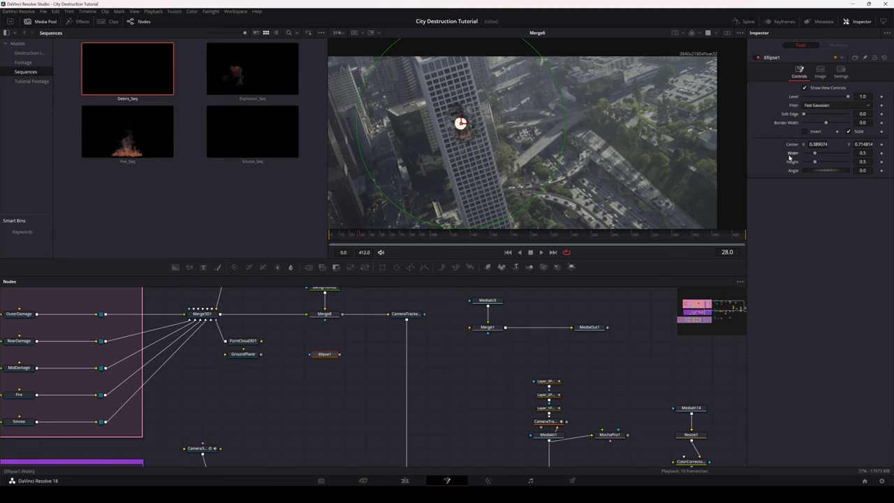
- Link the ellipse's width to its height with an expression and reduce the height to 0.0
right_click(788, 161)
click(808, 238)
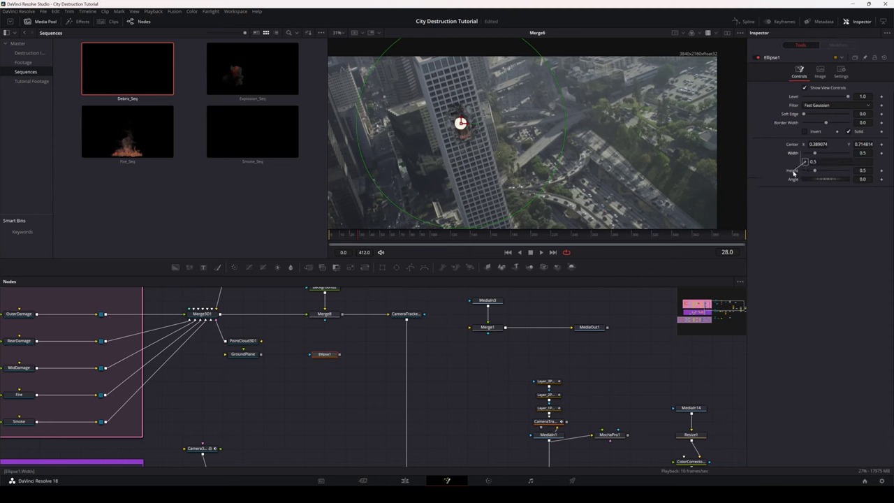
mouse_move(805, 161)
mouse_down()
mouse_move(793, 171)
mouse_move(817, 176)
mouse_move(804, 176)
mouse_up()
scroll(457, 125, up, 5)
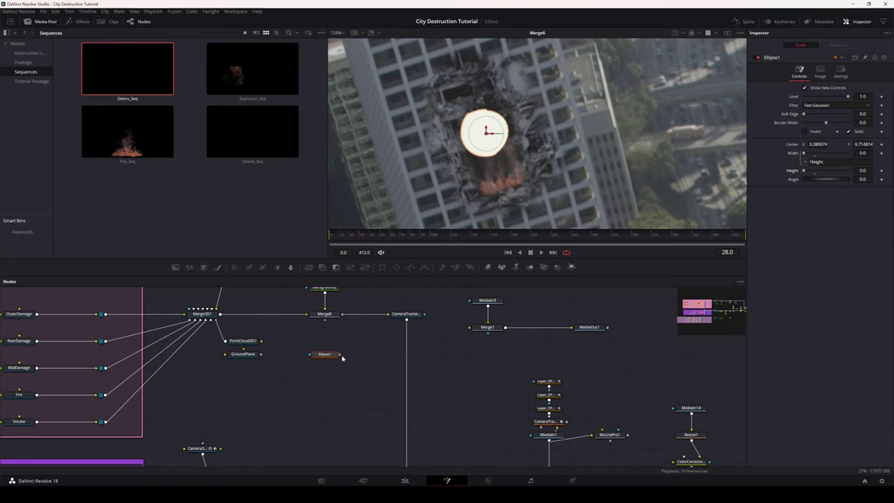
- Connect Ellipse1 to Merge8 as its effect mask and show Merge8 in the viewer
drag(342, 356, 329, 319)
click(333, 315)
drag(333, 315, 536, 115)
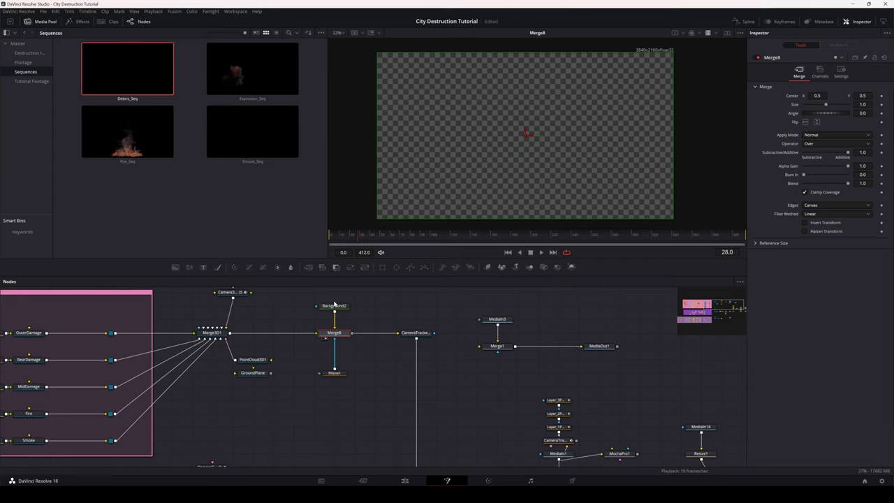
- Reinsert Merge8 between the CameraTracker renderer and Merge5, with its Ellipse1 mask and Background2 arranged on opposite sides of it
click(408, 333)
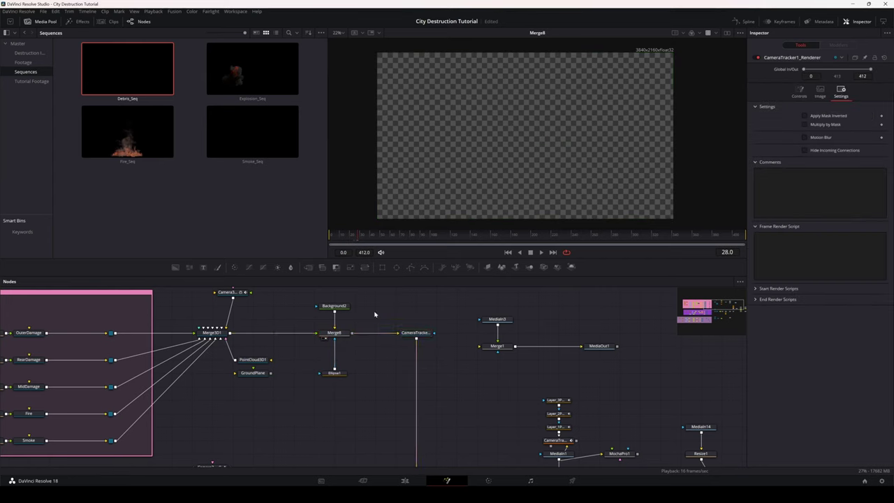
drag(374, 297, 323, 388)
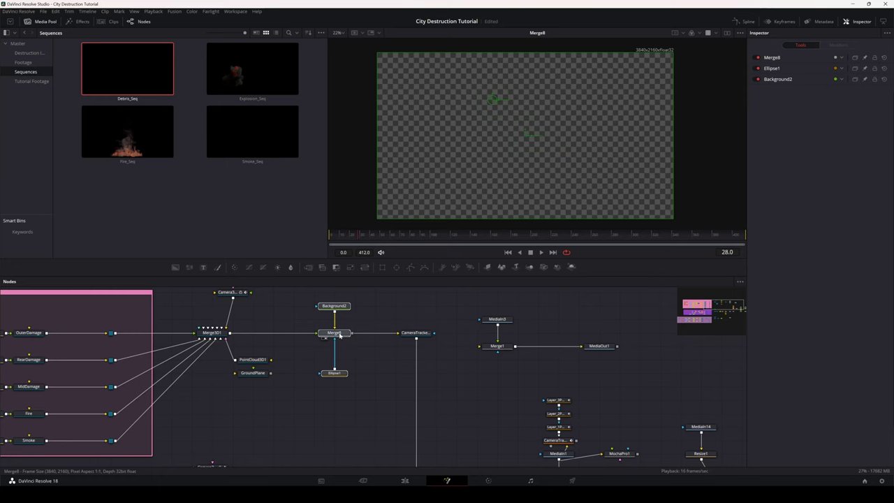
drag(342, 333, 454, 392)
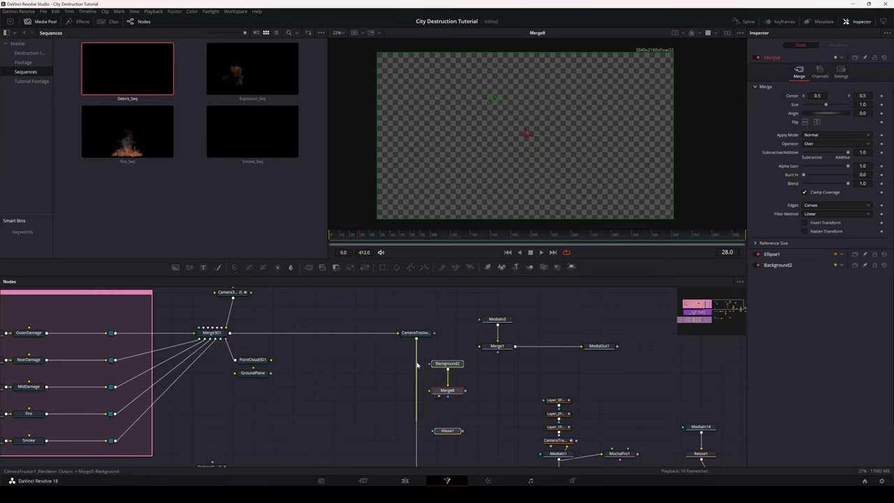
scroll(419, 423, down, 3)
mouse_move(418, 426)
mouse_down()
mouse_move(437, 330)
mouse_move(417, 443)
mouse_up()
drag(462, 355, 457, 405)
click(418, 417)
drag(408, 351, 468, 378)
drag(411, 376, 390, 376)
drag(451, 400, 379, 377)
scroll(533, 401, down, 3)
- View Merge6 close up at the fireball and set Ellipse1's height to 0.0
drag(534, 401, 303, 423)
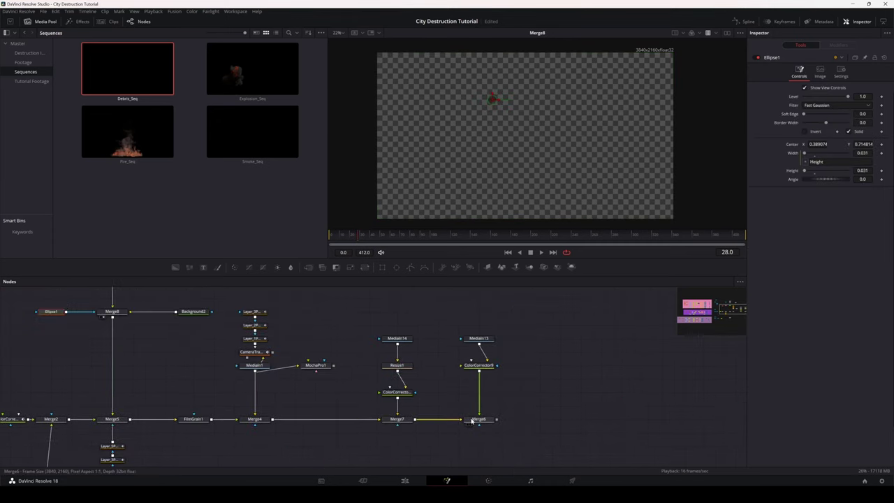
key(1)
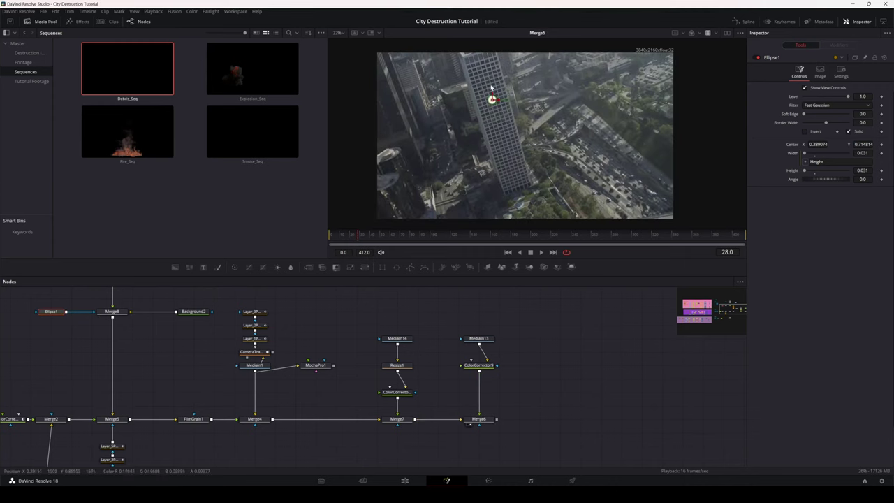
scroll(489, 94, up, 5)
scroll(497, 149, up, 3)
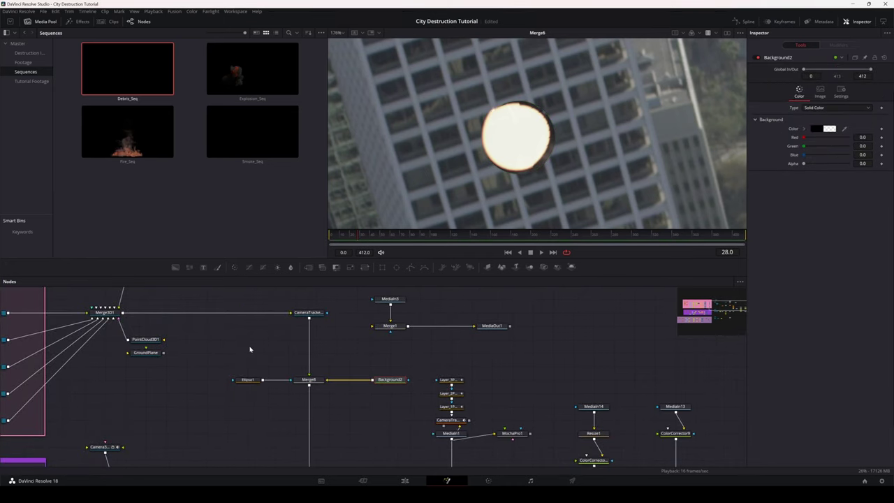
click(249, 379)
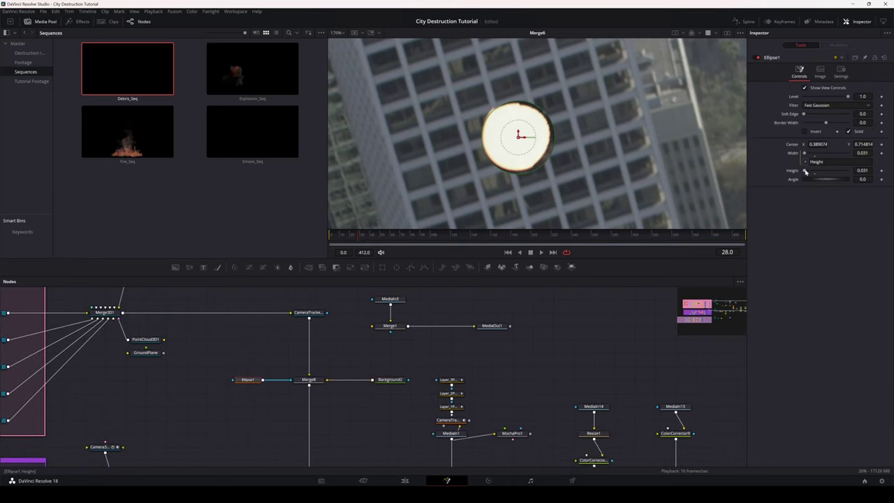
drag(804, 171, 796, 172)
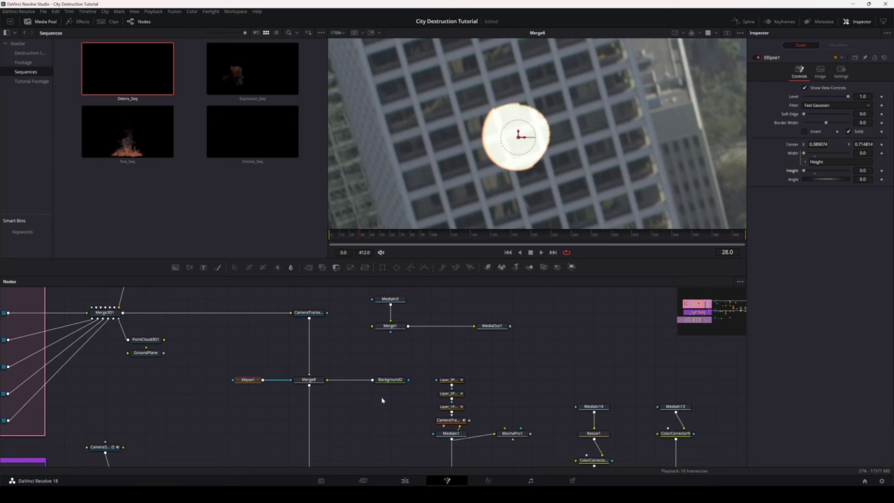
- Compare the outputs of Merge8, Merge4 and Merge6 around the fireball and review the Merge8, Background2 and Ellipse1 settings
drag(314, 381, 455, 188)
scroll(614, 373, down, 3)
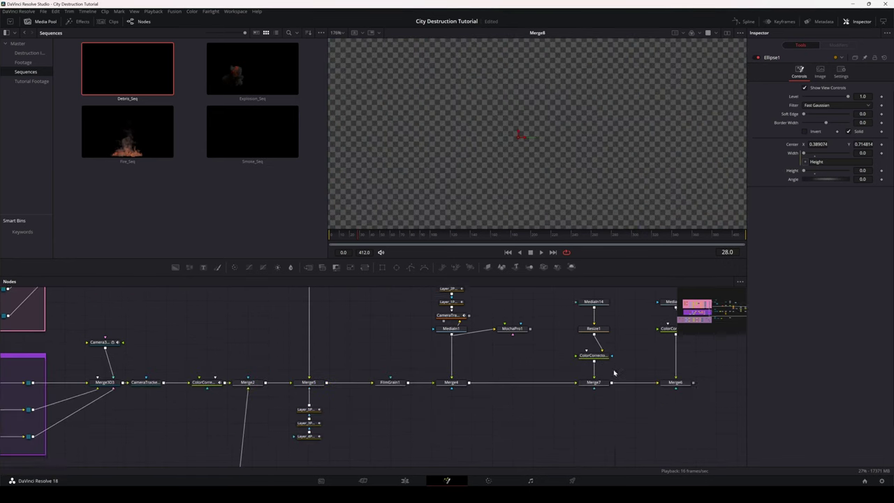
drag(597, 402, 575, 403)
drag(431, 382, 484, 132)
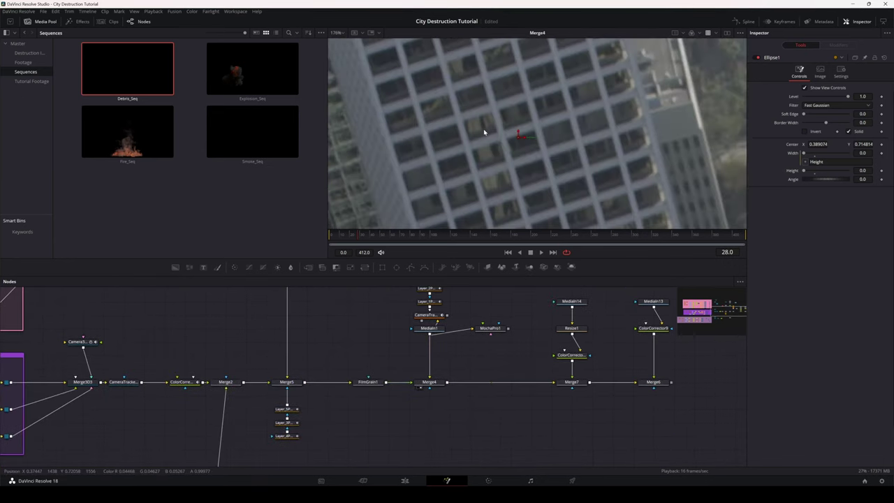
drag(656, 382, 560, 140)
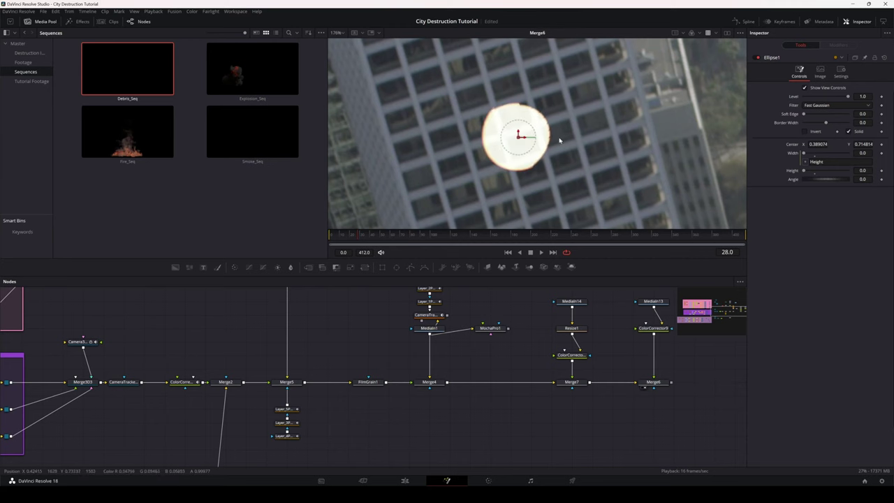
scroll(349, 314, up, 4)
drag(286, 358, 378, 217)
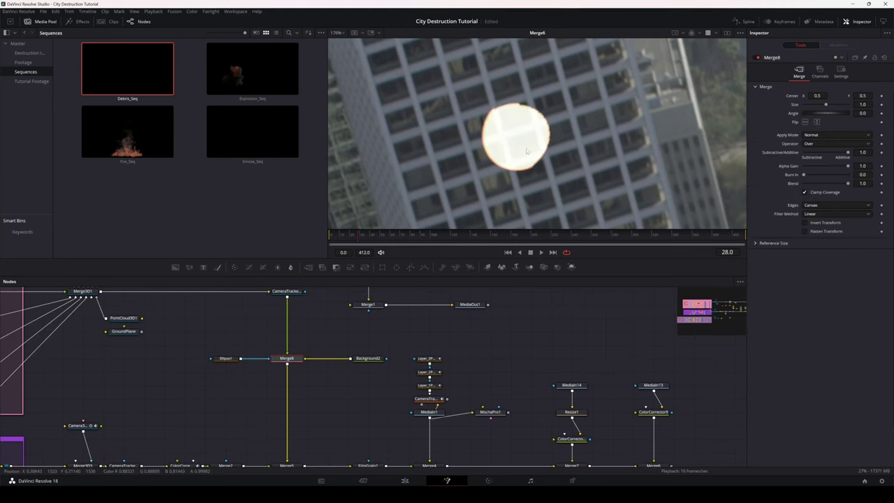
click(370, 358)
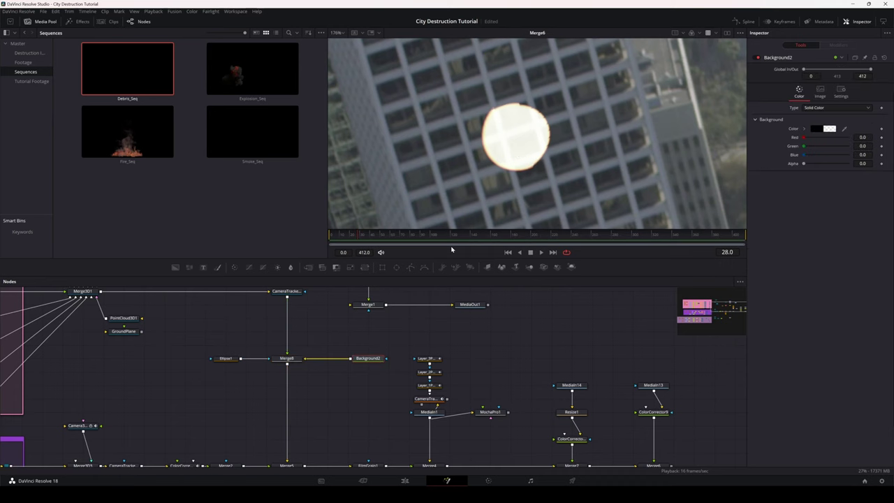
click(225, 359)
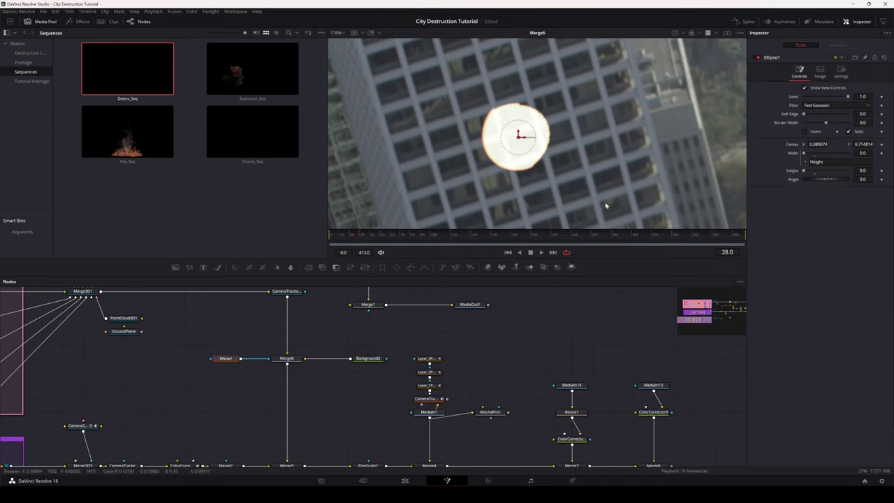
- Keyframe Ellipse1's height at 0.0 on frame 28 and 0.031 on frame 35
click(881, 152)
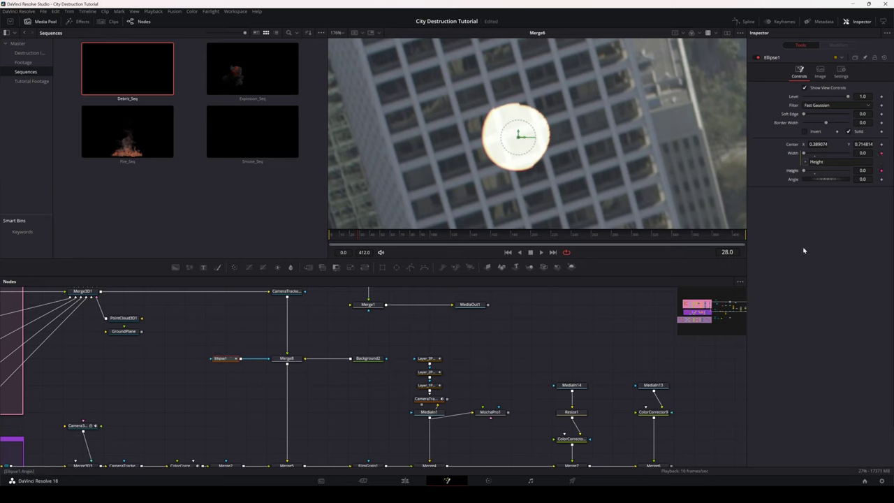
click(363, 235)
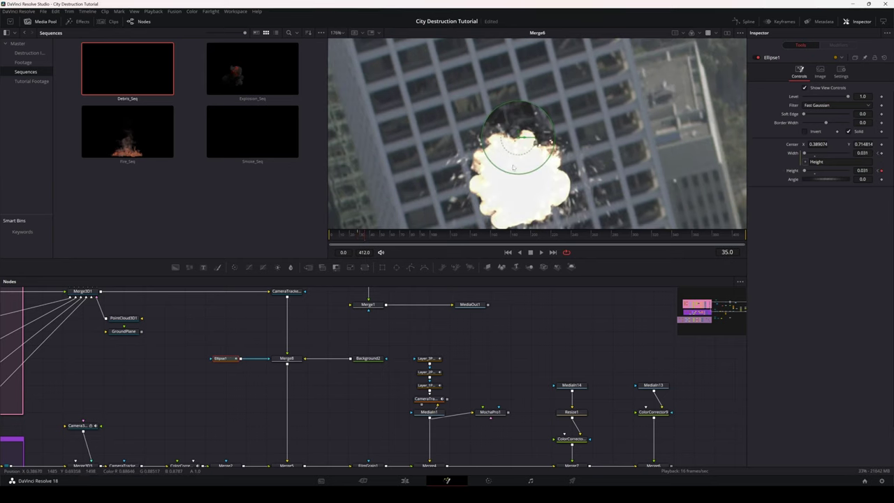
drag(513, 166, 511, 155)
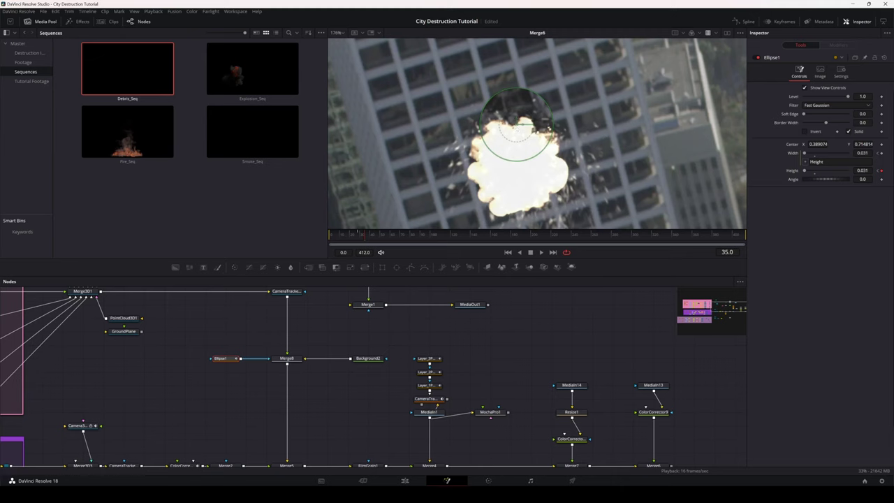
- Keyframe Ellipse1's center from frame 28, lowering it to Y 0.682573 at frame 35 and about X 0.388, Y 0.652 at frame 42
drag(365, 238, 361, 236)
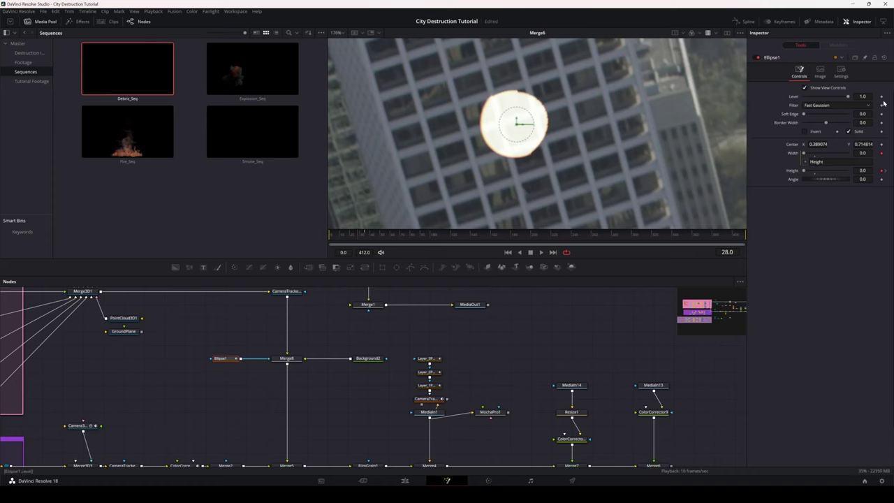
click(881, 144)
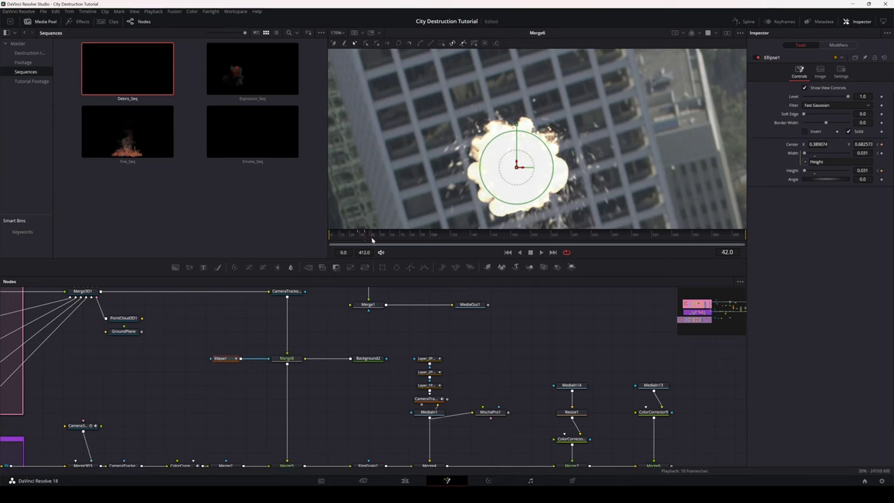
scroll(531, 129, down, 5)
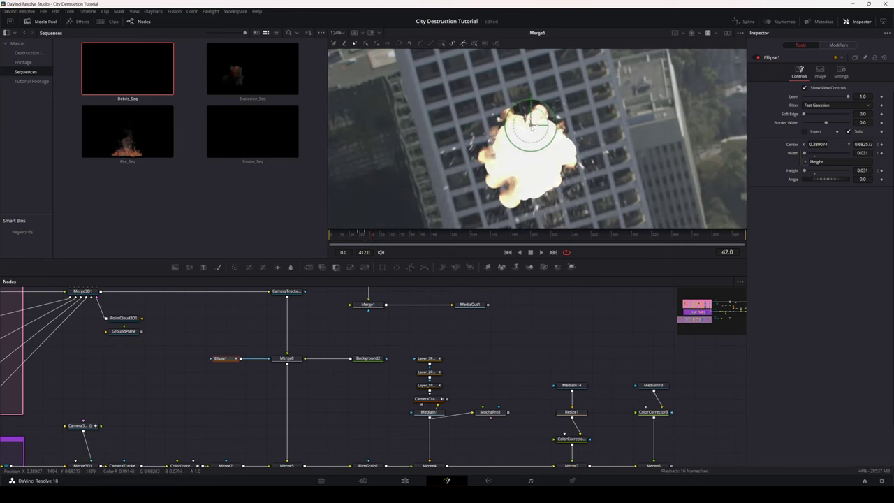
drag(531, 128, 529, 154)
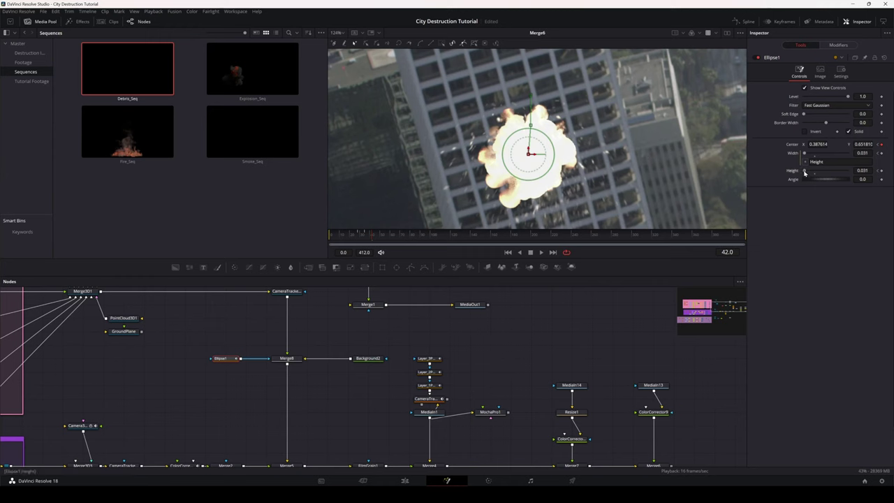
- Keyframe Ellipse1's height at 0.045 on frame 42 and its center at X 0.385948, Y 0.627718 on frame 48
drag(804, 174, 807, 171)
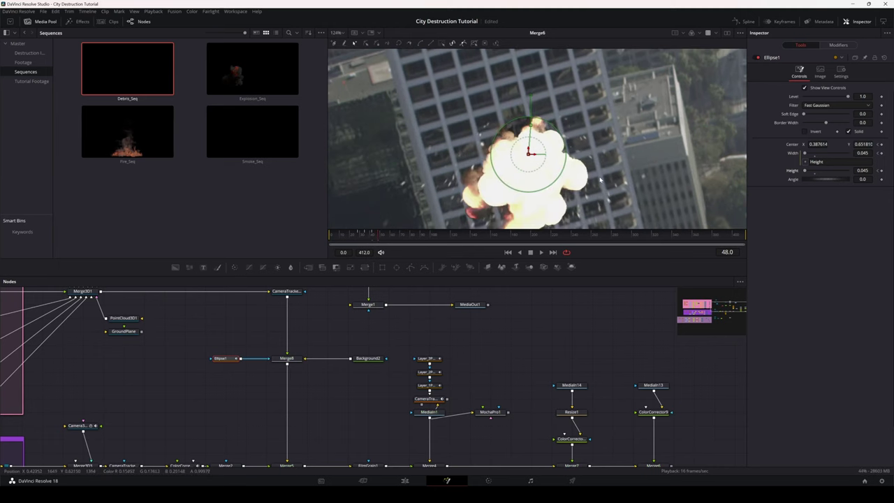
drag(599, 180, 603, 143)
drag(532, 117, 530, 140)
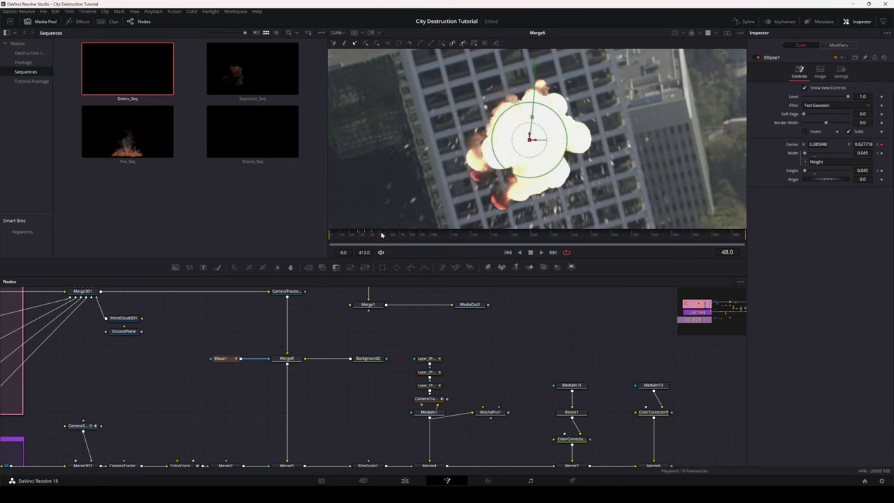
- On frame 56, keyframe Ellipse1's center at X 0.38261, Y 0.603996 and height at 0.062, and set its soft edge to 0.0205
drag(381, 234, 387, 236)
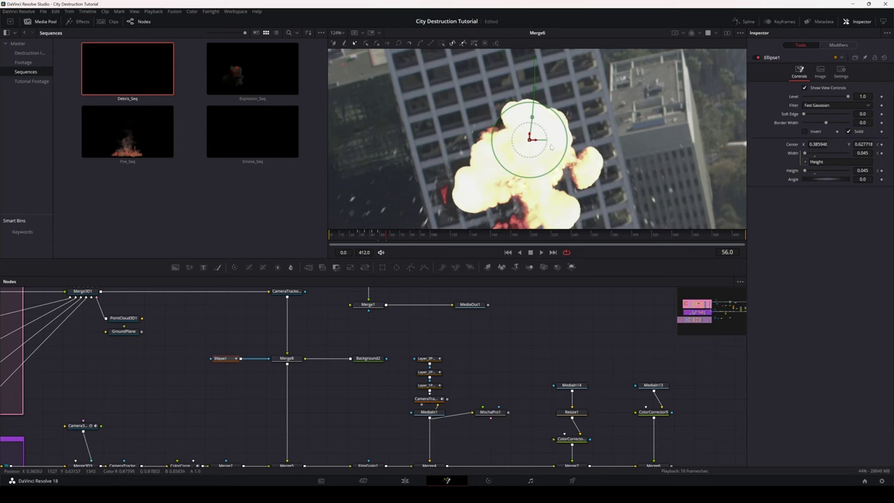
drag(532, 140, 523, 163)
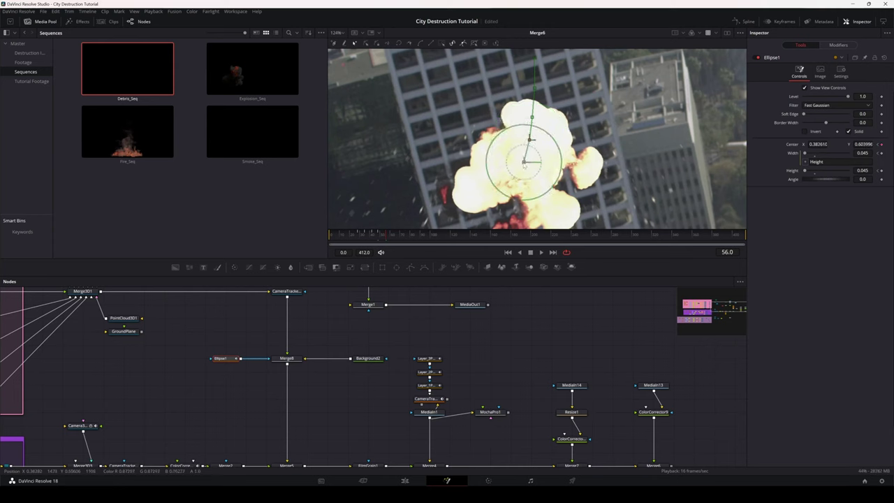
drag(804, 114, 808, 117)
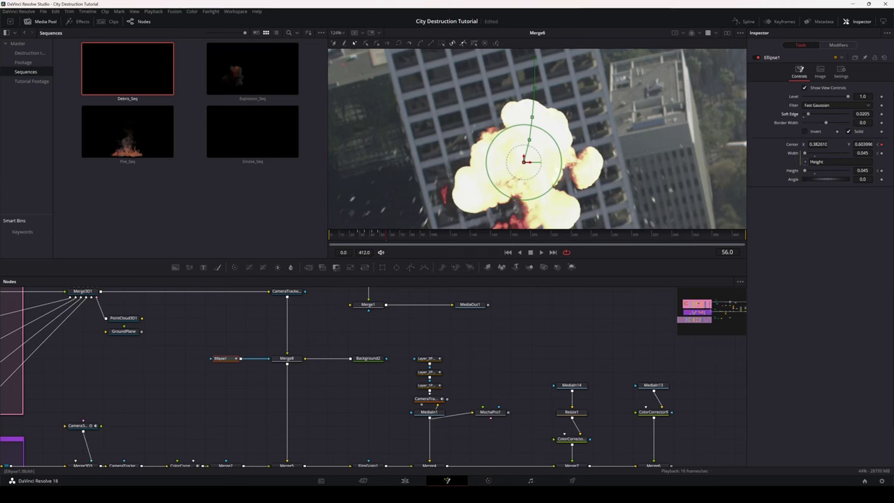
drag(862, 170, 870, 170)
drag(807, 171, 809, 171)
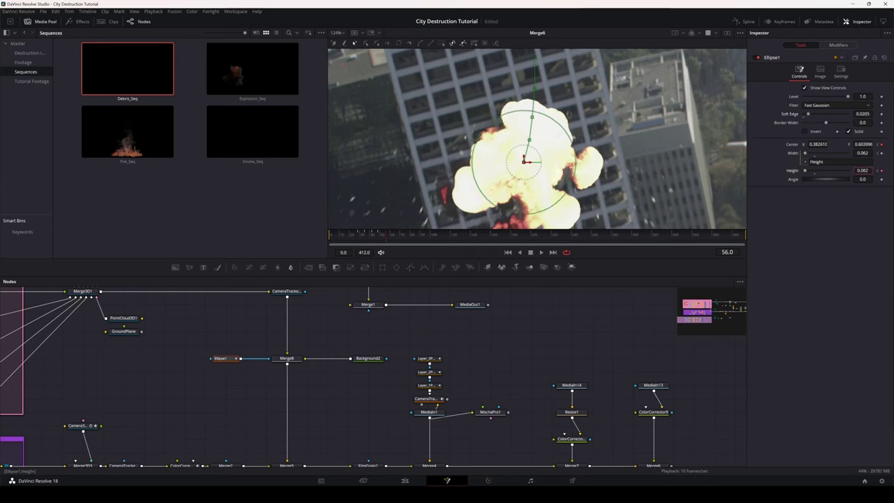
- On frame 63, keyframe Ellipse1's center at about X 0.371, Y 0.544 and its height at 0.08
drag(557, 160, 556, 121)
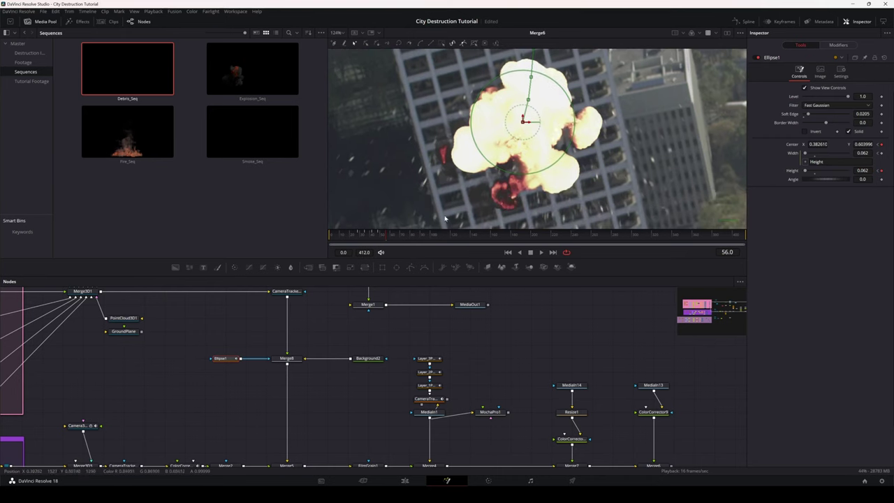
click(393, 238)
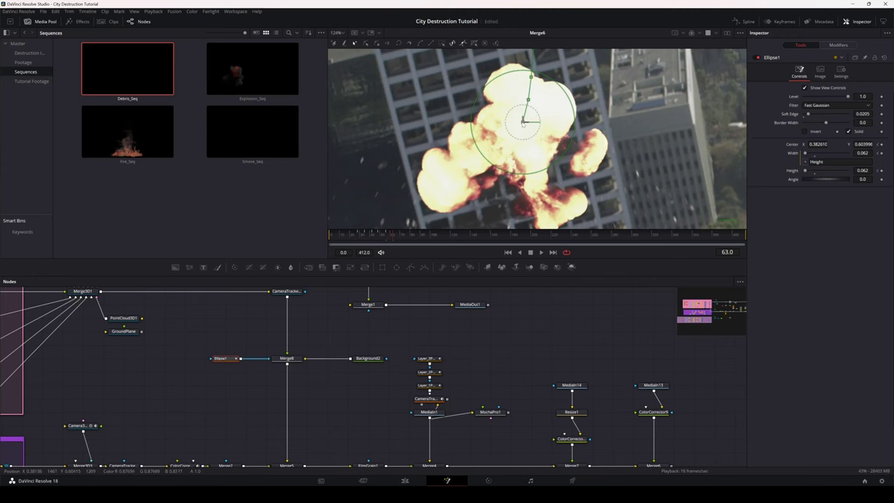
drag(523, 123, 509, 167)
scroll(509, 176, down, 2)
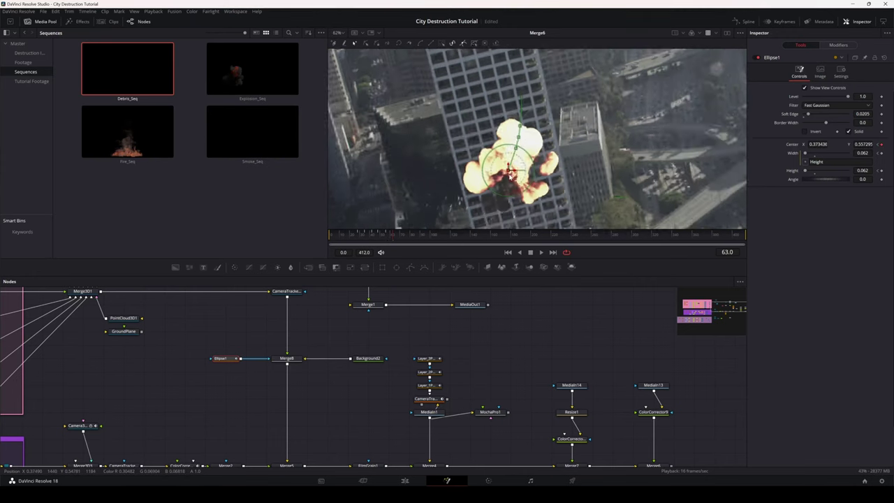
scroll(508, 213, up, 3)
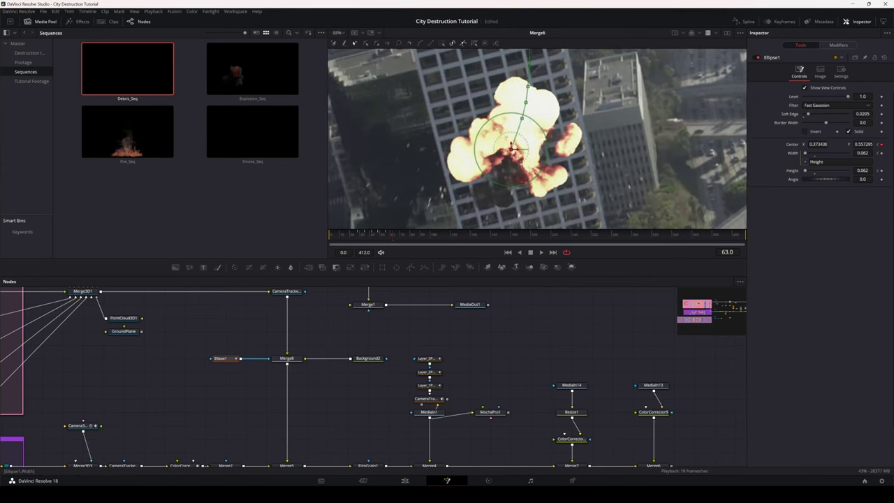
drag(862, 170, 875, 171)
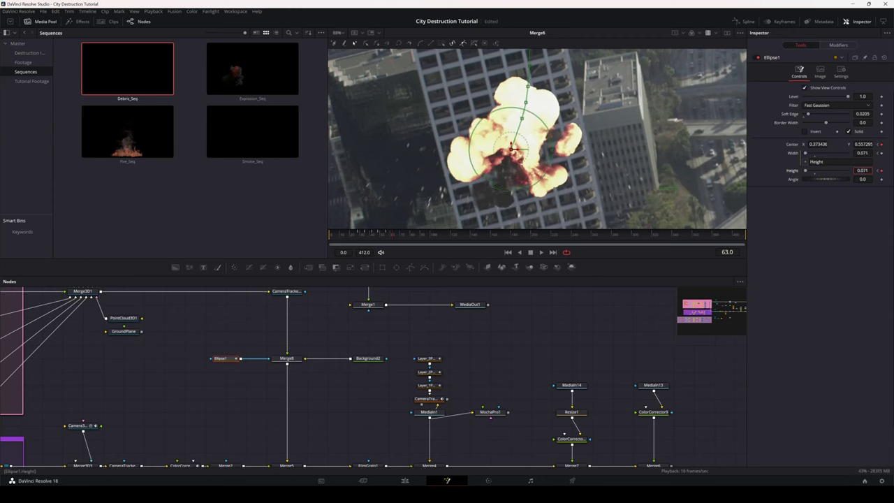
drag(805, 169, 807, 169)
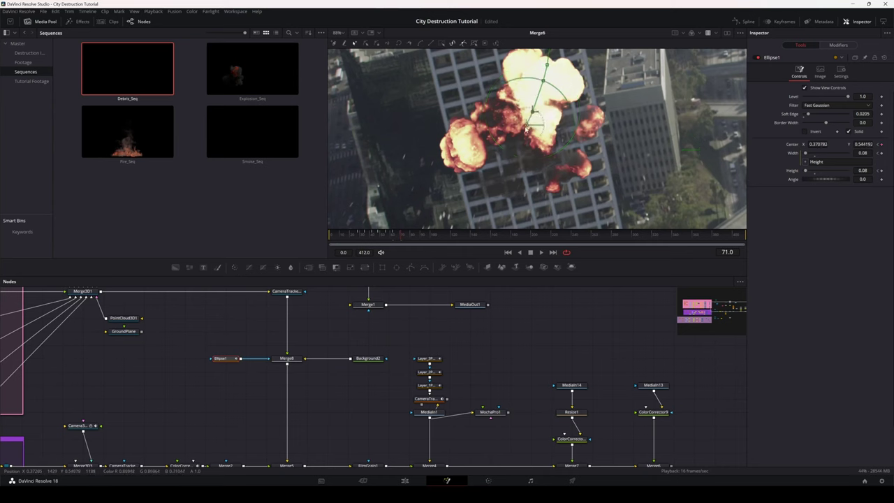
- Keyframe Ellipse1's center and height on frame 71 (X 0.364297, Y 0.517987, height 0.11) and frame 79 (X 0.356631, Y 0.468197, height 2.0)
drag(525, 128, 521, 140)
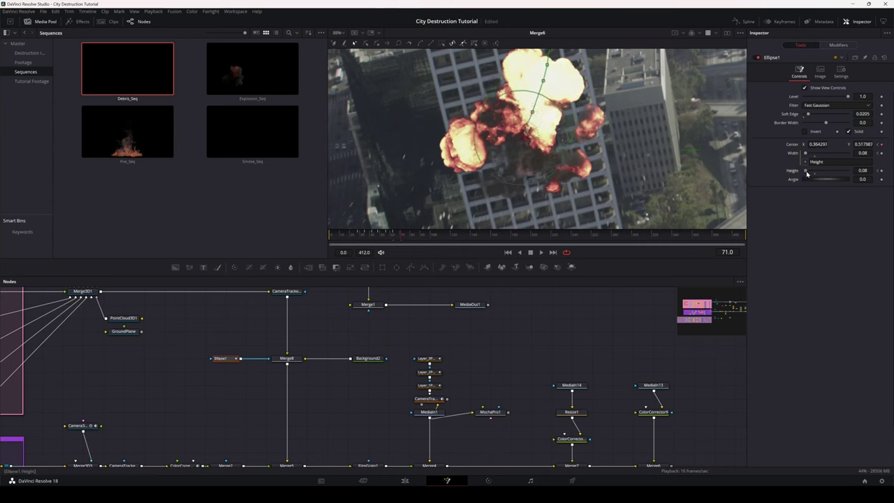
drag(807, 174, 807, 173)
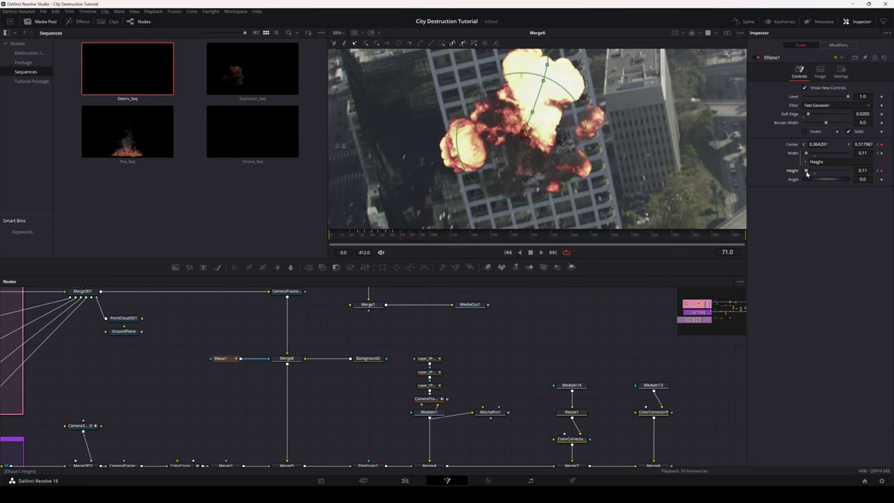
click(409, 238)
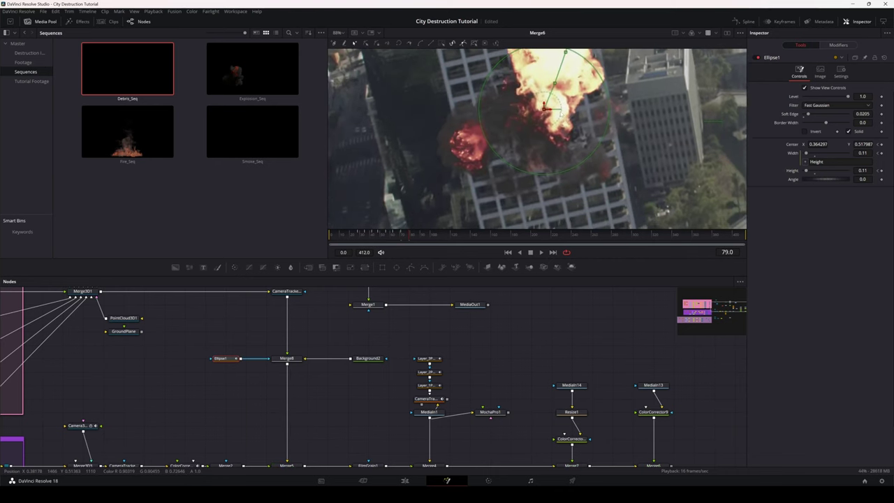
drag(543, 107, 534, 145)
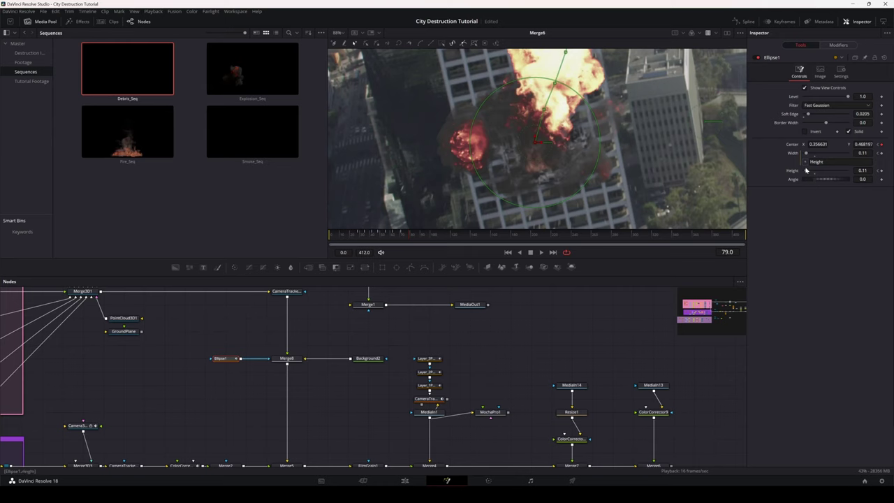
drag(807, 171, 873, 174)
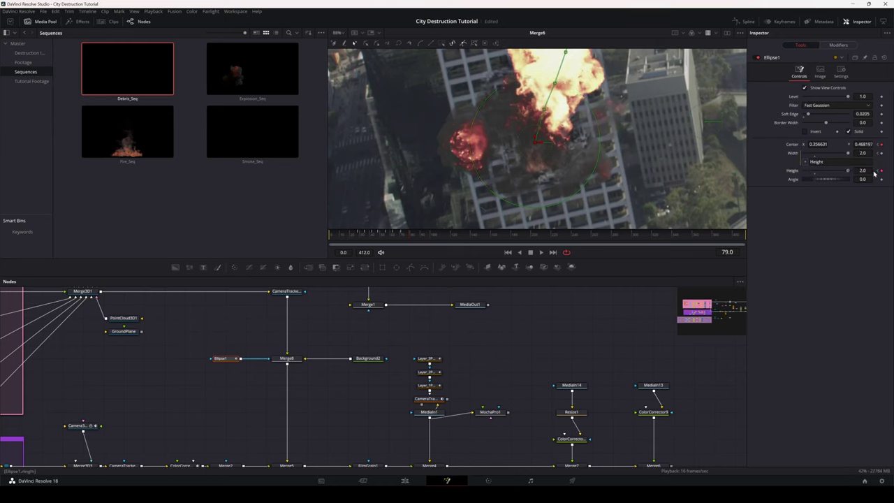
- Play back the Merge6 composite fitted to the viewer to review the mask's reveal of the hole during the explosion
click(407, 240)
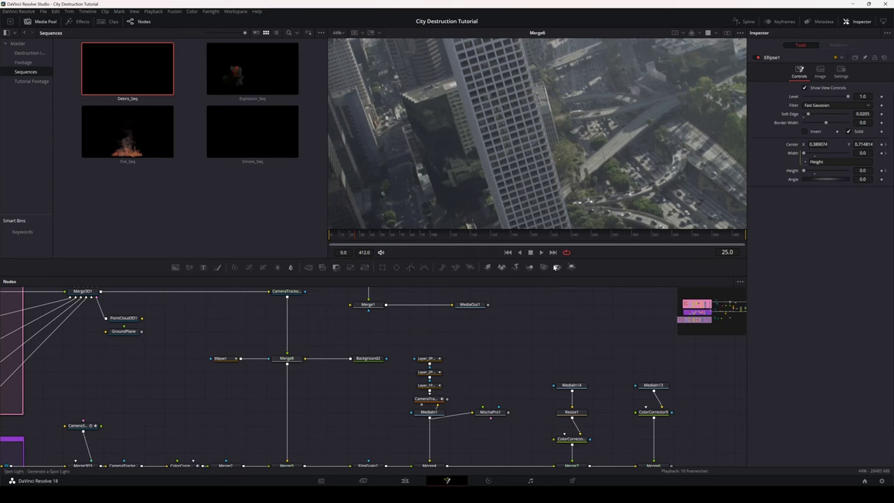
click(542, 253)
key(ctrl+f)
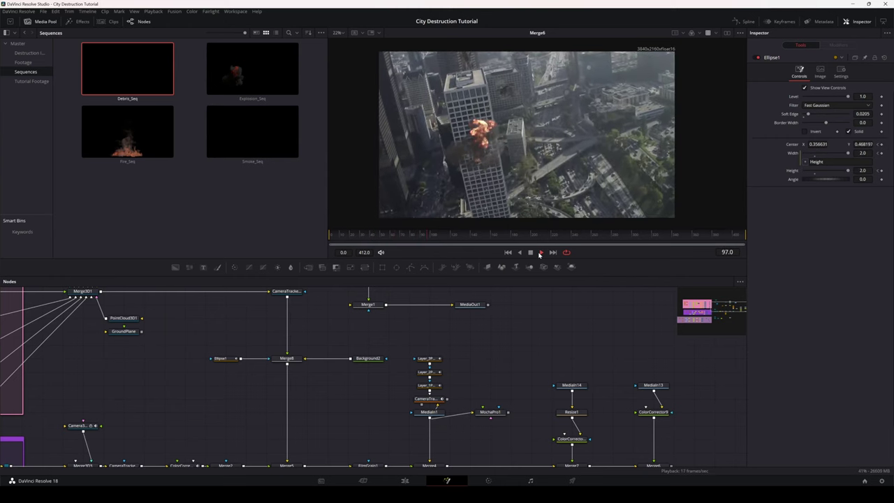
click(531, 253)
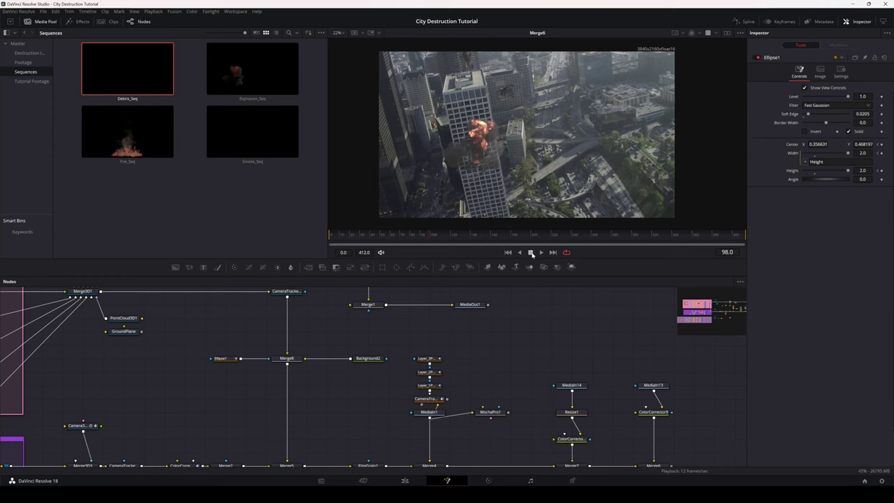
mouse_move(423, 240)
mouse_down()
mouse_move(398, 240)
mouse_move(429, 241)
mouse_move(416, 241)
mouse_up()
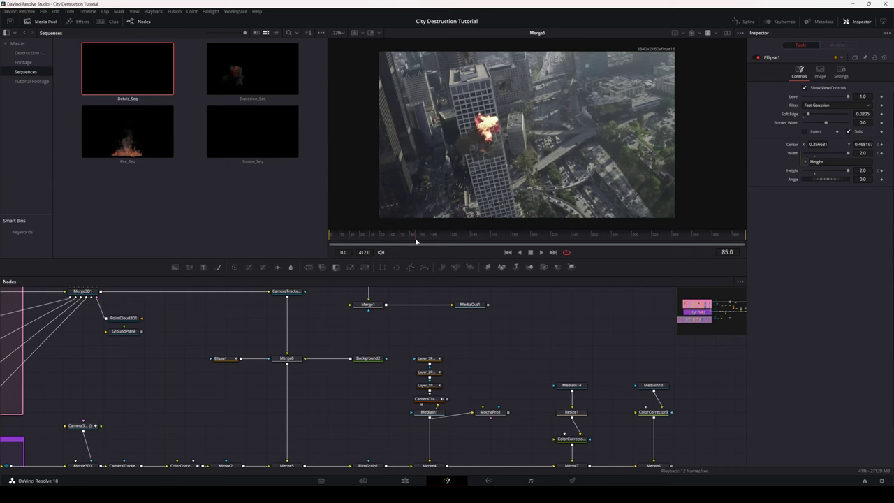
- Lower the explosion's ColorCorrector9 lift to 0.005 to darken its smoke
scroll(667, 417, up, 3)
scroll(492, 155, up, 5)
drag(492, 155, 545, 183)
click(660, 410)
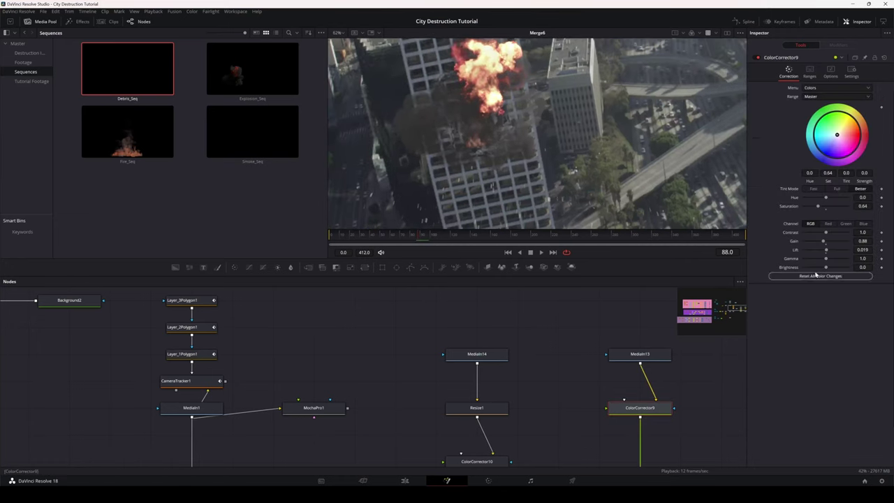
drag(862, 249, 852, 249)
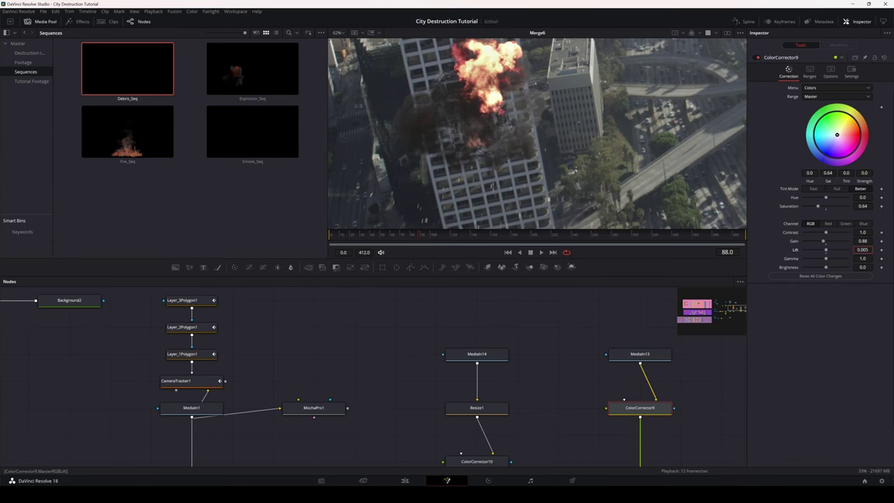
scroll(587, 186, down, 3)
scroll(587, 186, up, 1)
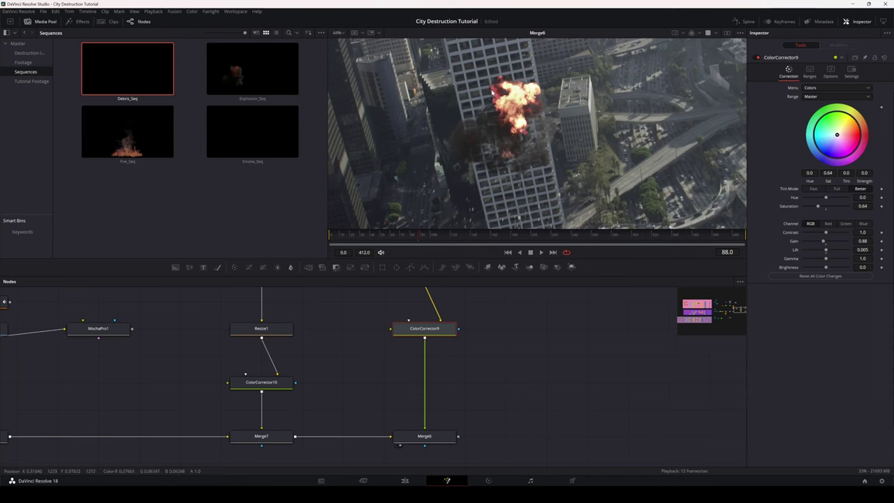
- Add an XGlow node and connect Merge6's output to its input
click(500, 376)
key(shift+space)
text(mo)
key(BackSpace)
key(BackSpace)
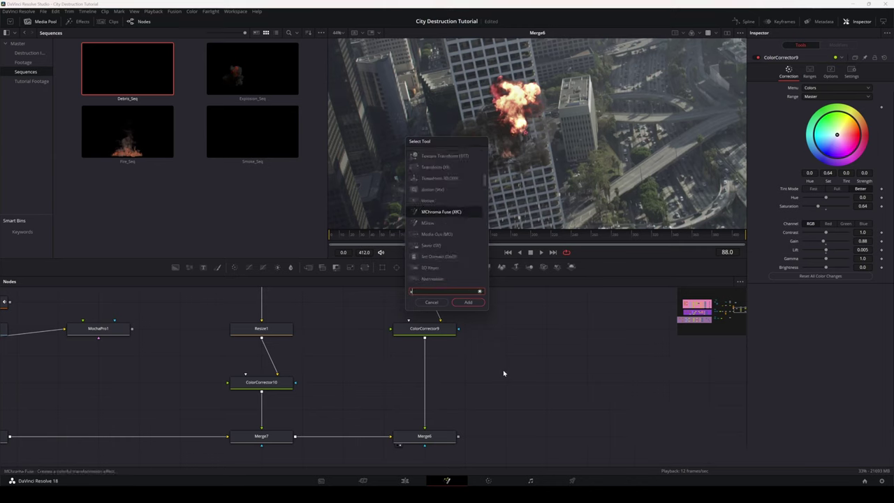
text(xglo)
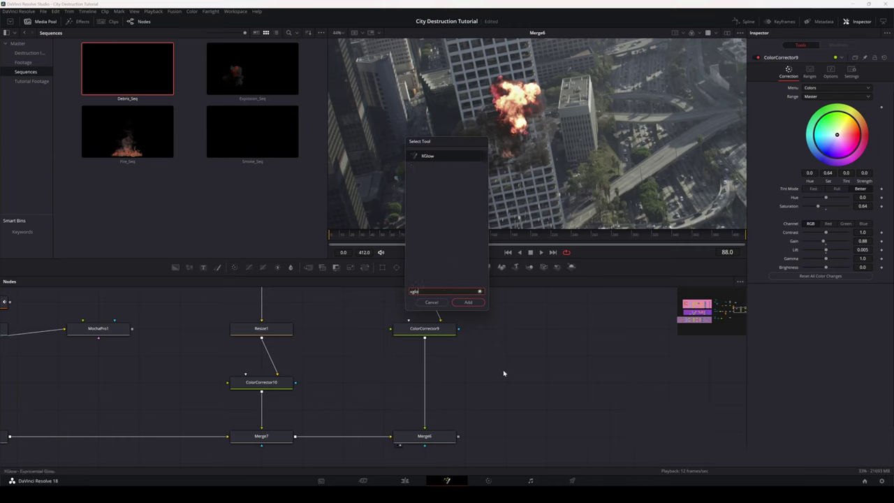
click(468, 302)
drag(501, 382, 542, 437)
drag(459, 437, 522, 440)
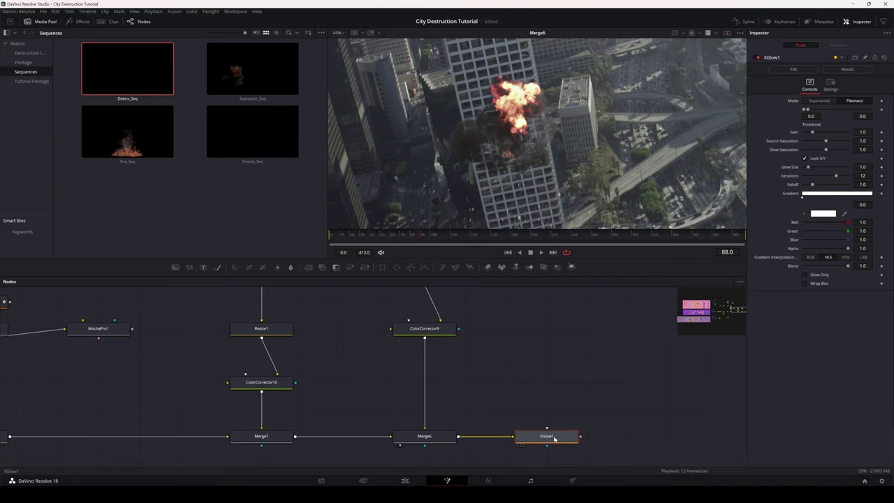
- View XGlow1 and set its glow threshold range to 0.892–1.5
key(1)
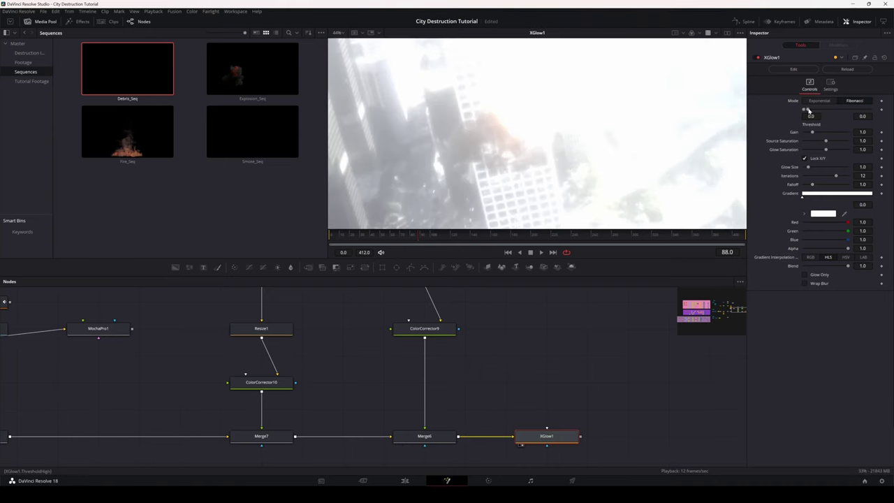
drag(806, 109, 888, 116)
drag(803, 109, 841, 113)
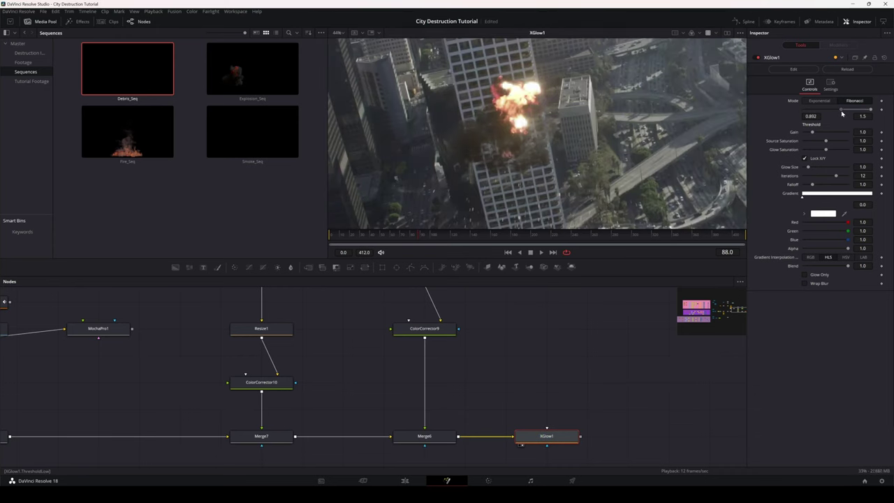
- Set XGlow1's glow size to 7.717 and its gain to 0.63
scroll(583, 114, down, 3)
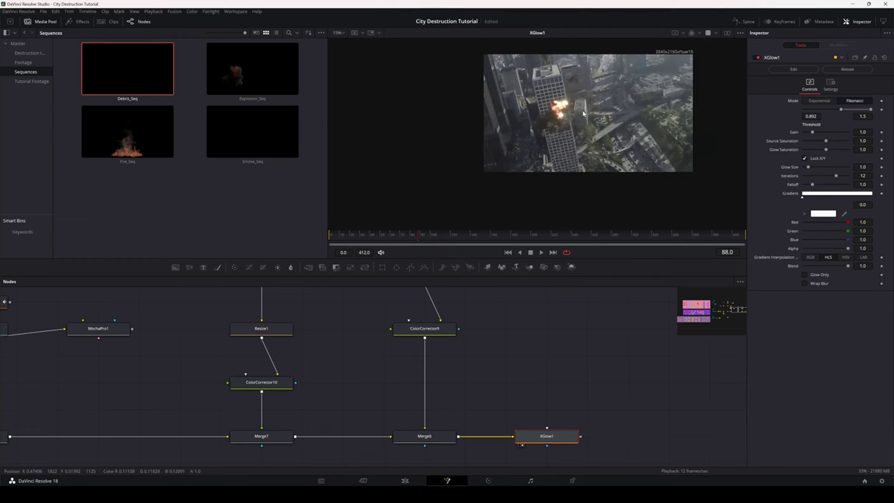
scroll(569, 126, up, 3)
scroll(568, 126, up, 4)
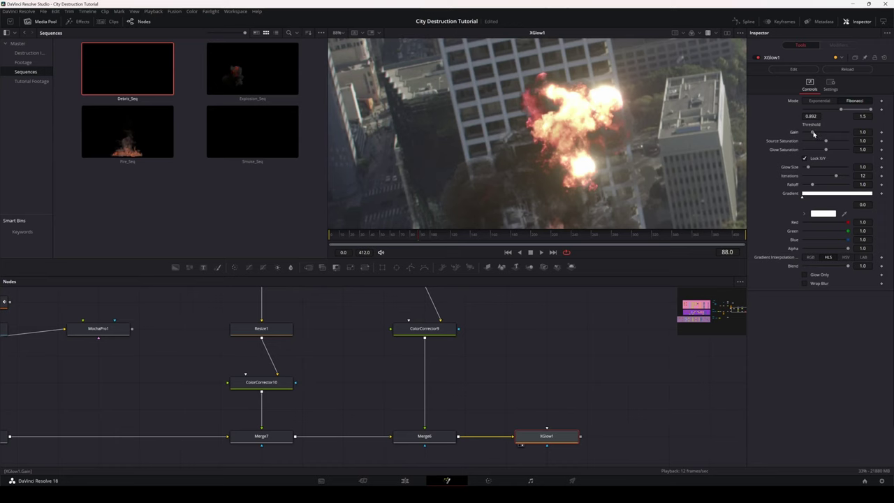
drag(813, 133, 818, 133)
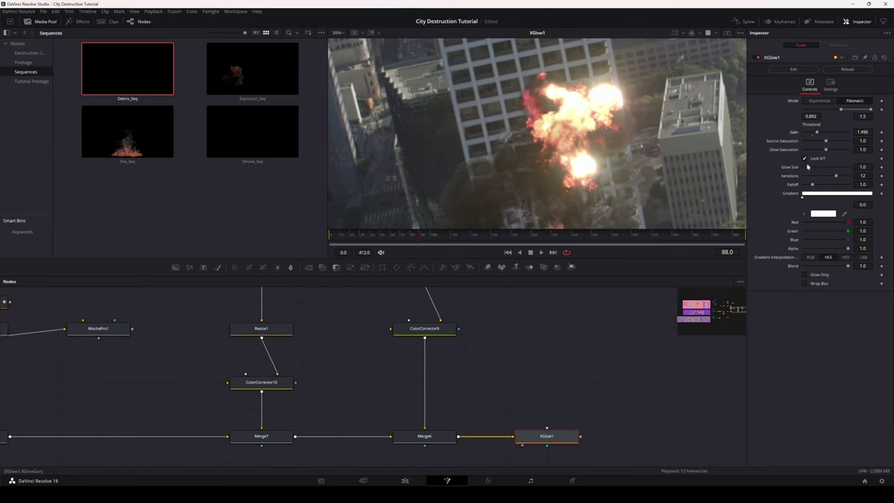
drag(808, 166, 838, 167)
drag(816, 132, 809, 132)
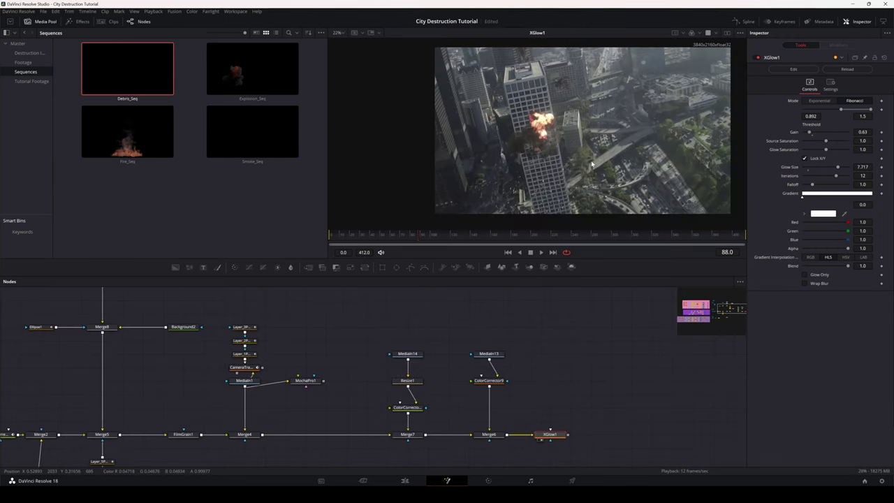
- Inspect the glow around the fireball and paste a duplicate of XGlow1 beside the original
scroll(559, 129, up, 4)
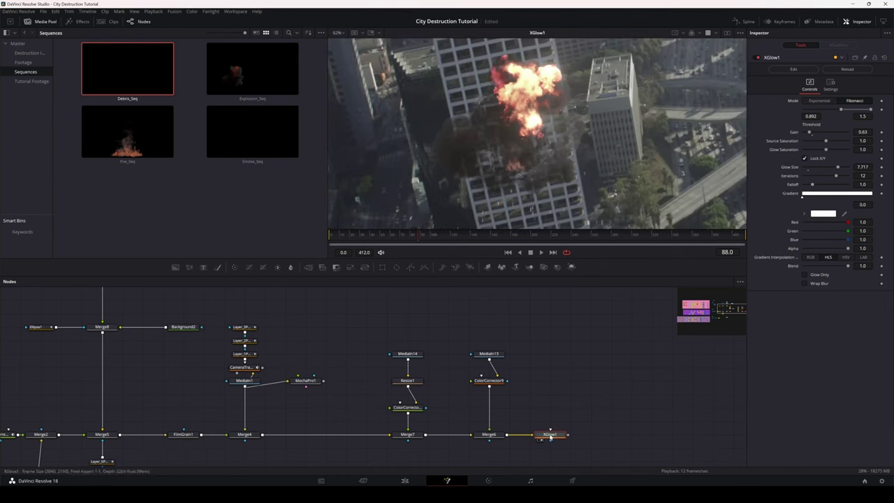
key(ctrl+v)
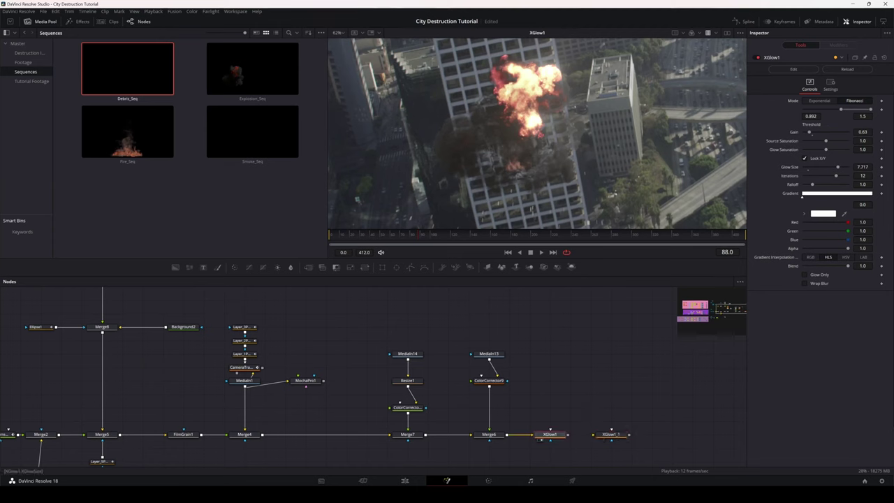
- Set XGlow1's glow size to 8.189 and replace the pasted duplicate with a new XGlow node connected after XGlow1, shown in the viewer
drag(838, 167, 840, 167)
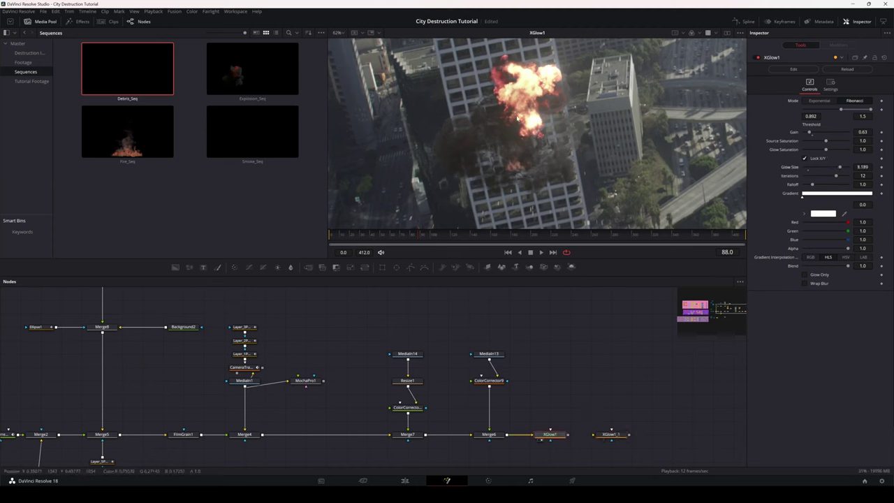
scroll(596, 140, up, 3)
key(shift+space)
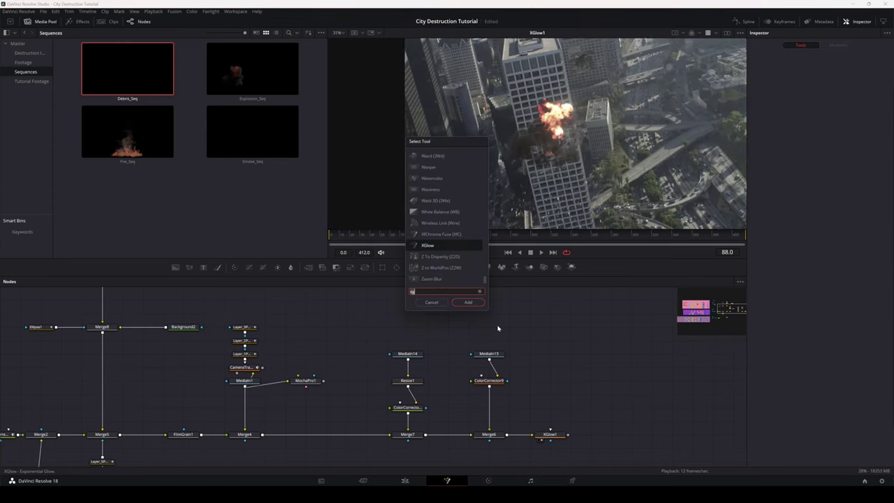
text(xglo)
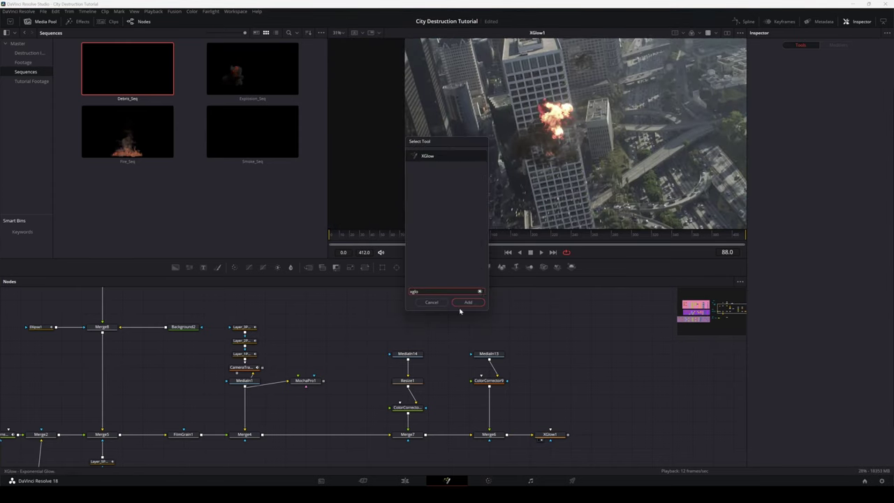
click(467, 302)
drag(491, 329, 600, 88)
key(1)
- Go to the start of the explosion at frame 28 and set XGlow2's glow threshold range to 0.608–1.5
click(356, 236)
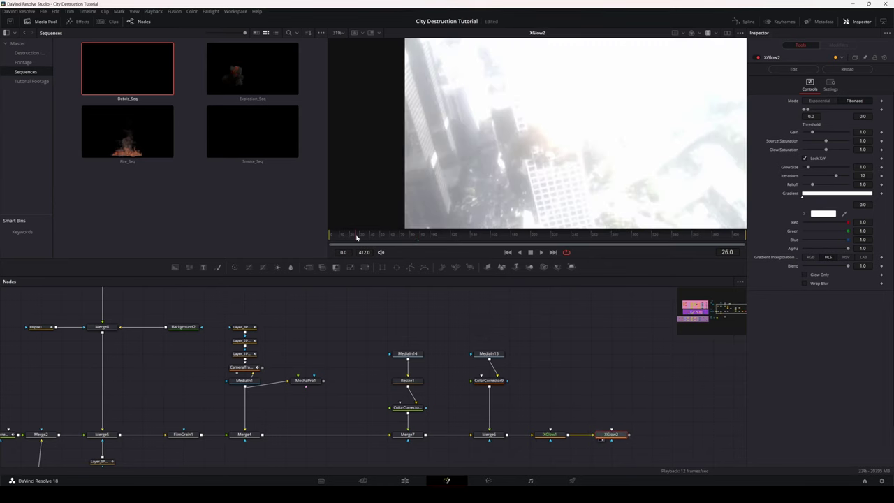
drag(550, 434, 489, 168)
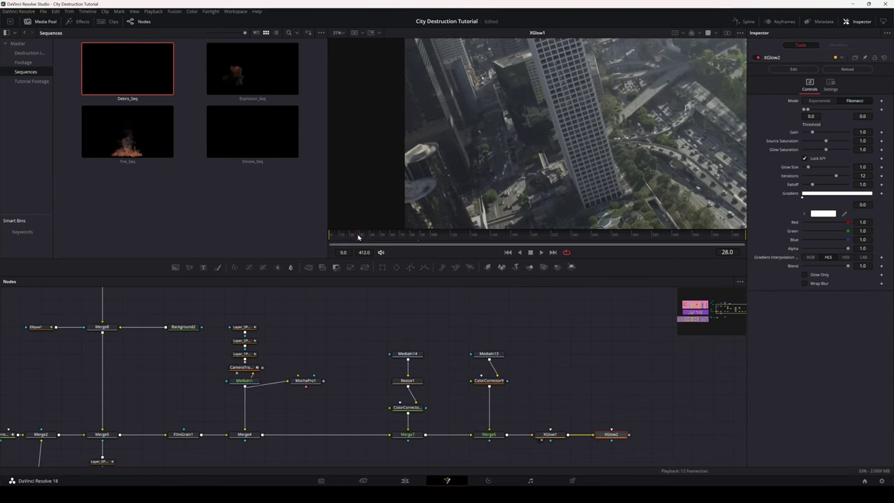
click(361, 237)
key(1)
drag(807, 110, 830, 112)
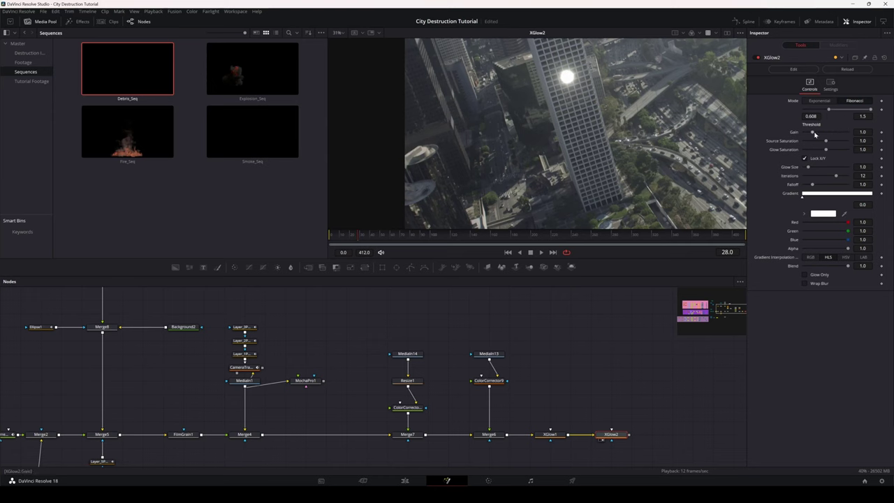
- Animate XGlow2's gain with keyframes from 5.0 at frame 28 to a lower value at frame 87, and check the fade
drag(814, 134, 848, 134)
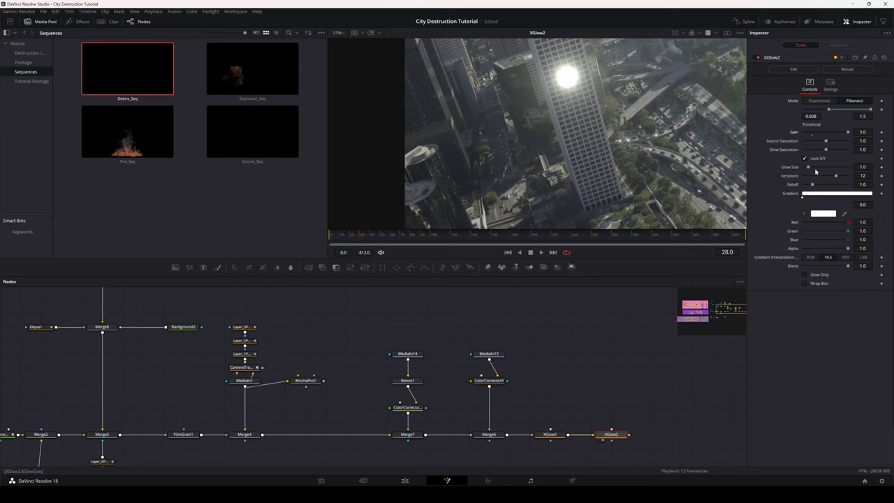
click(881, 131)
click(417, 236)
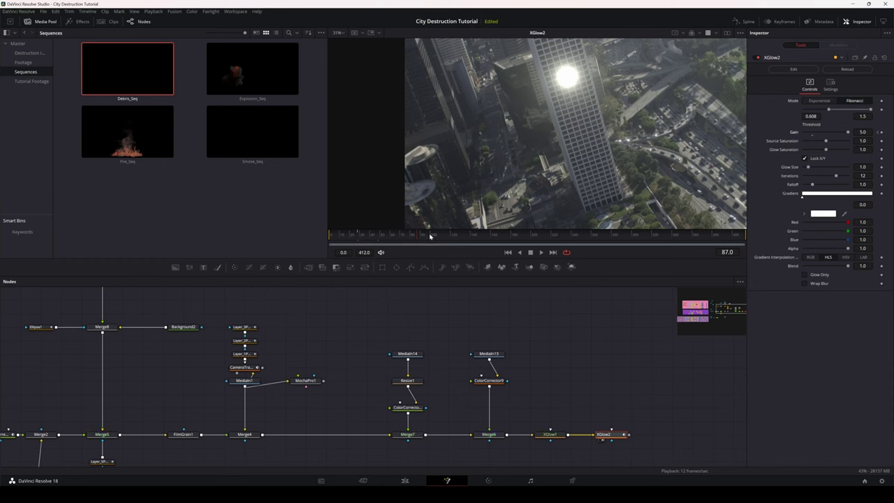
drag(843, 133, 826, 133)
click(401, 236)
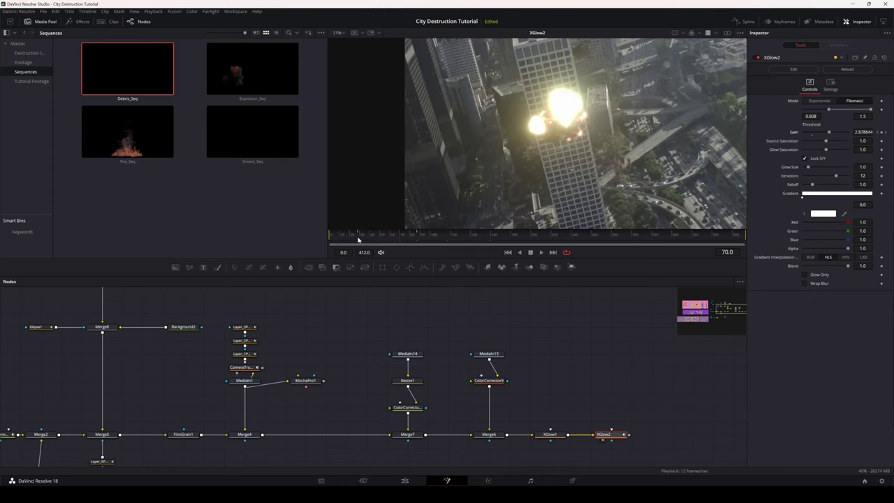
click(358, 240)
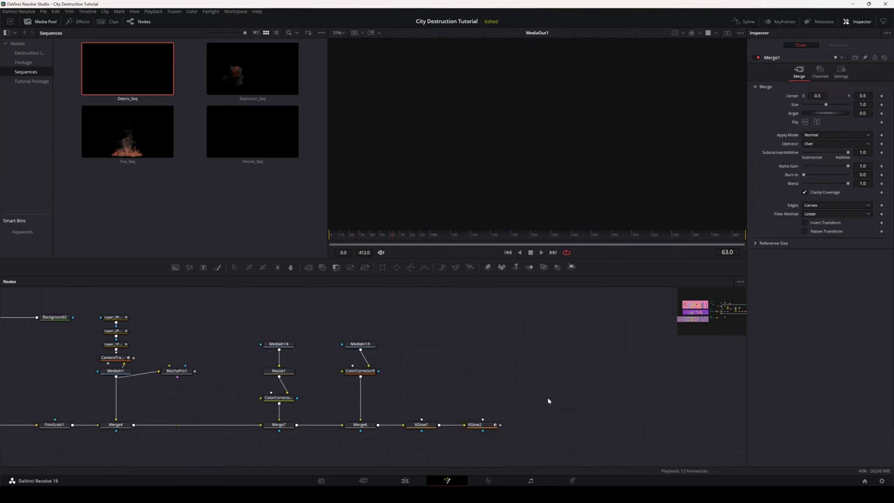
- Move MediaOut1 to the end of the node chain and connect XGlow2's output to it
scroll(531, 397, down, 6)
scroll(537, 389, up, 4)
drag(537, 389, 457, 412)
drag(185, 309, 500, 427)
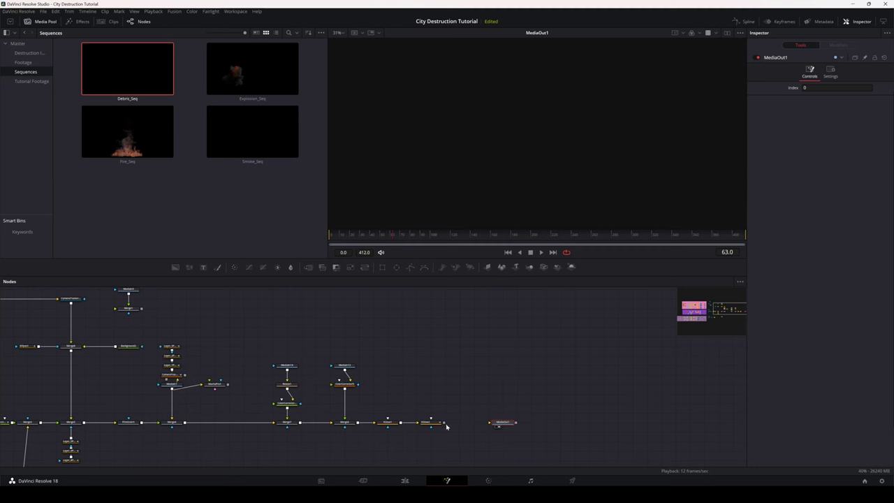
drag(446, 422, 490, 423)
- In the edit timeline, duplicate the composited clip onto Video 2 and disable the original on Video 1
click(404, 481)
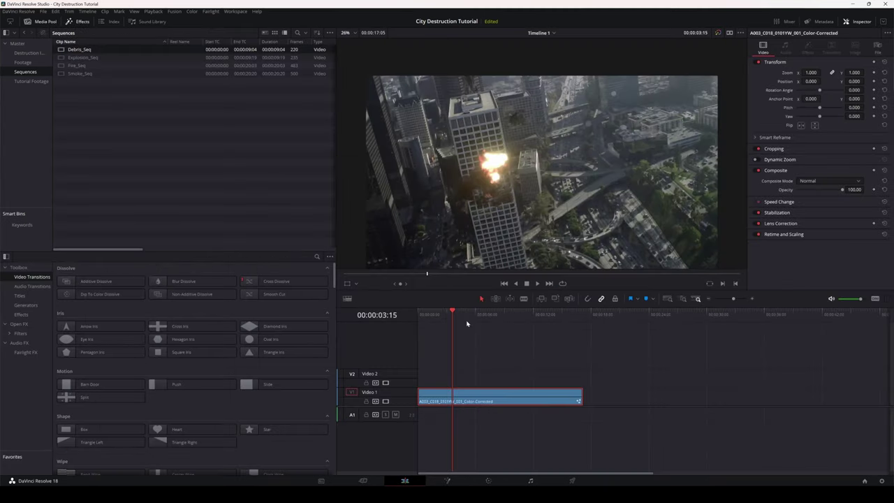
click(461, 314)
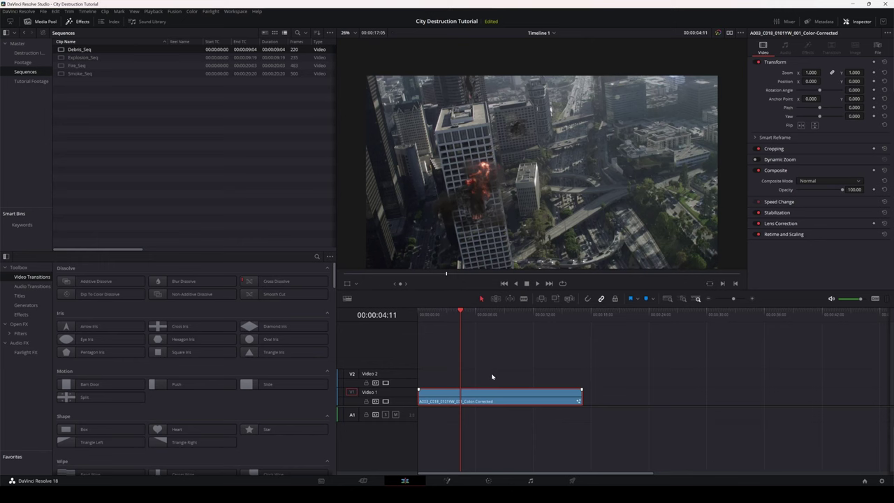
drag(491, 395, 492, 376)
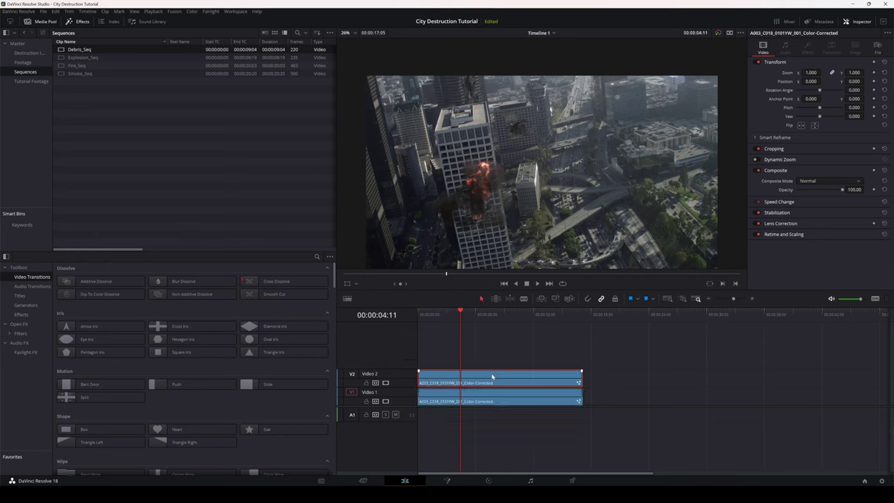
click(493, 395)
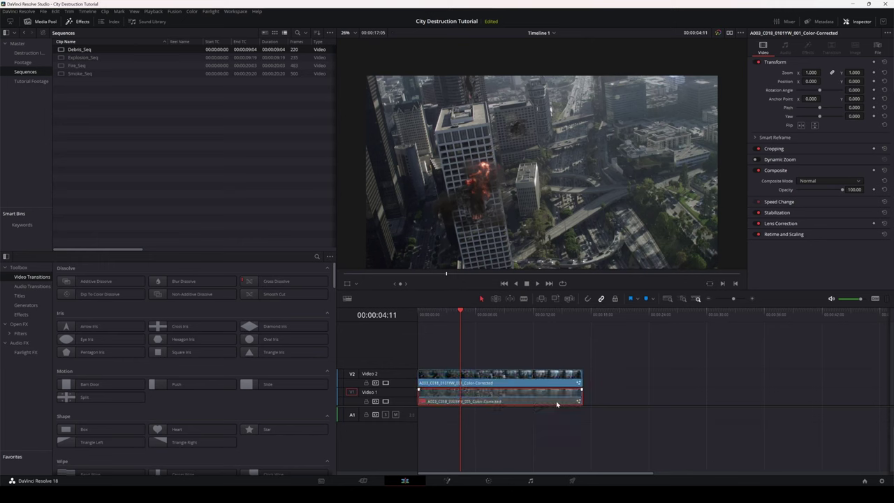
click(609, 395)
click(537, 387)
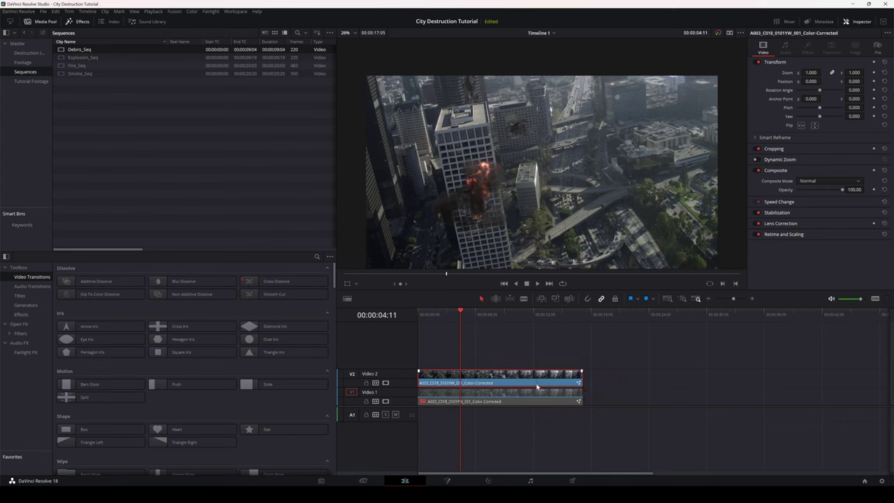
- Render the Video 2 clip in place as QuickTime with the DNxHR codec, saving it to a chosen folder
right_click(537, 386)
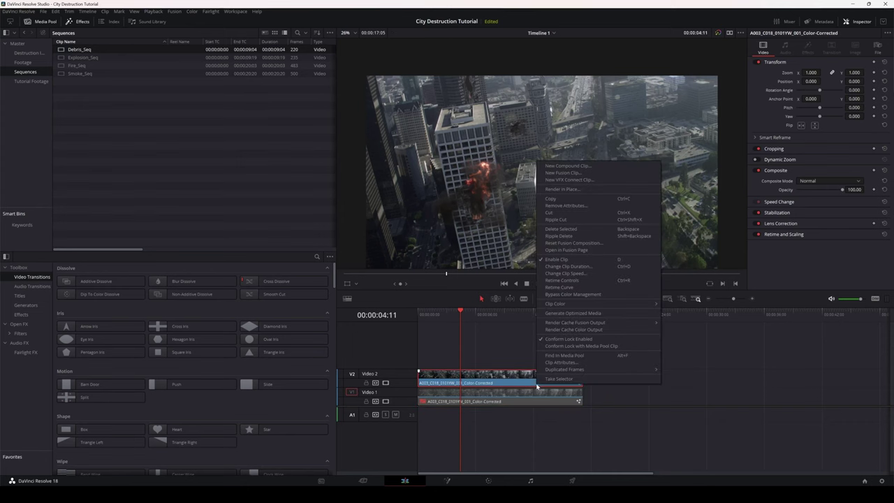
click(599, 188)
click(430, 208)
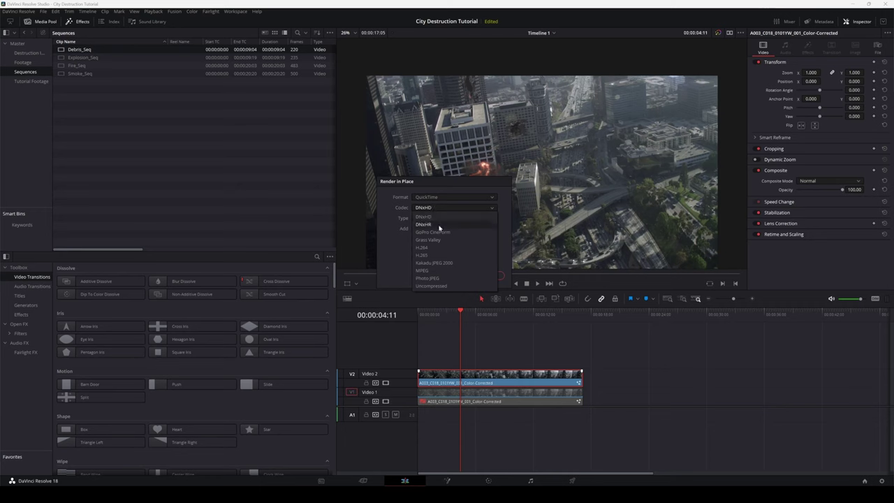
click(440, 225)
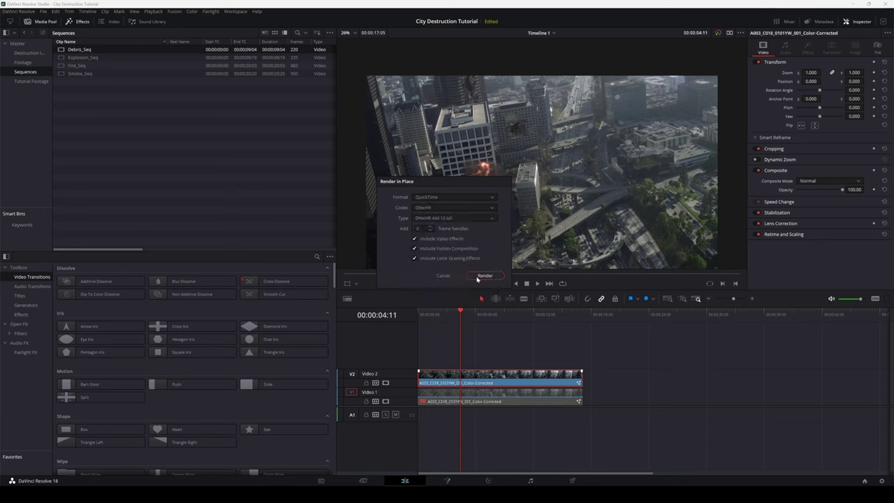
click(484, 275)
scroll(60, 160, down, 6)
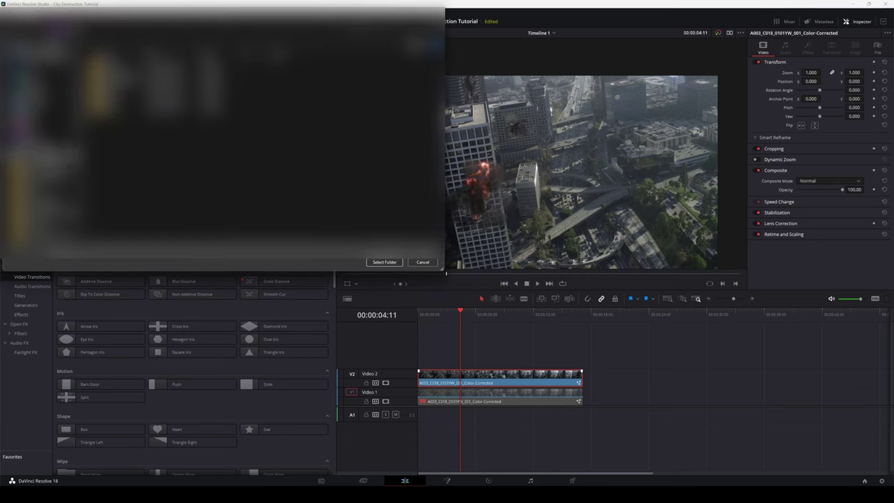
scroll(59, 167, up, 2)
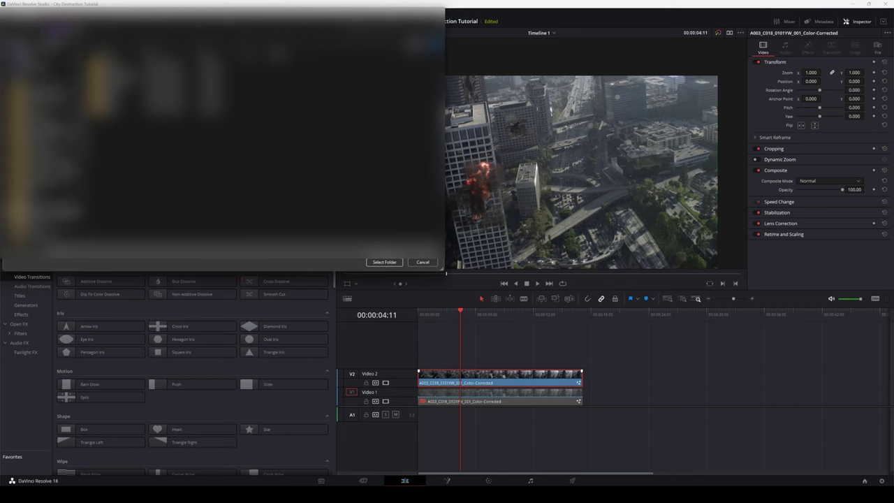
click(44, 155)
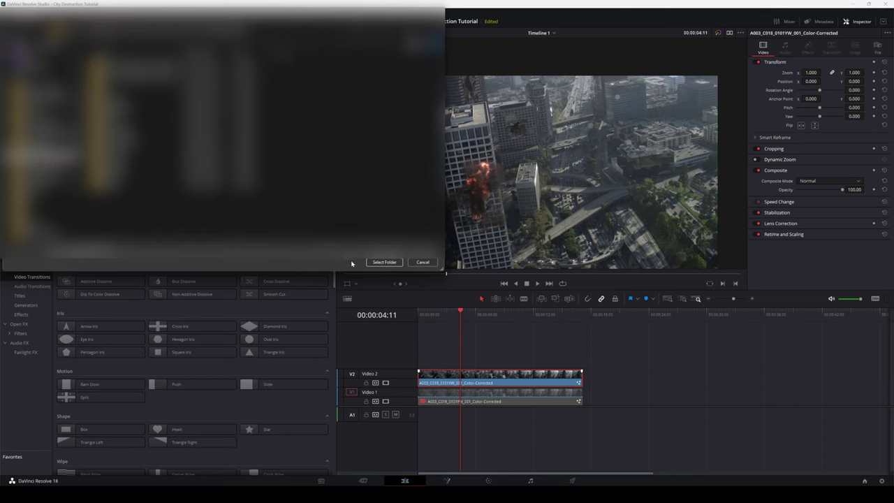
click(384, 262)
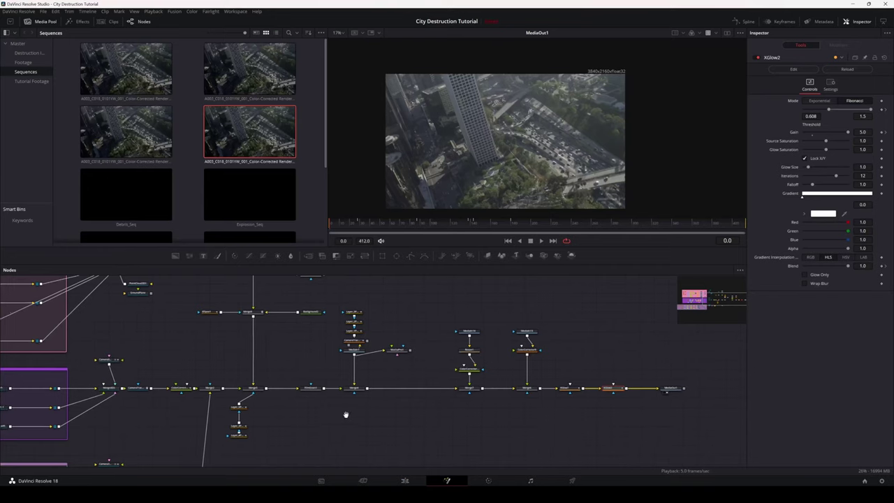
- Open Merge8's disk cache settings in the Fusion composition and examine the cache file path
scroll(345, 414, down, 3)
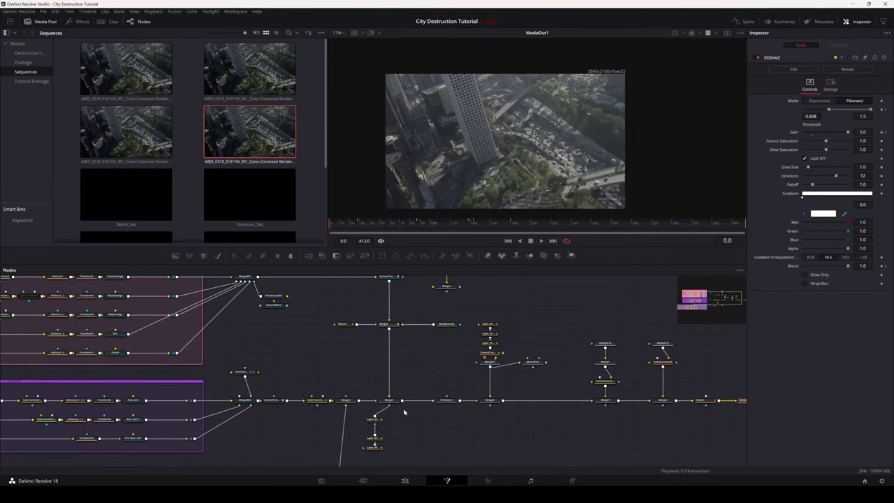
scroll(404, 412, up, 4)
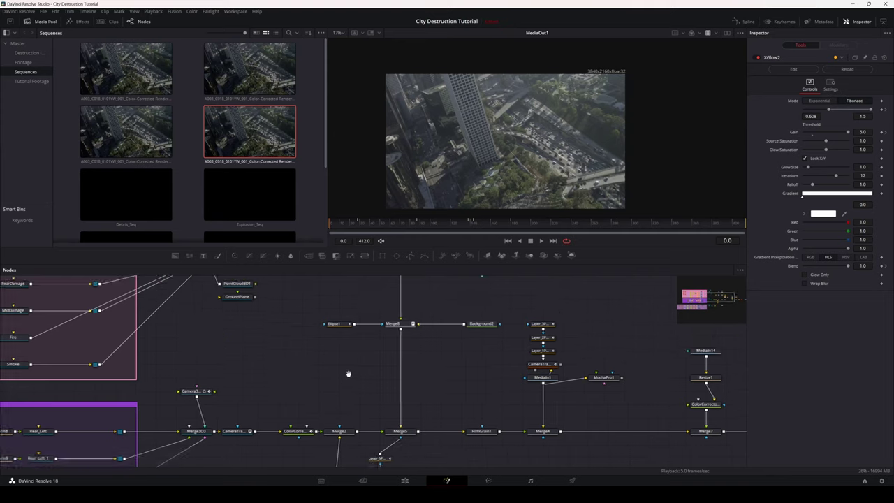
drag(326, 400, 335, 380)
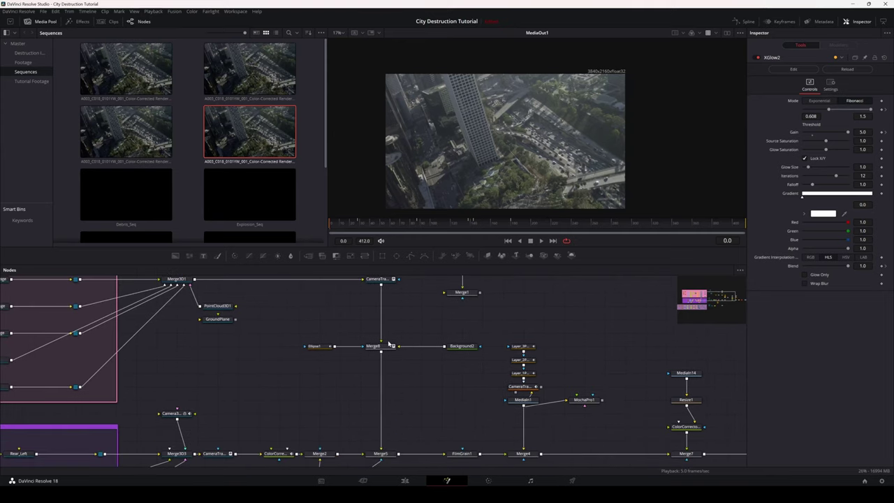
right_click(388, 346)
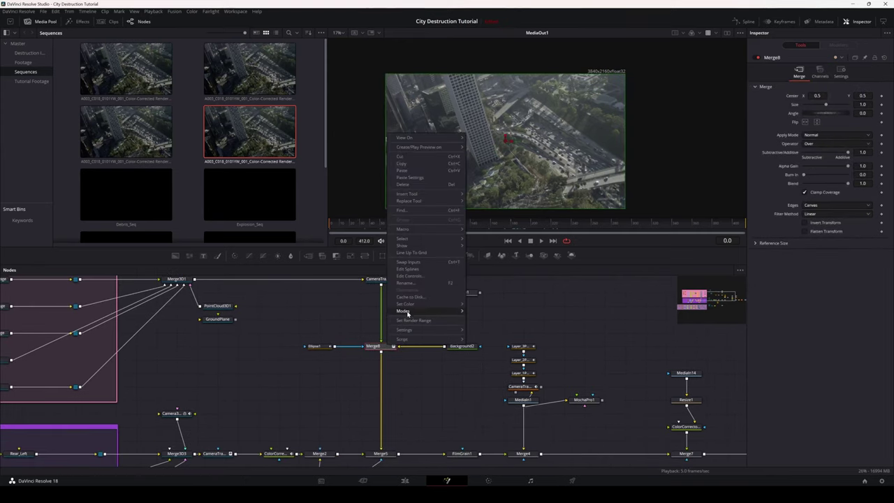
click(412, 297)
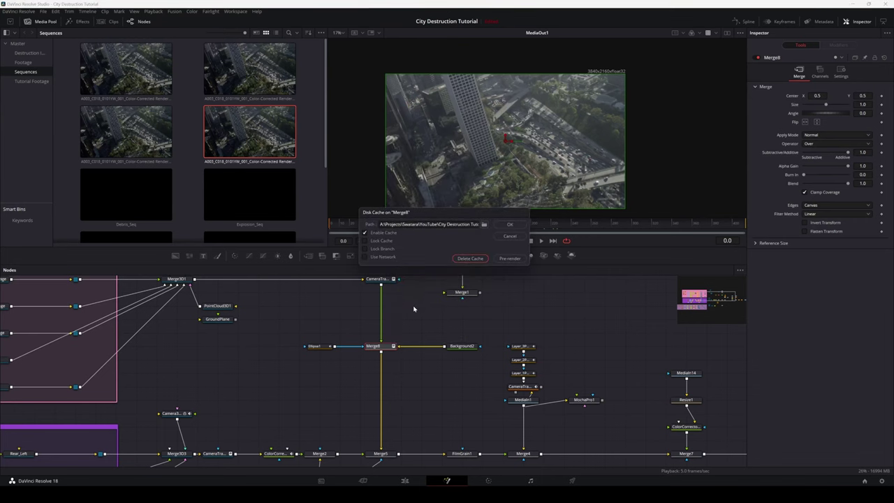
drag(410, 224, 445, 224)
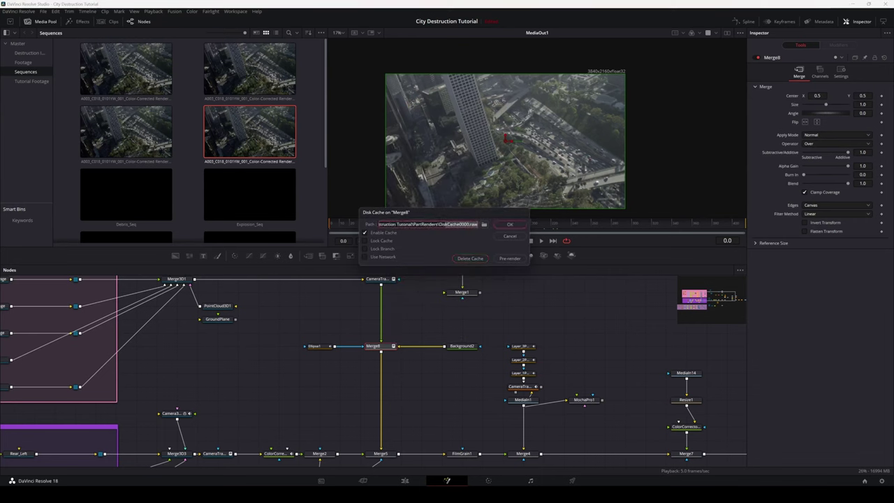
click(426, 225)
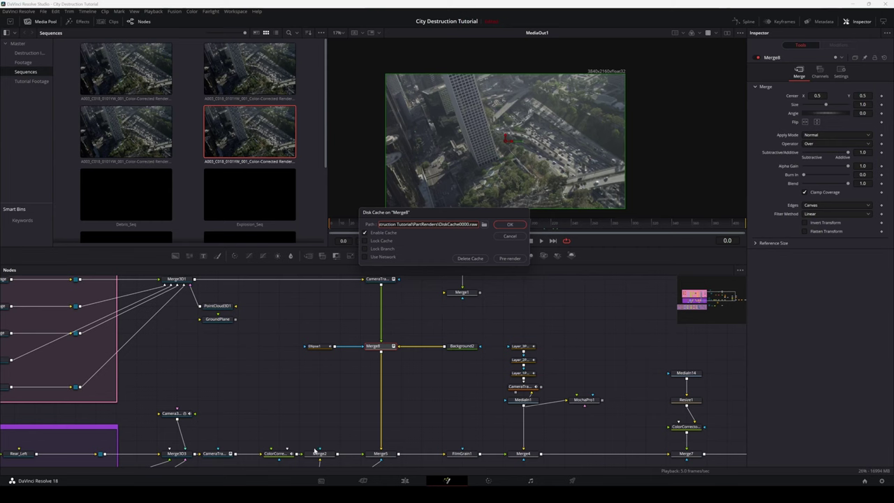